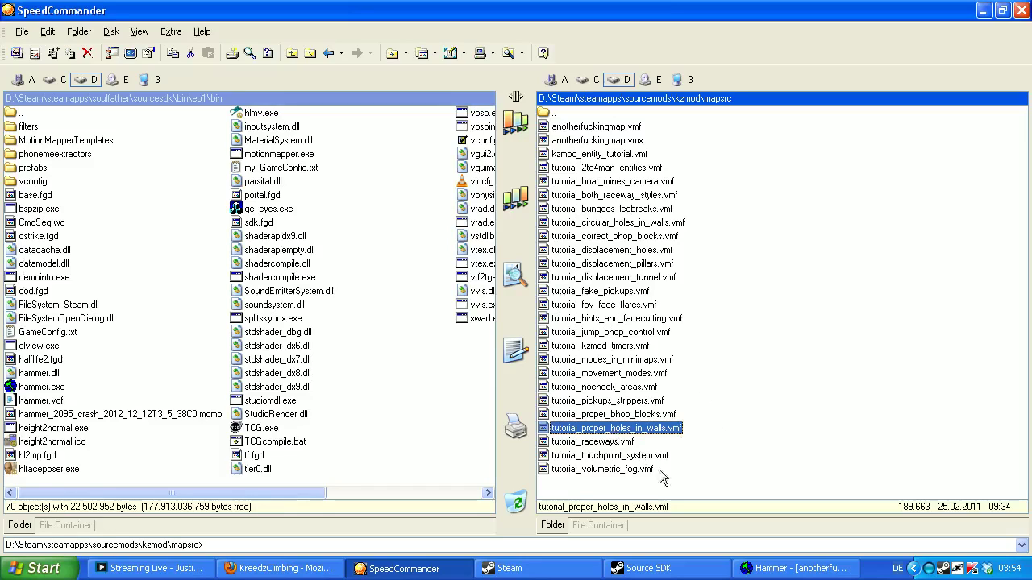
- Switch to Hammer and apply the angkor/moss_wall1 texture to one wall face of the room
click(723, 277)
click(798, 569)
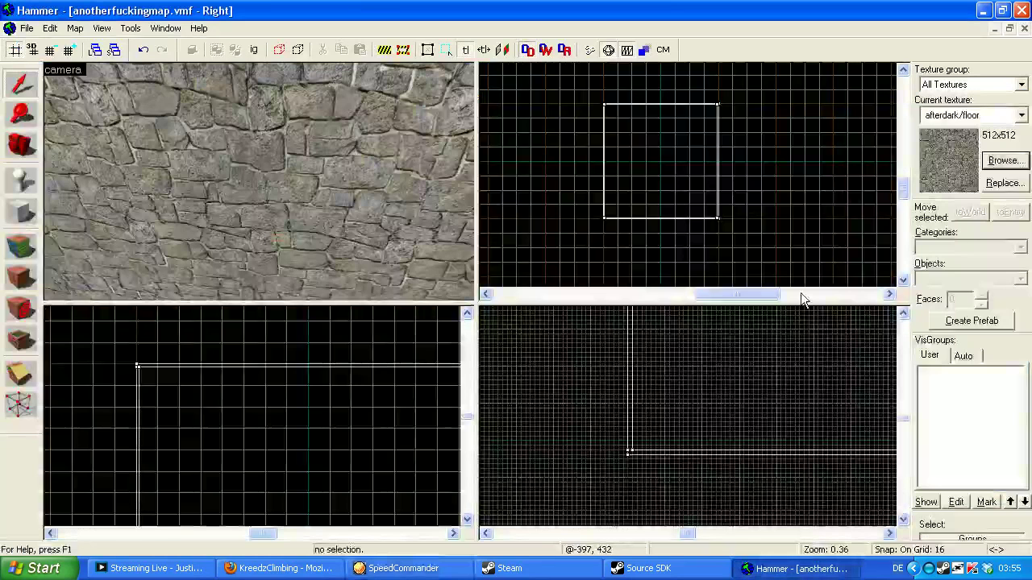
key(z)
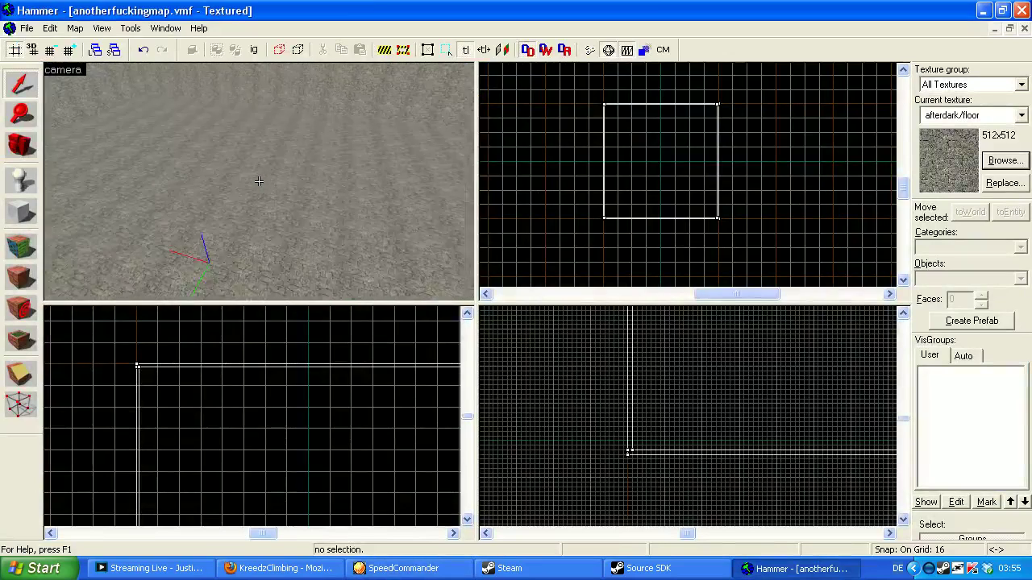
key(z)
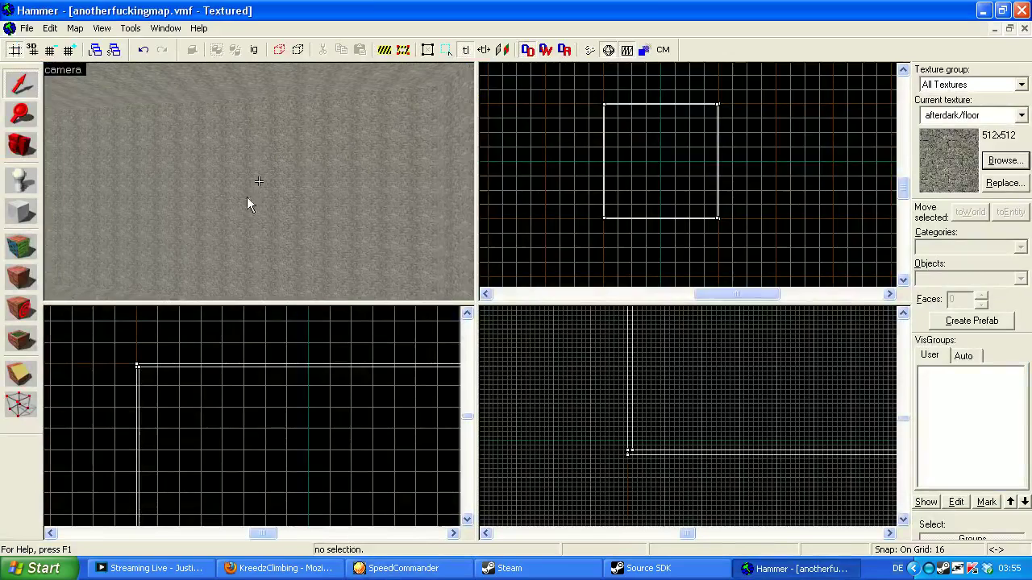
click(25, 249)
click(270, 231)
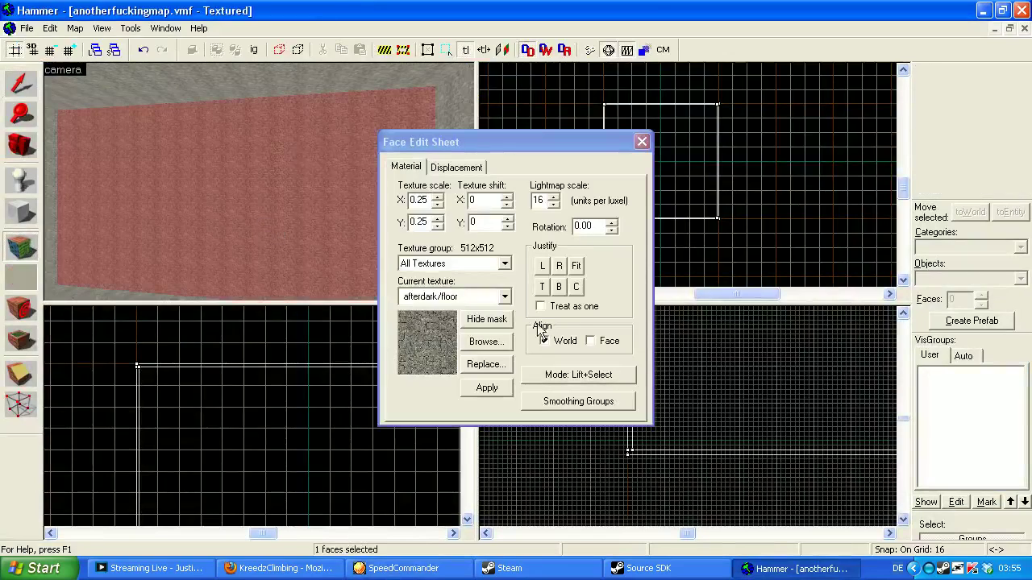
click(485, 342)
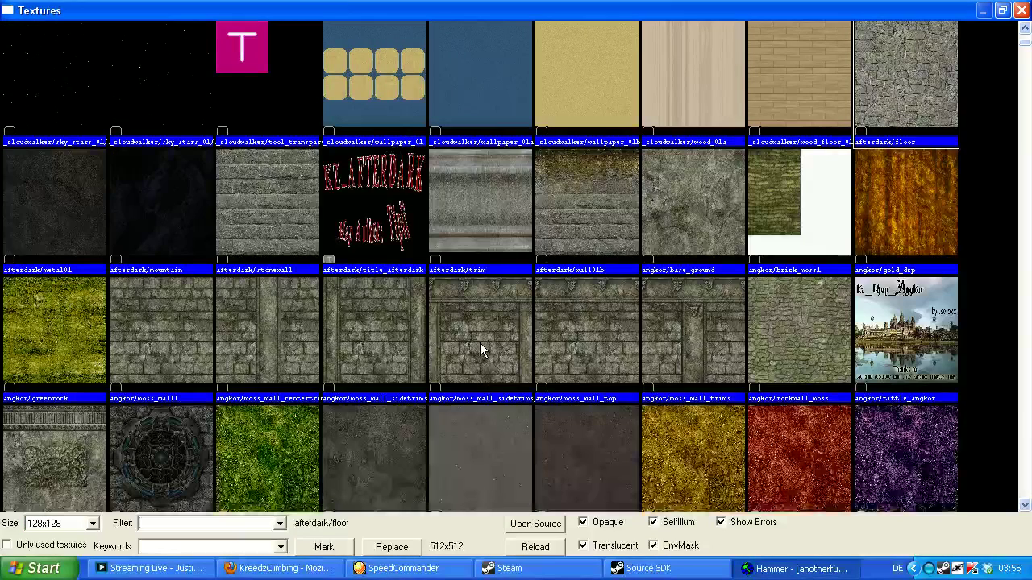
double_click(169, 329)
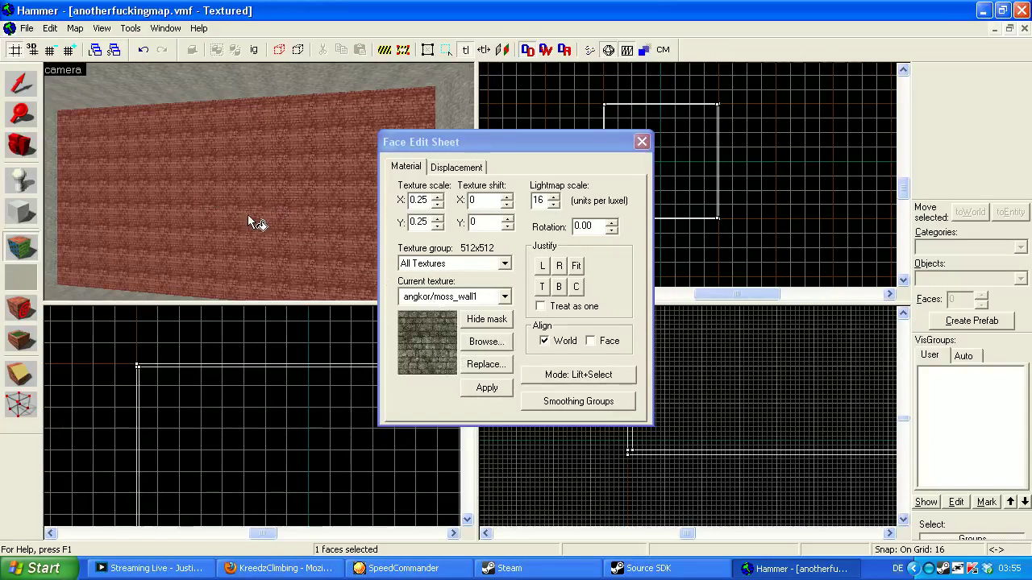
- Apply the angkor/moss_wall1 texture to the room's remaining wall faces and close the face editing sheet
key(z)
key(z)
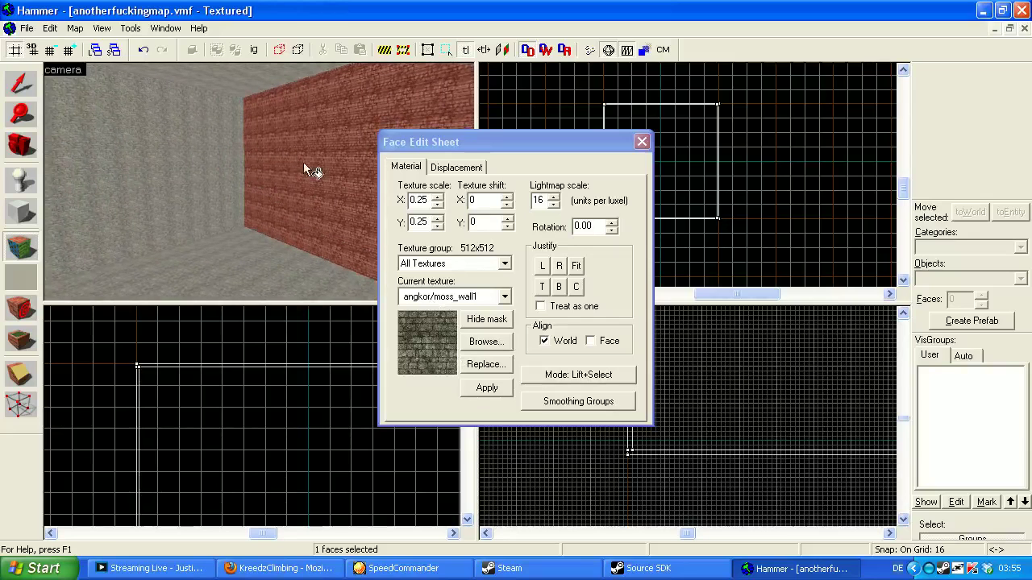
right_click(179, 162)
key(z)
key(z)
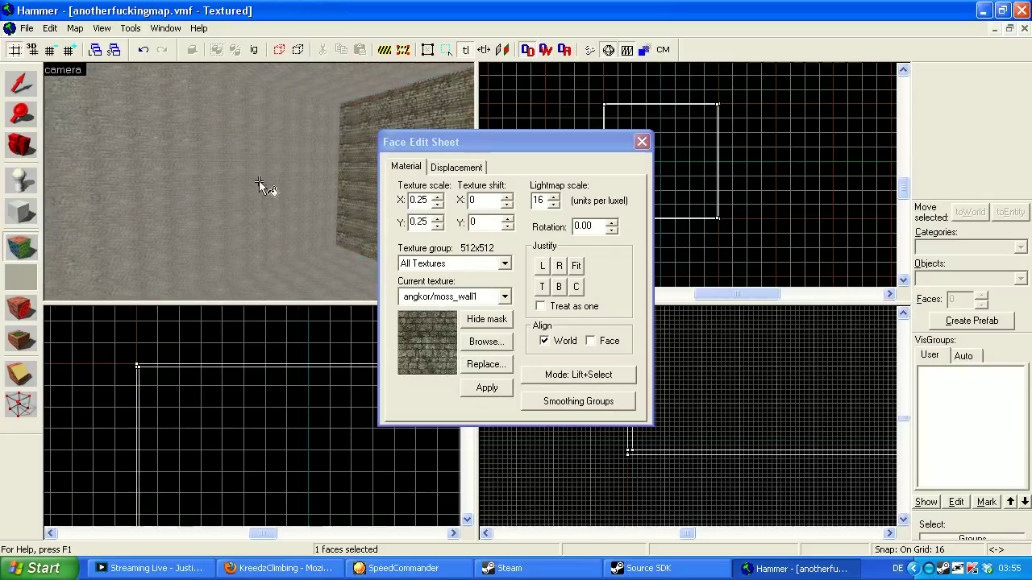
right_click(242, 183)
key(z)
key(z)
right_click(243, 184)
key(z)
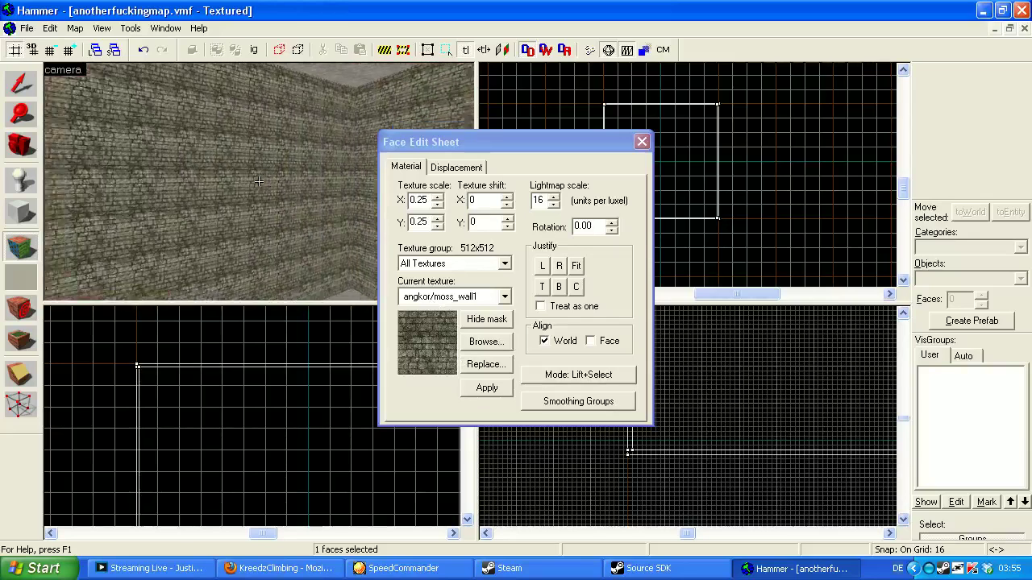
key(z)
click(642, 142)
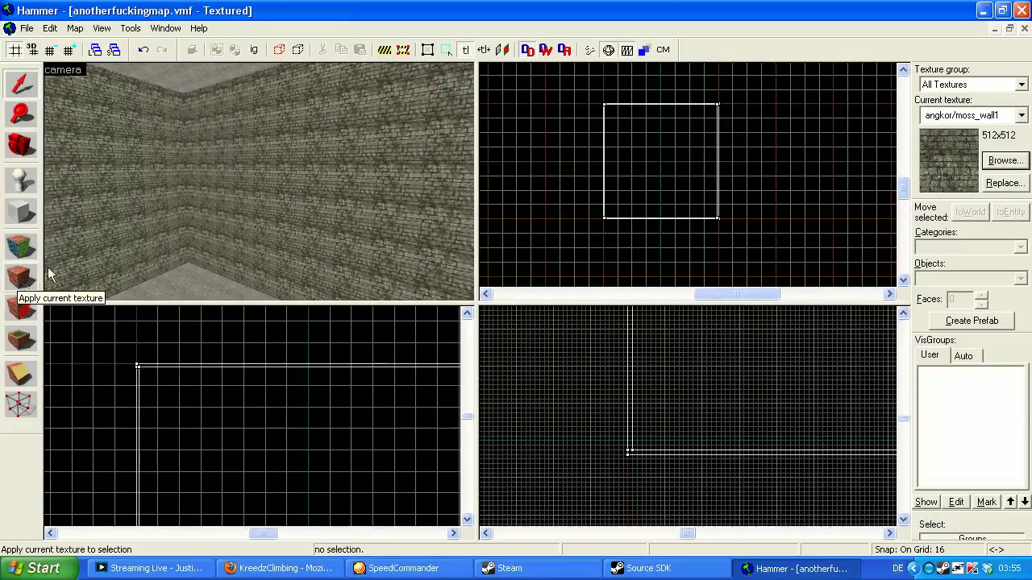
- Select the room by its ceiling and examine the extent of its brush group in the 2D views
drag(259, 168, 259, 182)
click(242, 154)
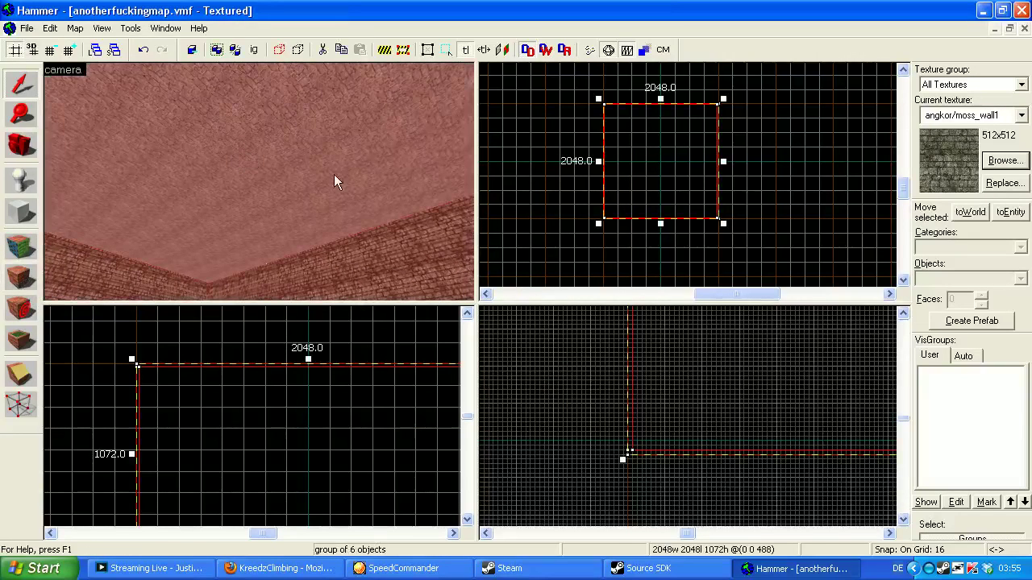
click(521, 158)
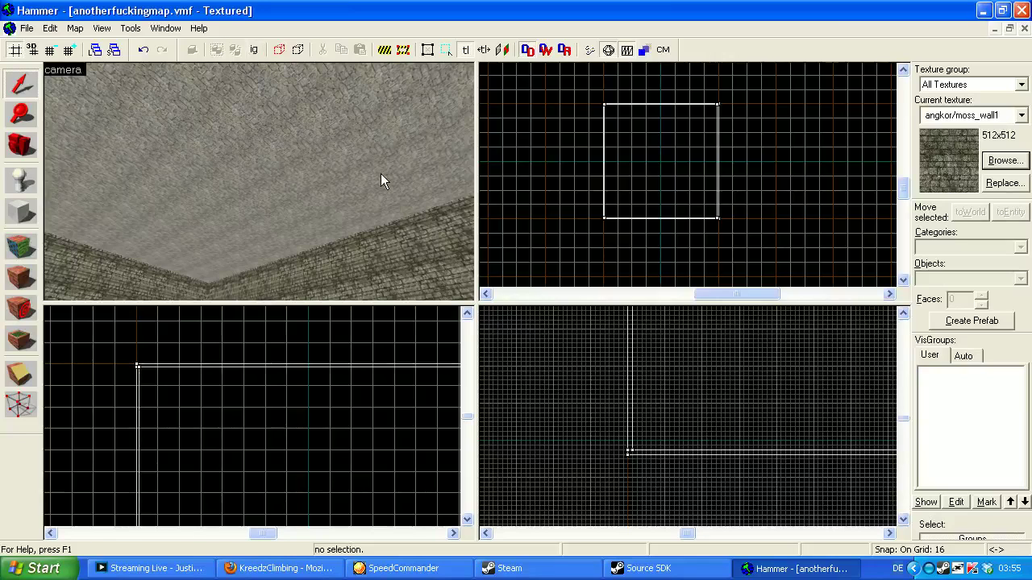
click(286, 188)
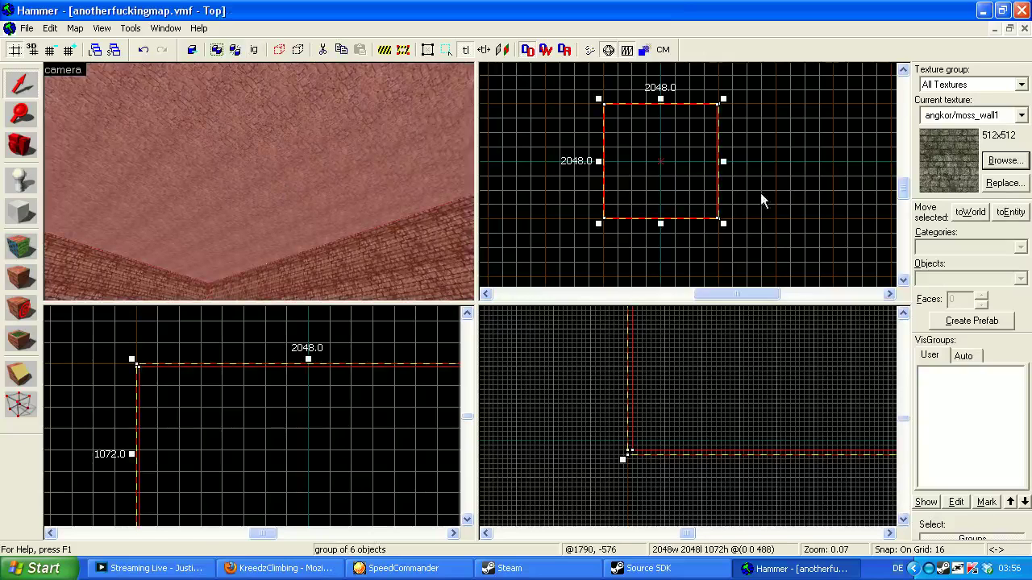
scroll(615, 453, down, 3)
scroll(633, 420, up, 1)
scroll(633, 420, up, 2)
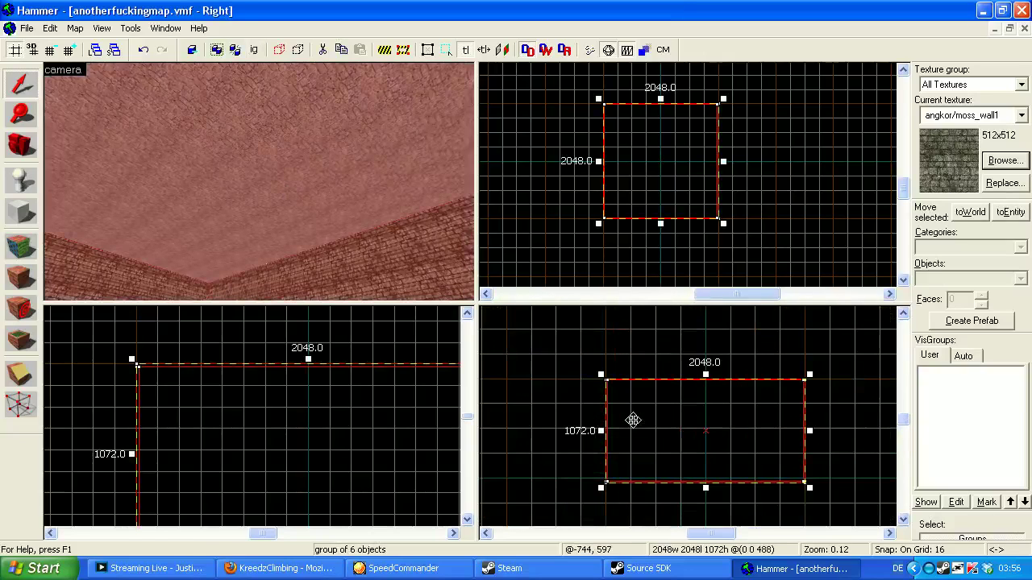
- Try selecting only the ceiling brush with group ignore enabled, and disable group ignore again
click(254, 51)
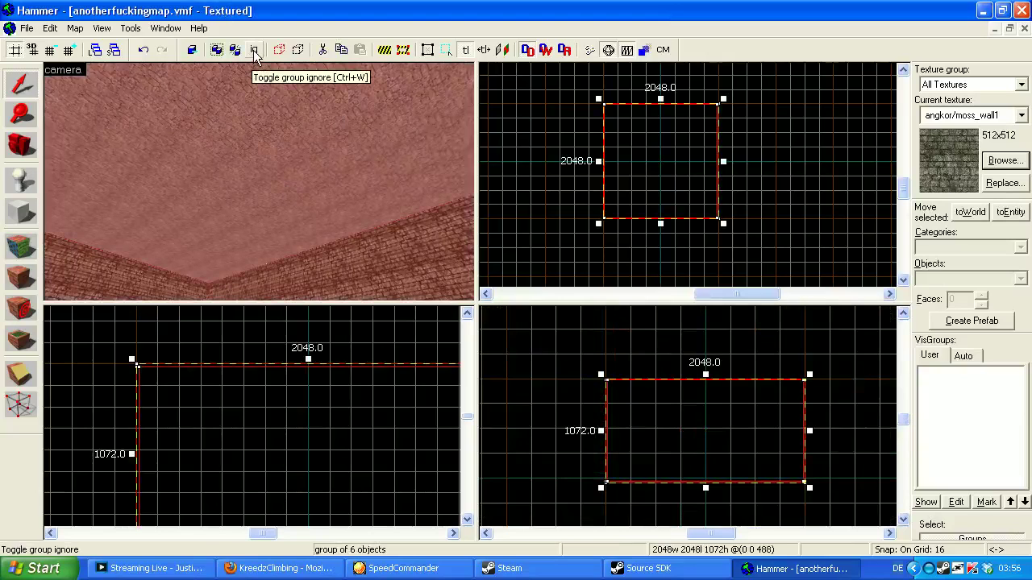
click(510, 142)
click(249, 150)
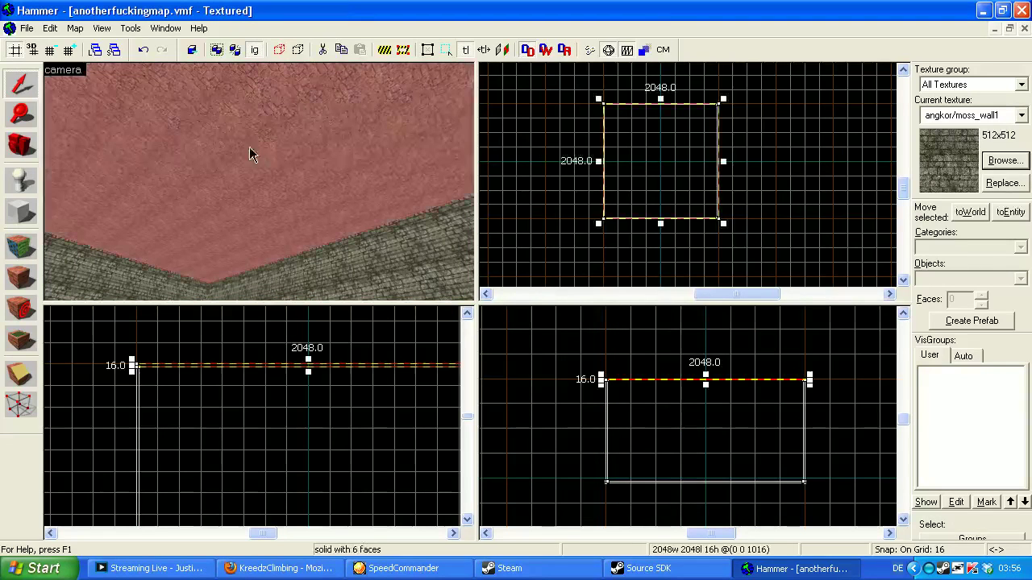
click(254, 50)
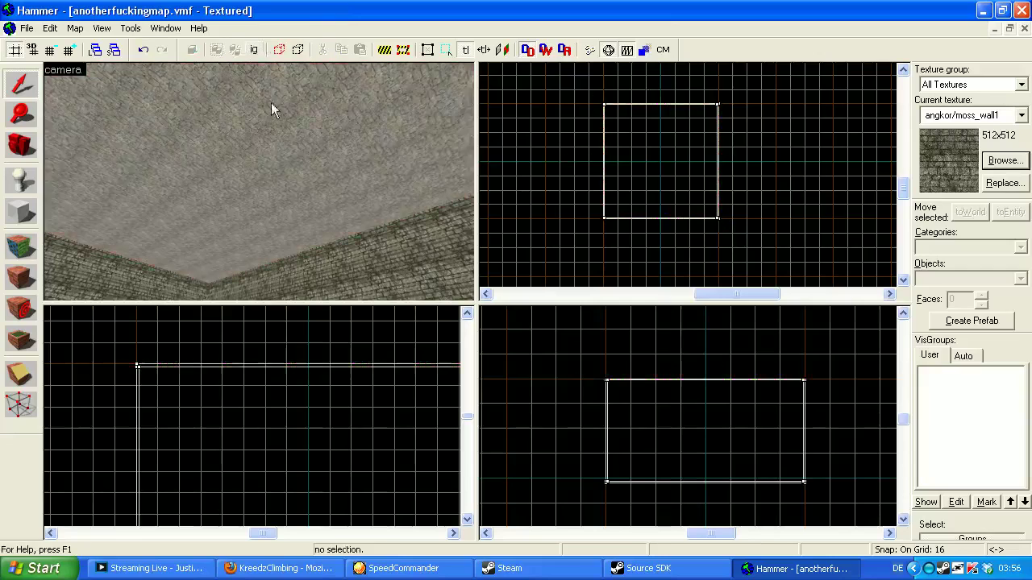
- Ungroup the room into its separate brushes and clear the selection
click(280, 160)
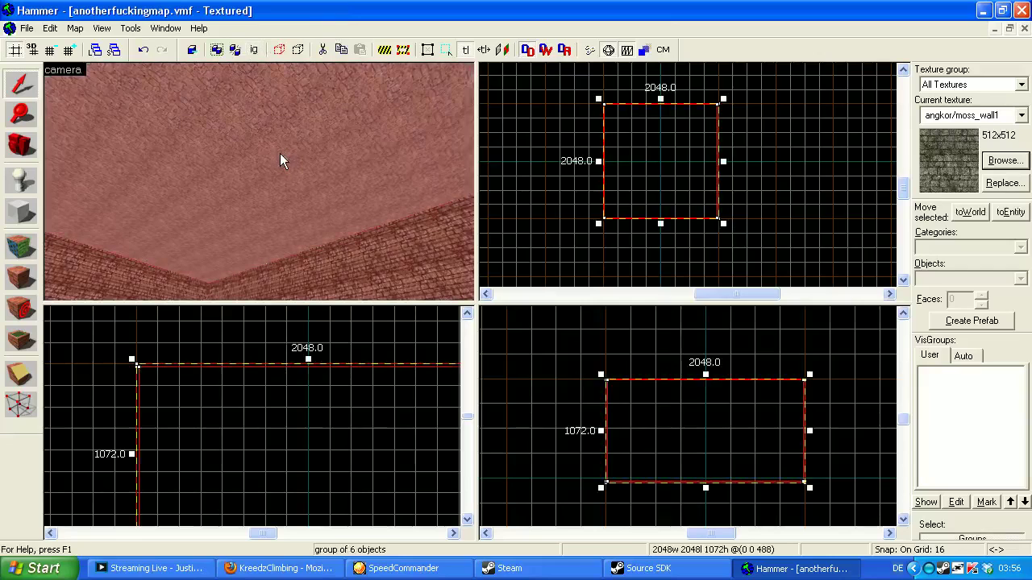
click(235, 51)
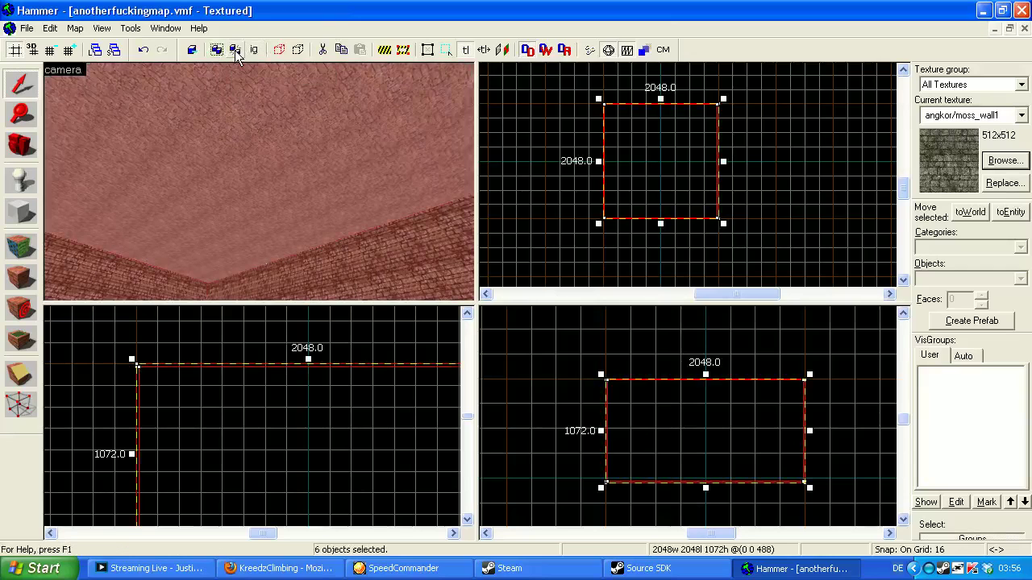
click(491, 123)
- Select the room's ceiling brush on its own, without the walls and floor
click(301, 151)
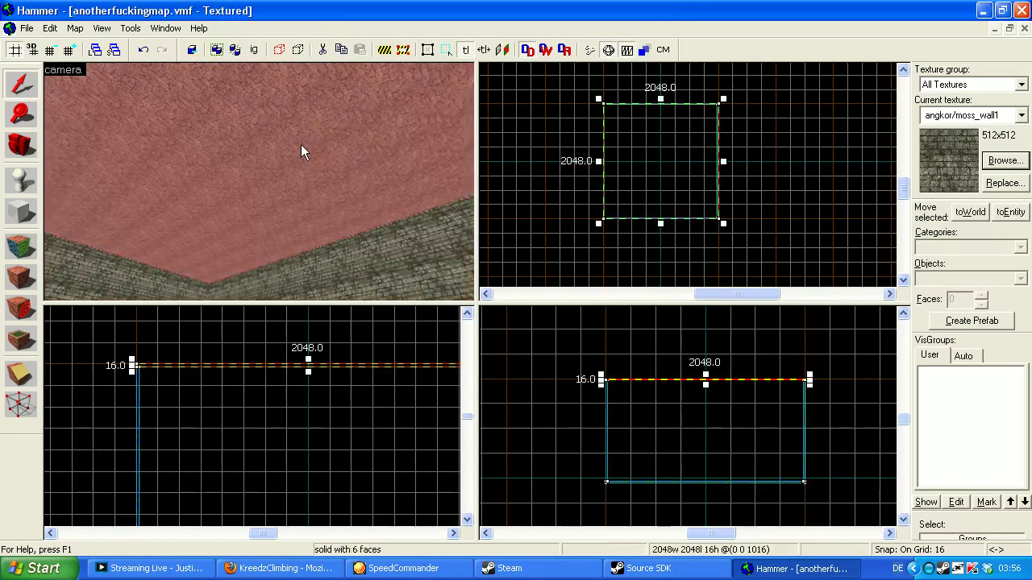
click(322, 264)
click(198, 202)
key(z)
key(z)
click(259, 184)
click(179, 214)
click(264, 160)
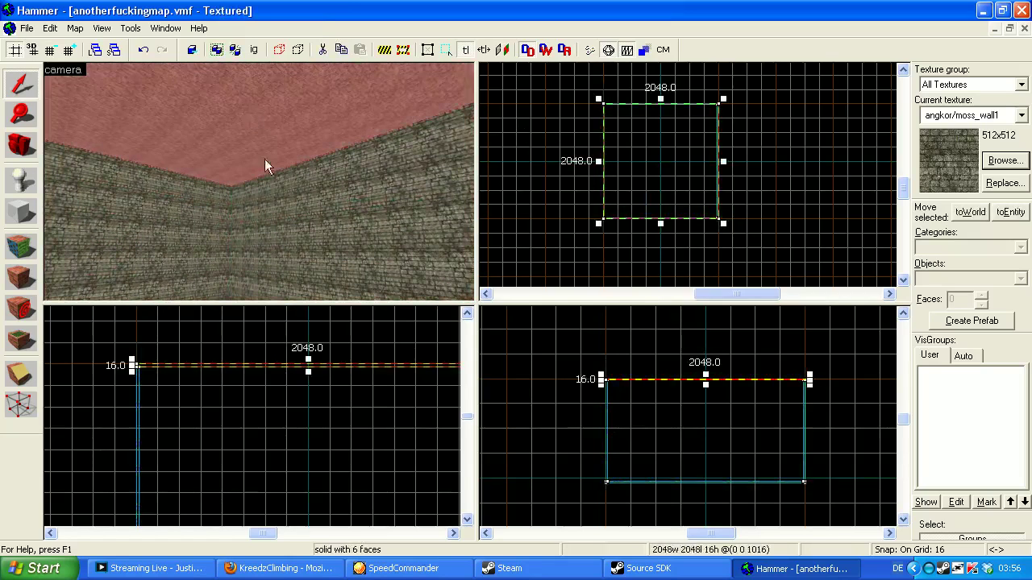
click(322, 192)
click(551, 155)
key(z)
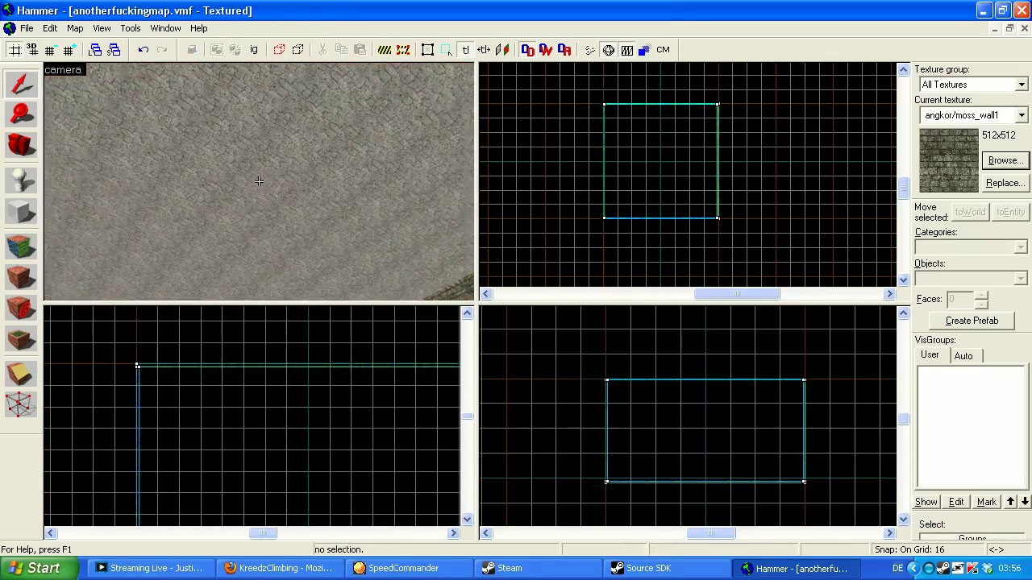
click(265, 181)
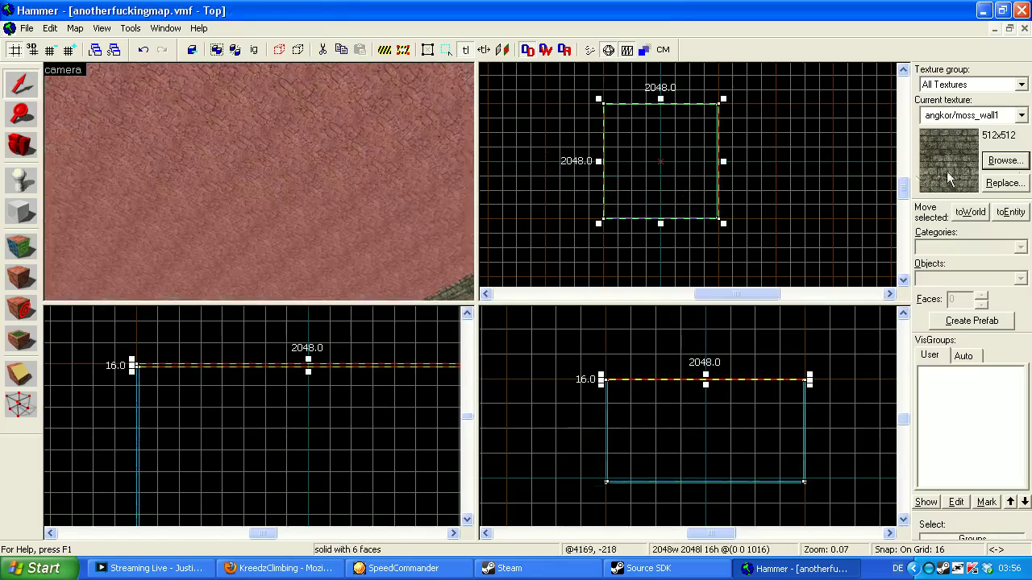
- Filter the texture browser by "tools" and examine the player clip, nodraw, trigger, skybox, hint, skip, invisible, block bullets and ladder textures
click(1003, 161)
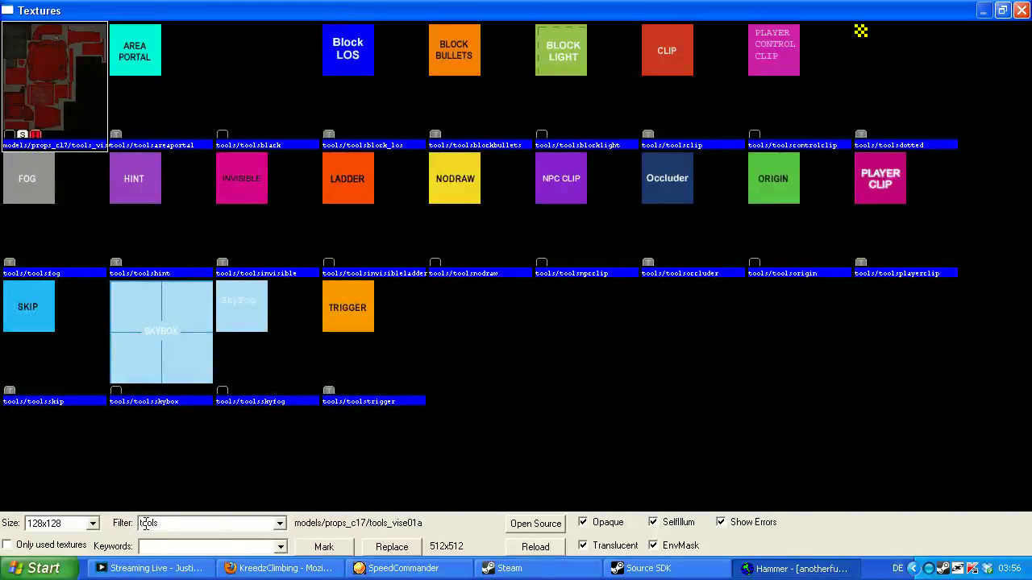
click(887, 186)
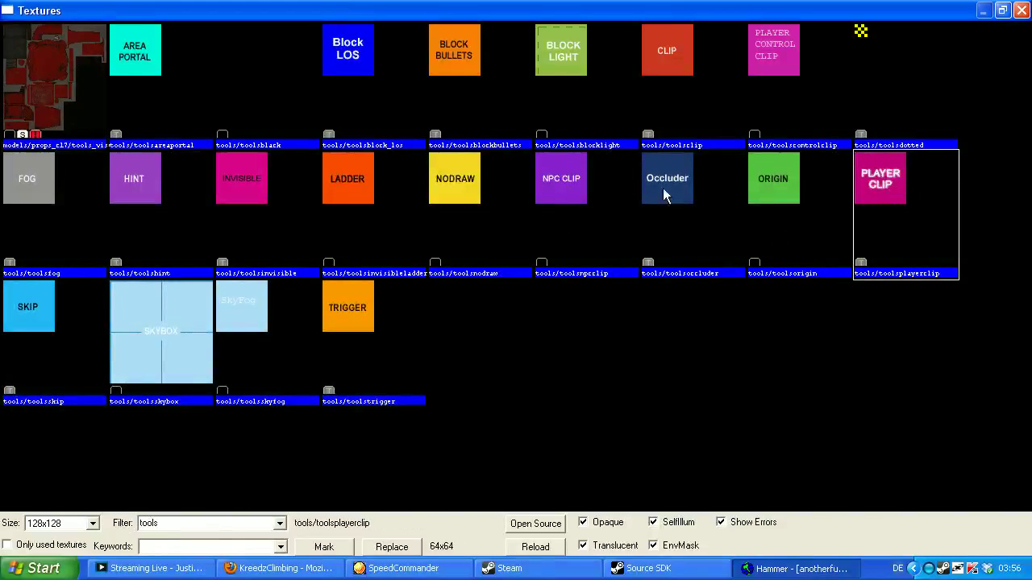
click(451, 186)
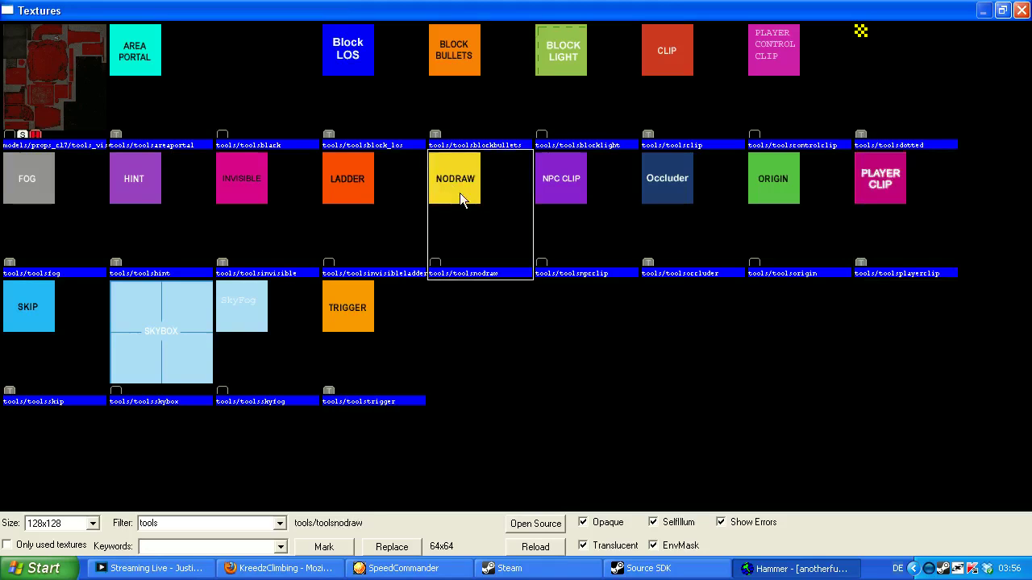
click(361, 312)
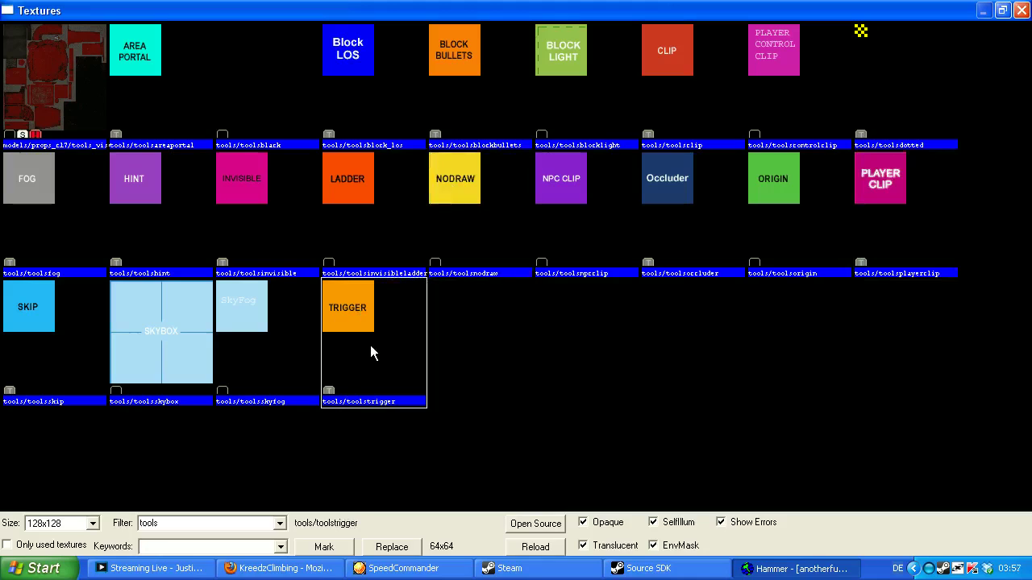
click(177, 332)
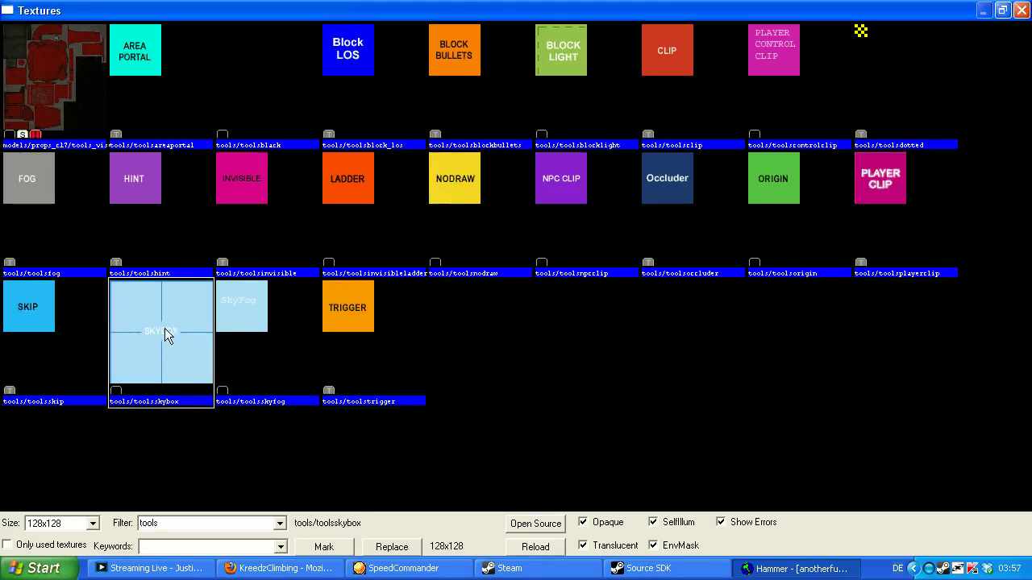
click(130, 198)
click(47, 302)
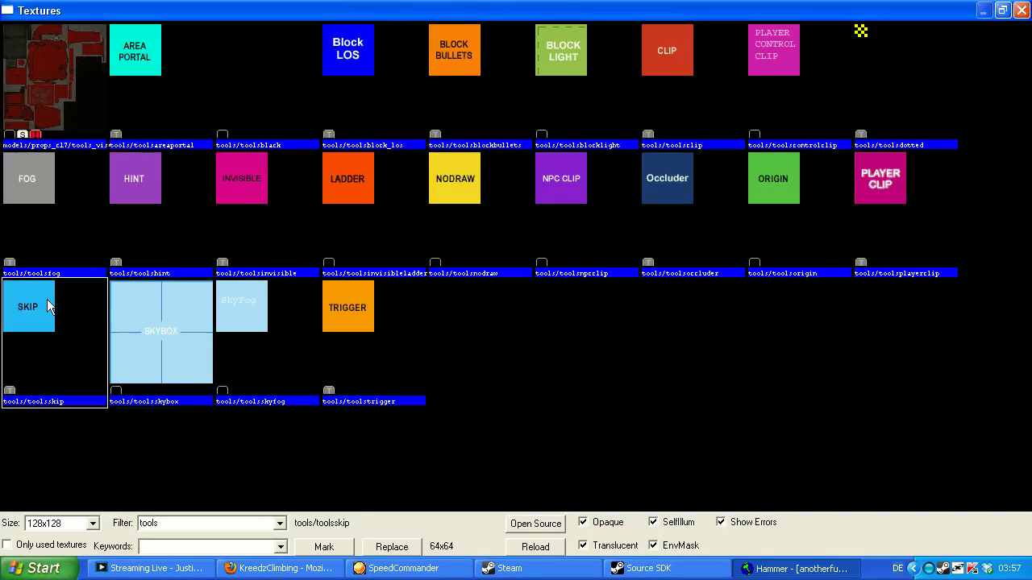
click(238, 196)
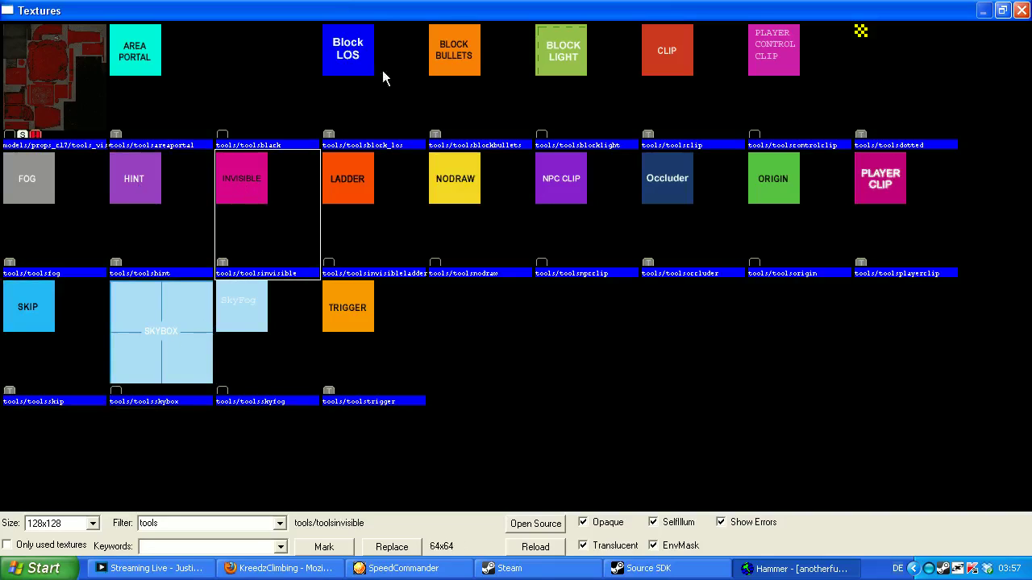
click(457, 64)
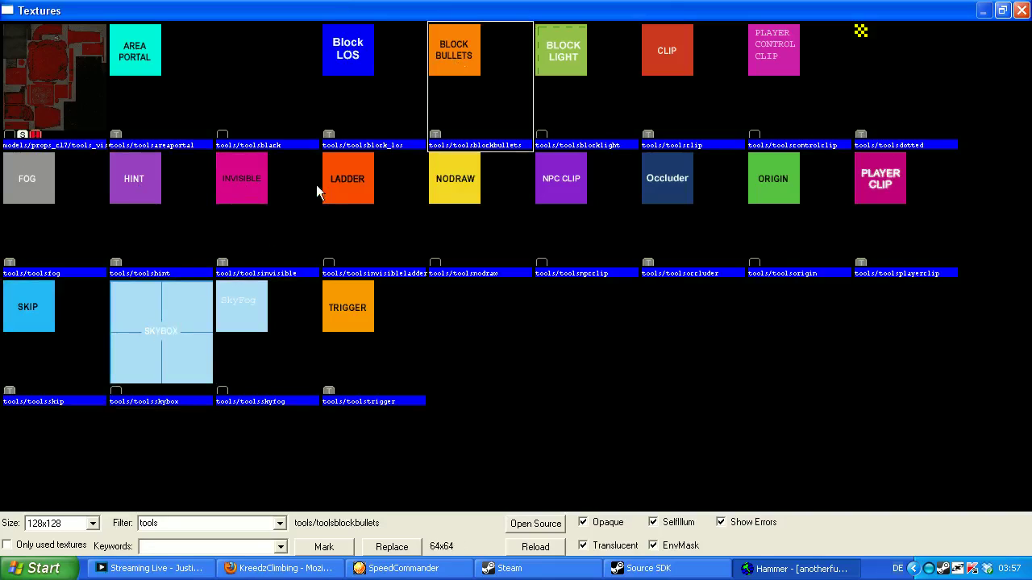
click(360, 185)
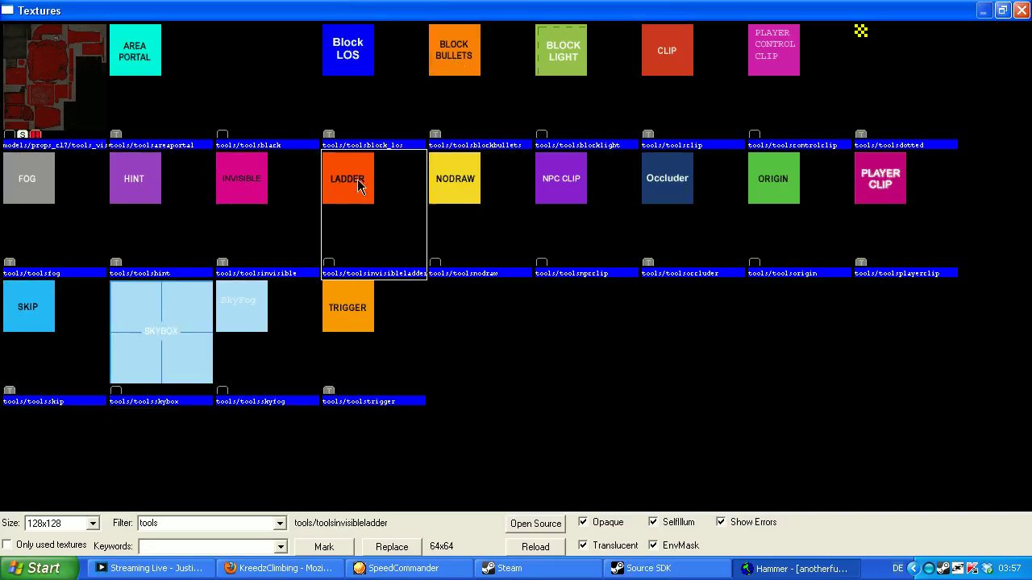
- Choose tools/toolsskybox as the current texture for the selected ceiling brush
click(156, 325)
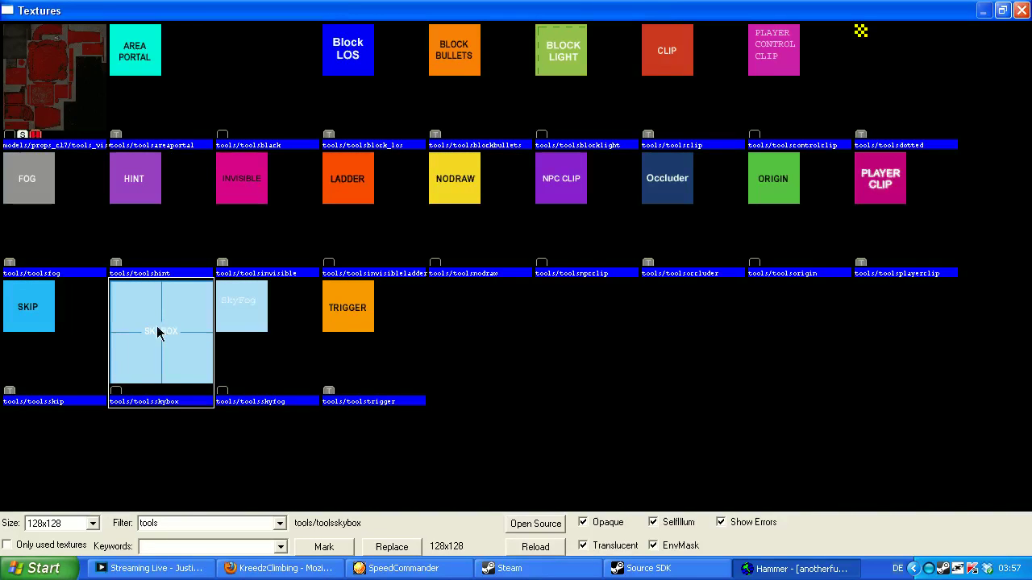
double_click(157, 326)
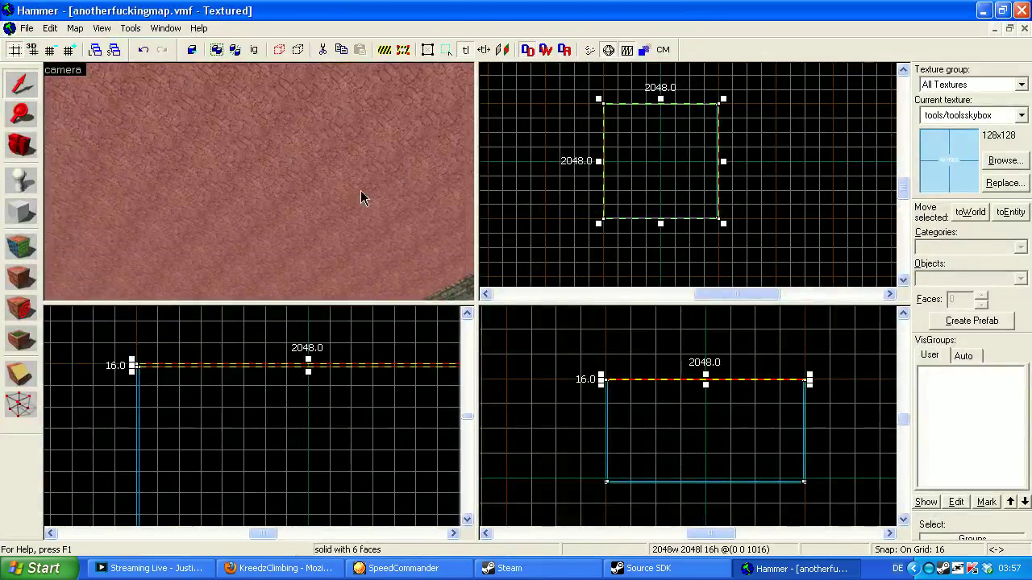
key(z)
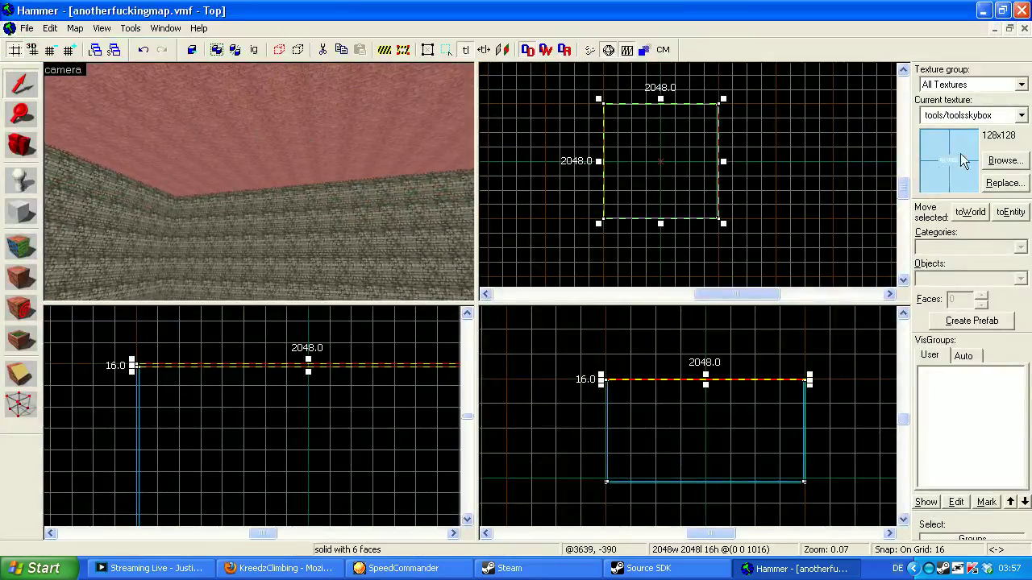
- Apply the current tools/toolsskybox texture to the selected ceiling brush, check it from inside and above the room, and clear the selection
click(21, 278)
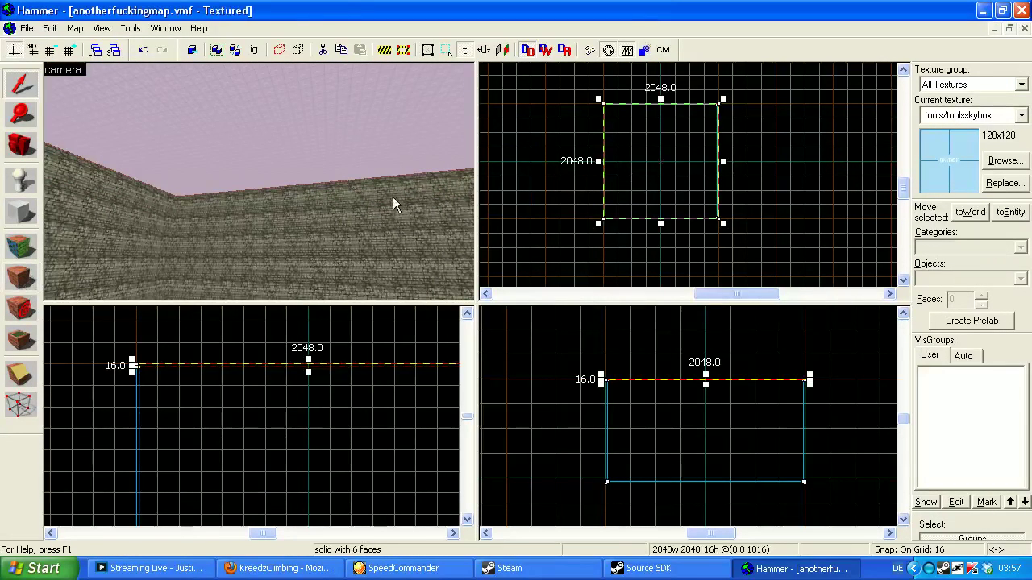
key(z)
key(z)
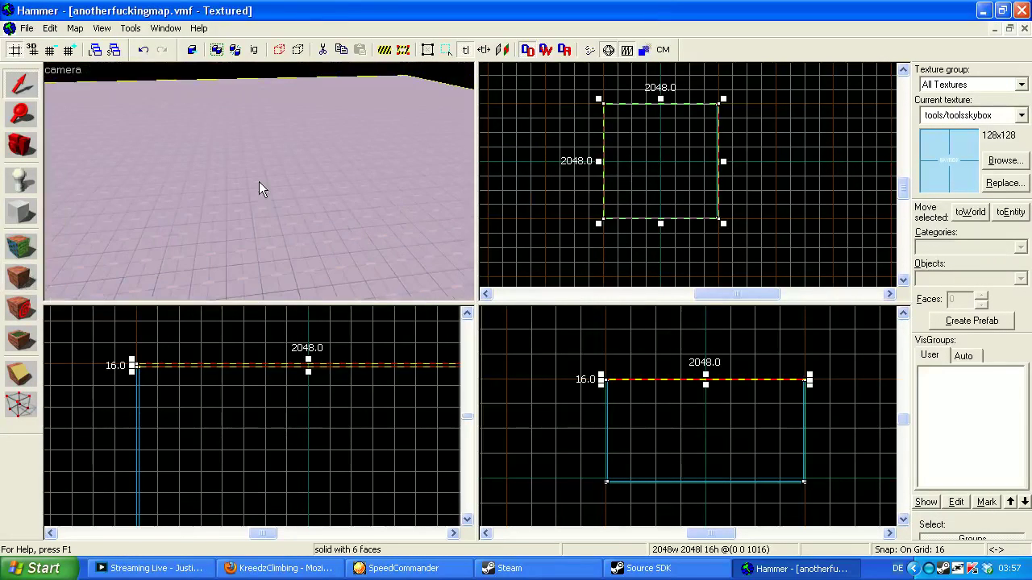
key(z)
key(w)
key(w)
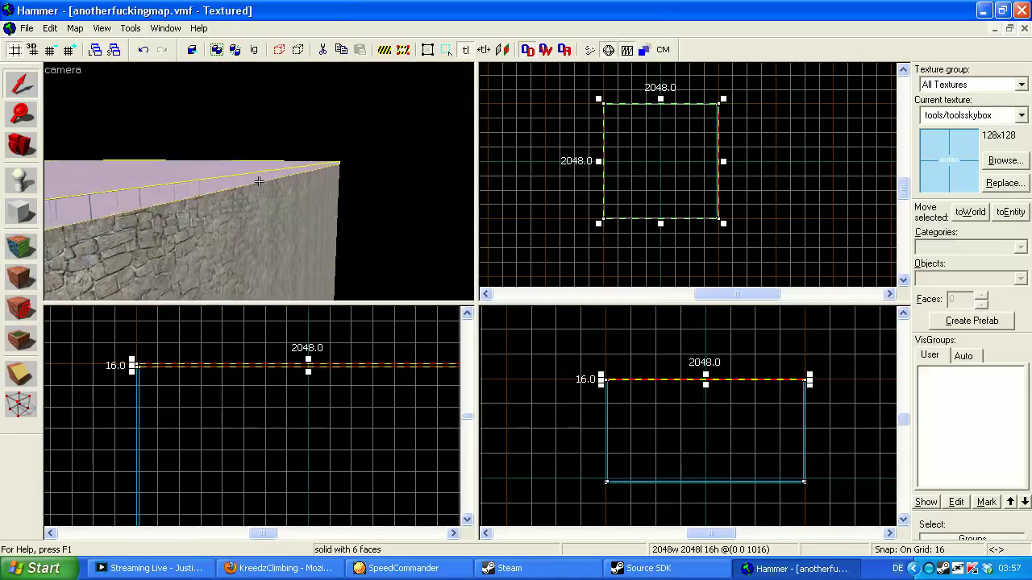
key(z)
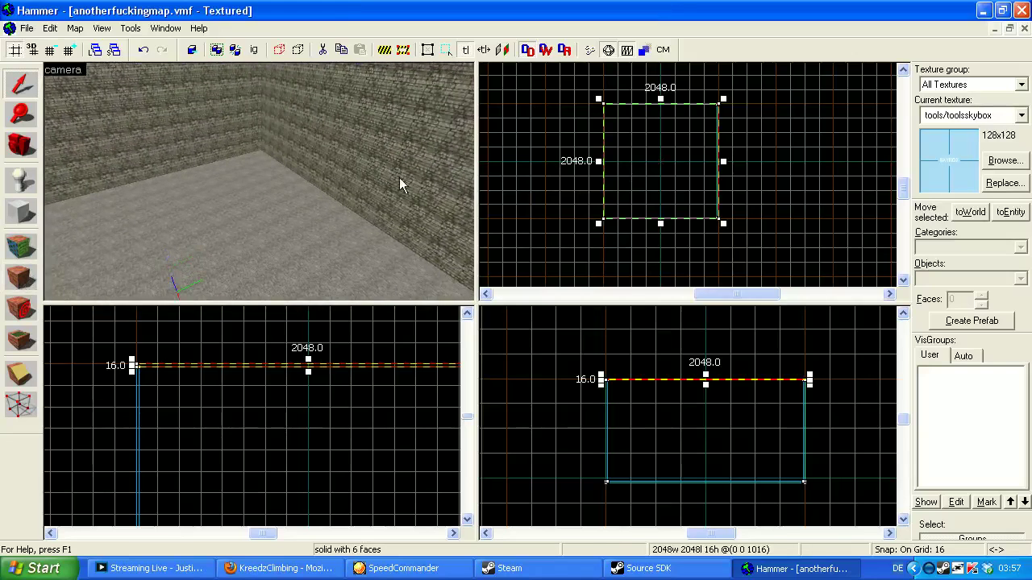
click(530, 150)
- Place a light_environment entity on the underside of the skybox ceiling, near the centre of the room
key(z)
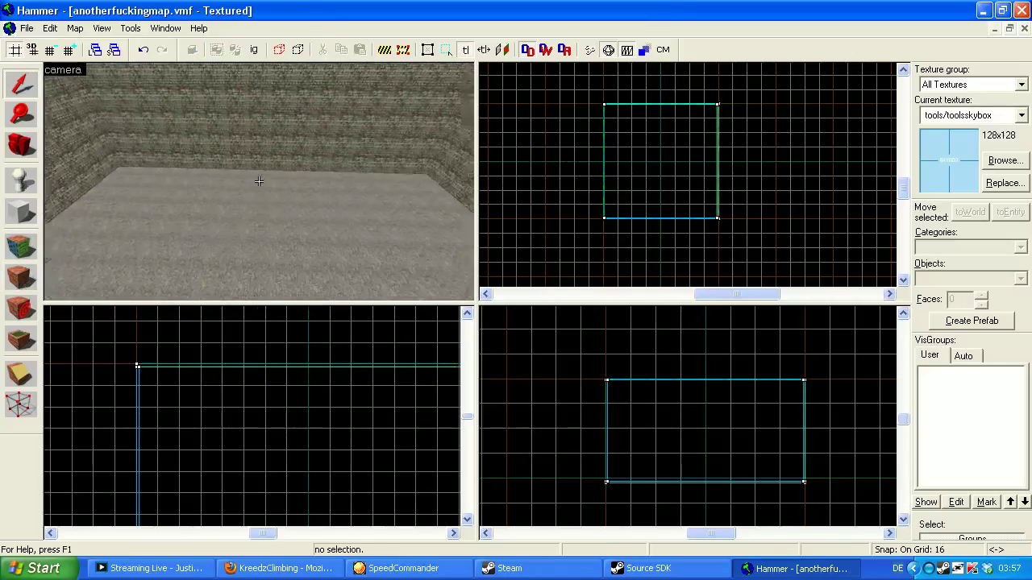
key(z)
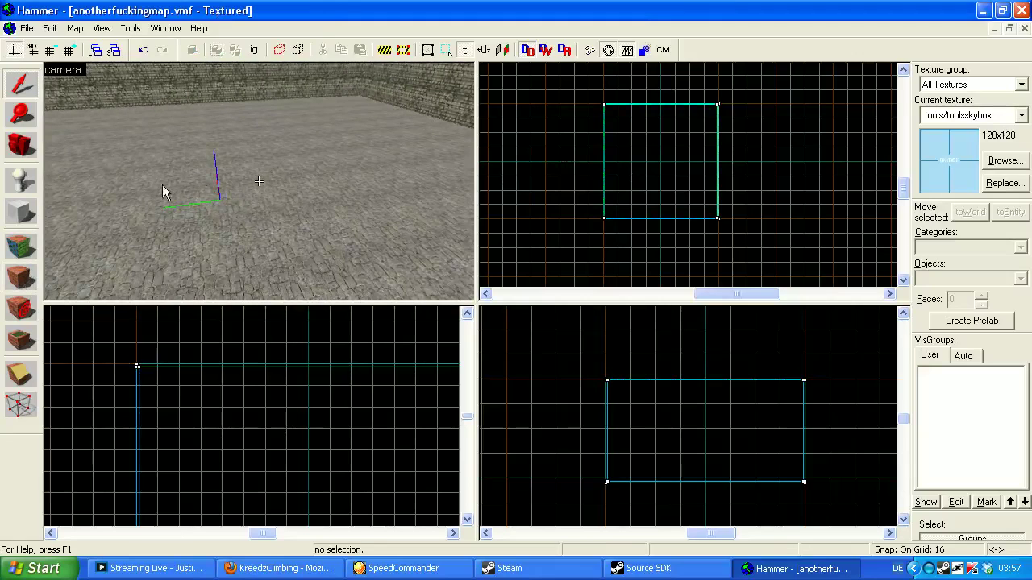
click(19, 184)
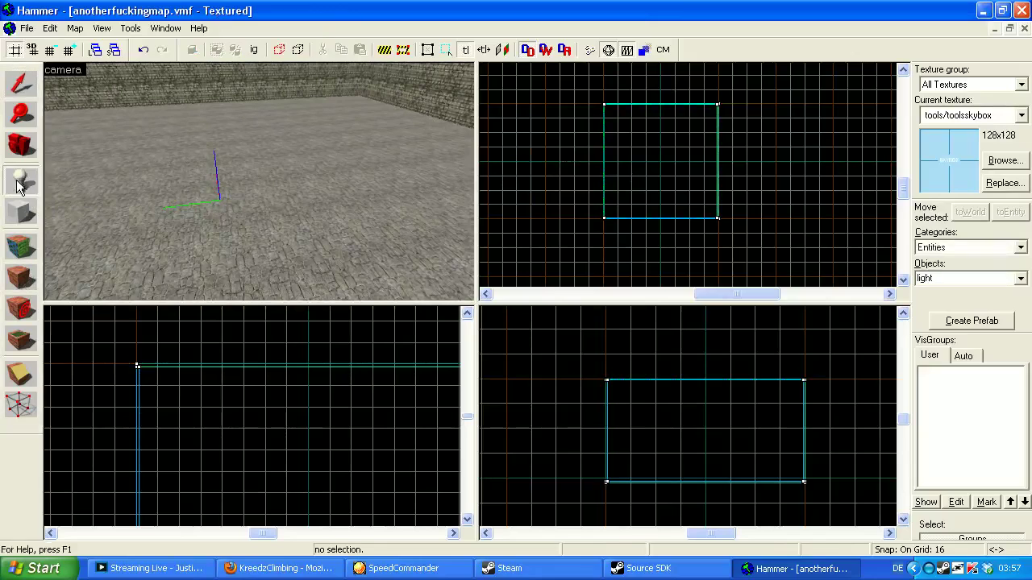
click(977, 248)
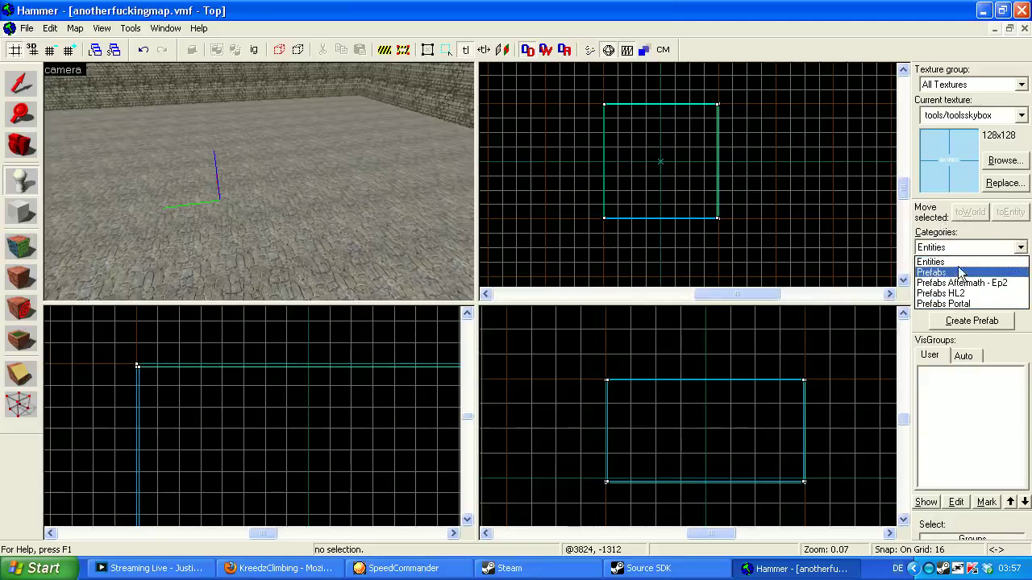
click(985, 253)
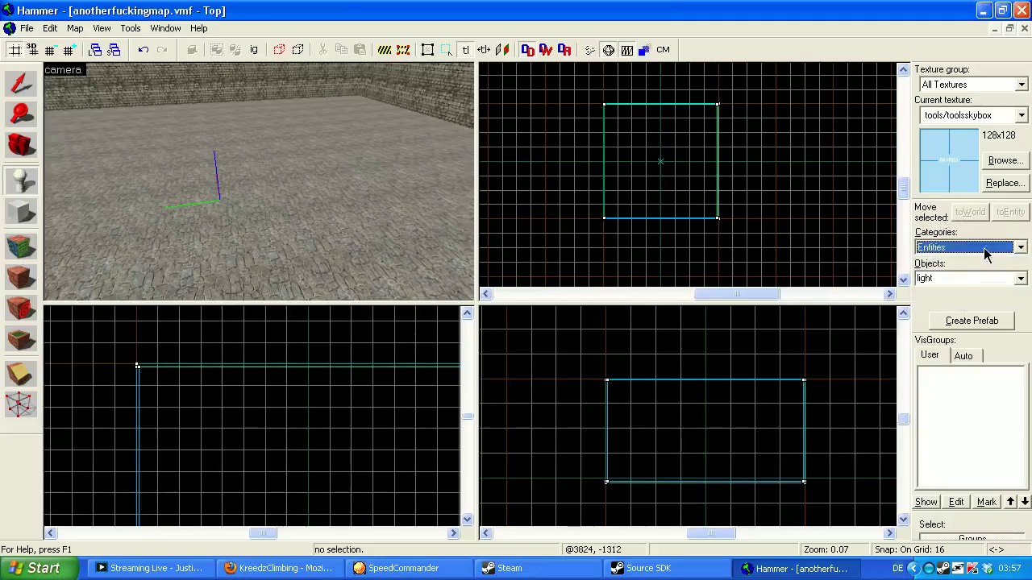
click(1021, 278)
mouse_move(1024, 381)
mouse_down()
mouse_move(1024, 309)
mouse_move(1027, 456)
mouse_move(1027, 326)
mouse_move(1029, 387)
mouse_up()
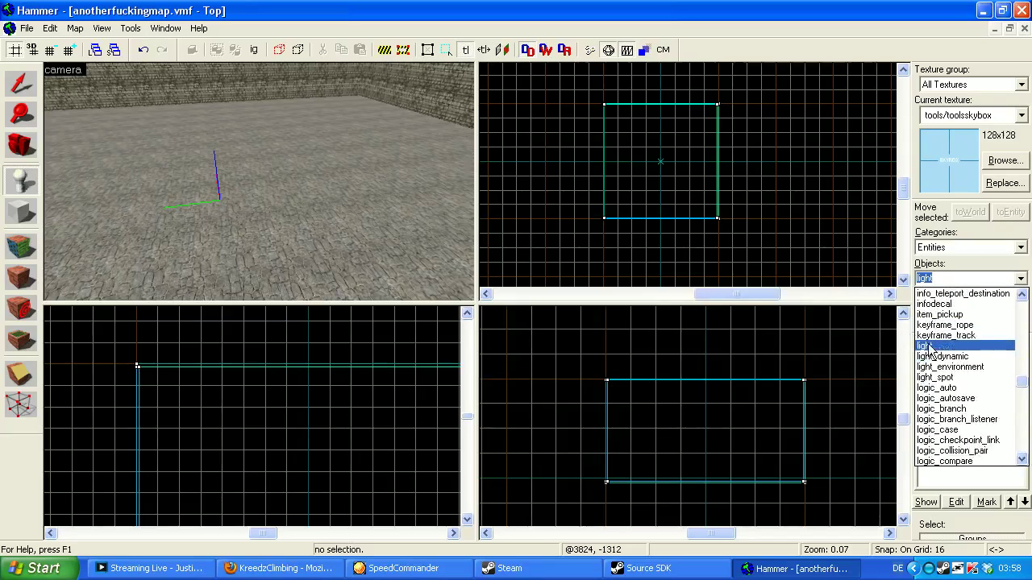
click(935, 367)
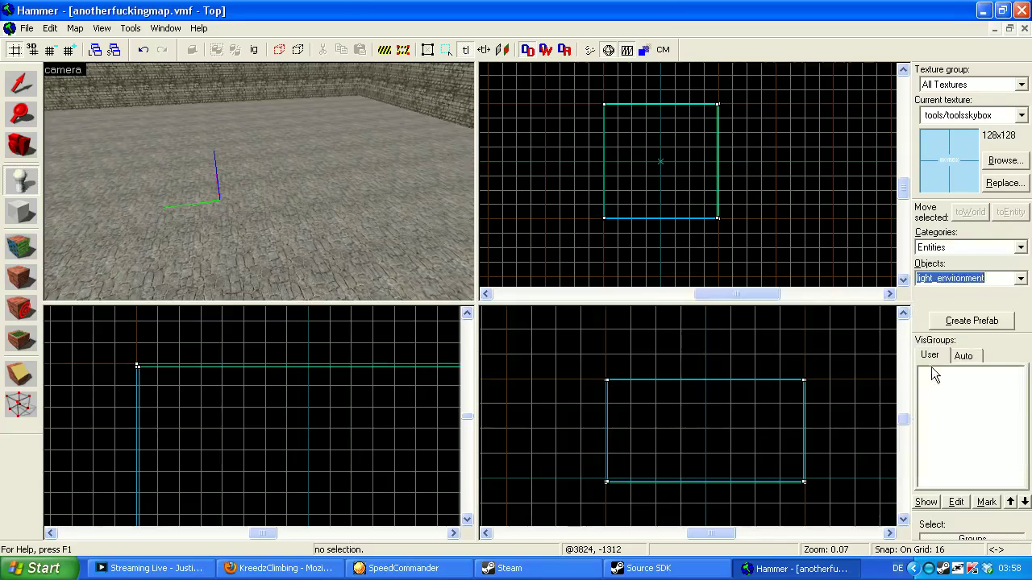
key(z)
click(259, 166)
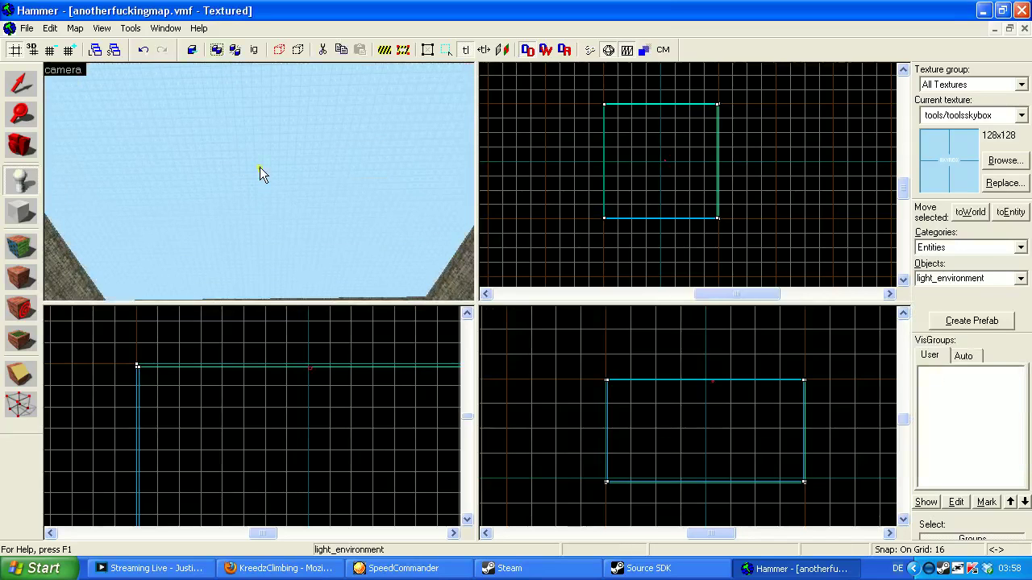
- Open the new light_environment's properties and examine the colour and intensity parts of its Brightness and Ambient values
key(alt+Return)
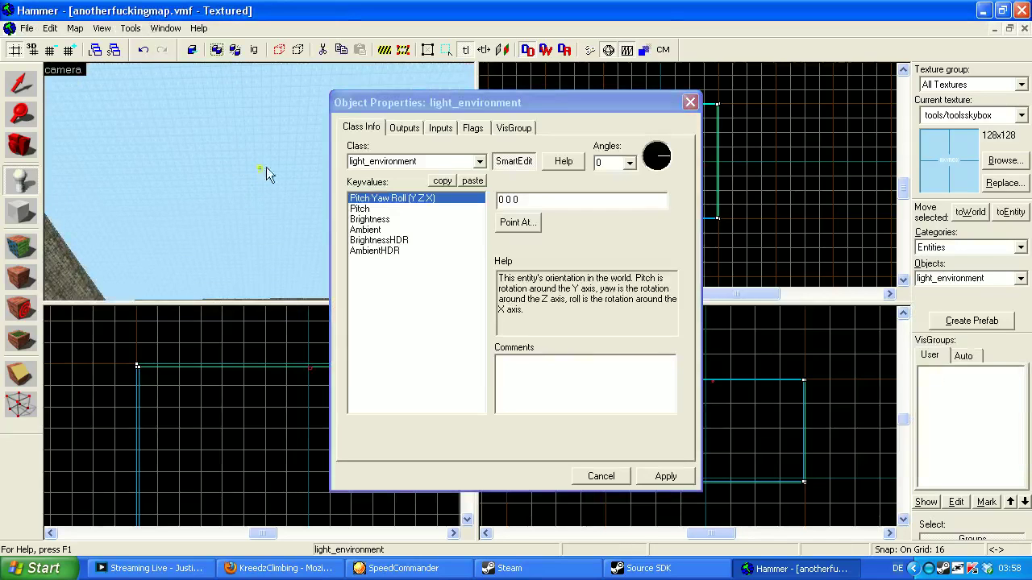
click(365, 221)
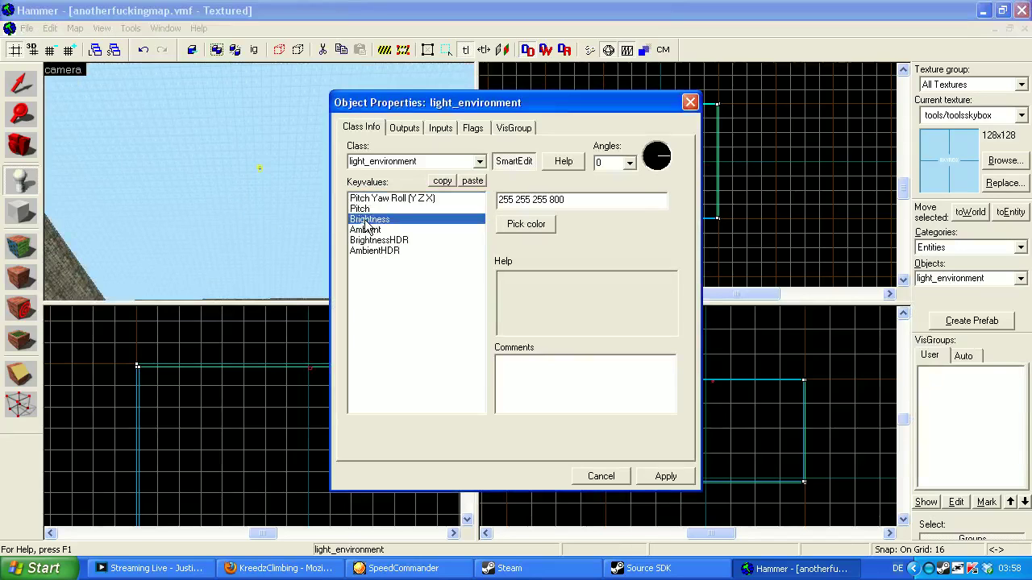
double_click(554, 201)
click(371, 230)
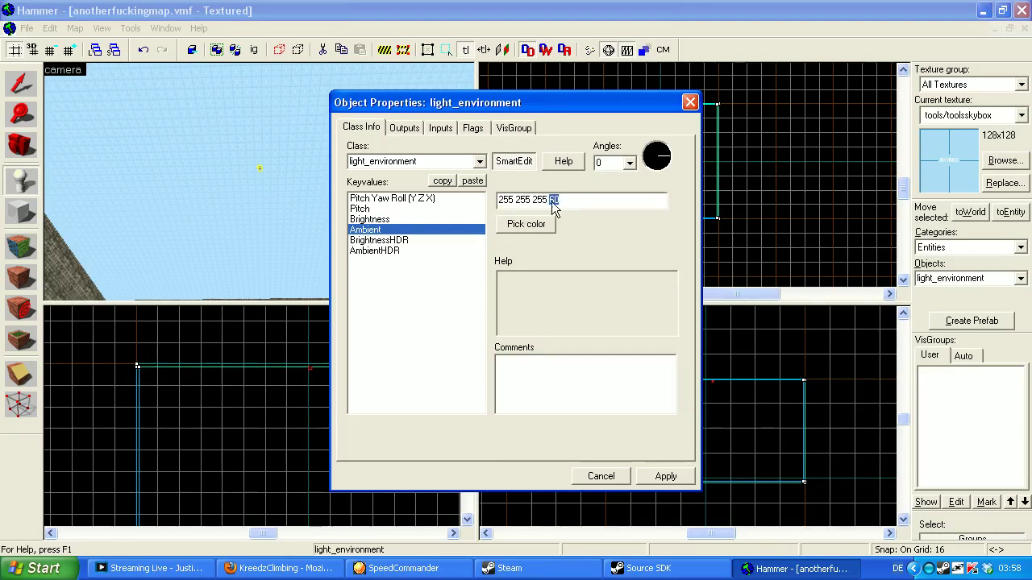
drag(549, 202, 497, 203)
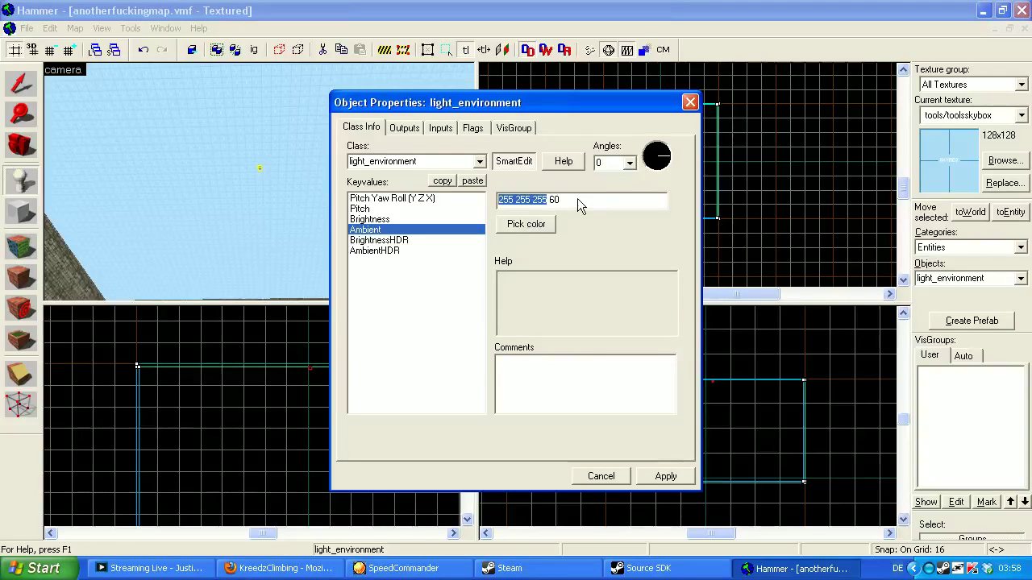
drag(560, 202, 551, 204)
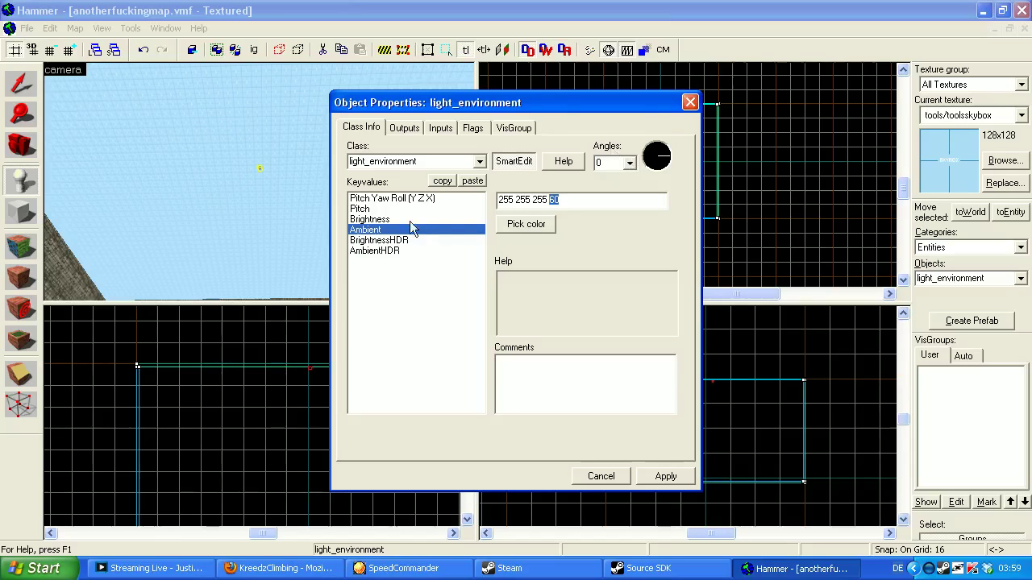
- Set the light_environment's angle to 53, keeping the properties dialog clear of the top view
drag(613, 102, 712, 141)
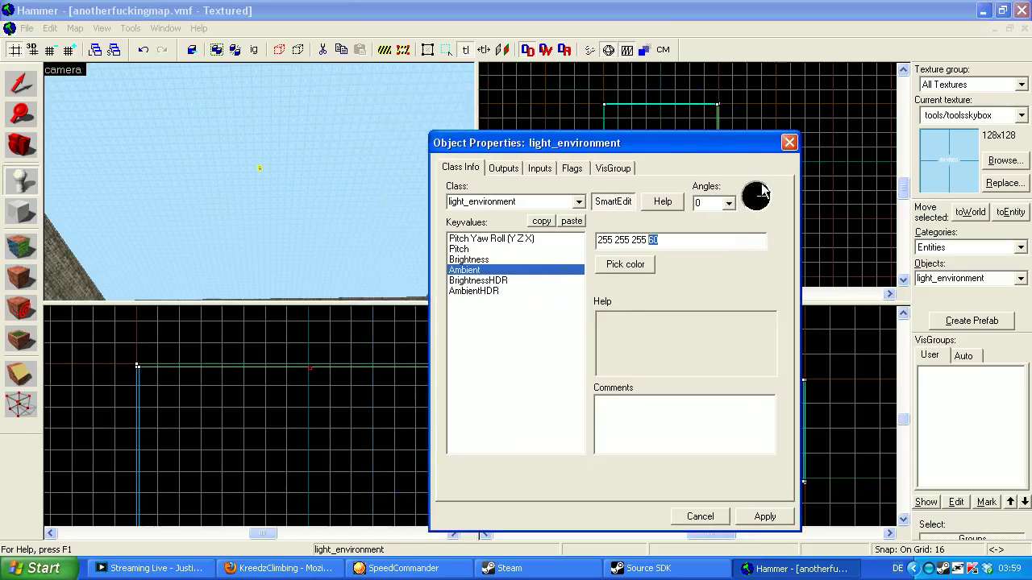
drag(723, 143, 569, 274)
click(644, 200)
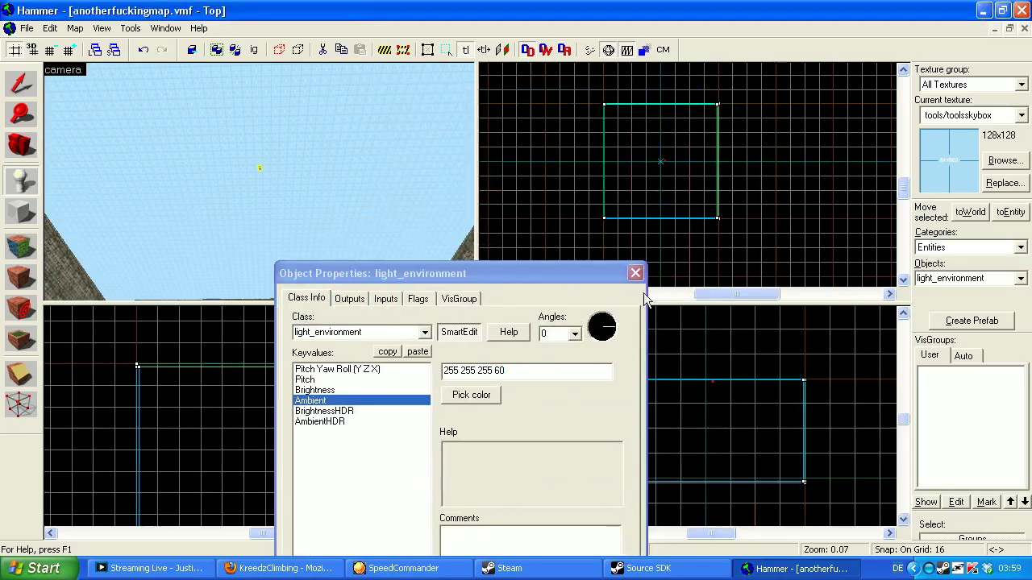
click(642, 146)
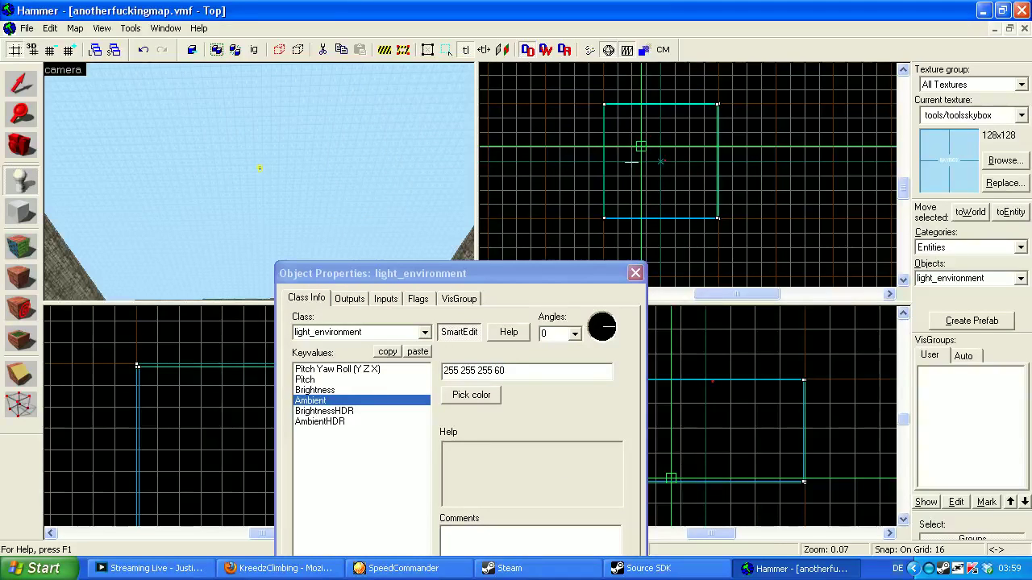
key(shift+s)
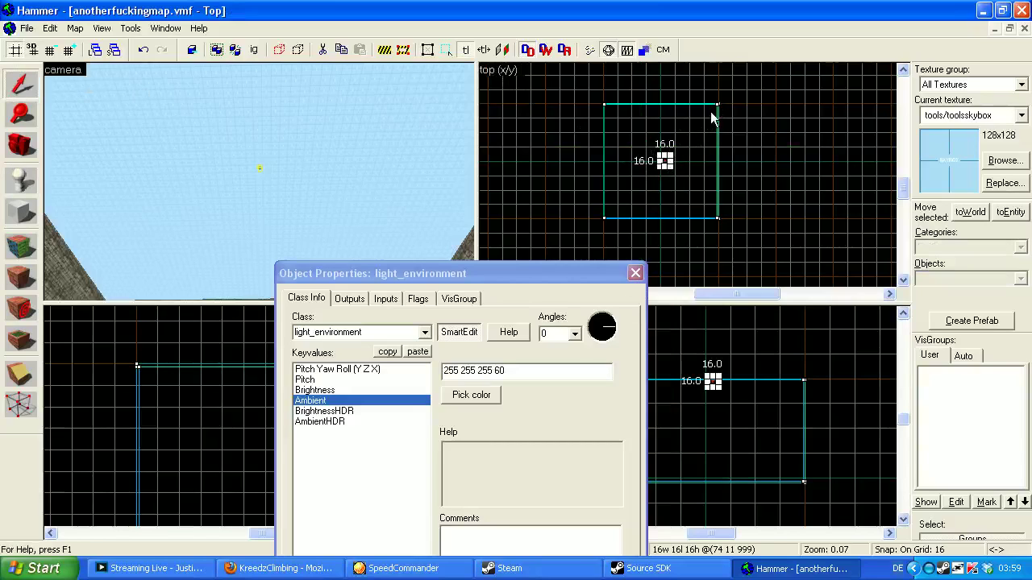
click(612, 324)
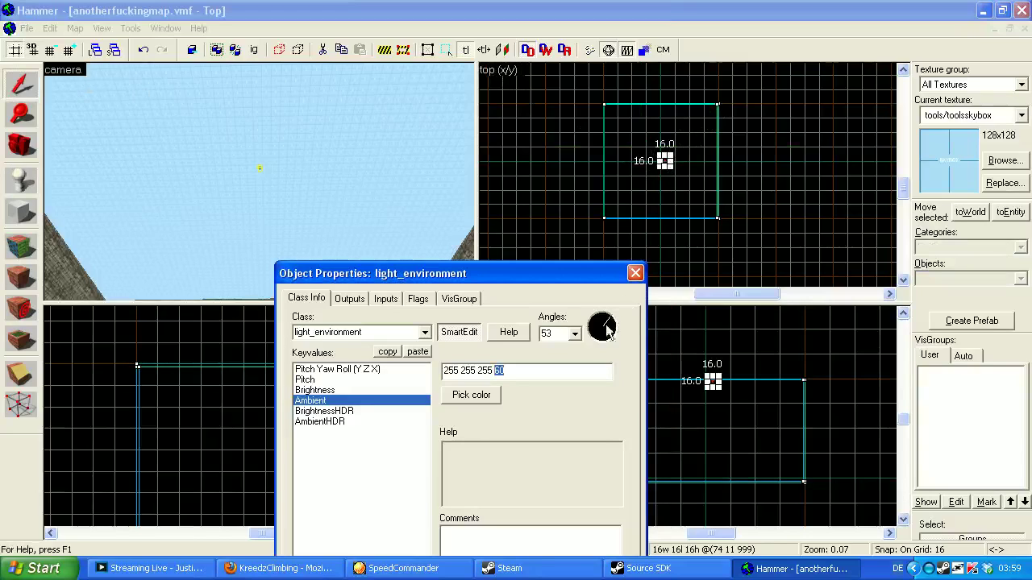
click(653, 271)
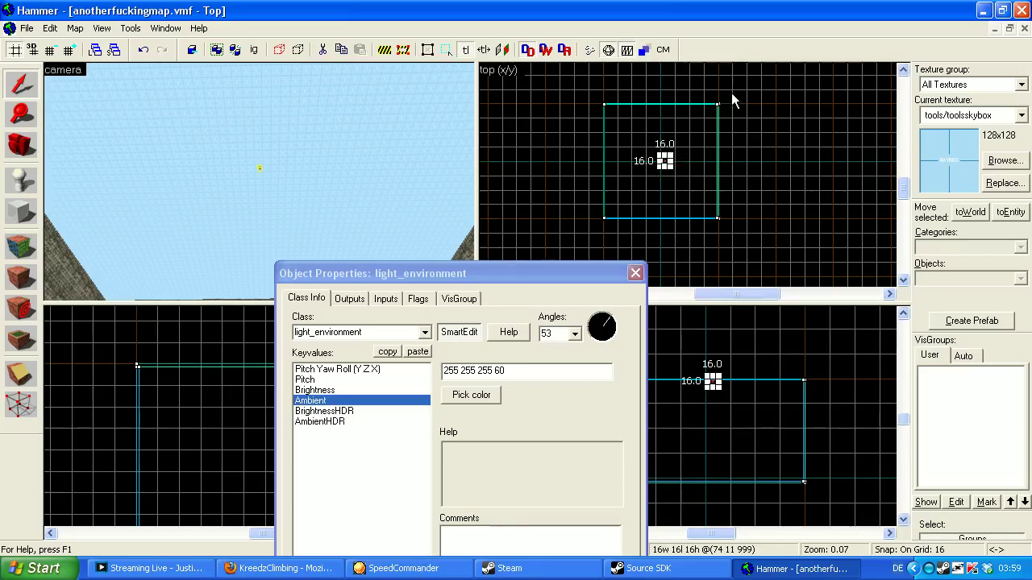
- Examine the light_environment's Pitch keyvalue and compare it with a camera view looking down at the room's floor
click(500, 274)
drag(500, 274, 506, 319)
click(382, 264)
click(369, 212)
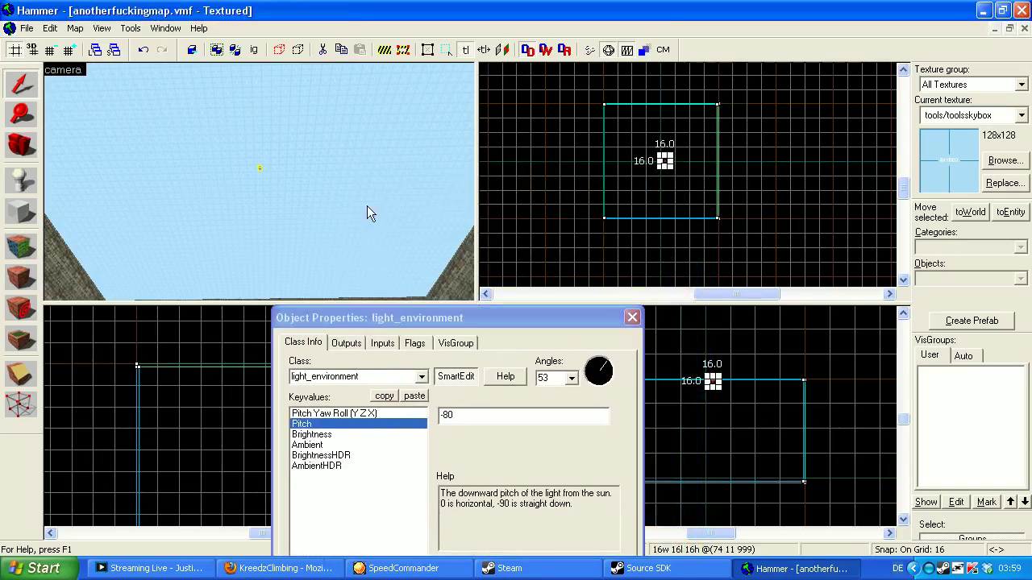
key(z)
key(w)
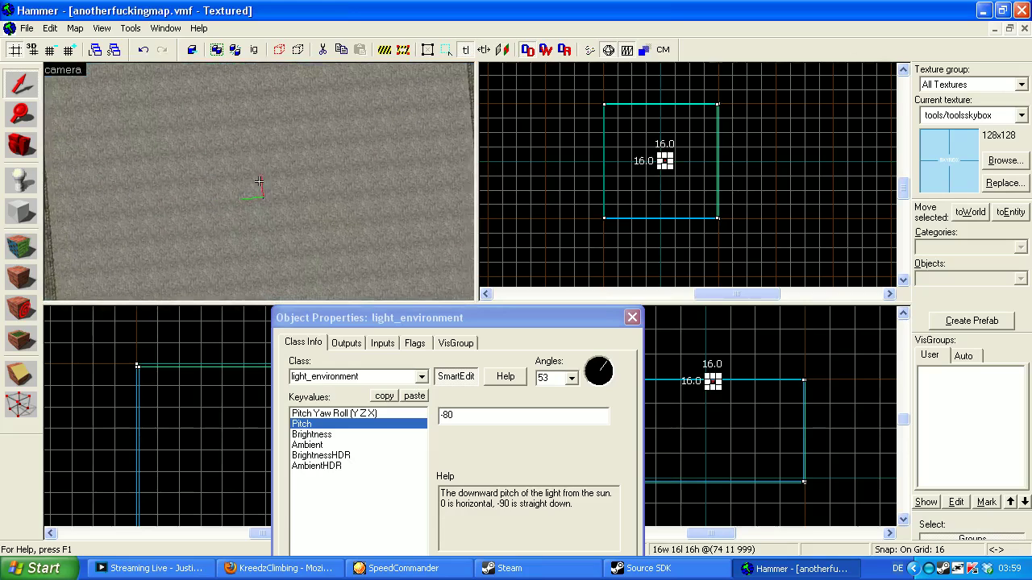
key(z)
drag(454, 414, 443, 412)
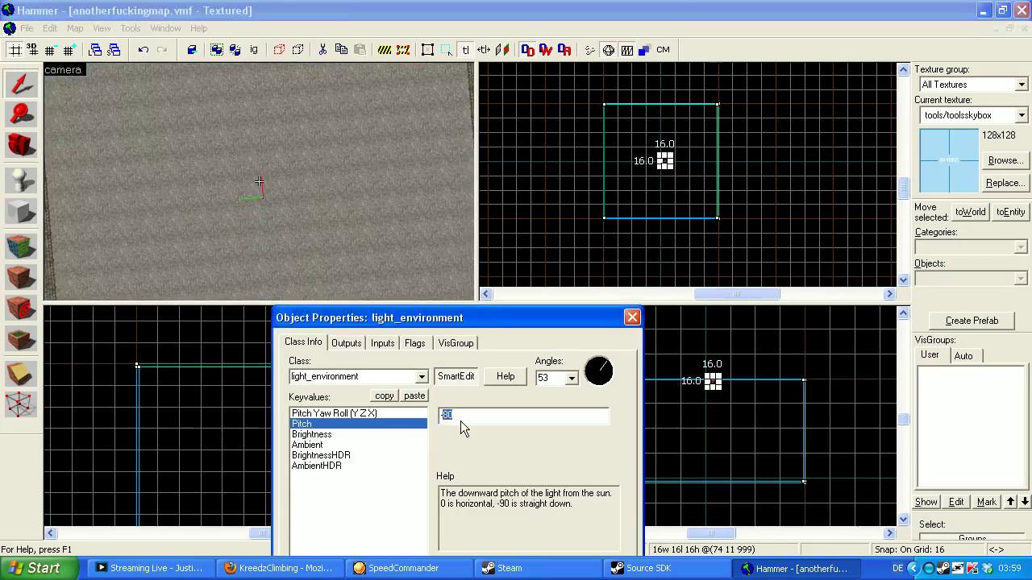
drag(548, 319, 550, 325)
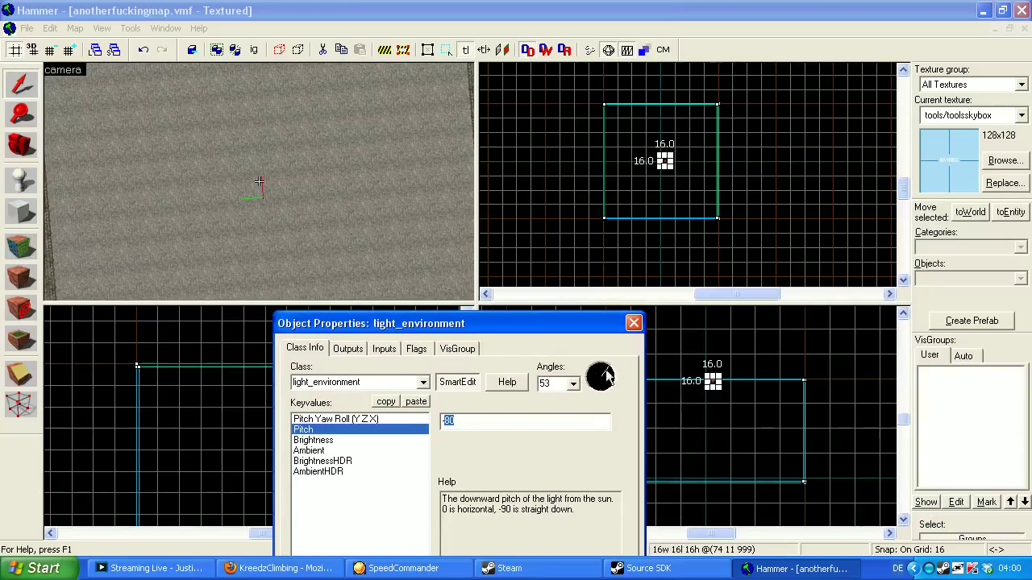
click(544, 226)
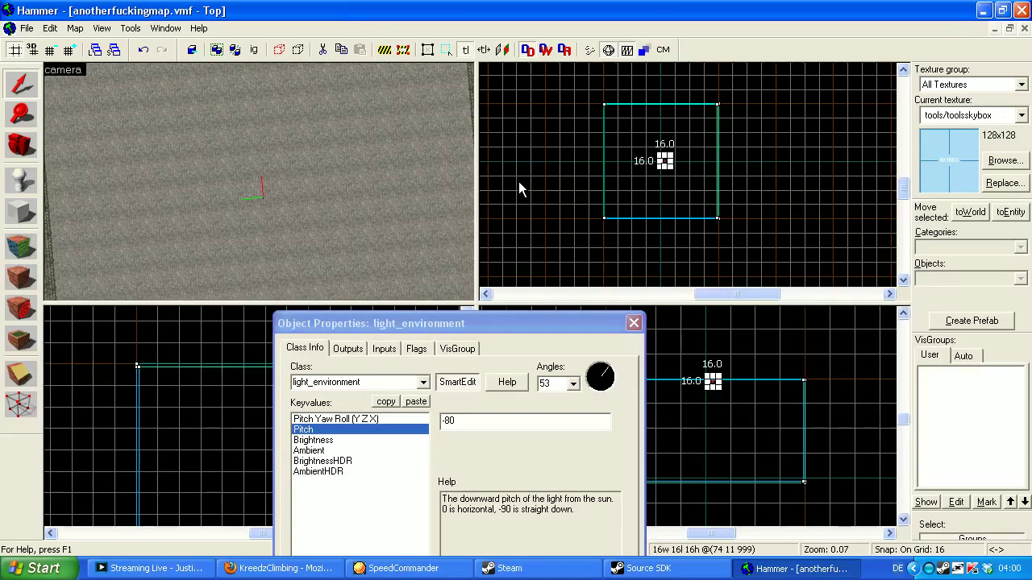
- Try Pitch values of -70 and -90 for the light_environment
click(463, 423)
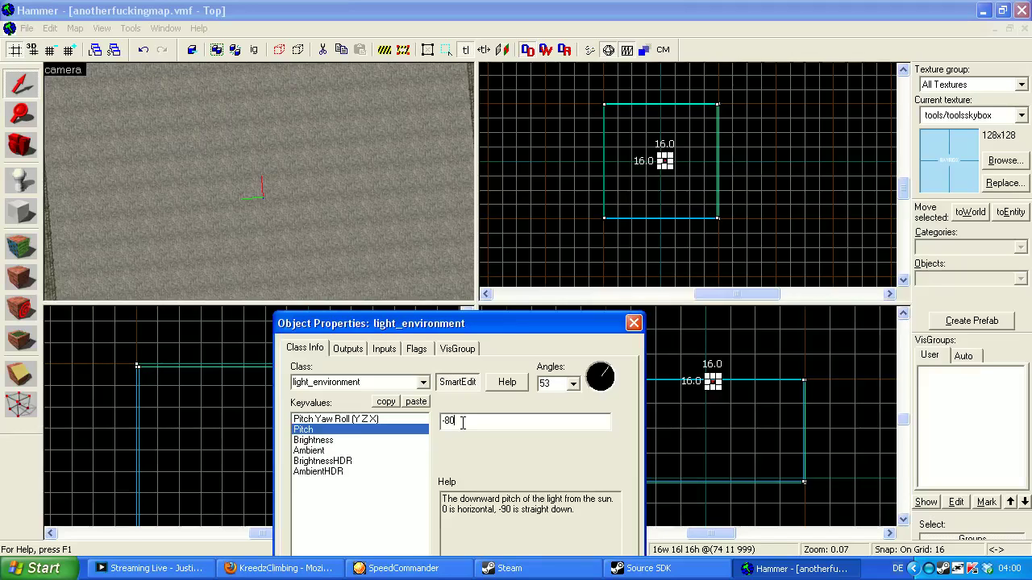
key(BackSpace)
key(BackSpace)
text(70)
key(BackSpace)
key(BackSpace)
text(90)
key(BackSpace)
key(BackSpace)
key(BackSpace)
- Set the light_environment's Pitch to -80, apply the properties and close the dialog
click(454, 421)
text(80)
drag(607, 335, 654, 83)
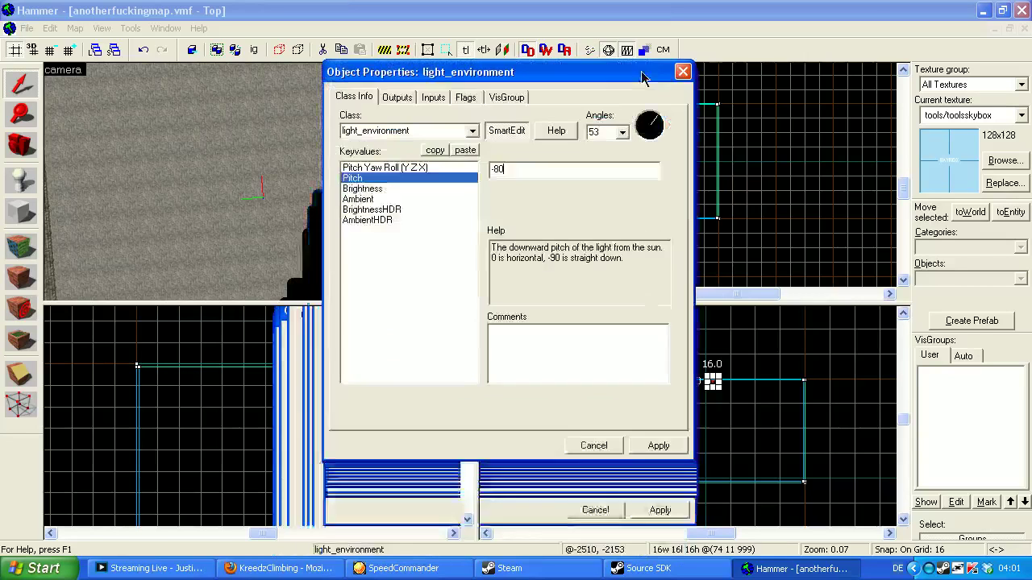
click(656, 446)
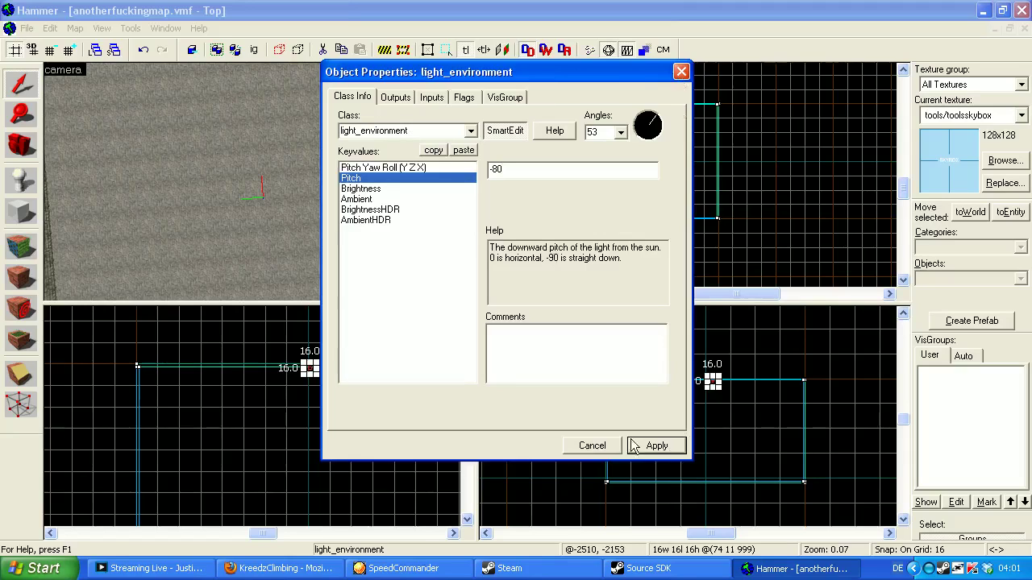
click(654, 451)
click(681, 73)
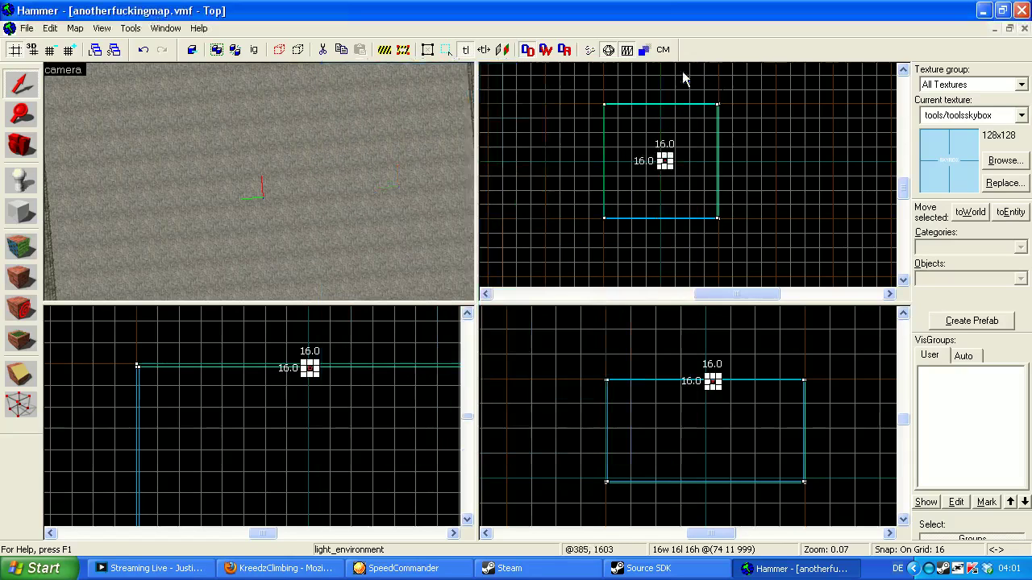
- Deselect the light_environment and bring the camera view down to the room's floor and walls
click(761, 186)
key(w)
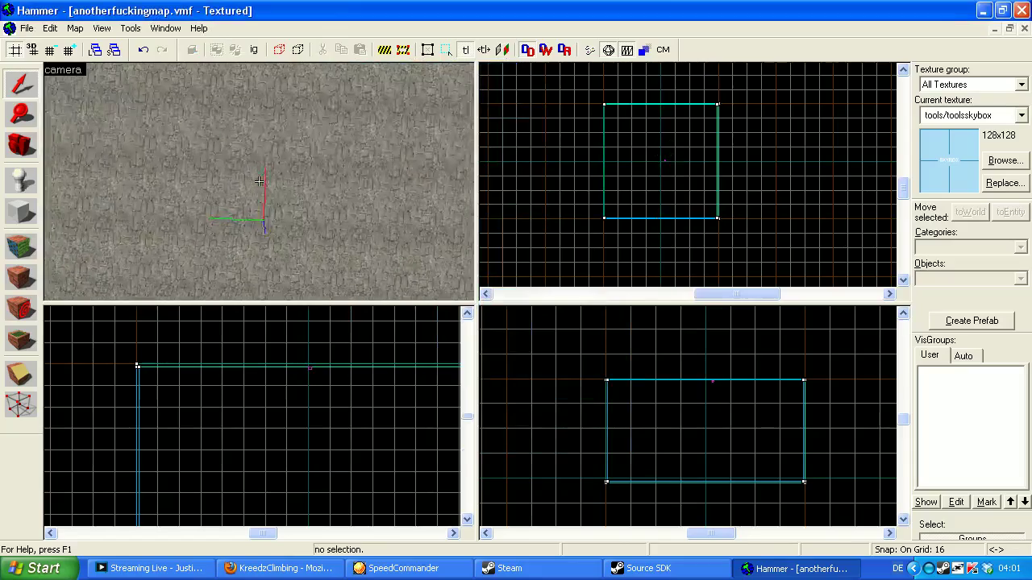
key(w)
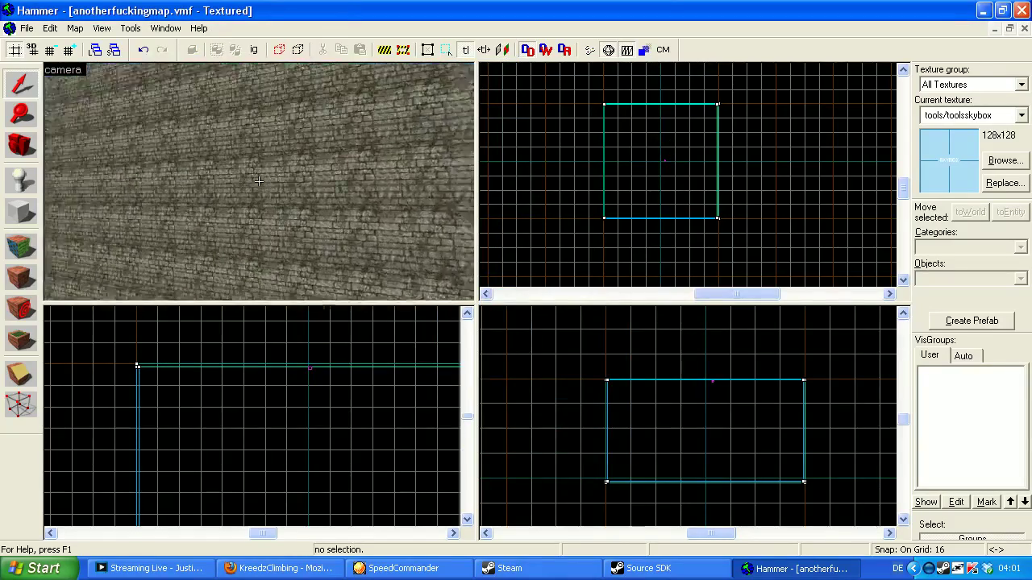
key(a)
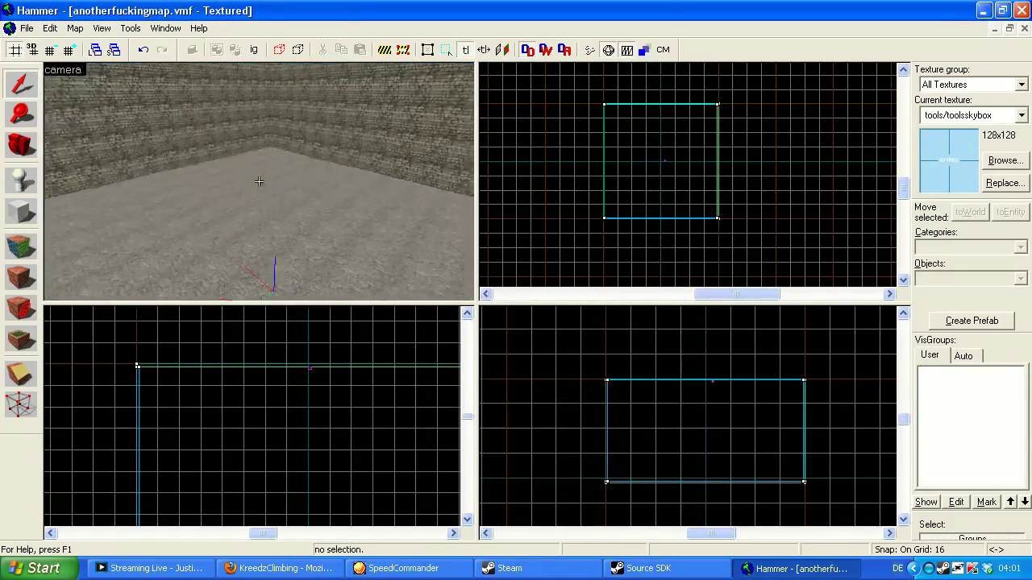
- Place an info_player_start entity on the floor near the middle of the room
key(z)
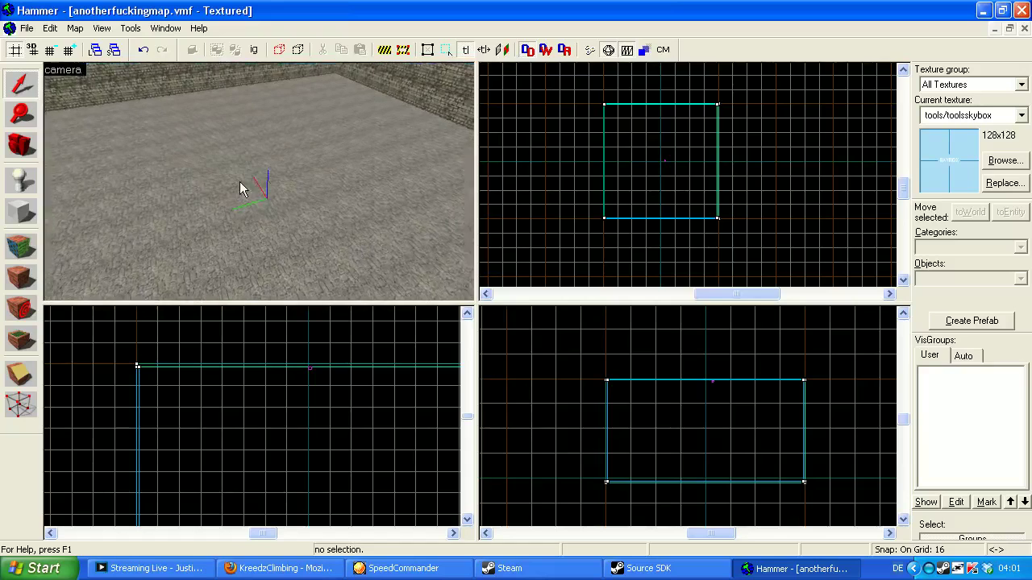
click(20, 183)
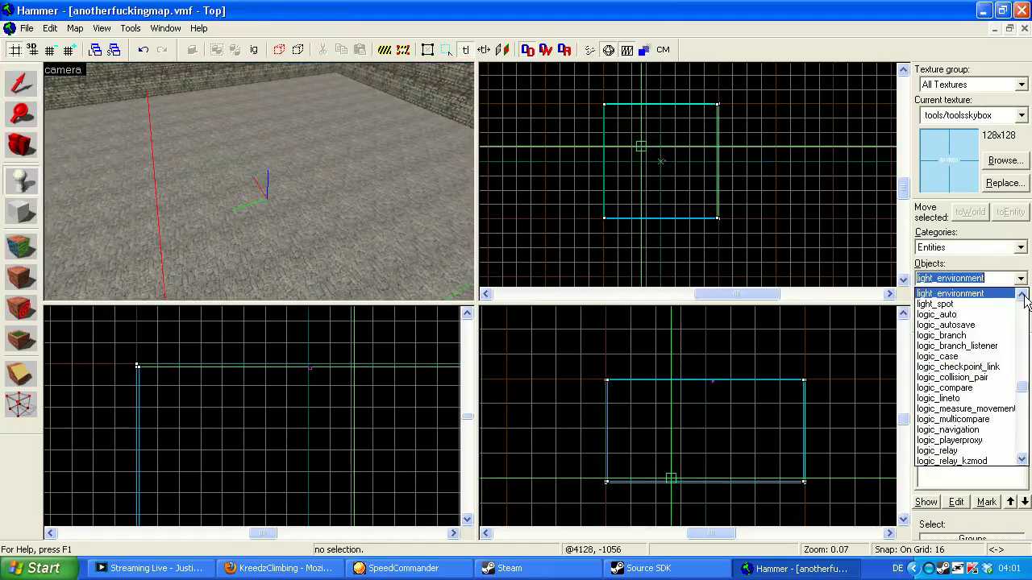
click(1021, 294)
click(1021, 294)
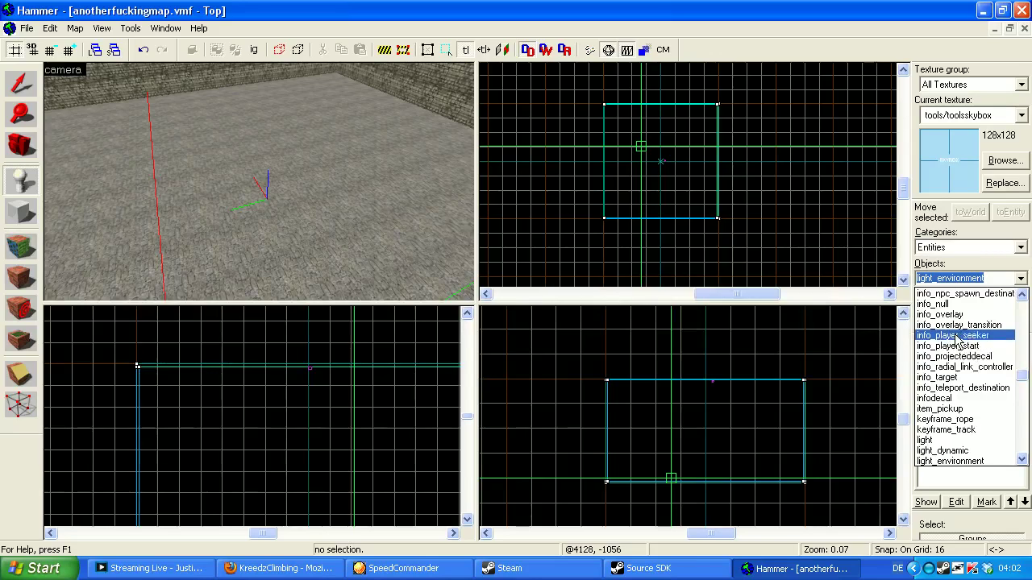
click(948, 345)
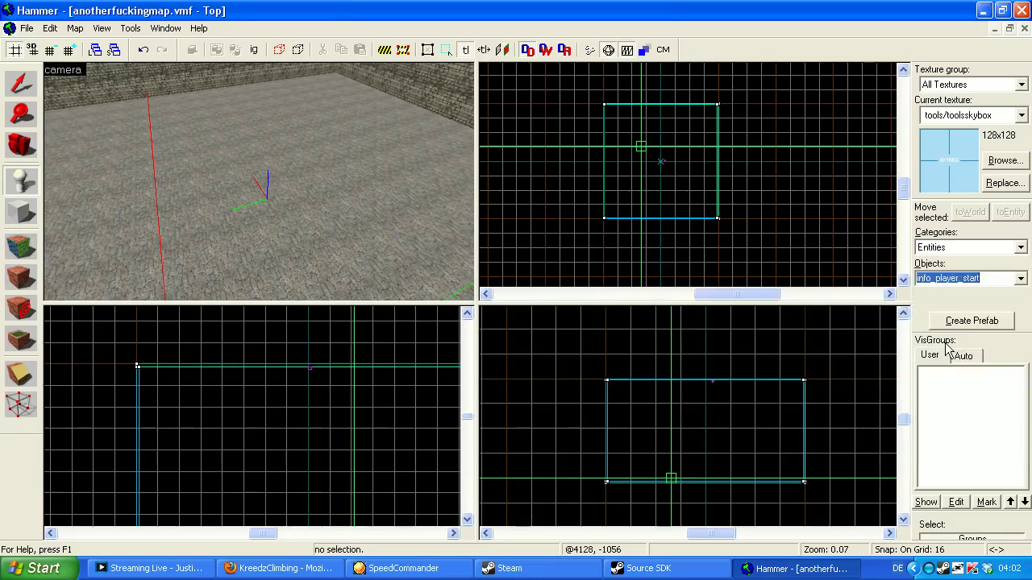
click(294, 178)
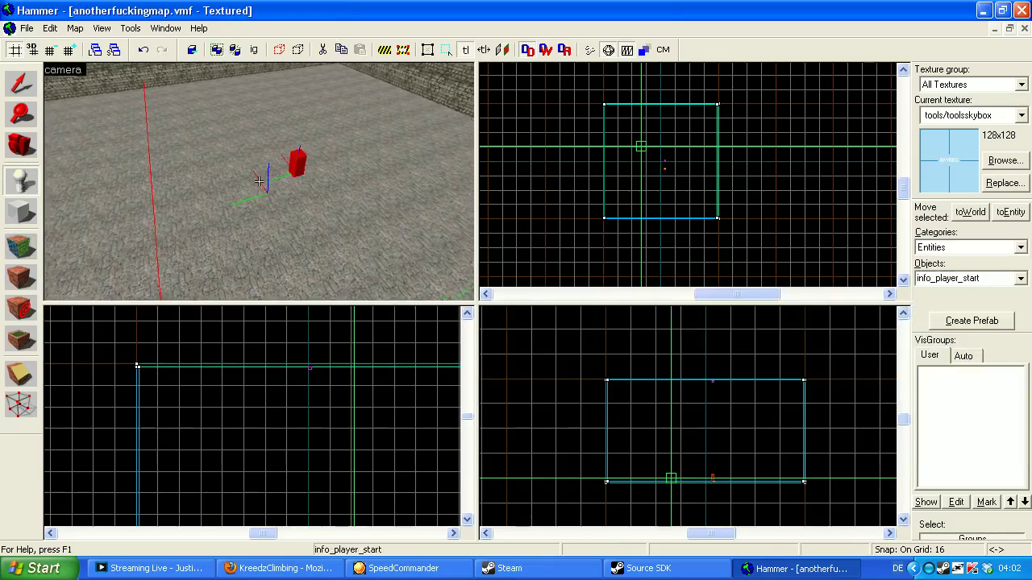
- Switch to the Selection tool and examine the info_player_start's player model and facing direction up close in the camera view
key(w)
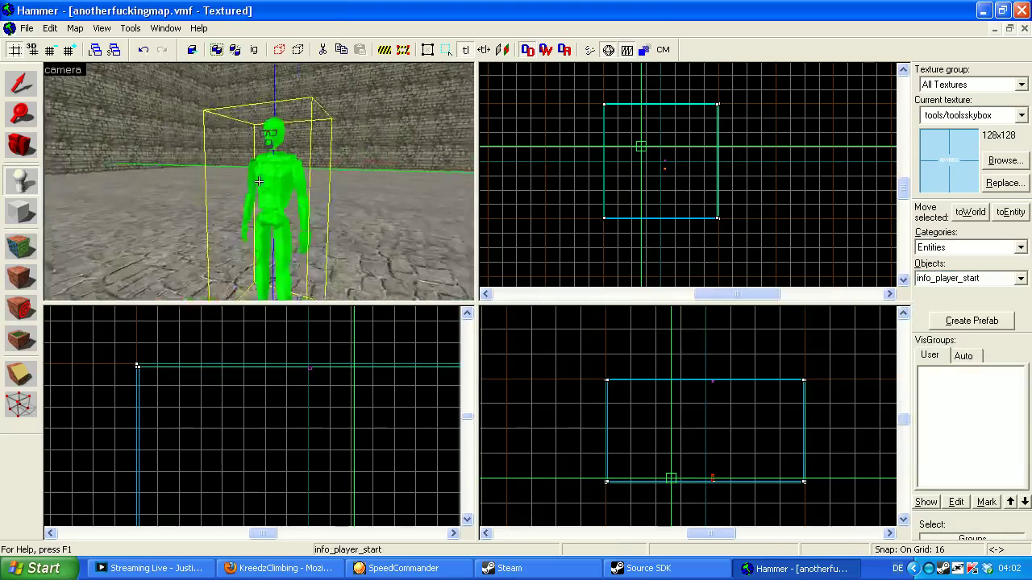
key(w)
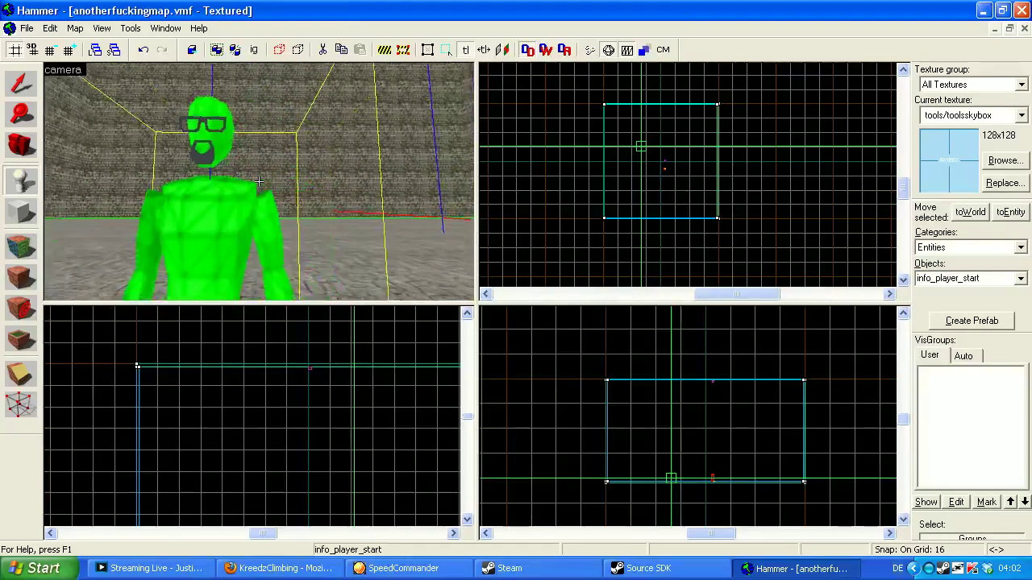
key(s)
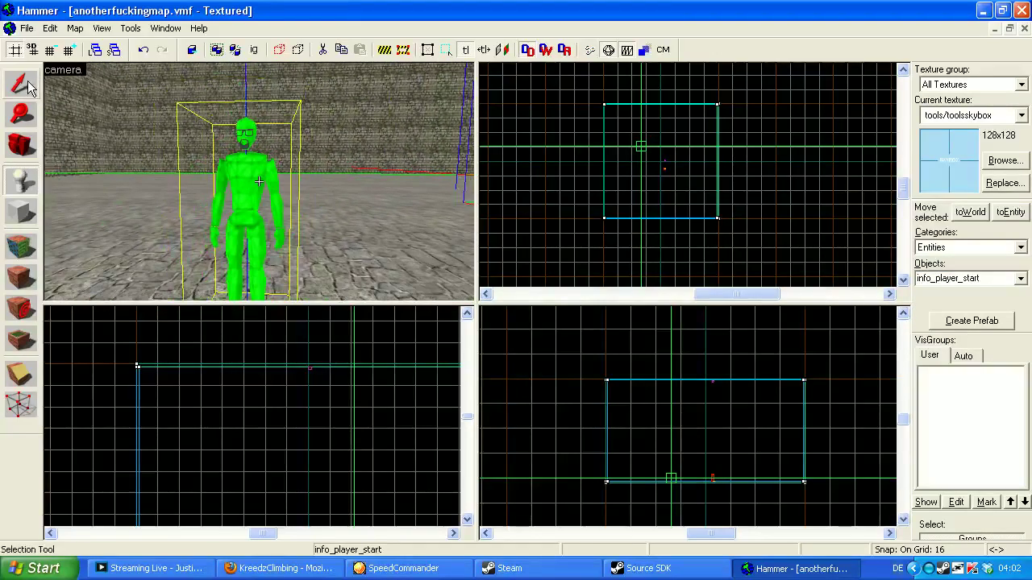
click(29, 87)
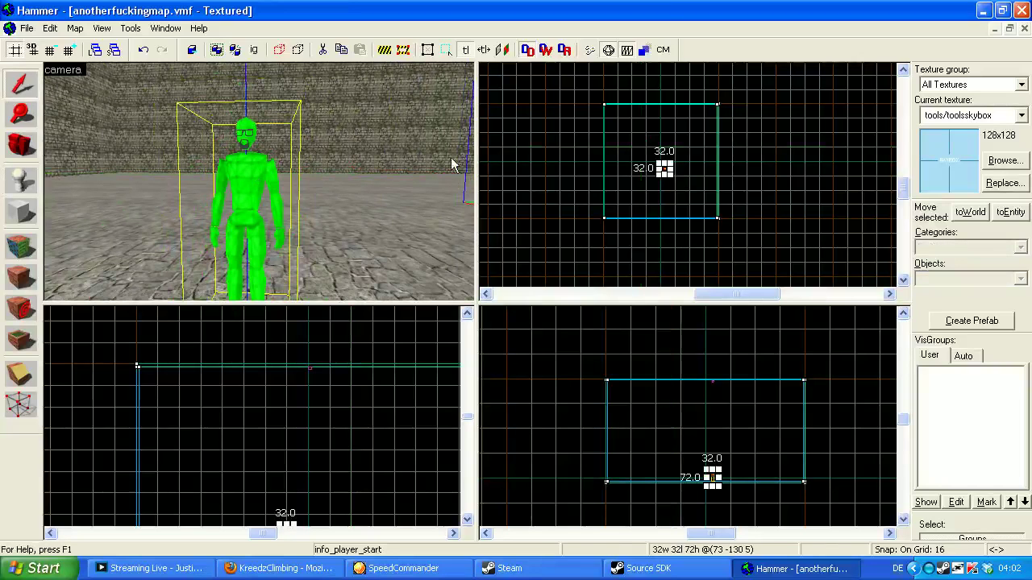
key(z)
key(s)
key(s)
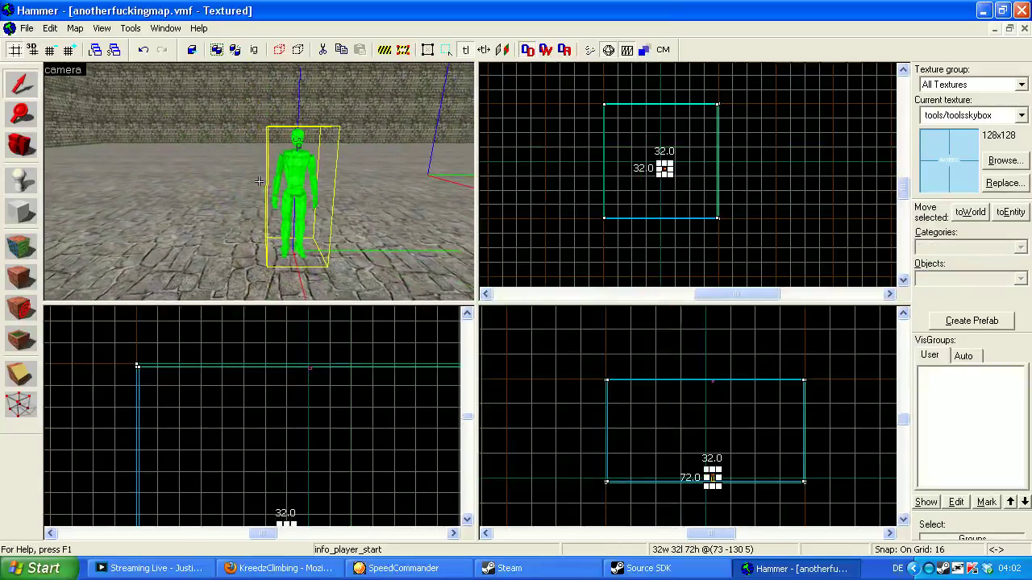
key(w)
key(w)
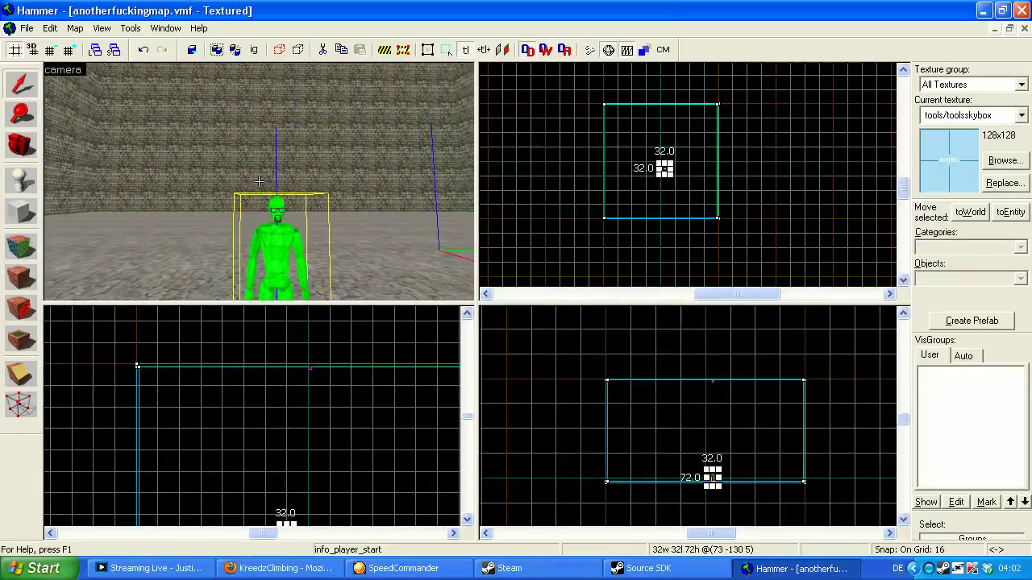
key(w)
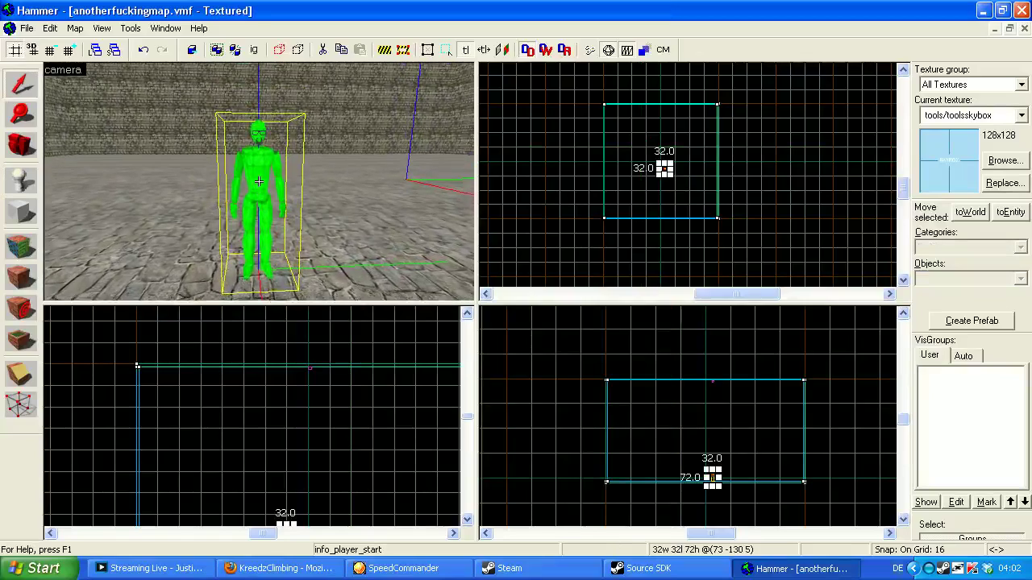
key(w)
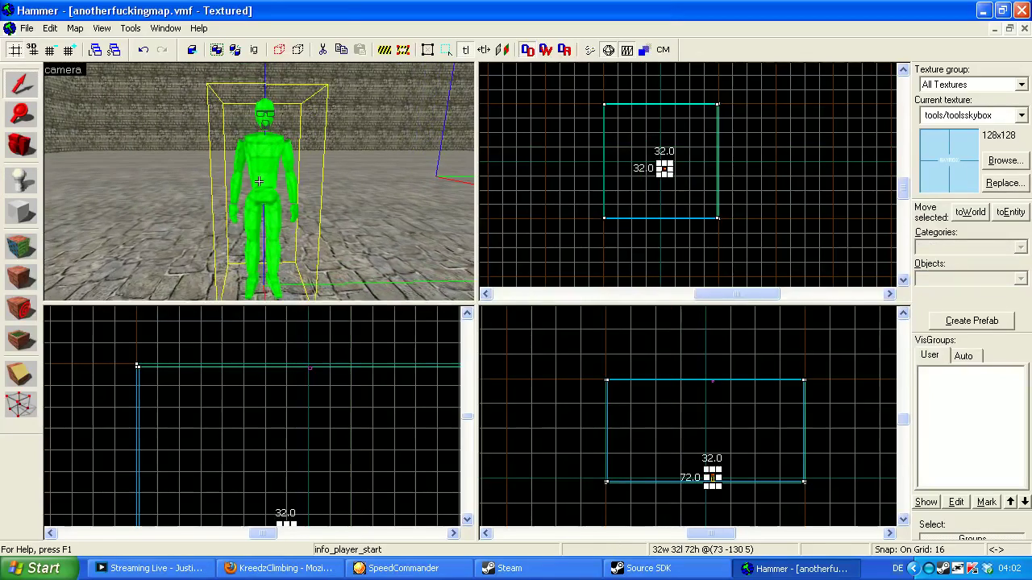
key(s)
key(w)
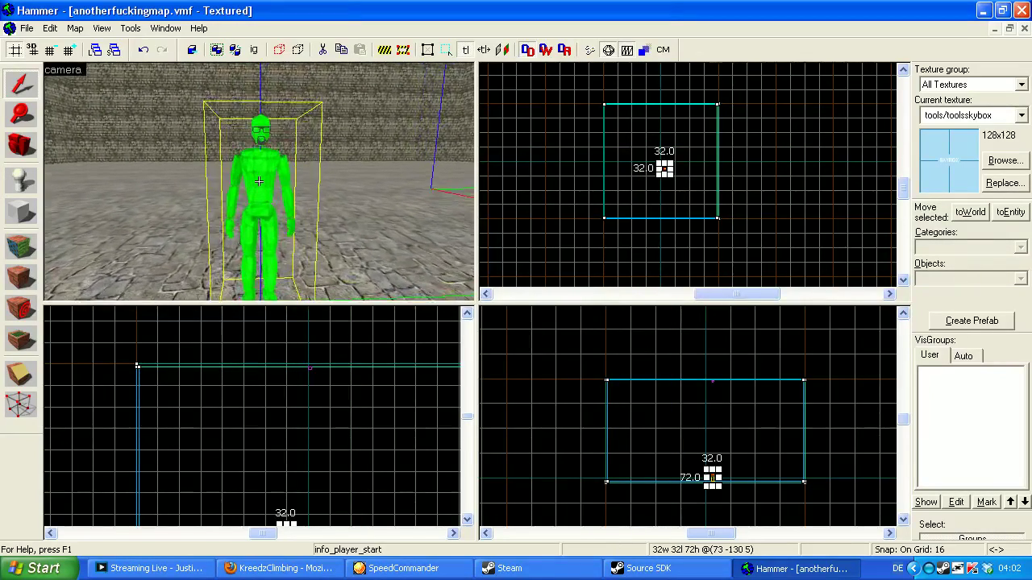
key(s)
key(z)
key(s)
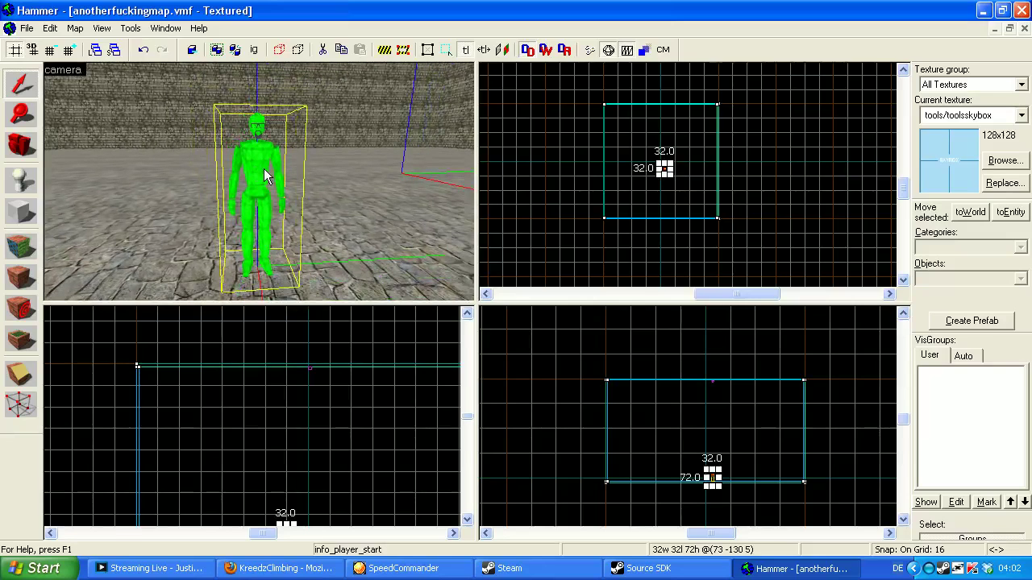
- Rotate the info_player_start in the top view so the player model faces diagonally toward a corner of the room
scroll(677, 179, up, 5)
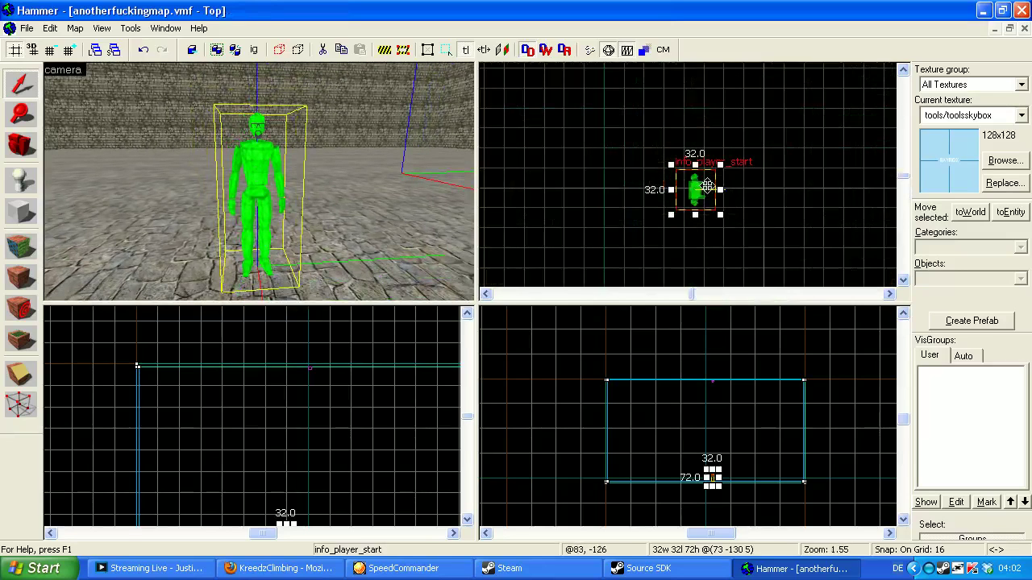
click(707, 186)
drag(672, 166, 653, 191)
- Move the info_player_start to the map origin at 0, 0 in the top view, check its placement and deselect it
scroll(698, 187, down, 6)
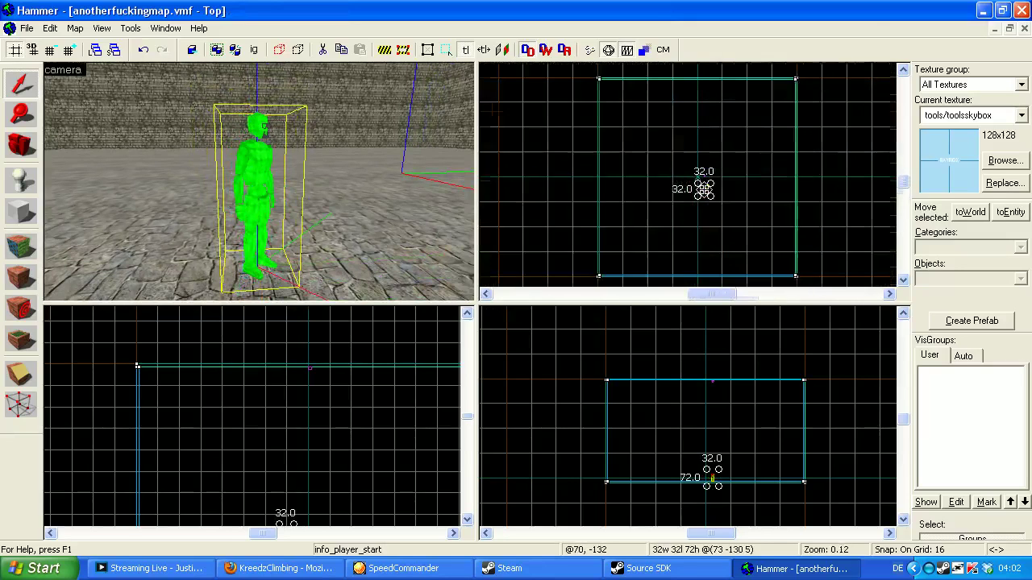
scroll(737, 157, down, 5)
scroll(686, 223, up, 9)
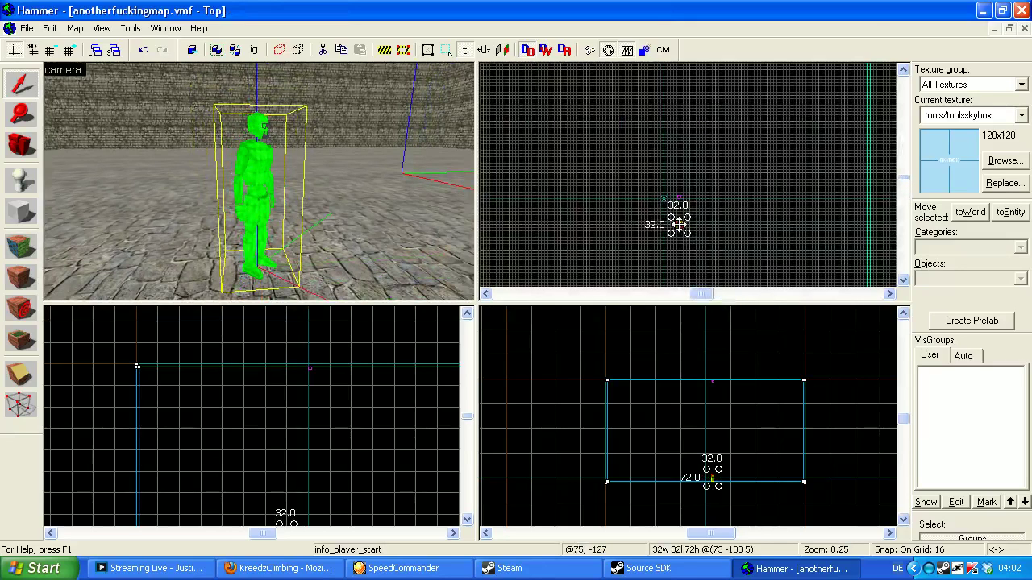
drag(679, 225, 712, 160)
scroll(691, 203, down, 3)
scroll(787, 83, up, 10)
scroll(803, 87, up, 1)
scroll(751, 196, down, 14)
scroll(678, 209, up, 13)
key(z)
key(s)
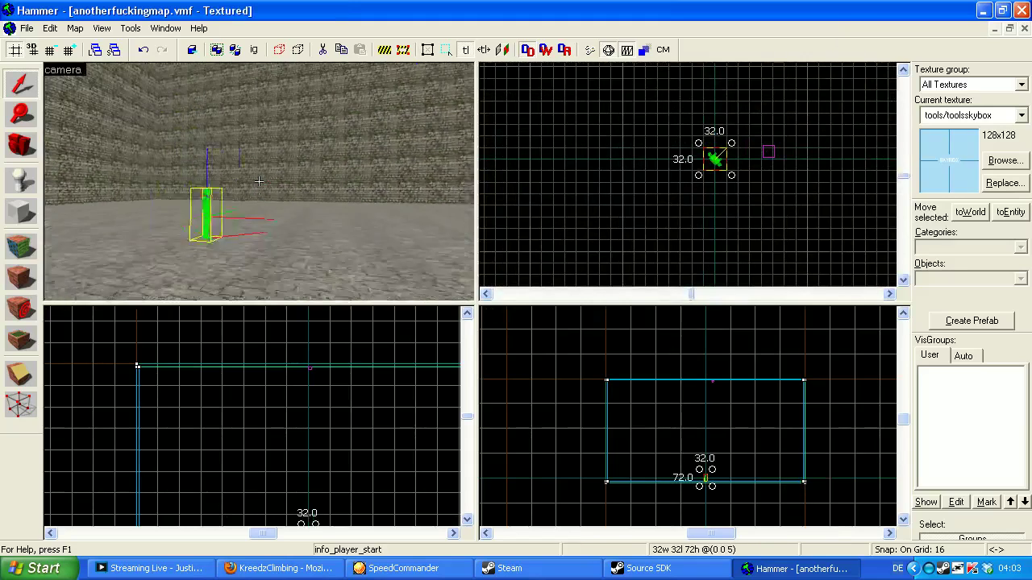
key(z)
click(612, 125)
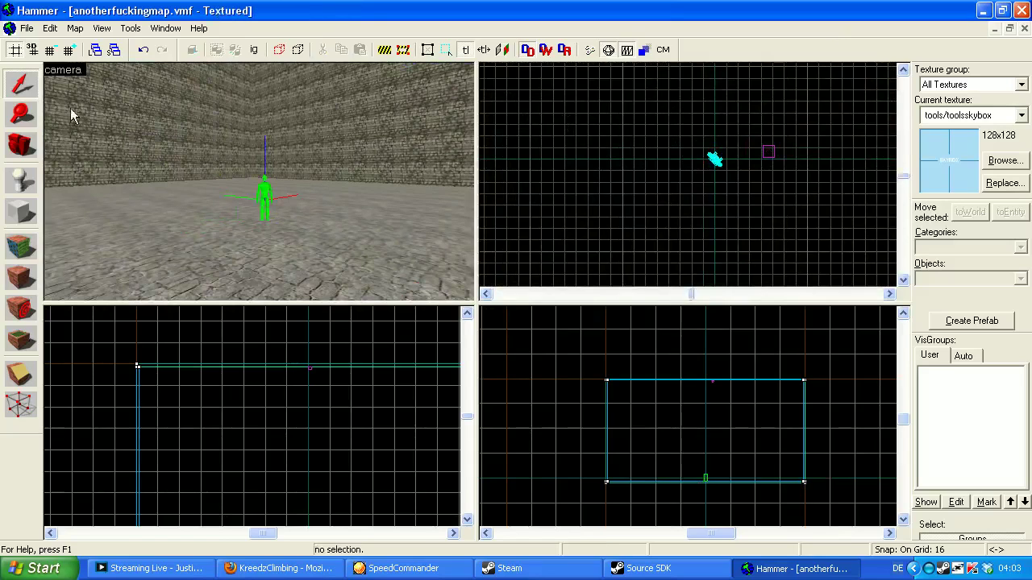
- Save a copy of the map as anotherfuckingmap in the map vmf folder under sourcemods
click(26, 29)
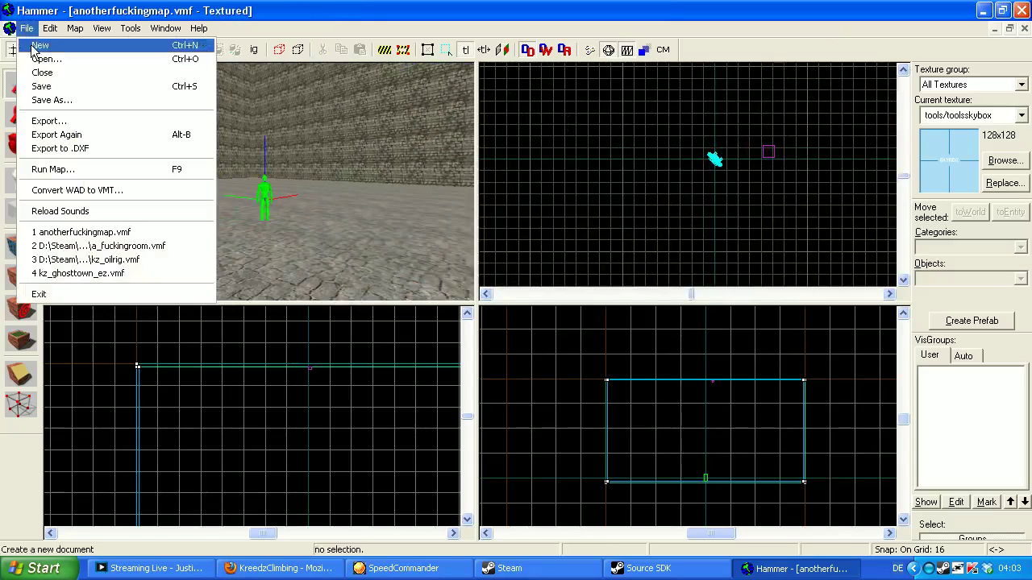
click(54, 102)
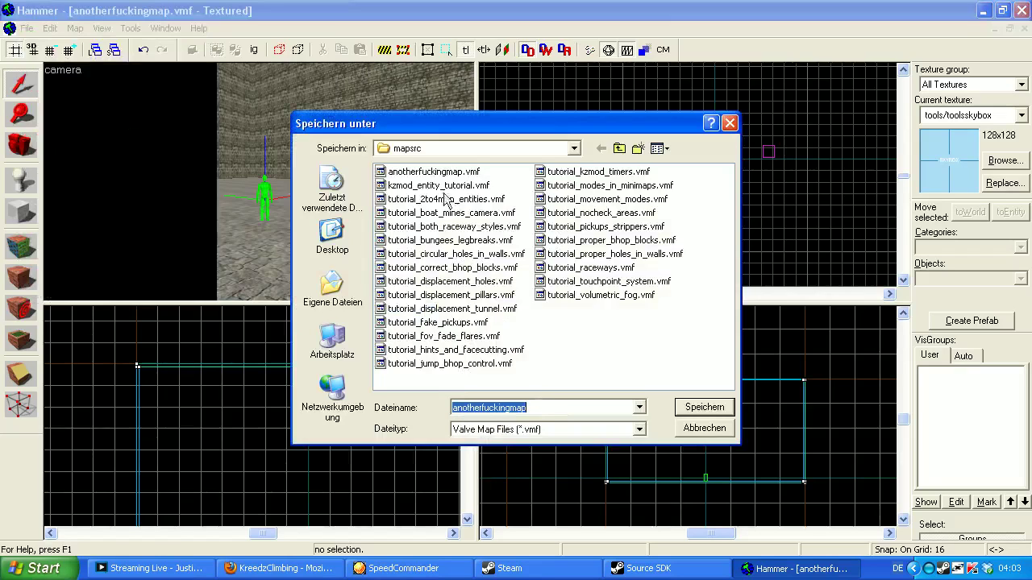
click(574, 149)
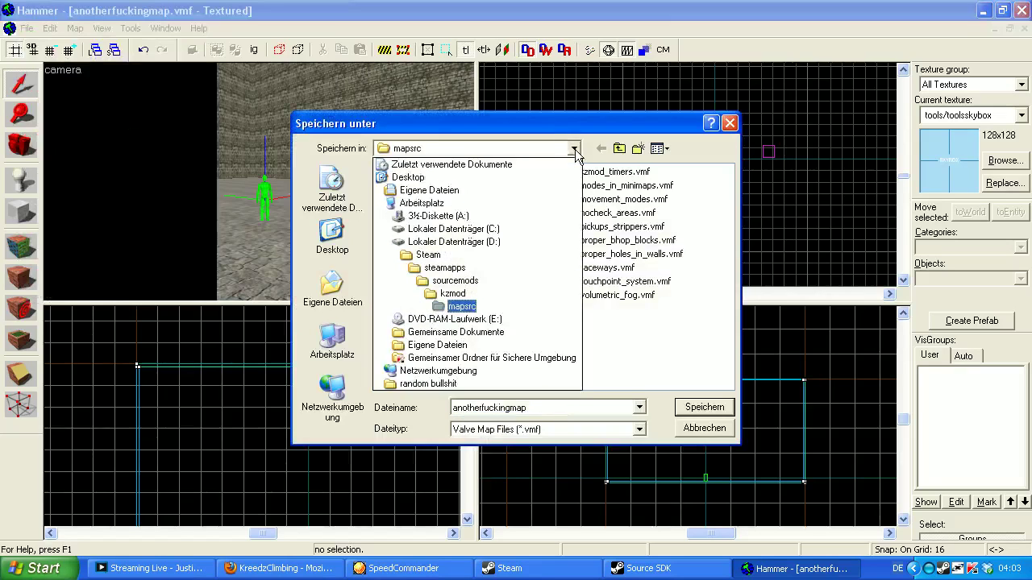
click(452, 292)
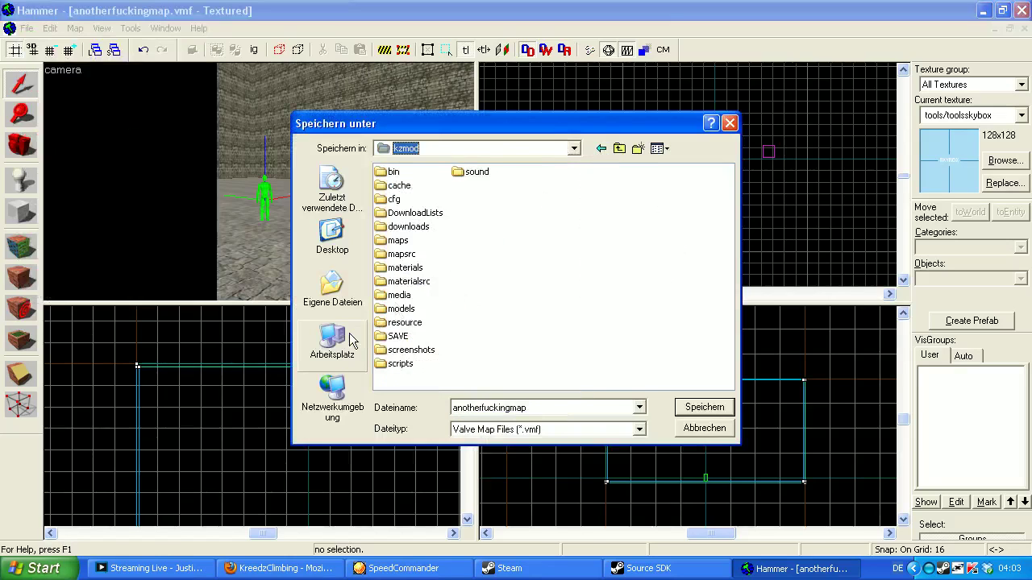
click(600, 149)
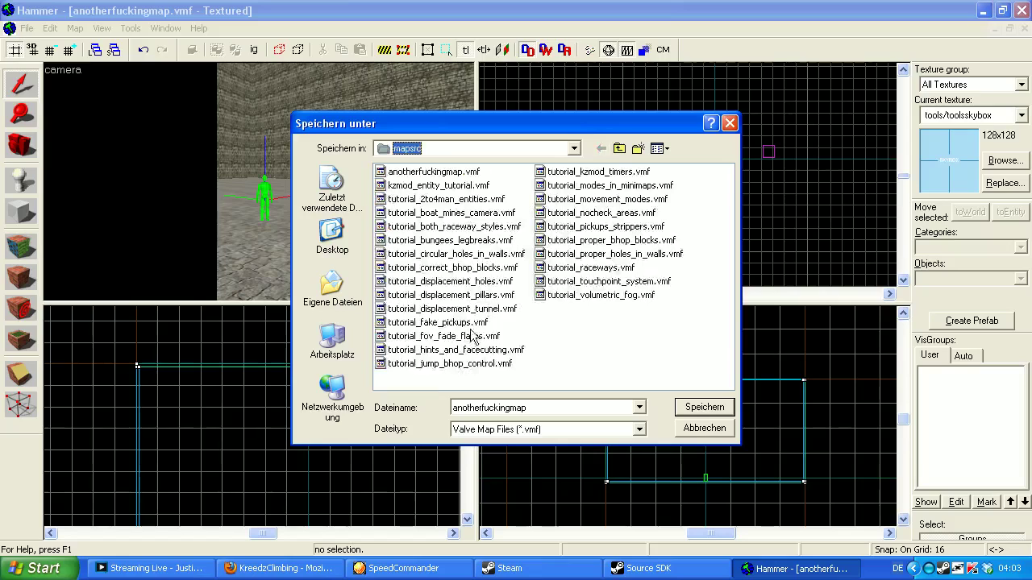
click(573, 148)
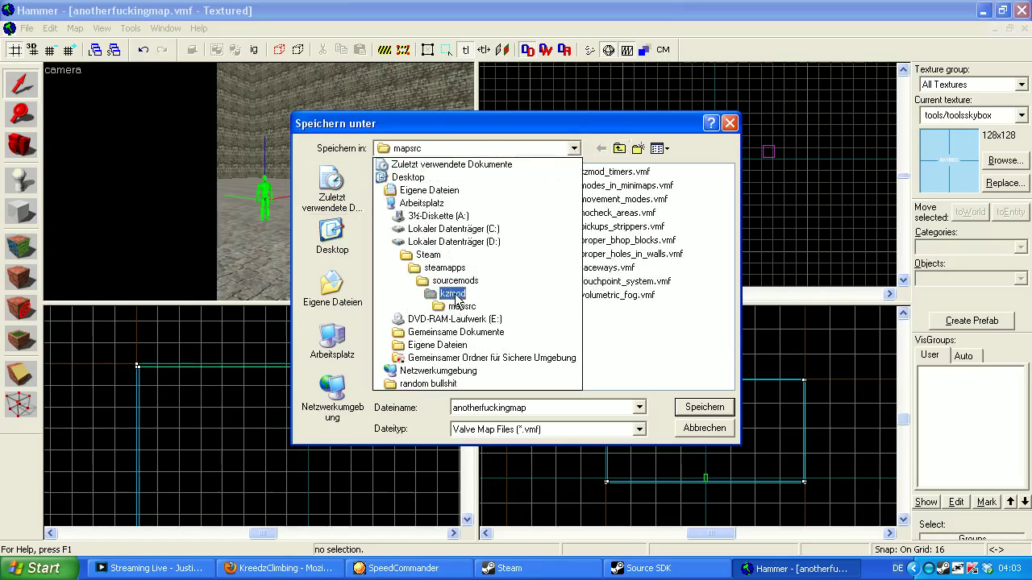
click(453, 280)
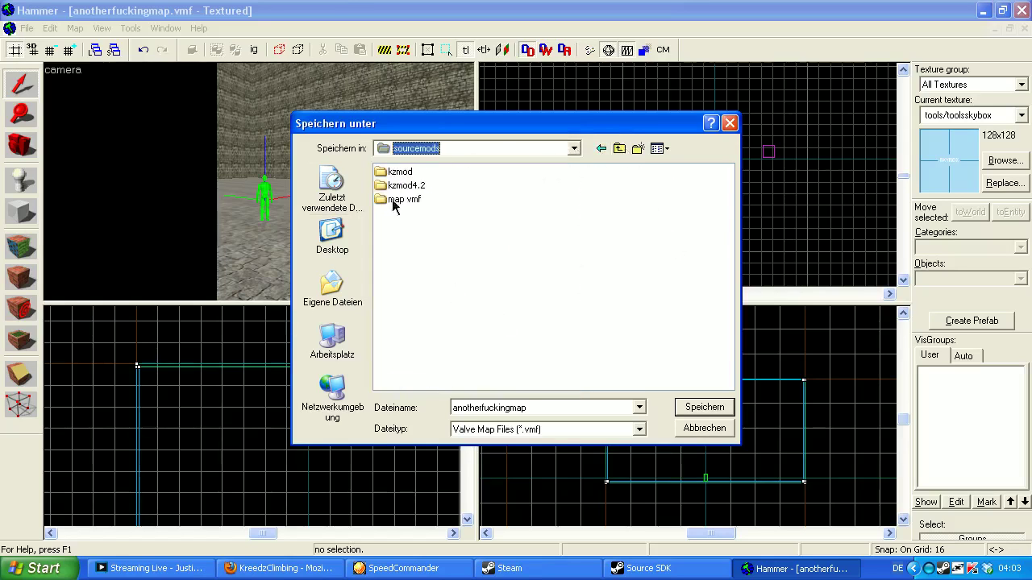
double_click(399, 200)
mouse_move(421, 383)
mouse_down()
mouse_move(695, 386)
mouse_move(421, 385)
mouse_up()
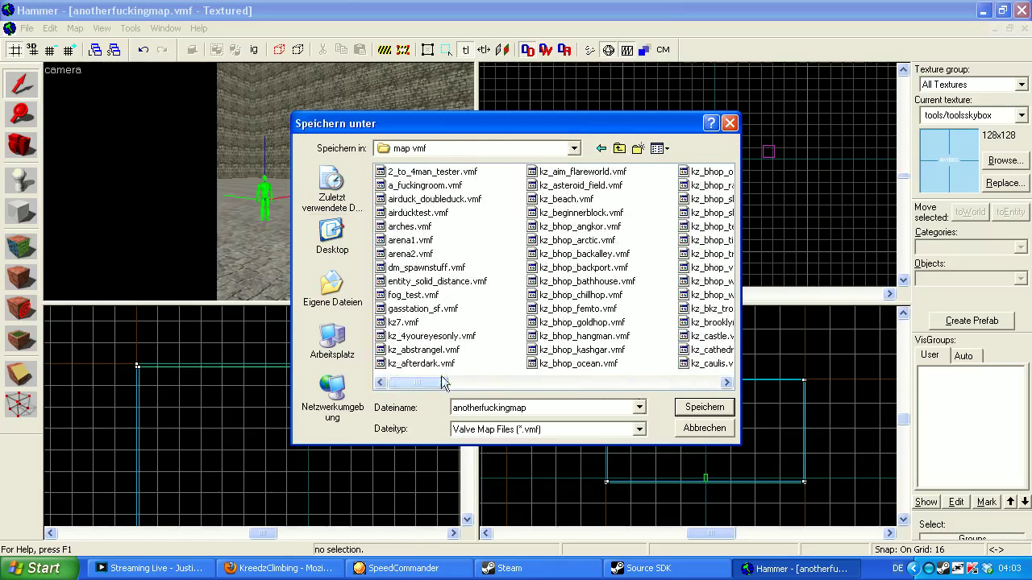
click(701, 408)
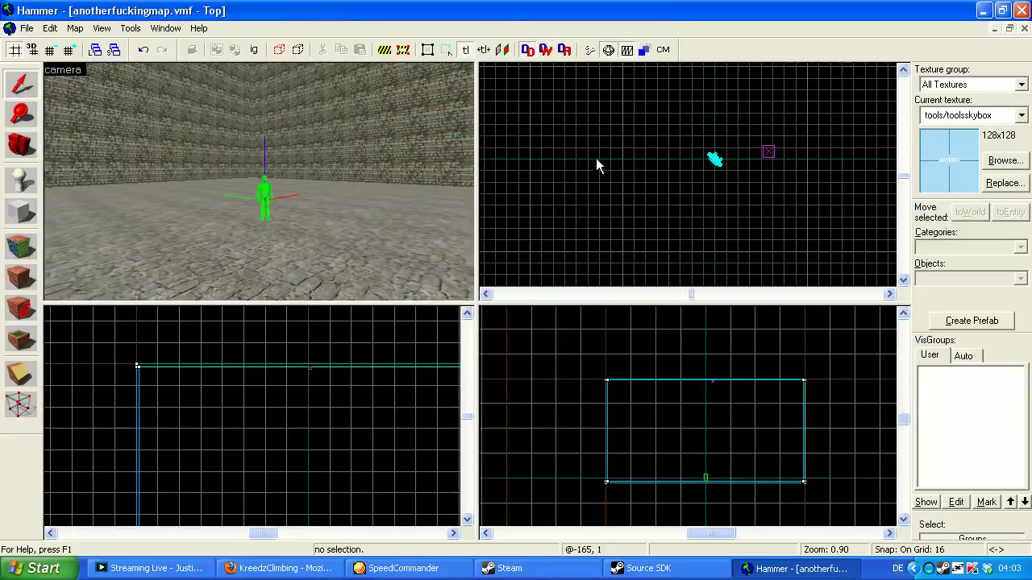
- Close the map, Hammer and the Source SDK launcher, minimizing the SpeedCommander and Firefox windows
click(1024, 28)
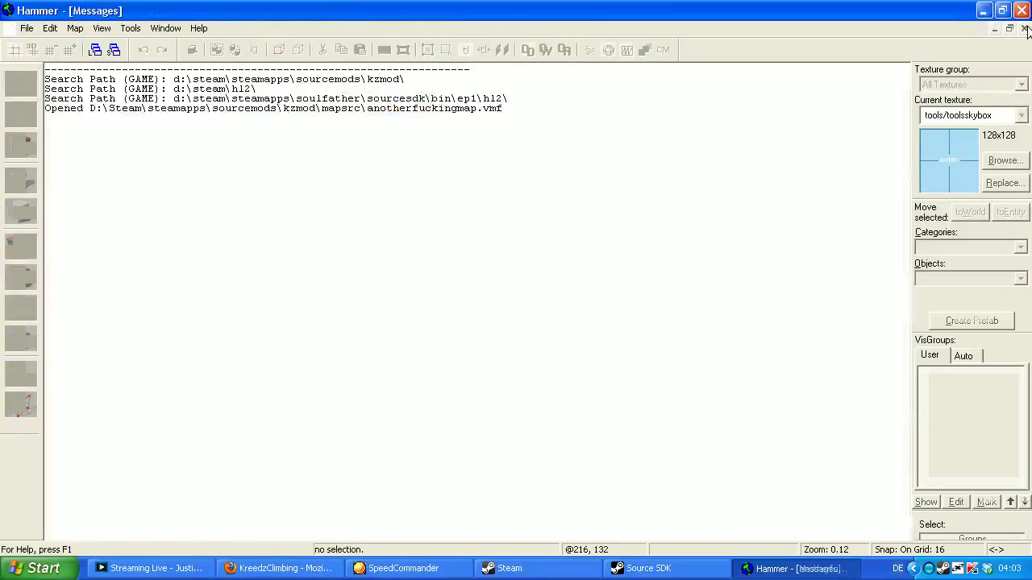
click(1022, 10)
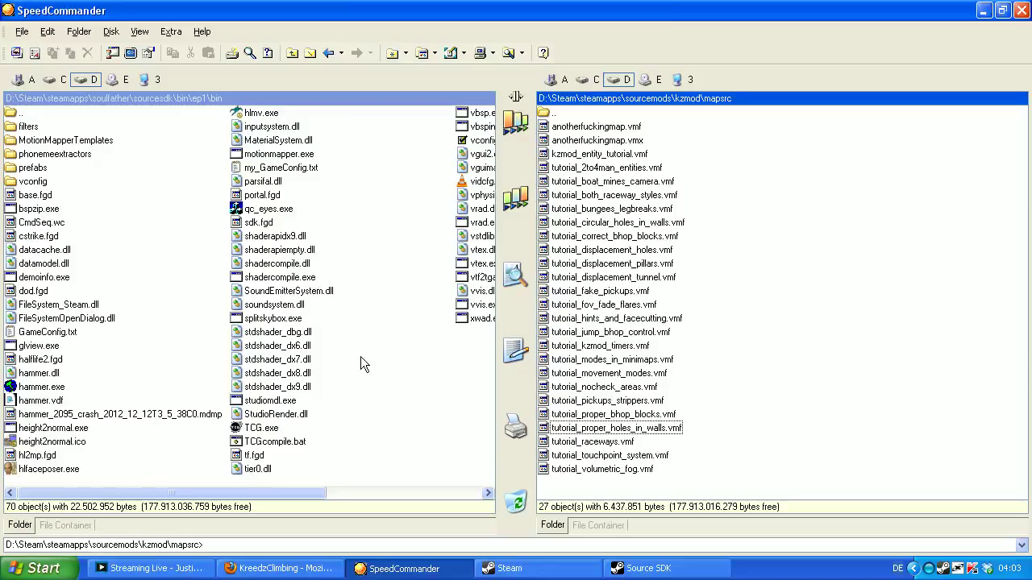
click(984, 11)
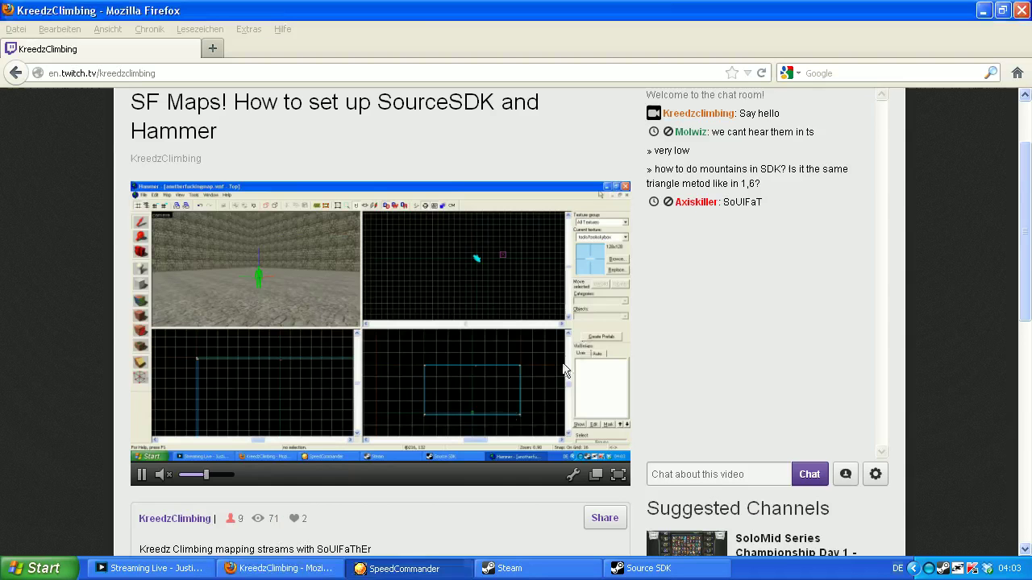
click(983, 10)
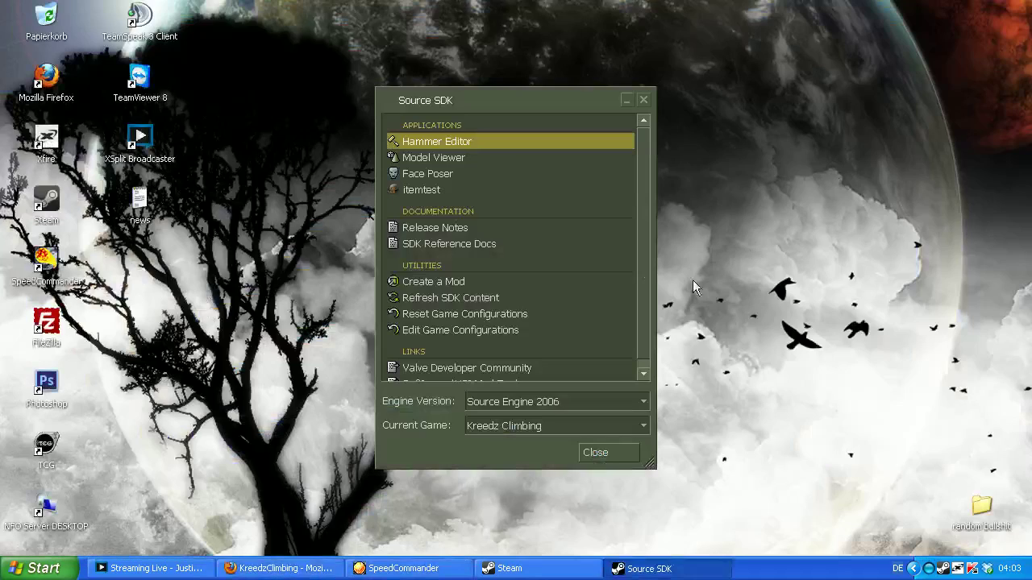
click(644, 100)
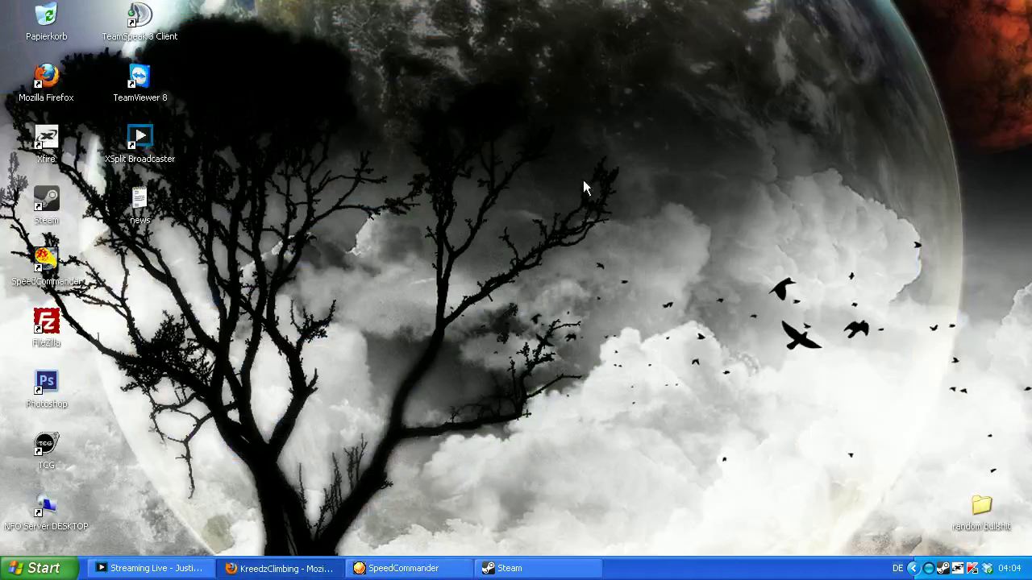
- Switch to the KreedzClimbing Twitch page in Firefox
click(274, 568)
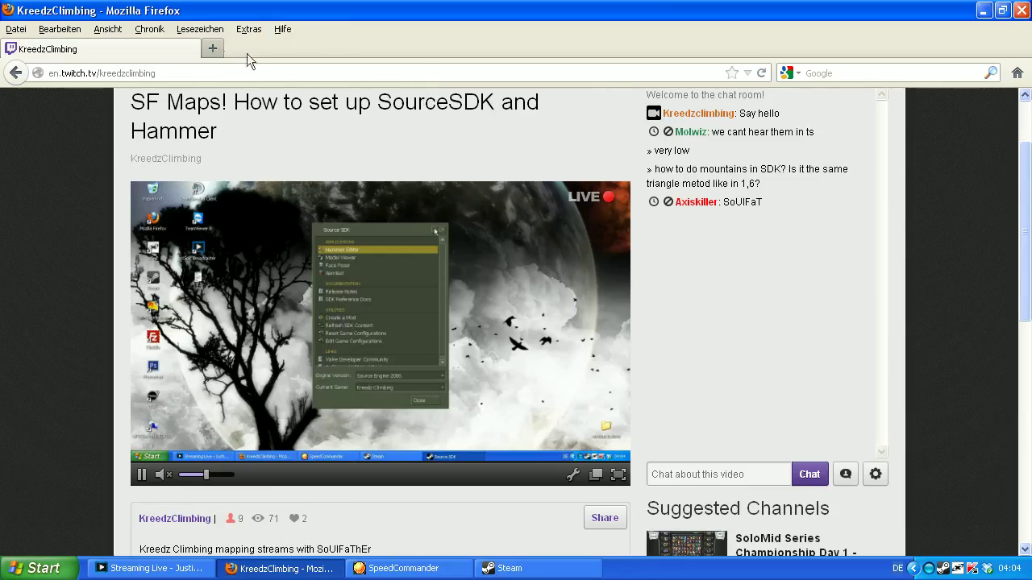
- Search the web for "nemesis batch compiler" in a new browser tab
click(213, 49)
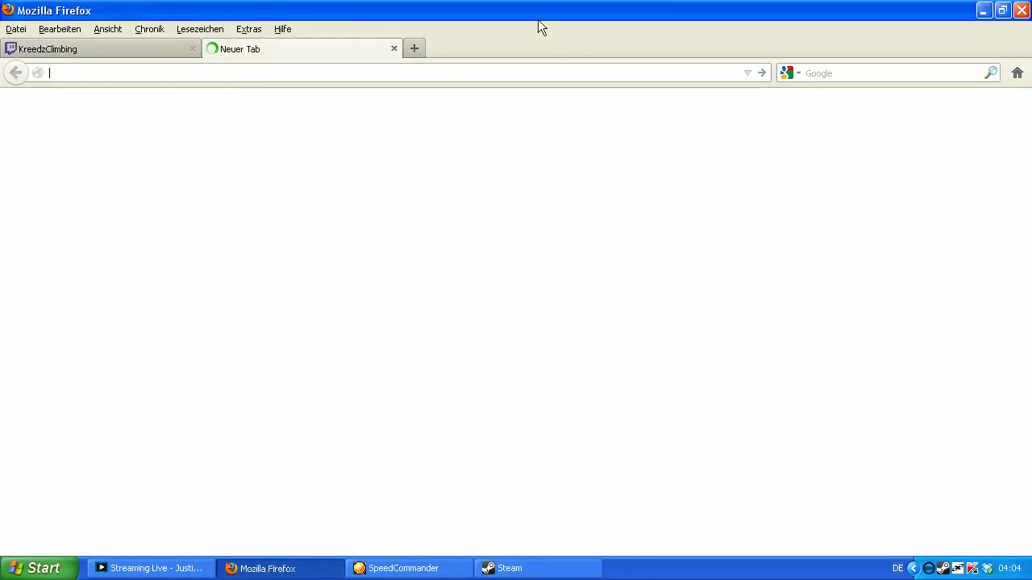
click(843, 73)
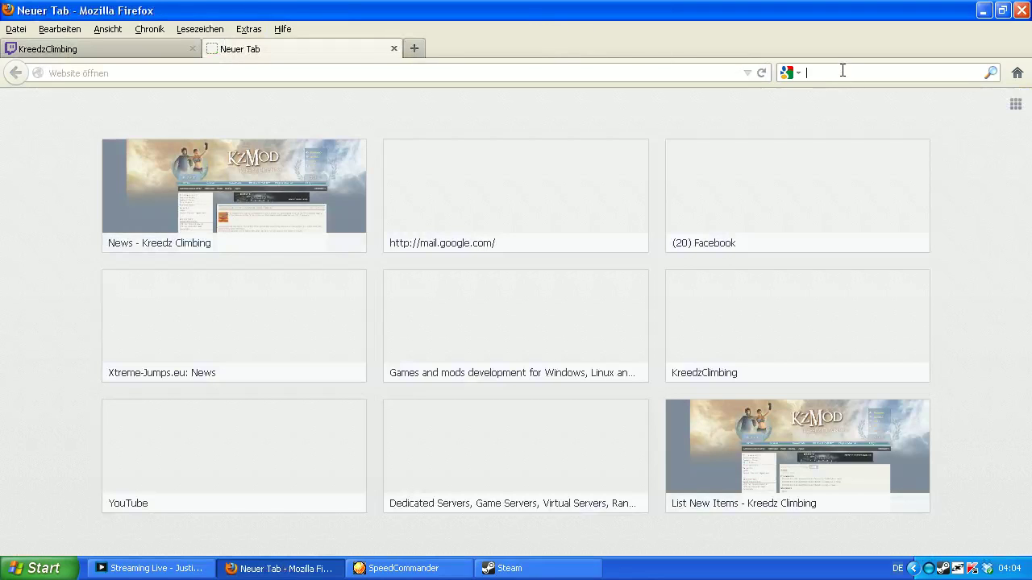
text(nems)
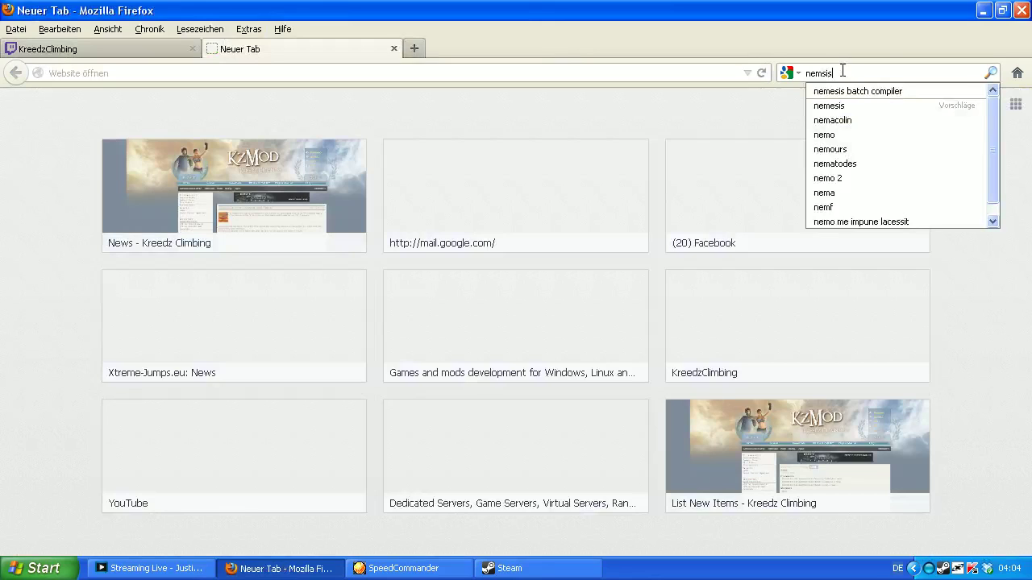
text(is)
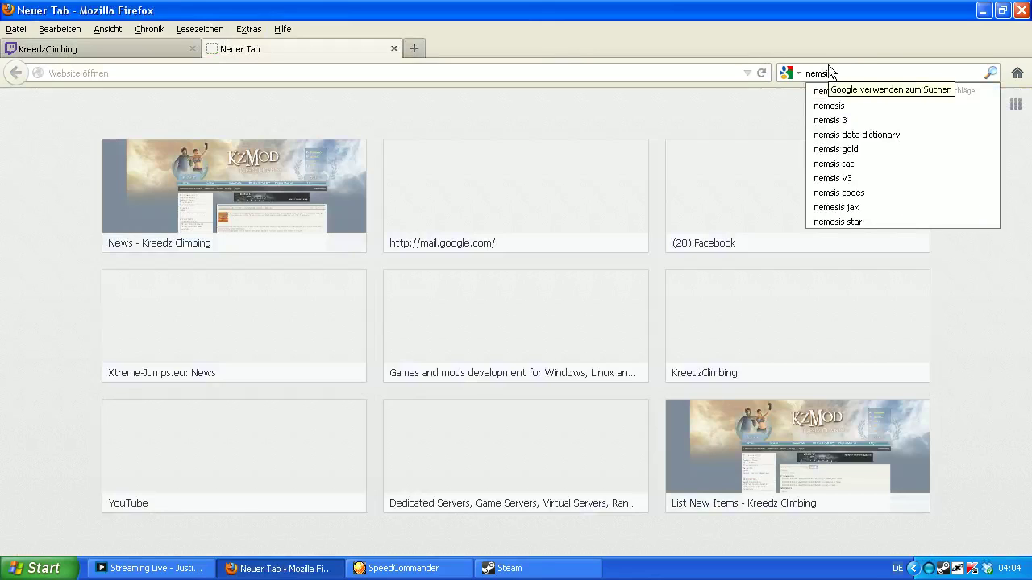
text( patch)
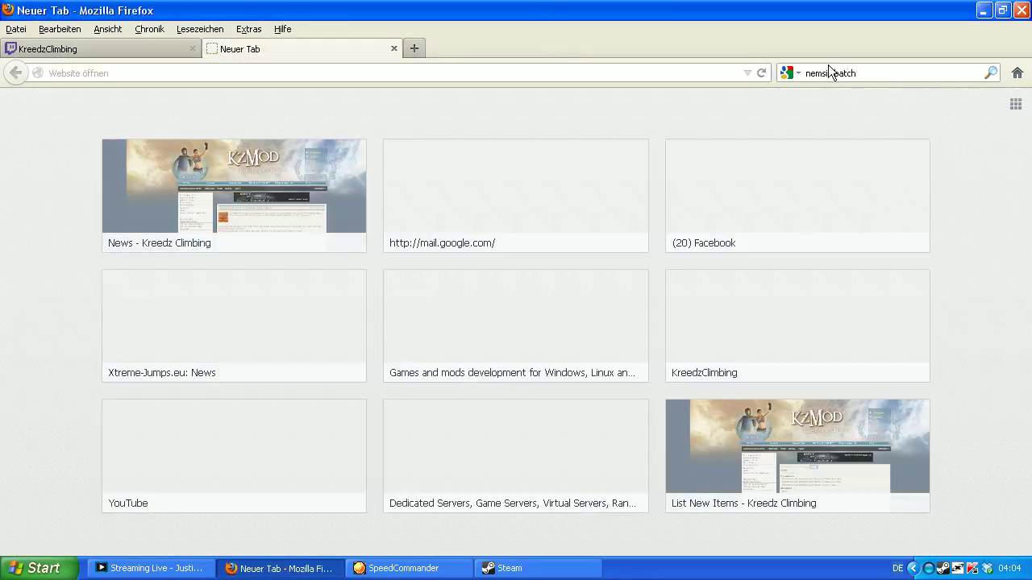
text( c)
text(e)
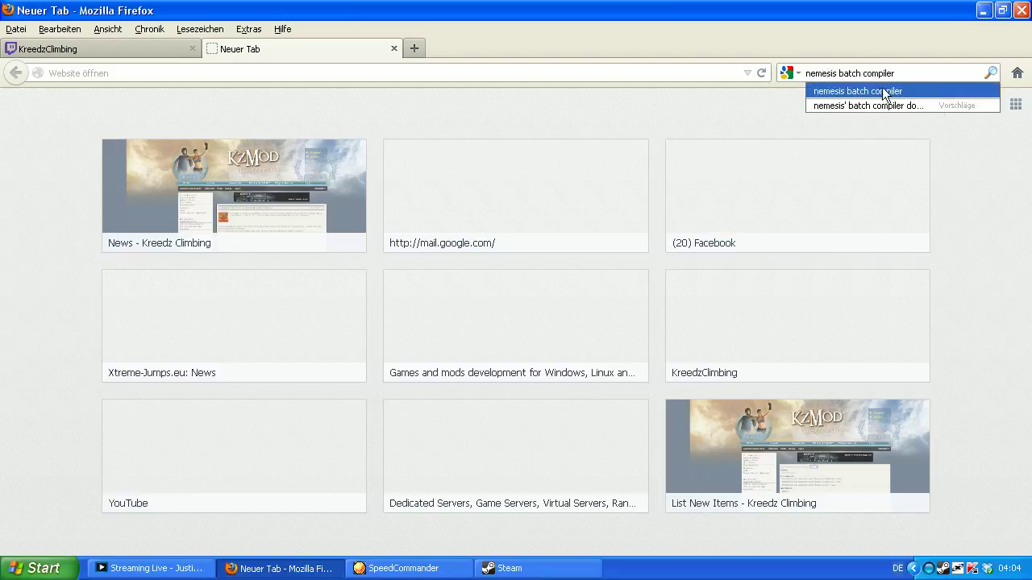
click(879, 91)
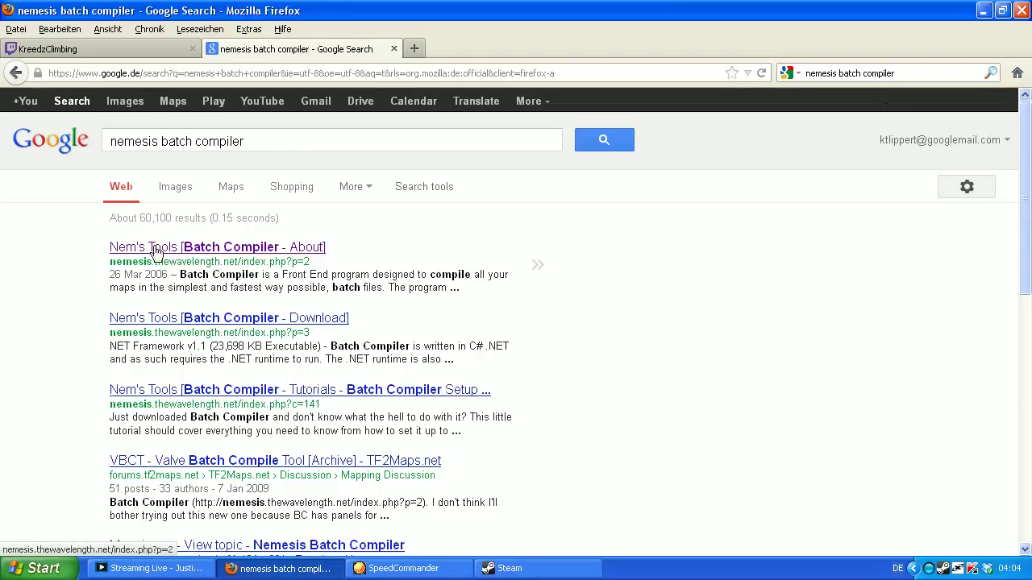
- Open the Nem's Tools Batch Compiler About page from the search results and look over its description and program screenshots
click(188, 249)
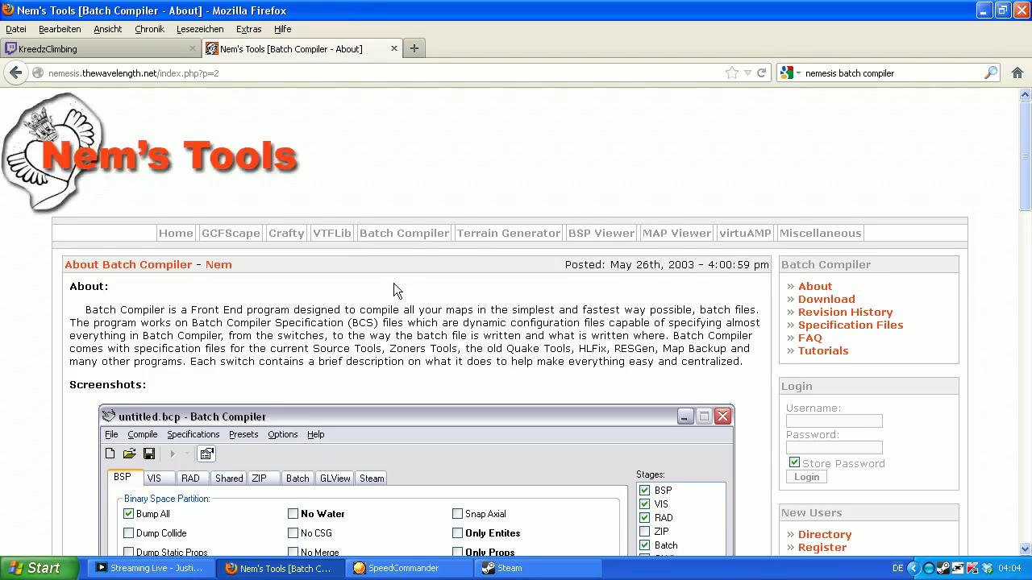
scroll(379, 258, down, 2)
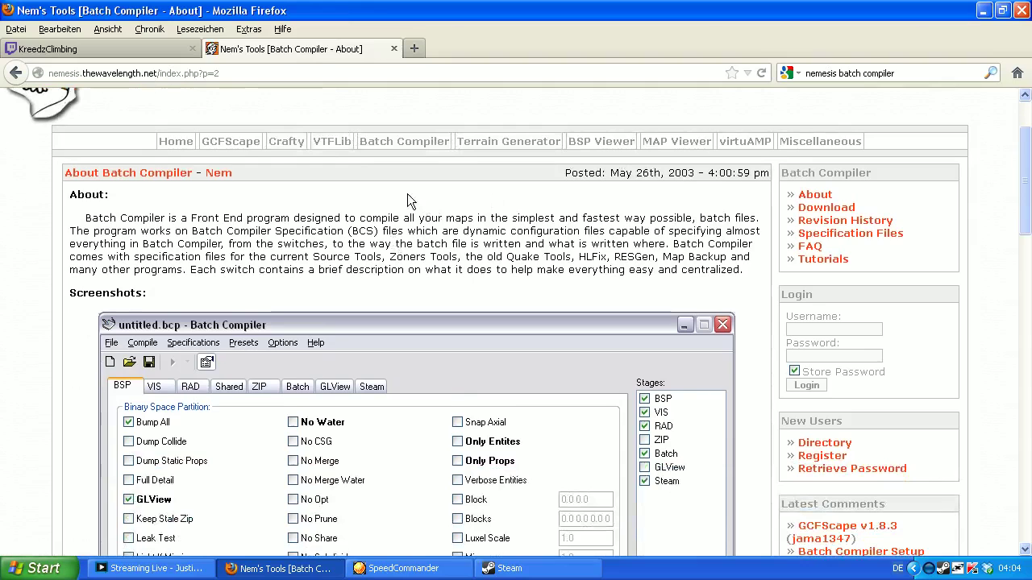
scroll(451, 290, down, 6)
scroll(481, 384, up, 2)
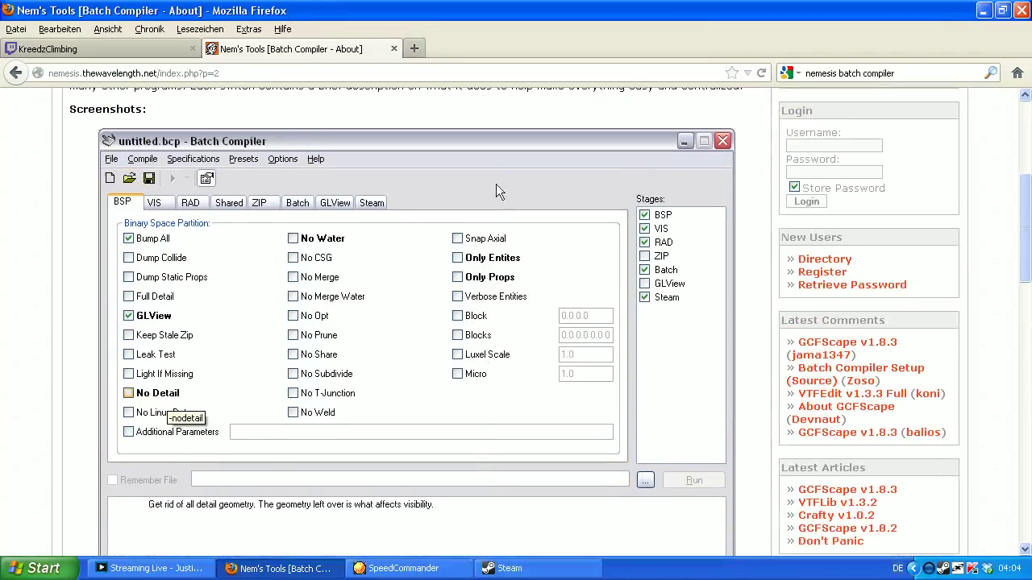
scroll(515, 200, down, 6)
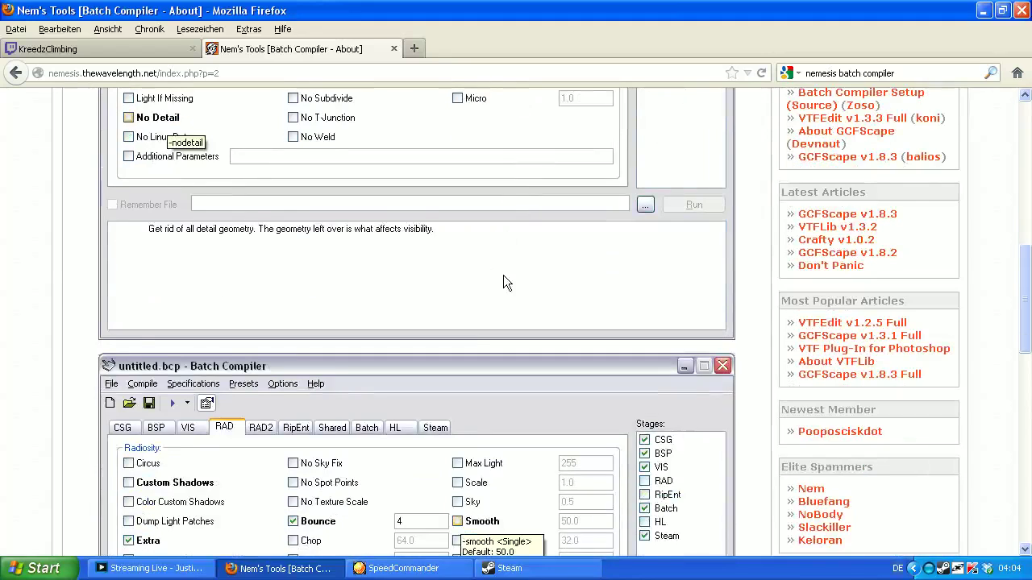
scroll(503, 275, up, 10)
scroll(572, 256, down, 2)
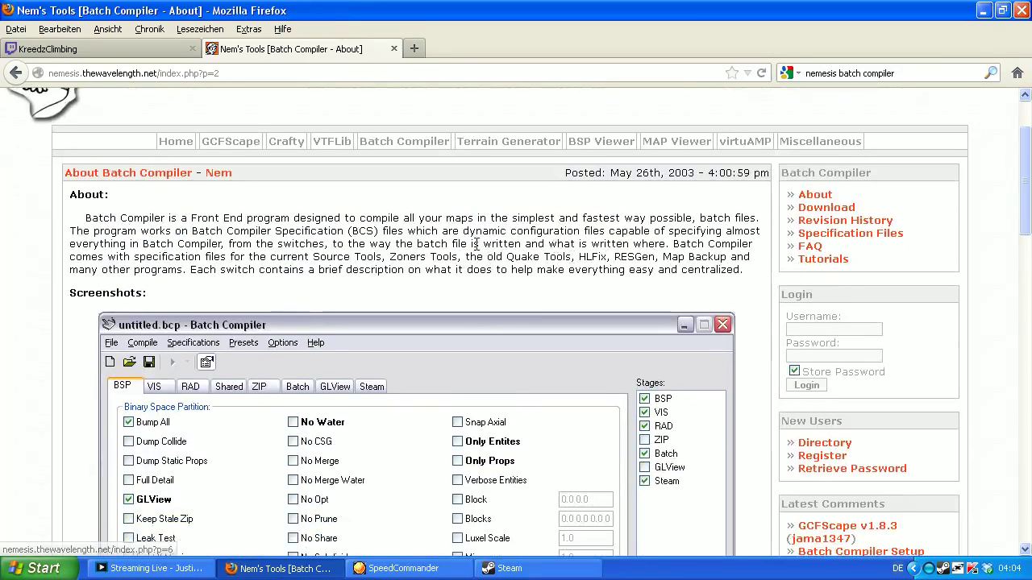
- Open the Batch Compiler Setup (Source) tutorial from the site's tutorials and read its introduction on installing and starting the program
click(821, 266)
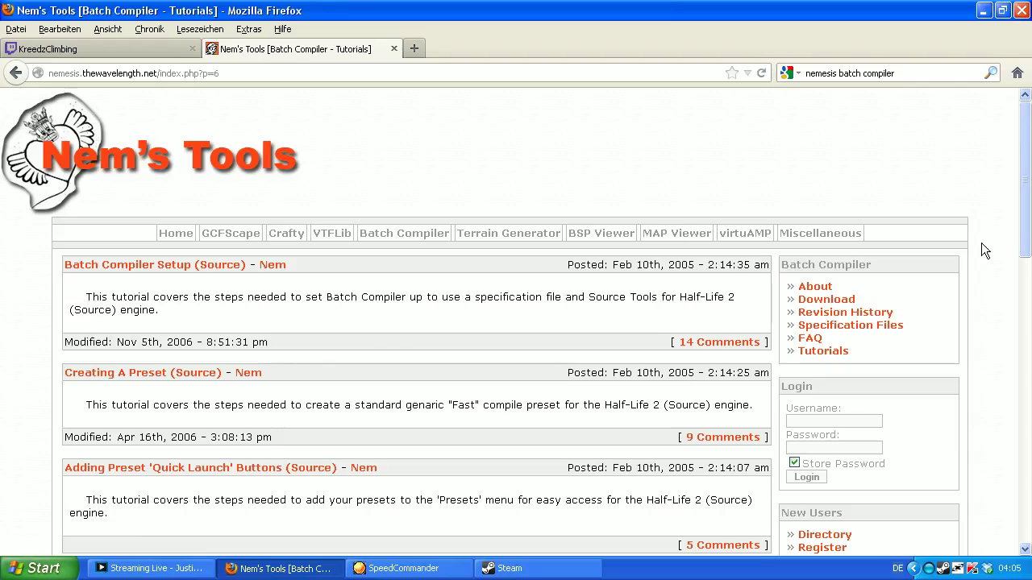
click(159, 271)
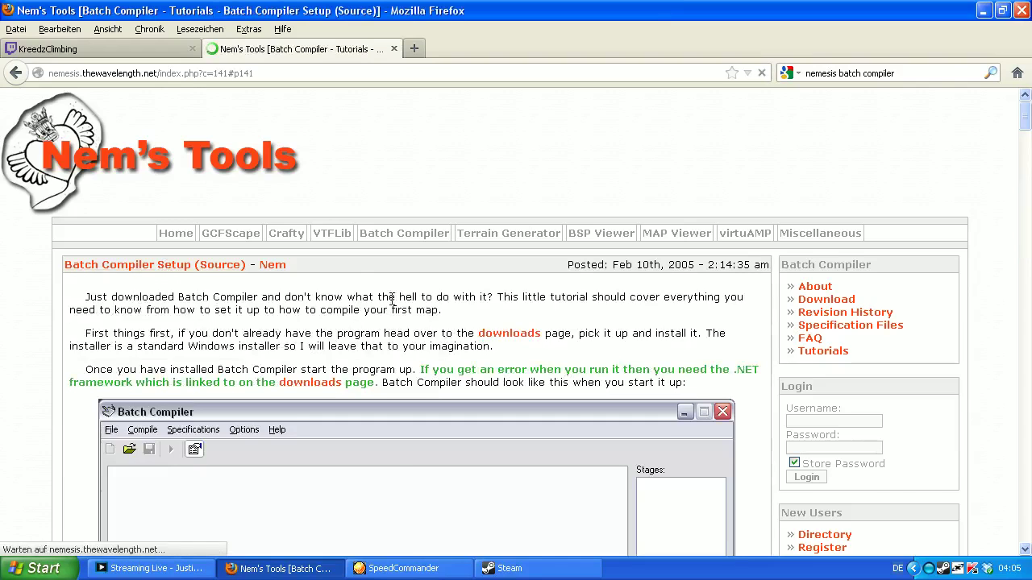
scroll(394, 303, down, 5)
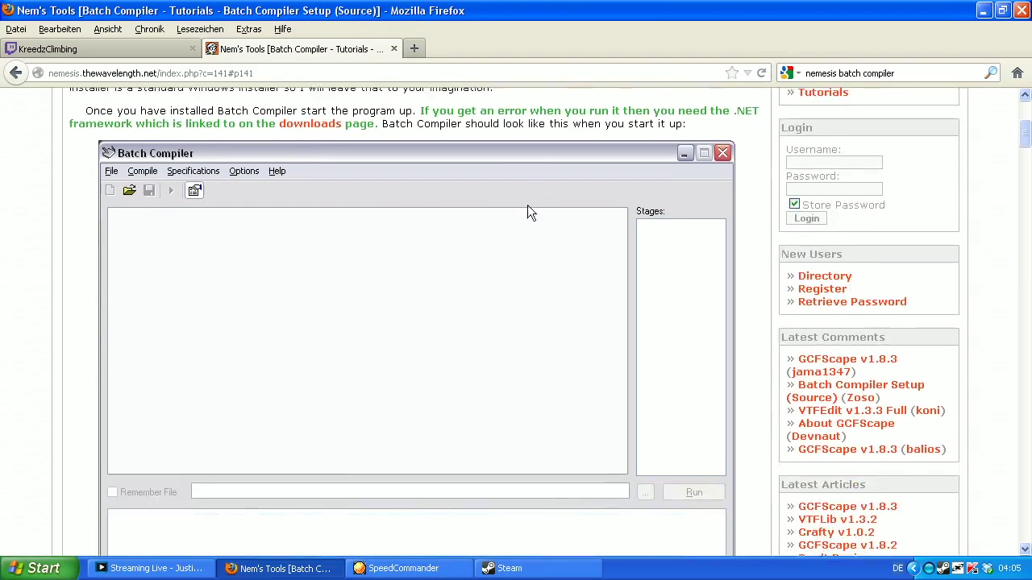
scroll(525, 212, up, 2)
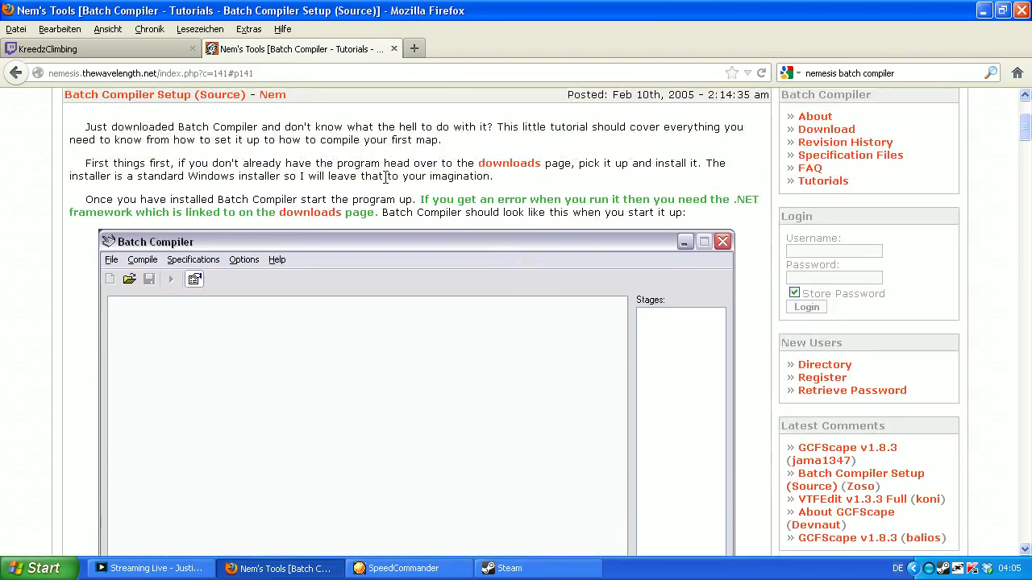
scroll(386, 181, down, 5)
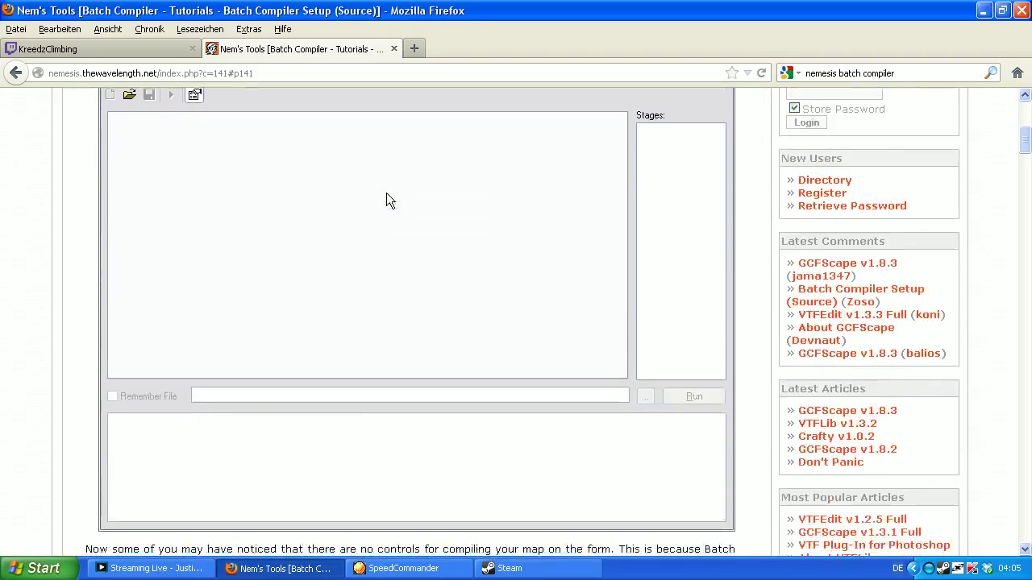
scroll(386, 199, down, 10)
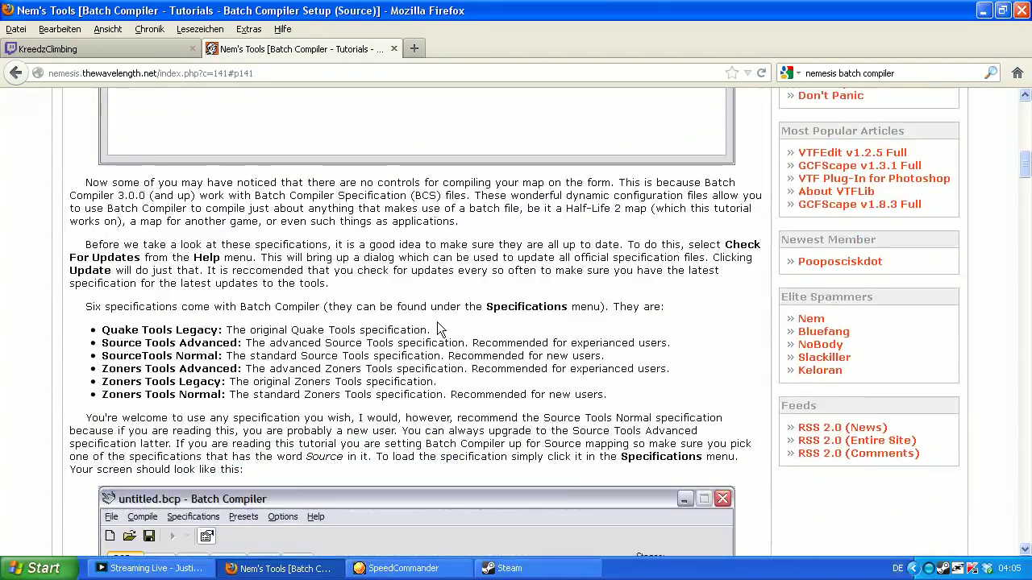
- Examine the tutorial's list of Batch Compiler specifications, highlighting the Quake, Source and Zoners Tools entries, and clear the text selection
scroll(220, 268, down, 2)
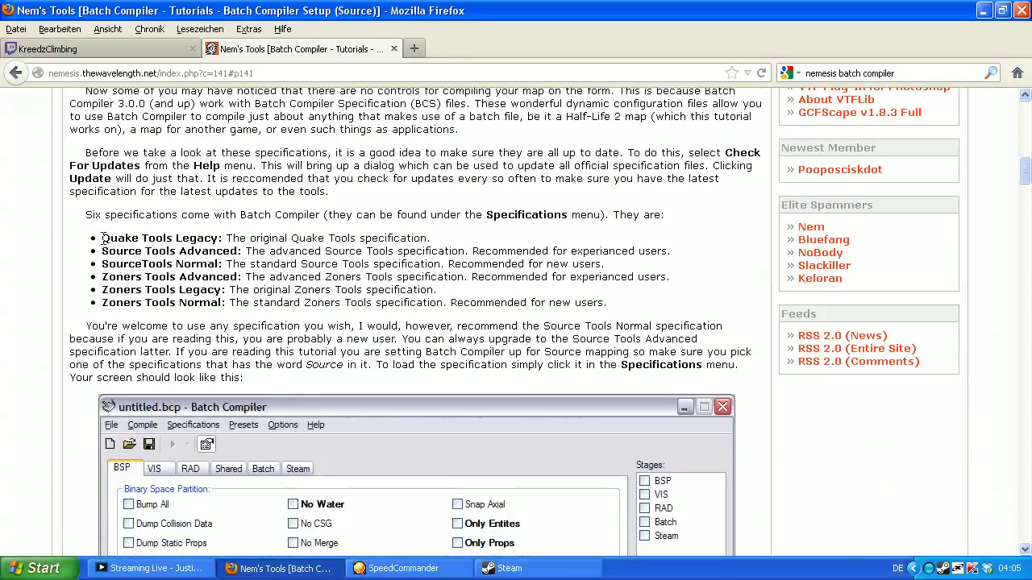
drag(101, 239, 222, 239)
drag(102, 251, 229, 251)
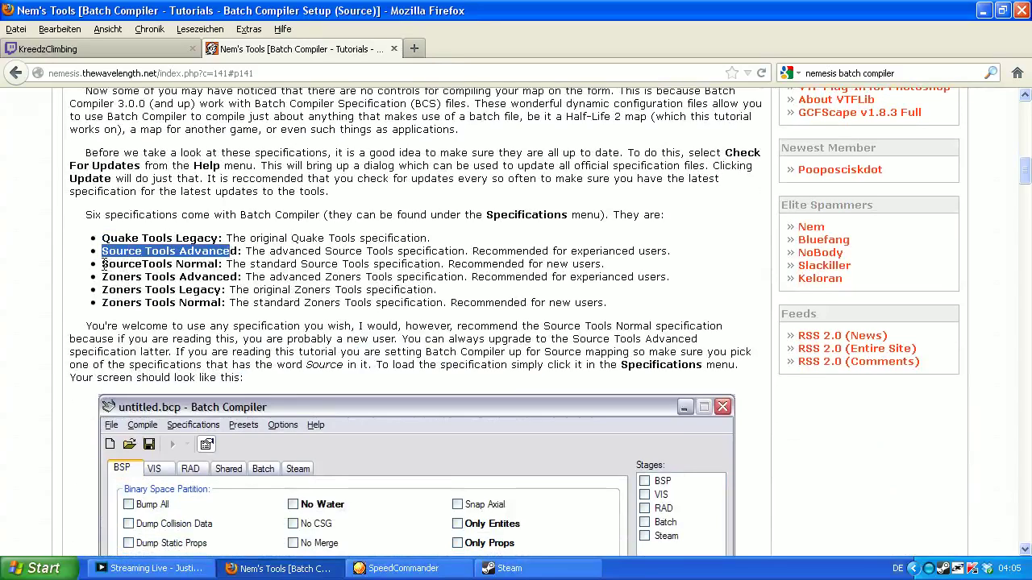
mouse_move(103, 265)
mouse_down()
mouse_move(219, 264)
mouse_move(101, 252)
mouse_up()
drag(225, 303, 102, 276)
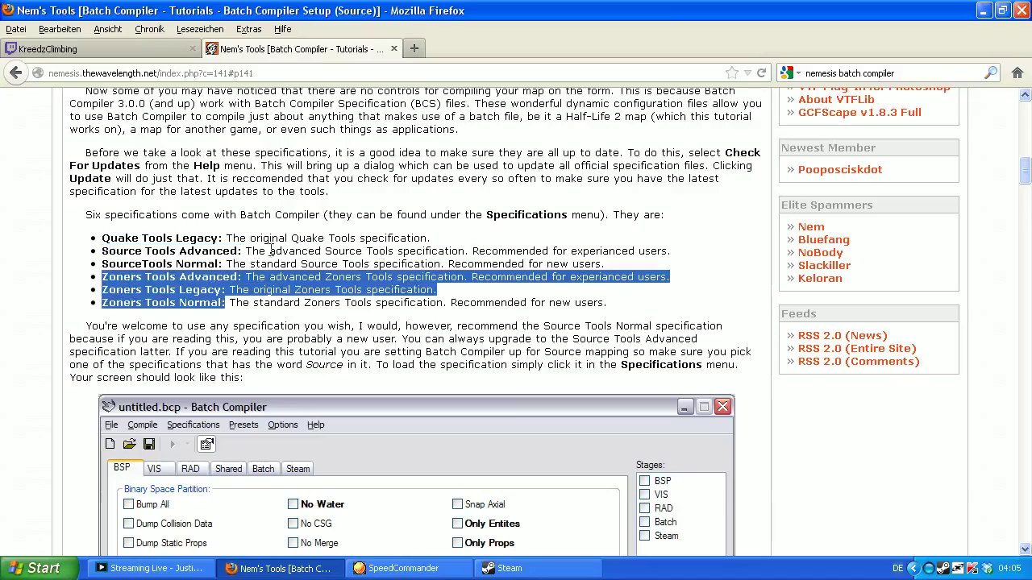
click(415, 234)
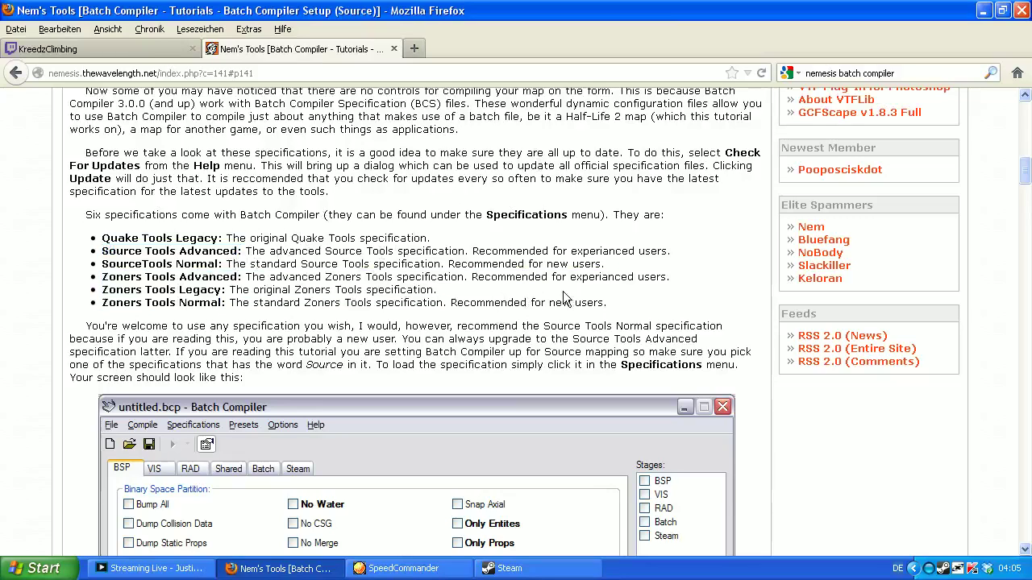
- Read how the tutorial loads a specification and configures the General and Stage Paths settings in Batch Compiler Options
scroll(584, 280, down, 2)
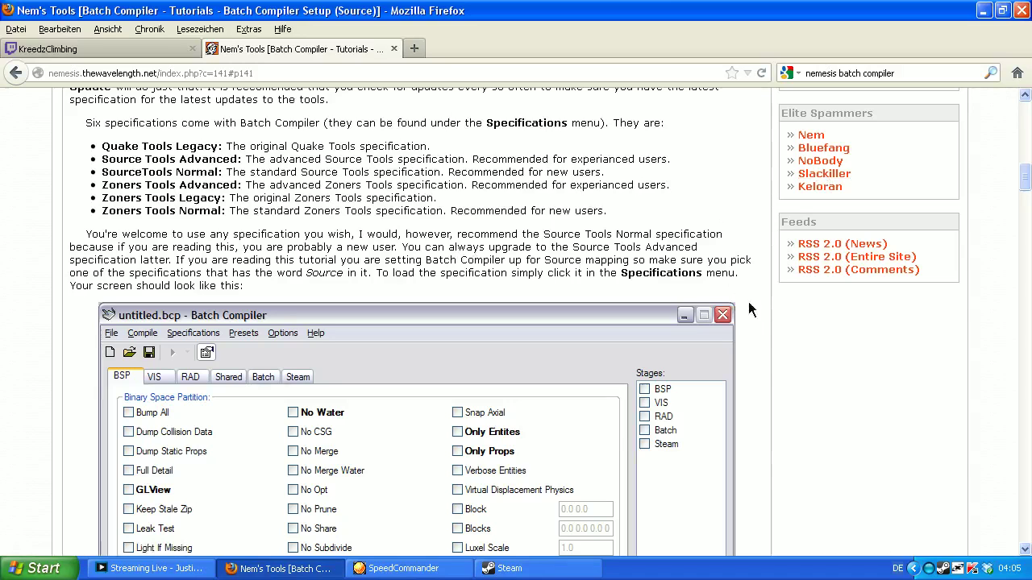
scroll(748, 303, down, 10)
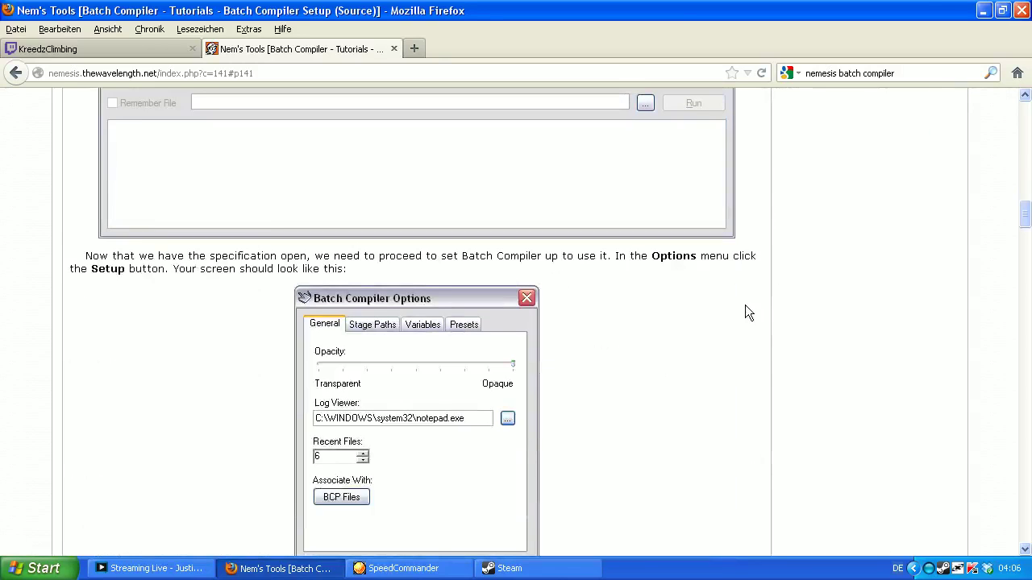
scroll(710, 321, down, 2)
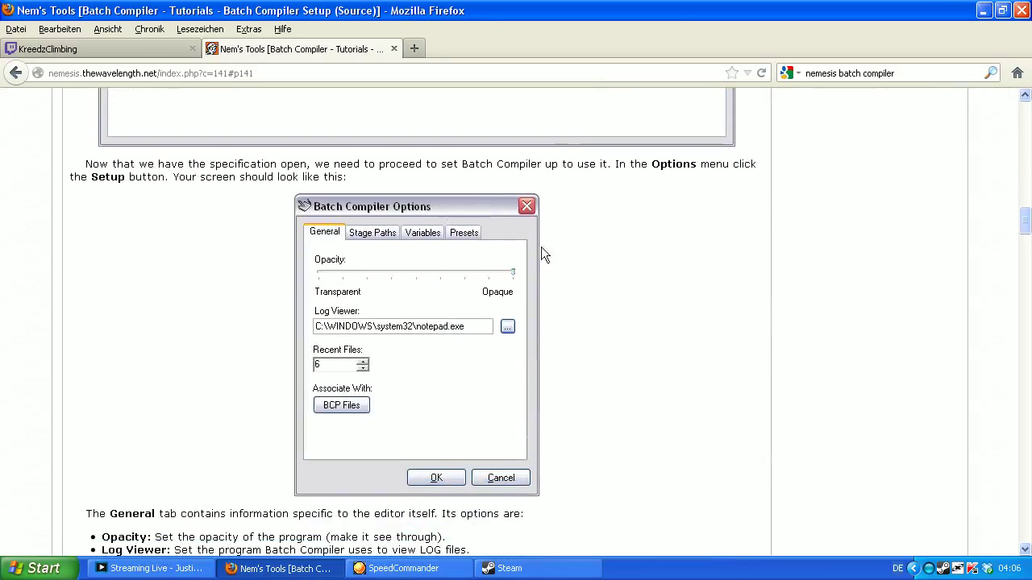
scroll(676, 256, down, 2)
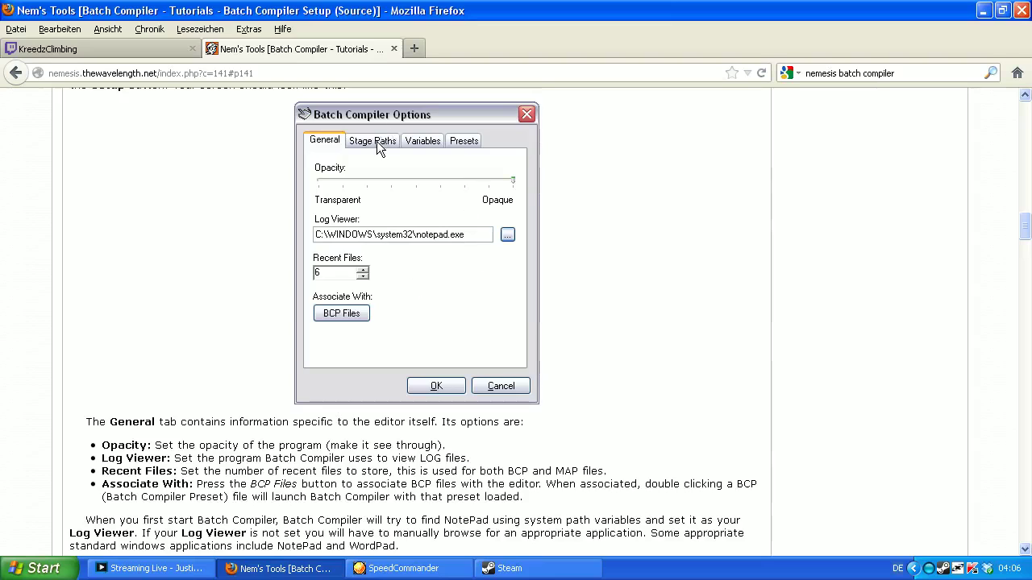
scroll(637, 216, down, 8)
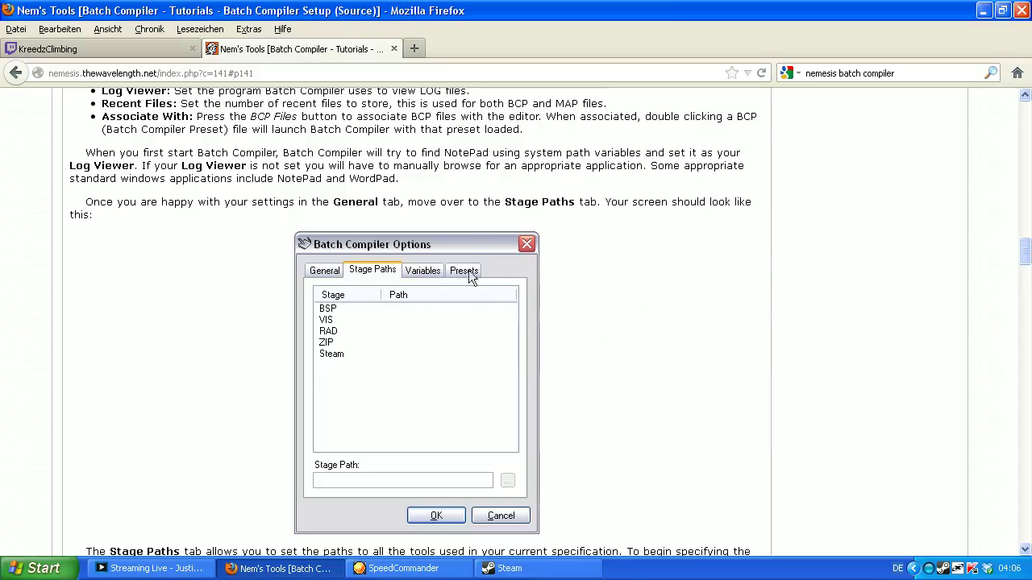
scroll(616, 335, down, 7)
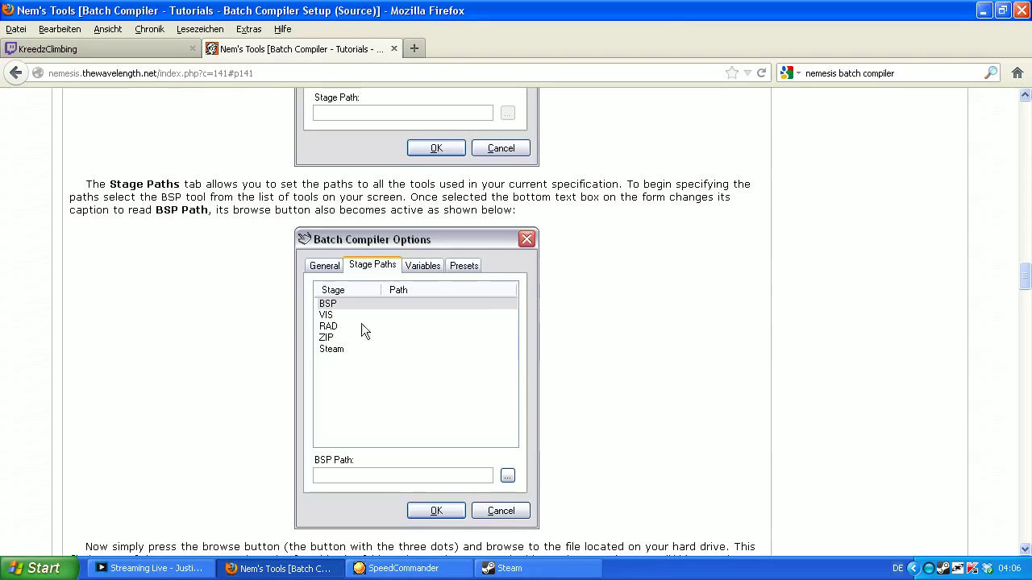
scroll(688, 343, down, 3)
scroll(688, 342, down, 9)
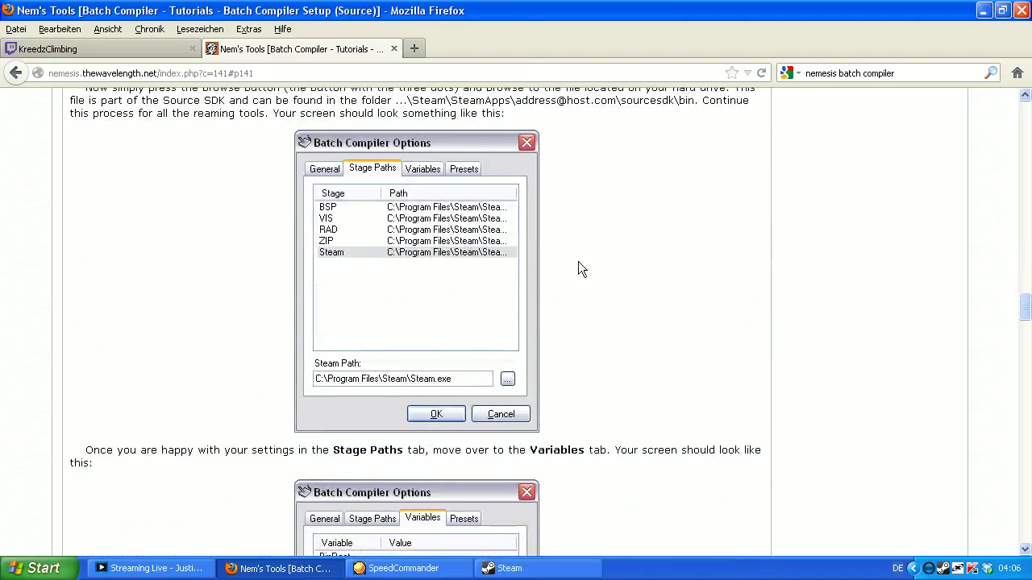
- Examine the Variables section of the tutorial, highlighting the BinRoot path for all mods and clearing the text selection
scroll(606, 253, down, 6)
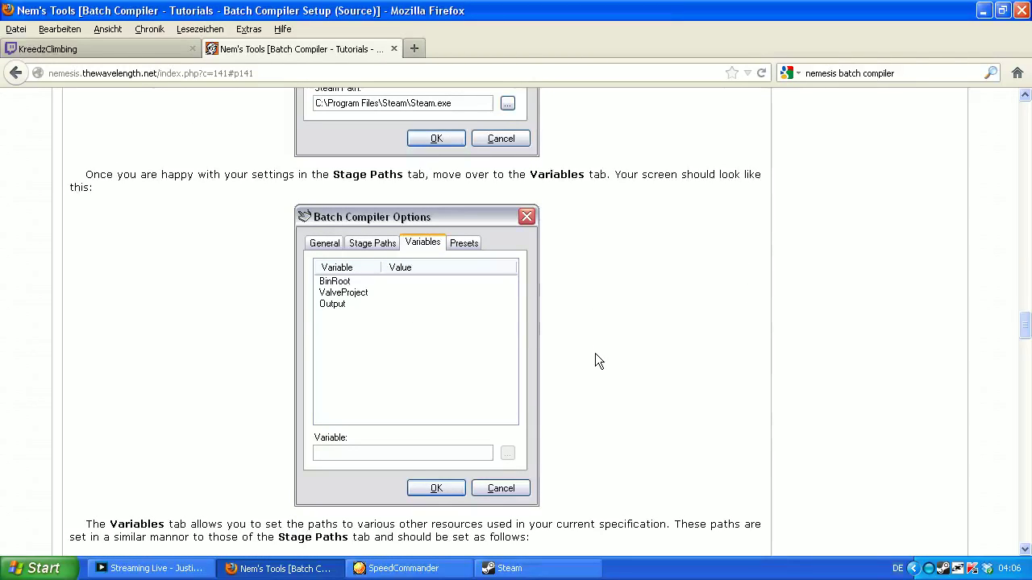
scroll(680, 363, down, 6)
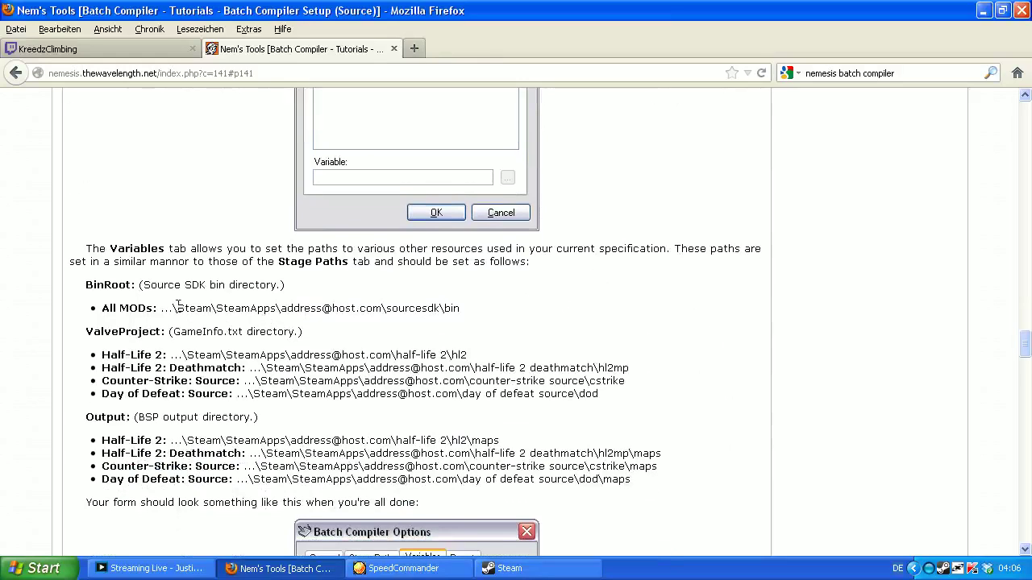
drag(178, 305, 456, 308)
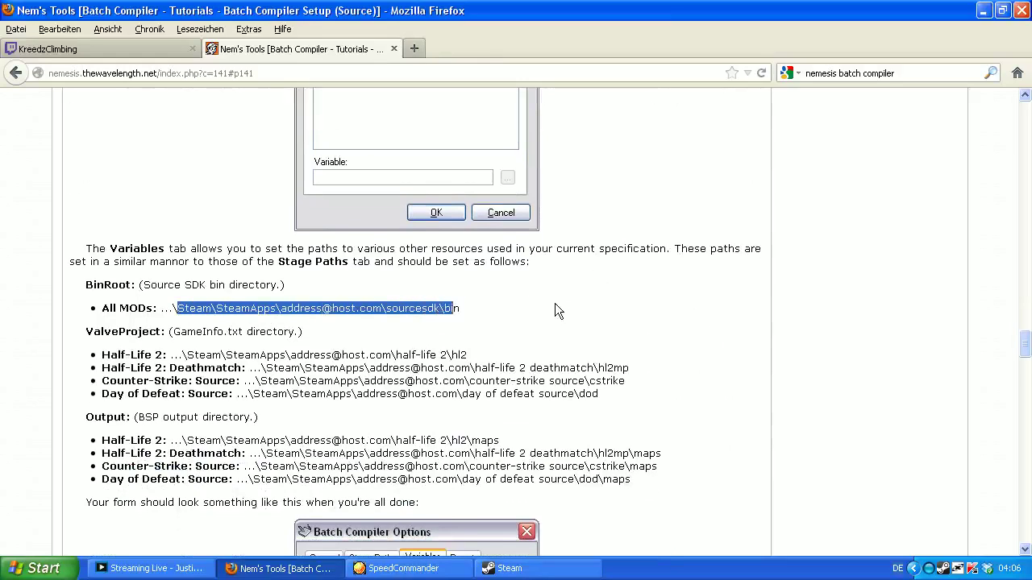
click(460, 308)
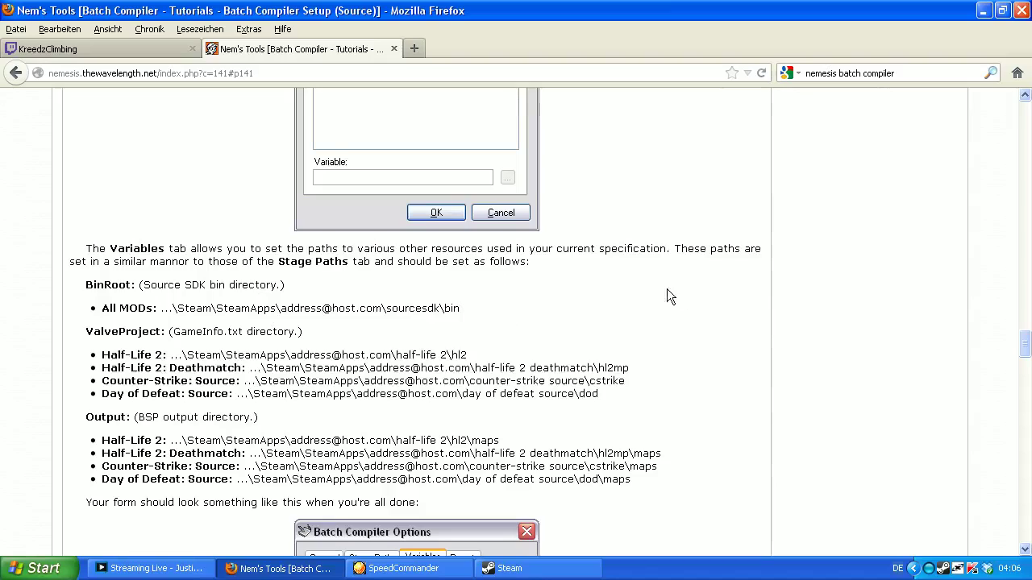
- Finish reviewing the setup tutorial and switch to the SpeedCommander file manager
scroll(666, 288, up, 20)
scroll(716, 312, up, 4)
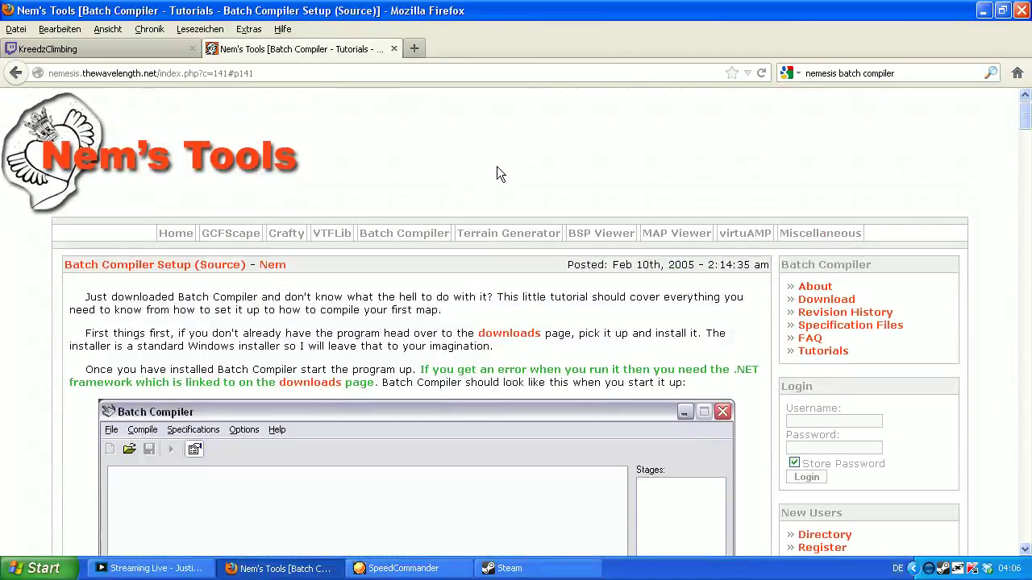
click(407, 569)
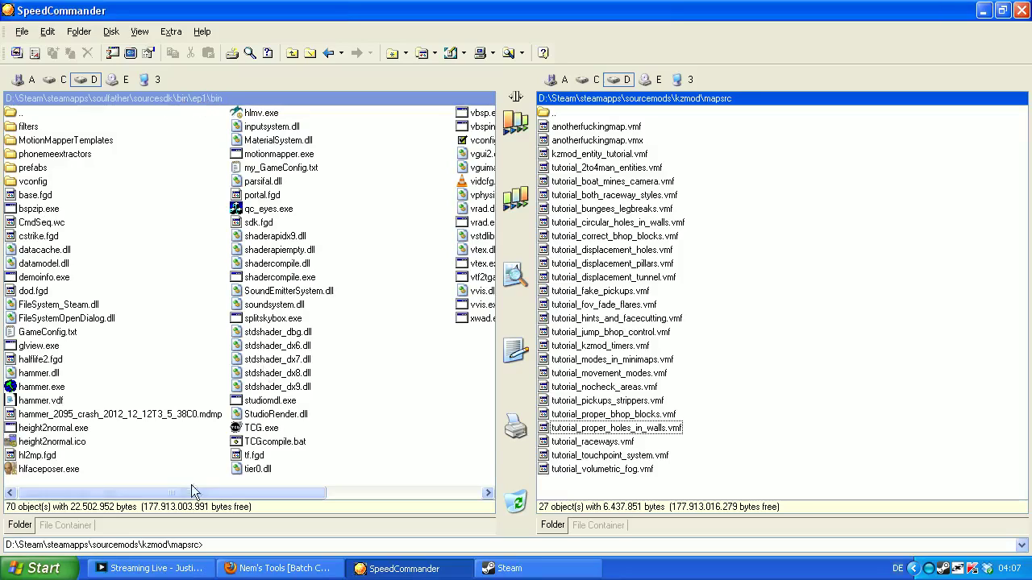
- Locate the vvis.exe, vrad.exe and vbsp.exe compile tools in the sourcesdk\bin\ep1\bin folder
drag(184, 492, 267, 491)
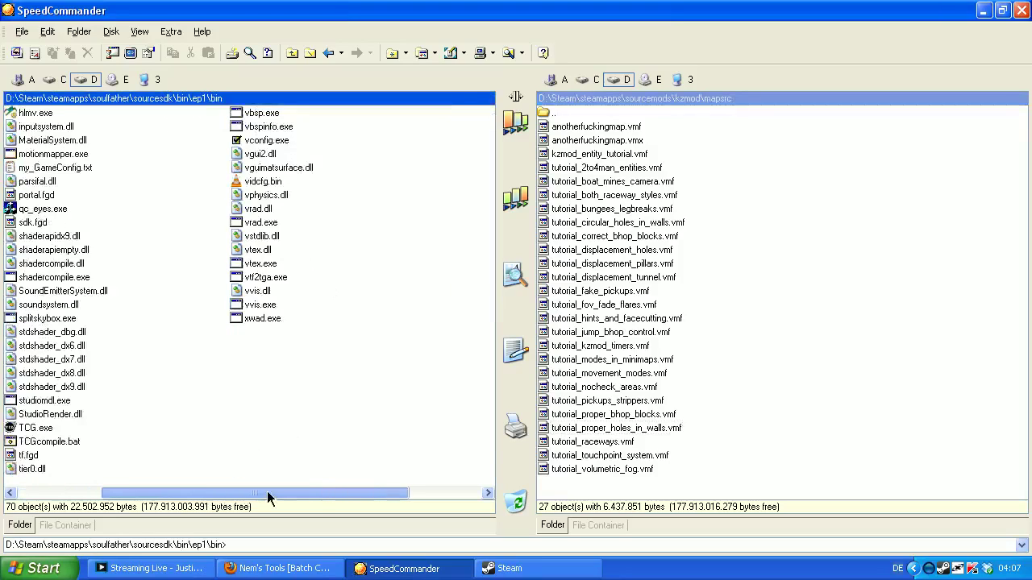
click(258, 306)
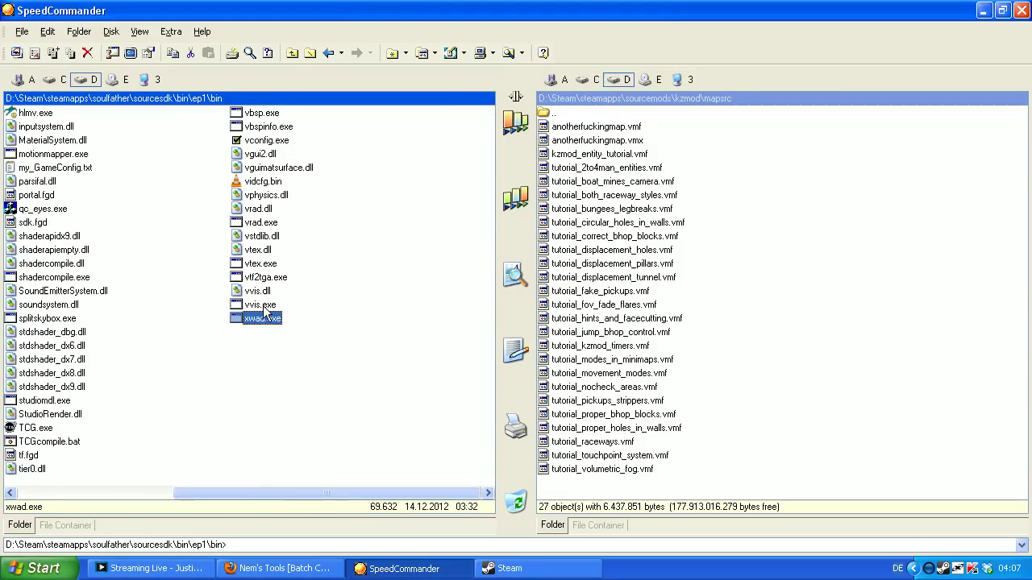
click(259, 307)
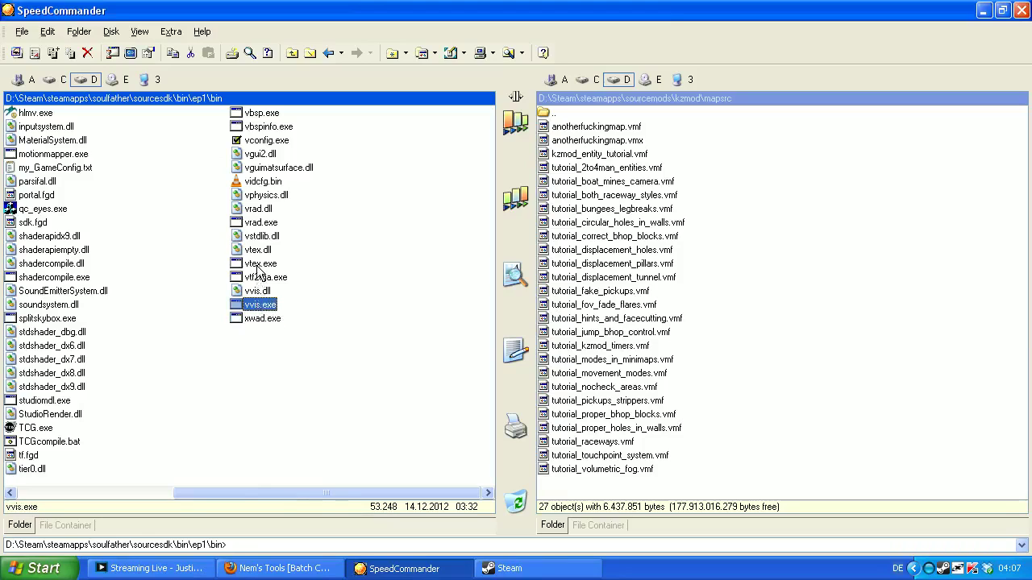
click(260, 223)
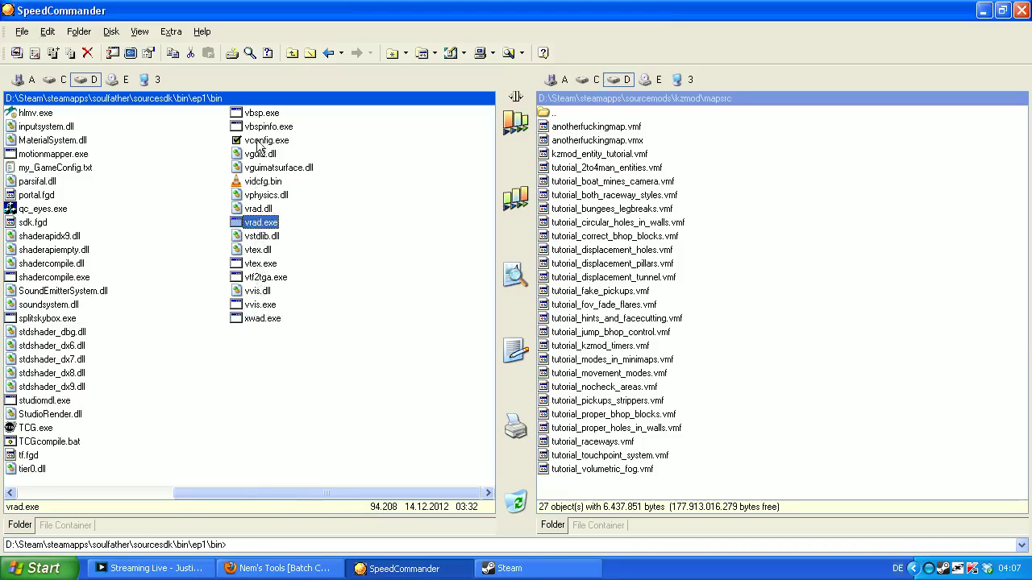
click(259, 114)
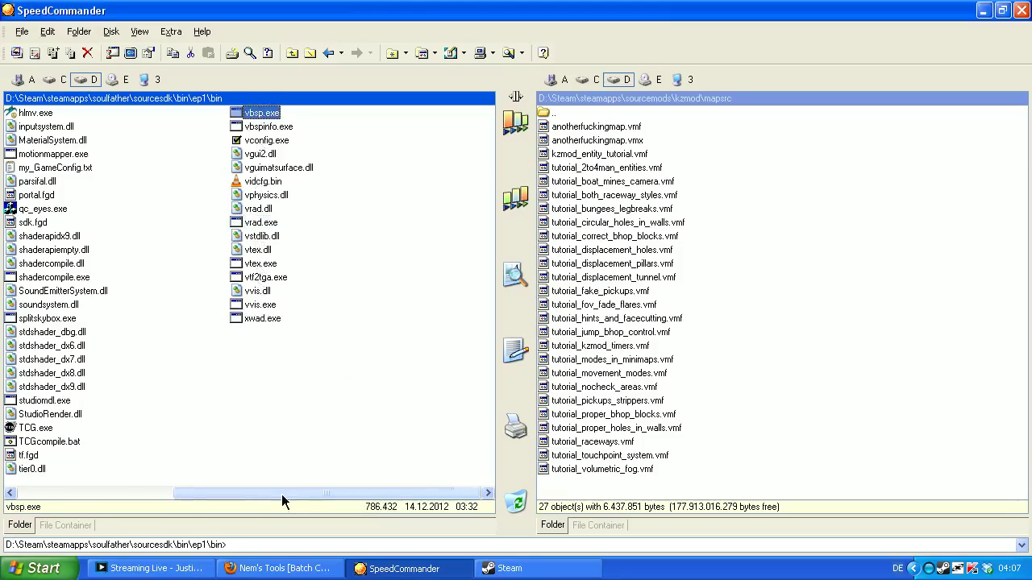
- Point out bspzip.exe and glview.exe in the same bin folder, clear the selection and return to the kzmod mapsrc folder
drag(281, 494, 113, 493)
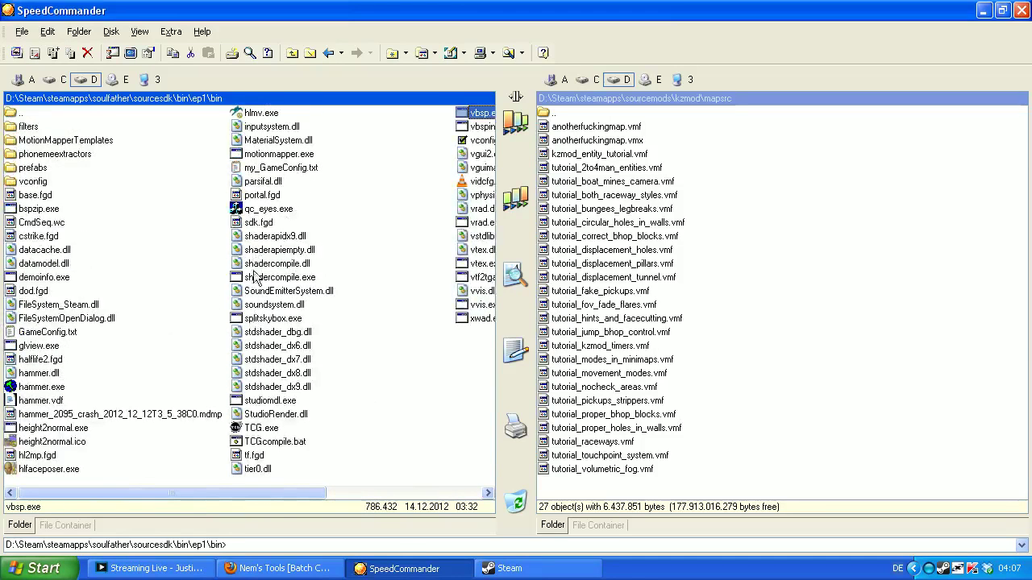
click(36, 209)
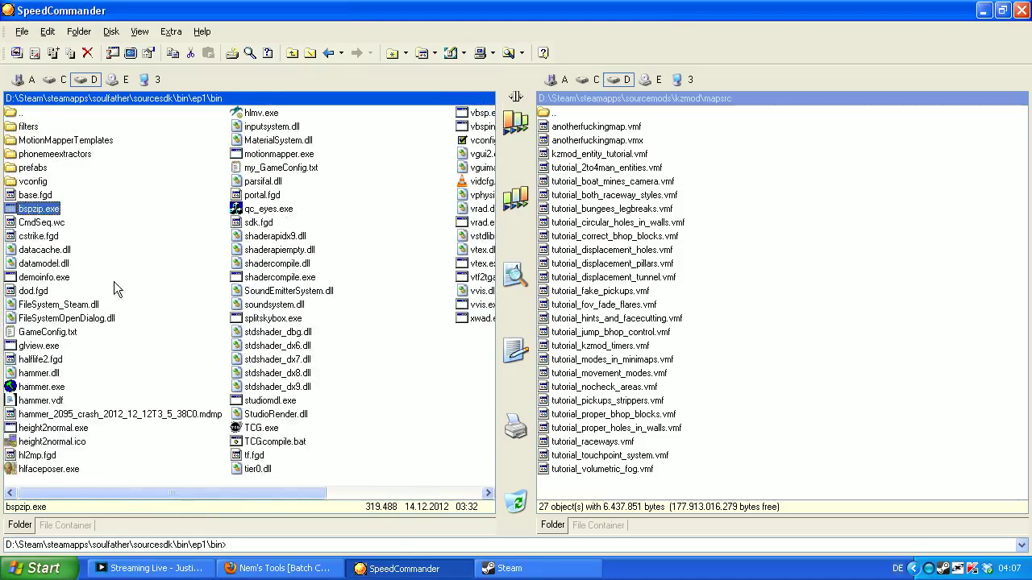
click(150, 276)
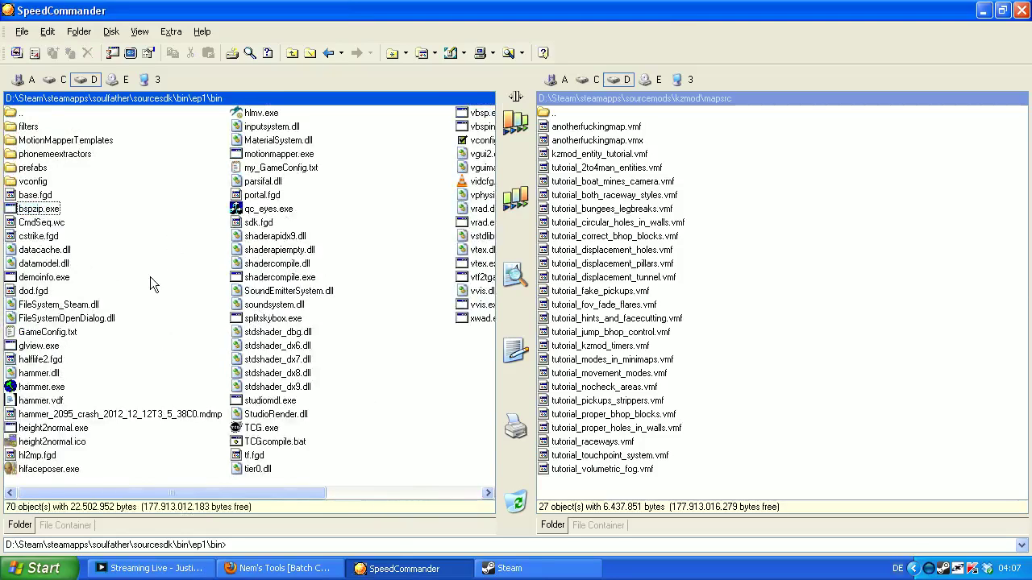
click(42, 347)
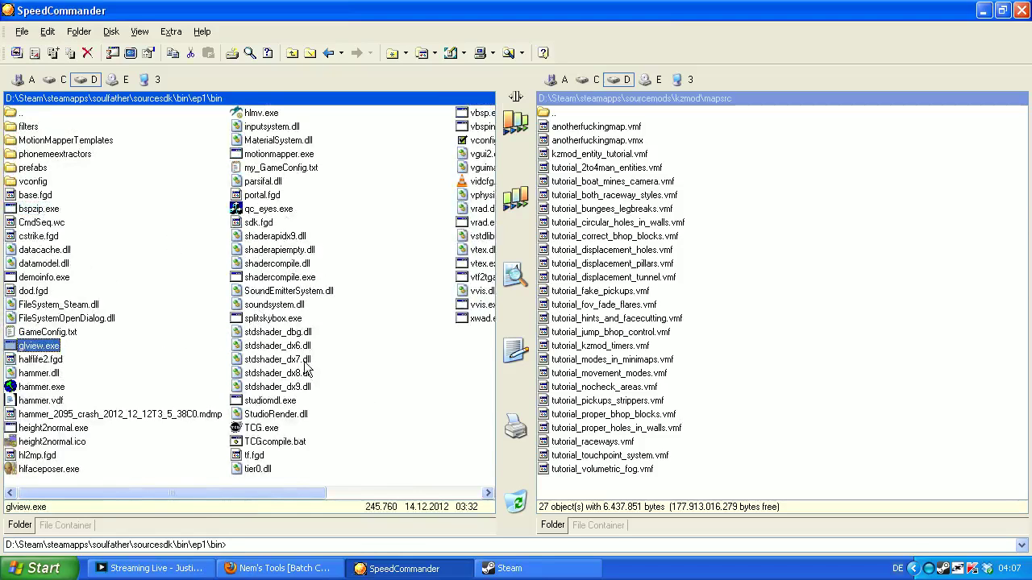
click(379, 369)
click(795, 341)
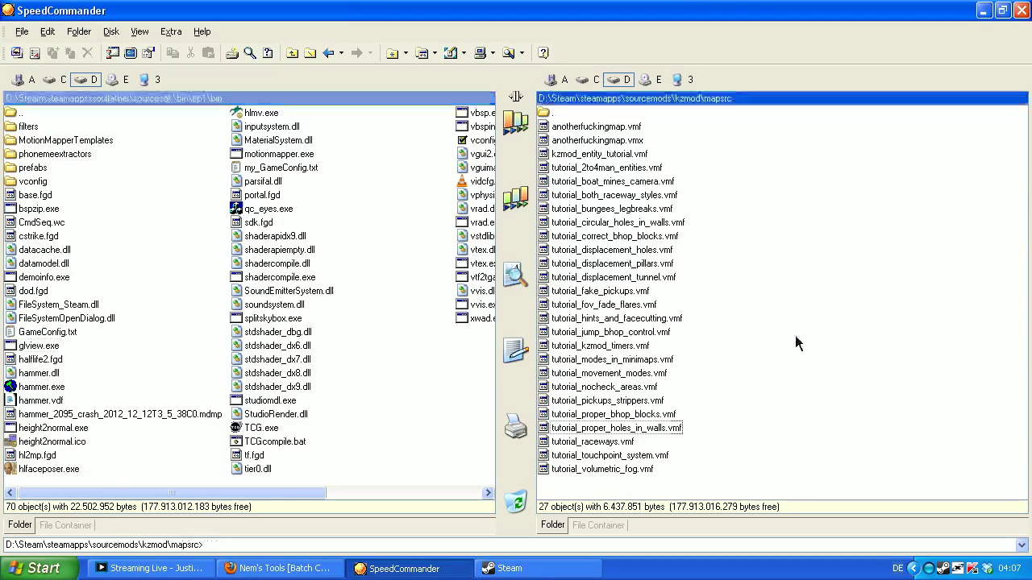
- Minimize the file manager and browser windows and launch TCG from the desktop
click(984, 12)
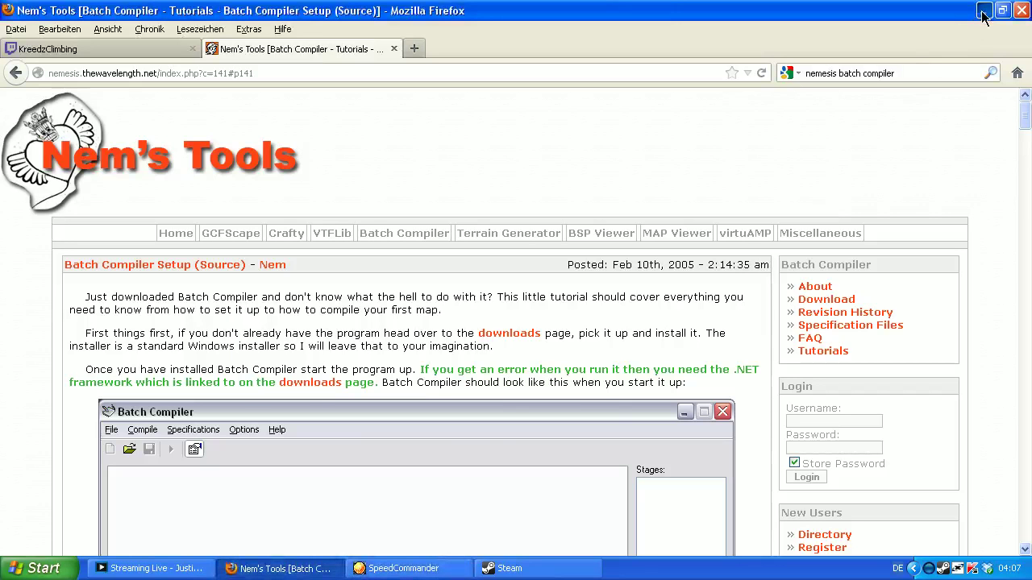
click(983, 11)
click(269, 573)
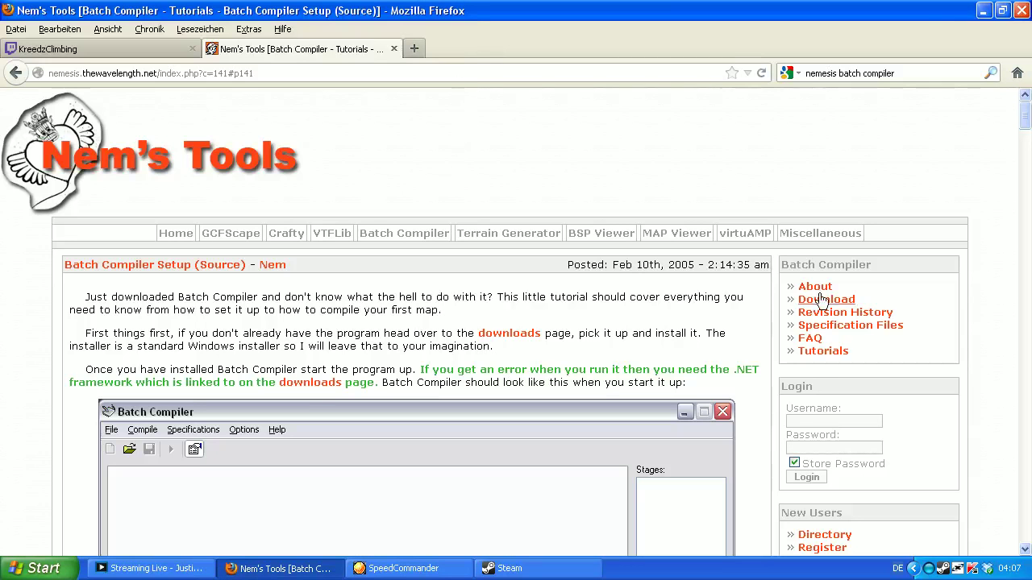
click(984, 11)
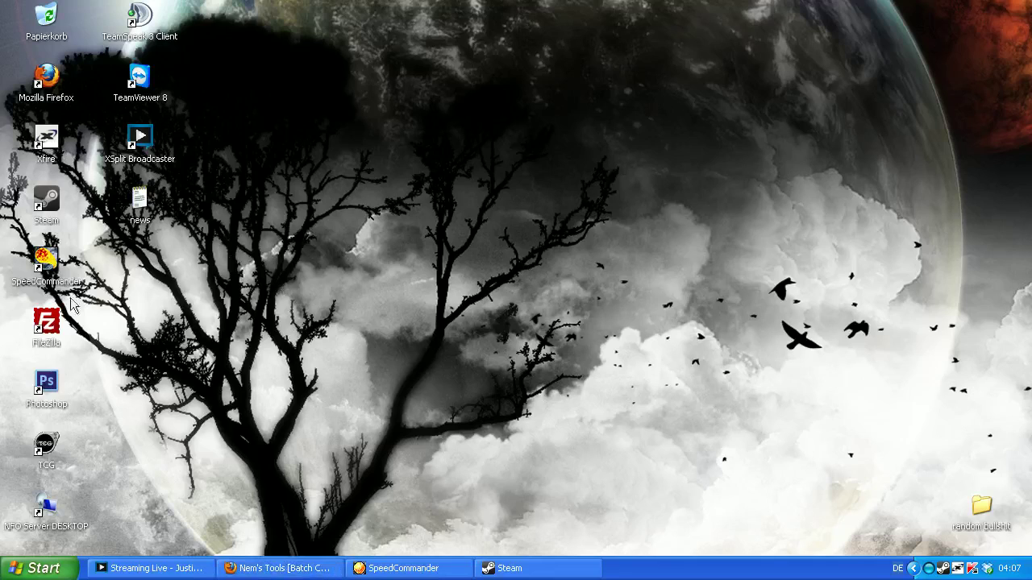
double_click(46, 445)
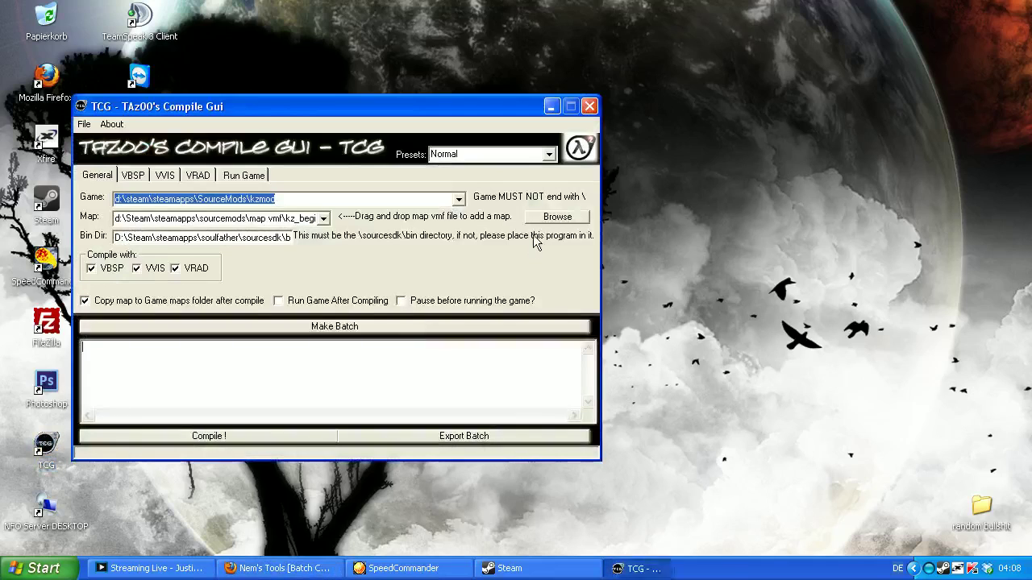
- Browse the map vmf folder and choose anotherfuckingmap.vmf as the map to compile
click(557, 216)
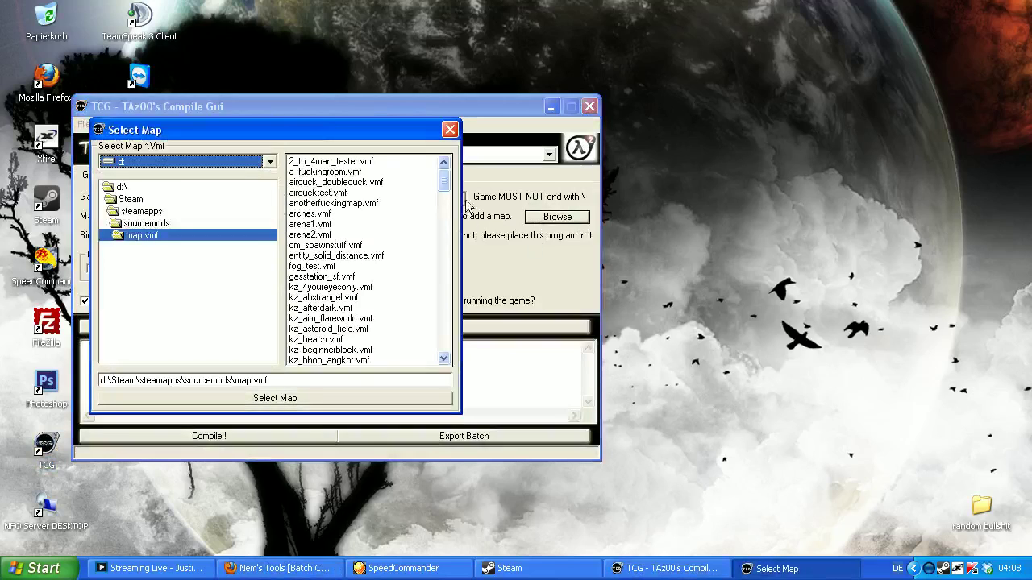
click(315, 174)
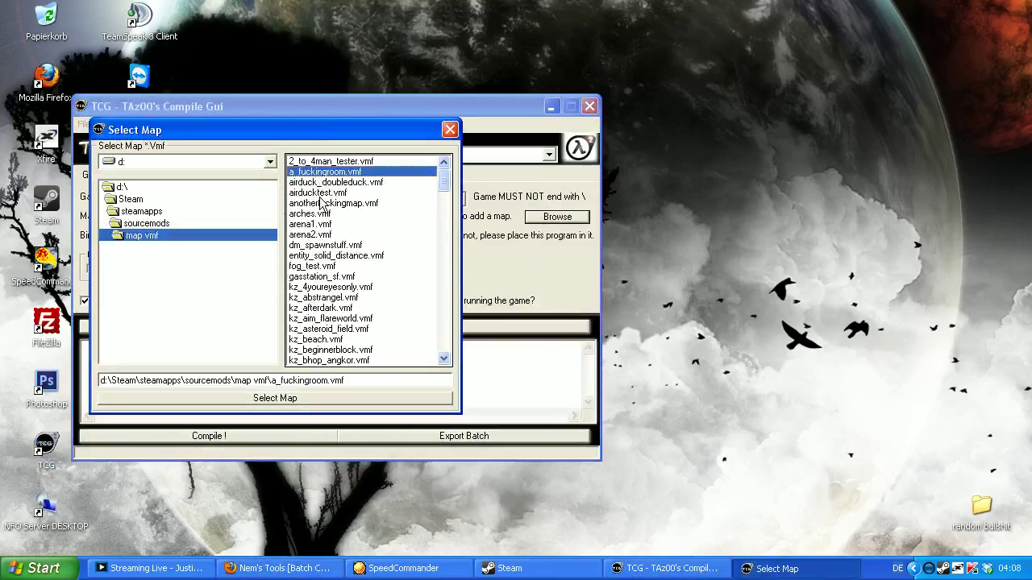
click(321, 205)
click(309, 173)
click(323, 205)
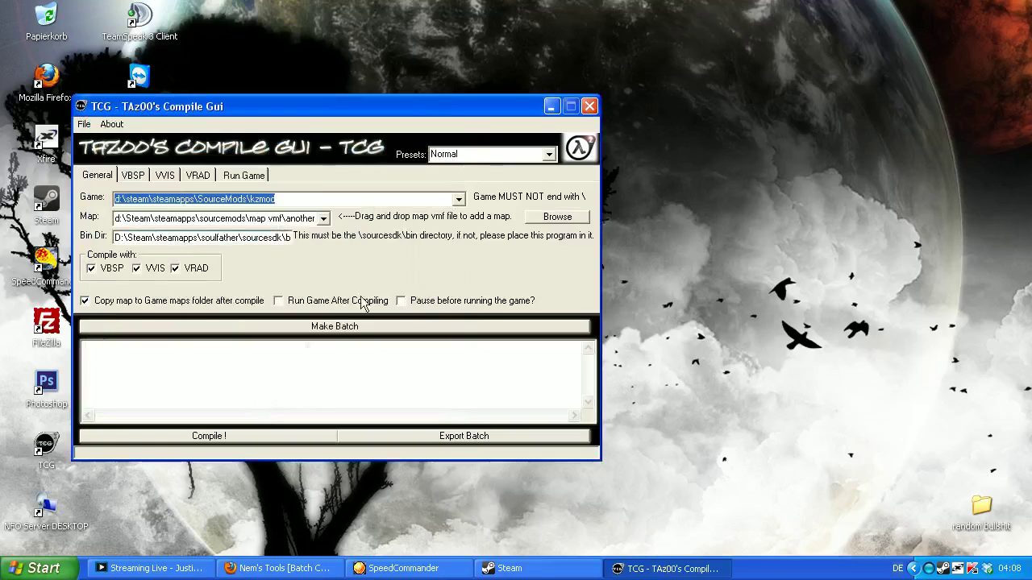
- Generate the compile batch for the map, run the compile and bring its command window forward
click(318, 331)
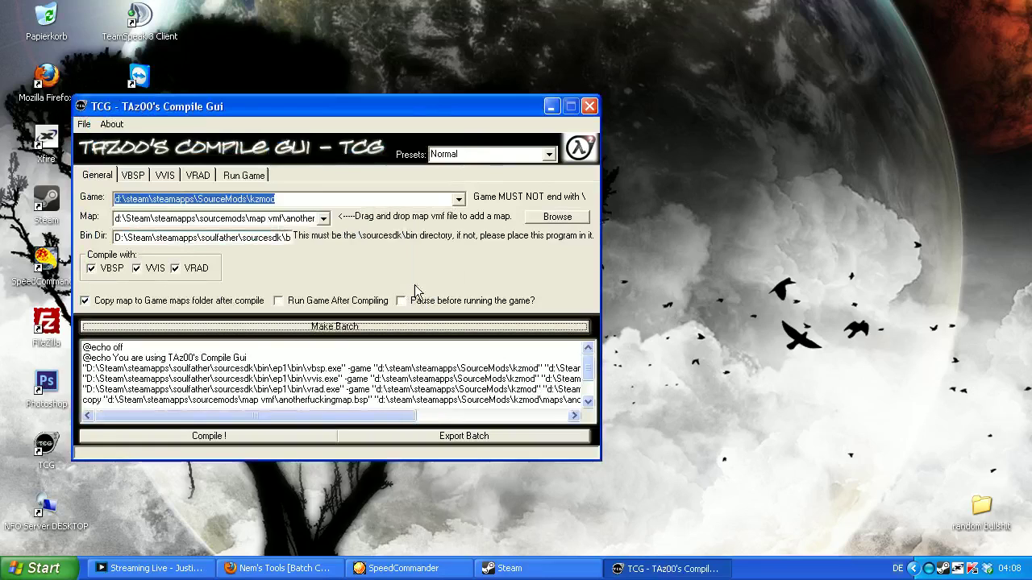
click(242, 435)
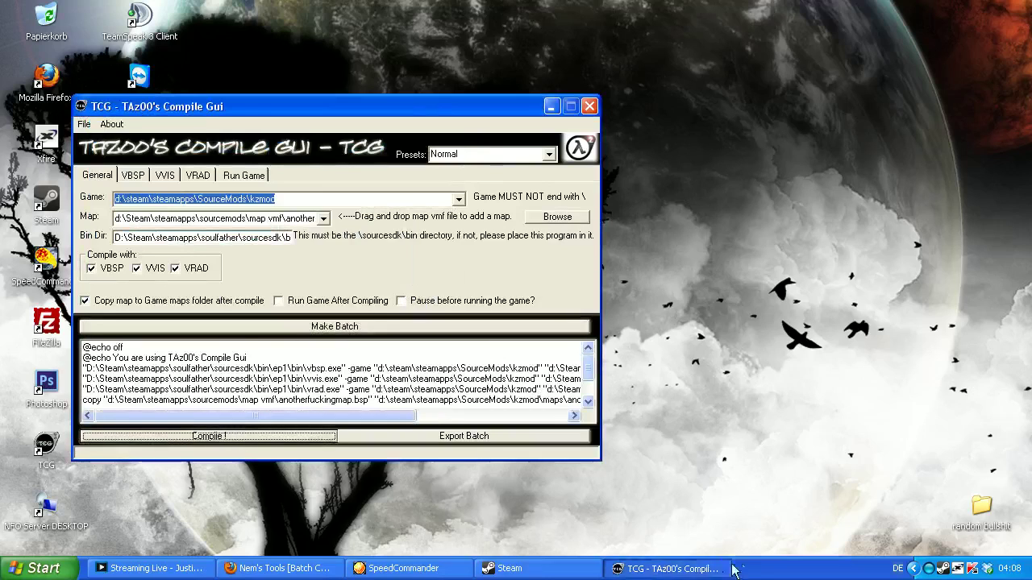
click(786, 570)
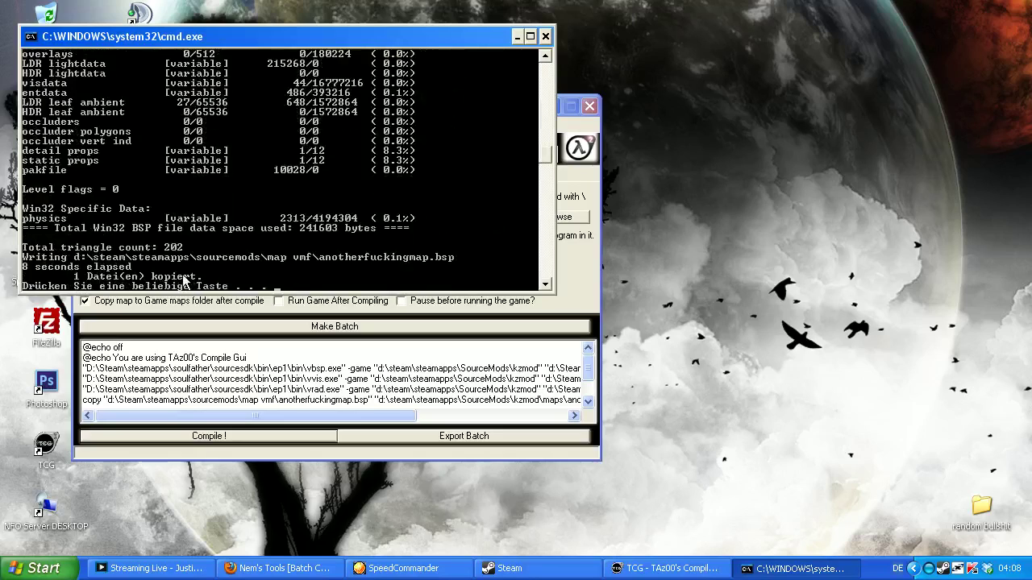
- Close the compile console and TCG, and launch Kreedz Climbing 1.0 through Steam
click(545, 36)
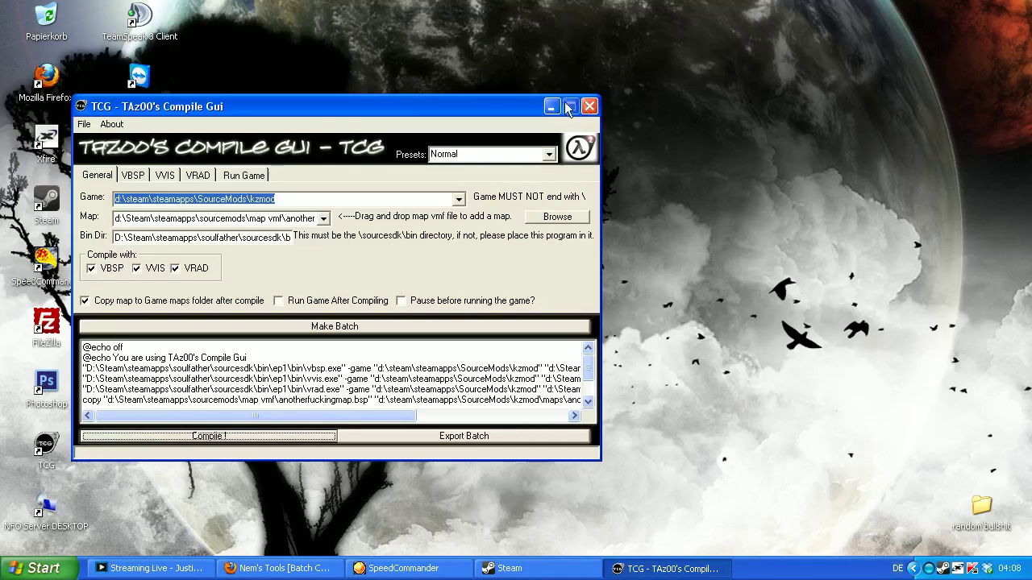
click(589, 106)
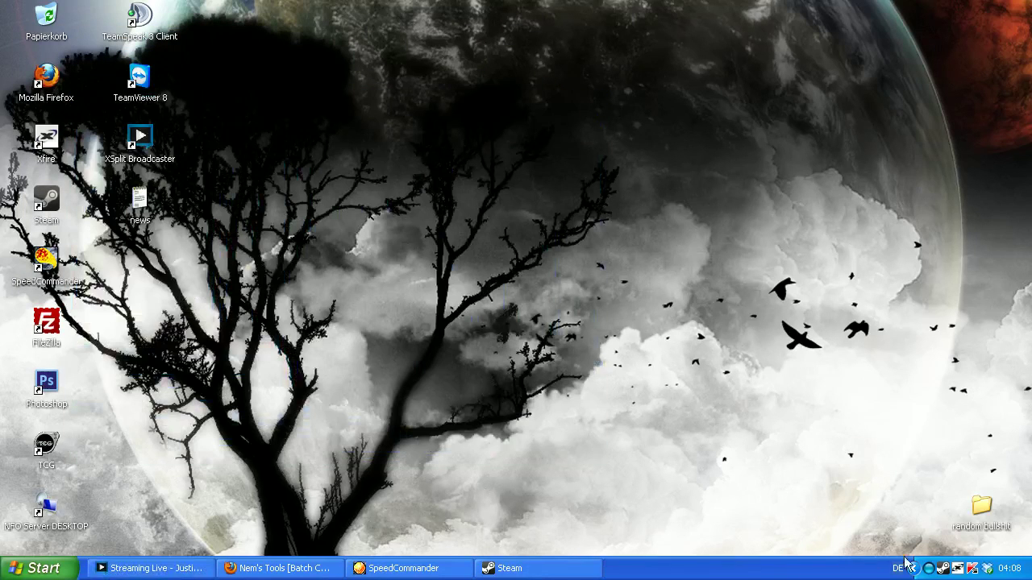
right_click(943, 569)
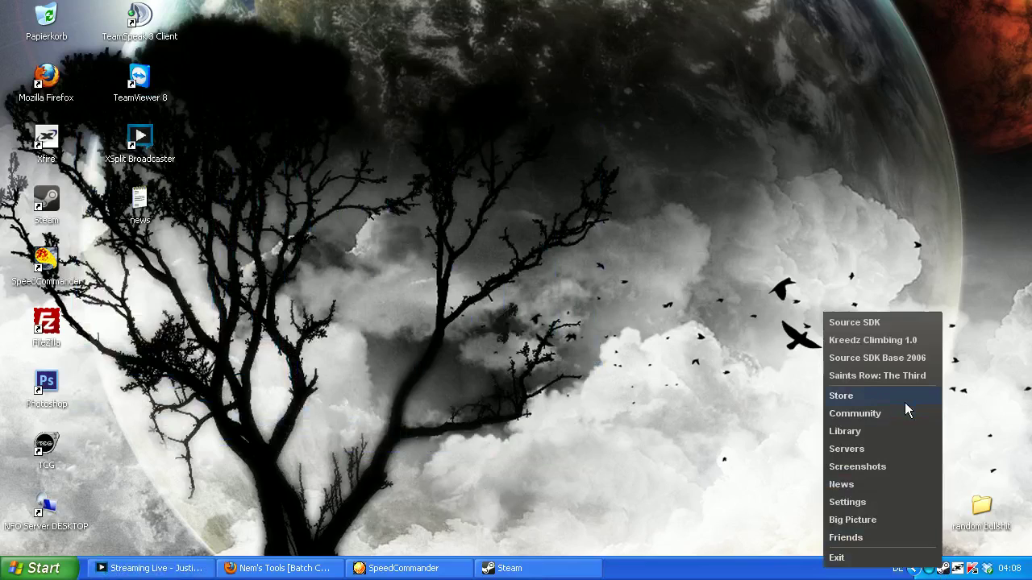
click(869, 339)
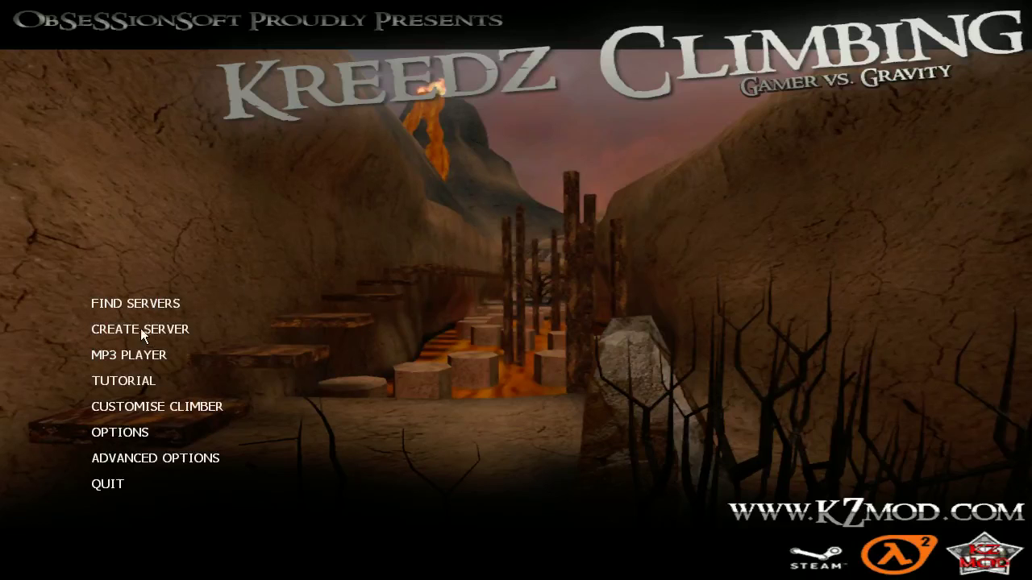
- Set up a new server in Kreedz Climbing with anotherfuckingmap as its map
click(137, 330)
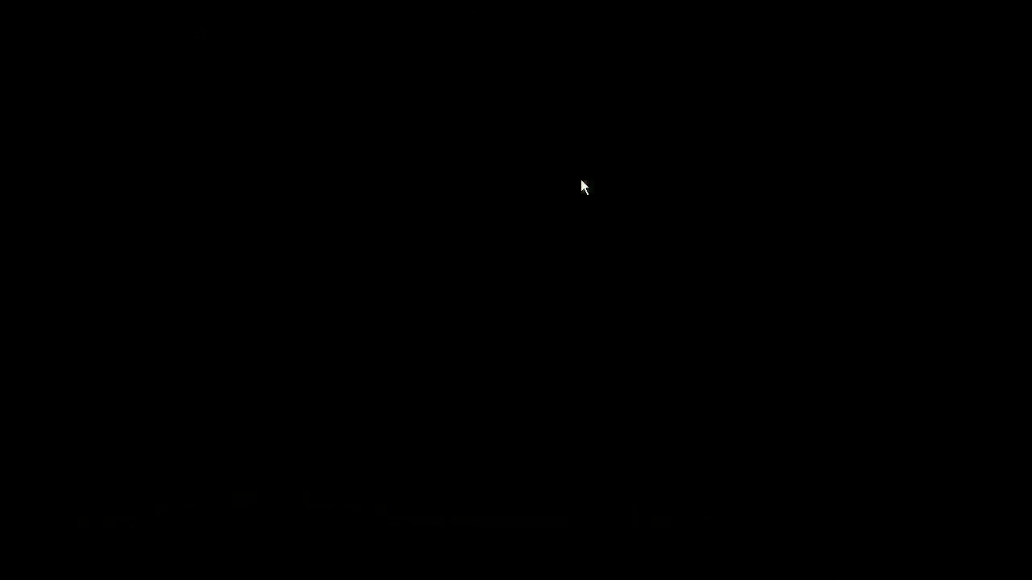
click(581, 181)
drag(586, 320, 583, 201)
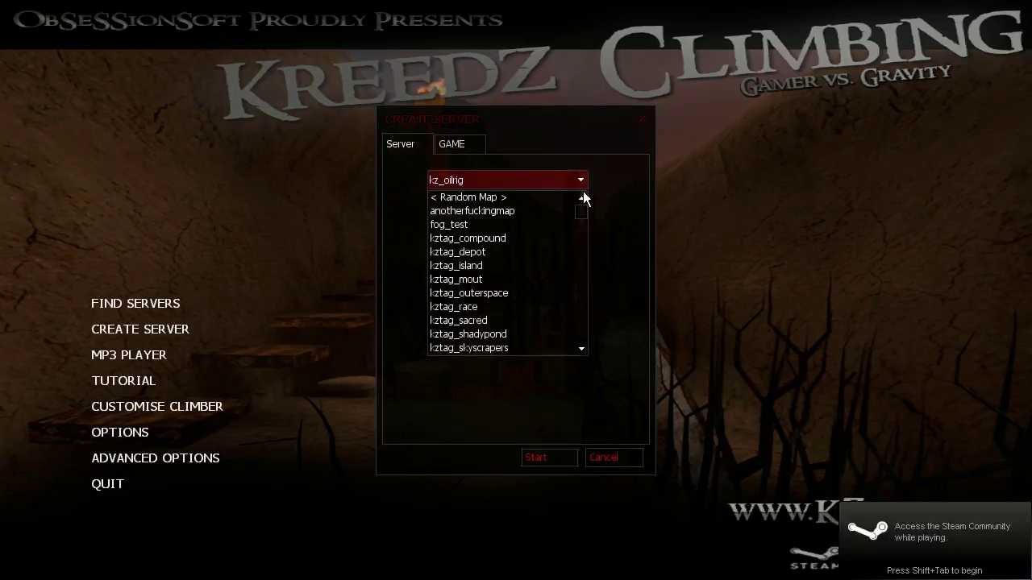
click(494, 217)
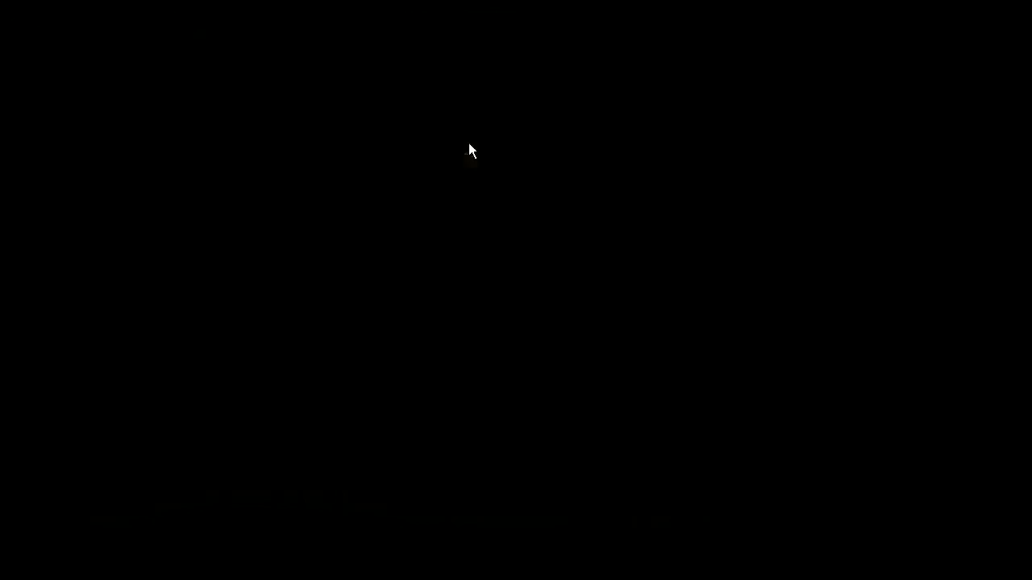
- Review the server's game settings down to the last option and start the server
click(460, 145)
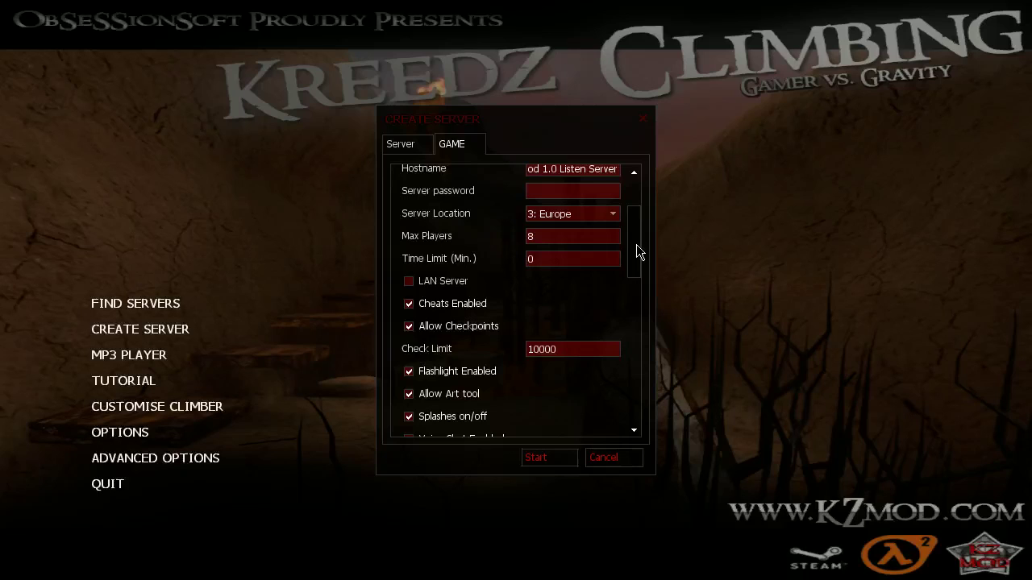
drag(637, 251, 640, 419)
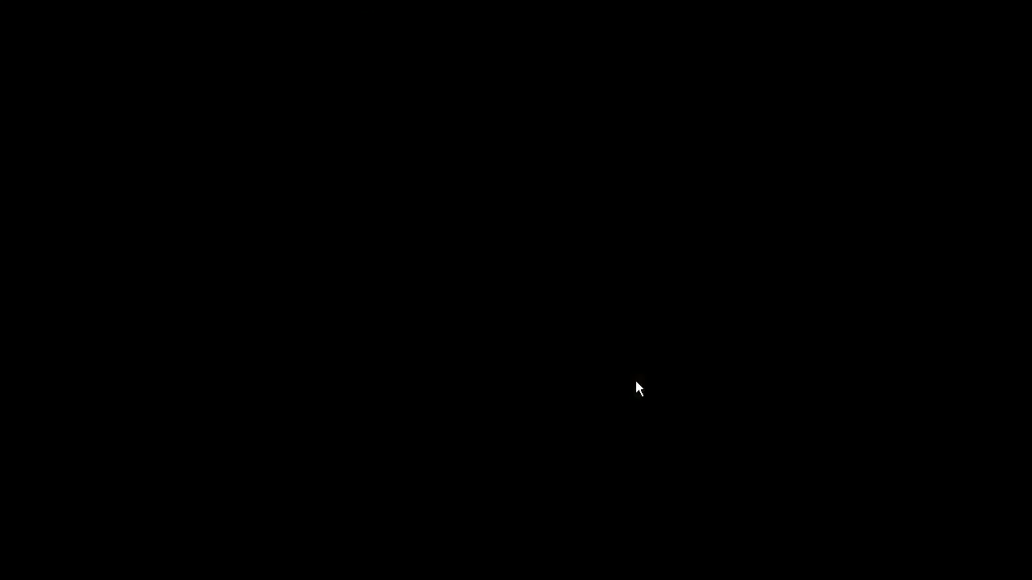
drag(635, 381, 642, 408)
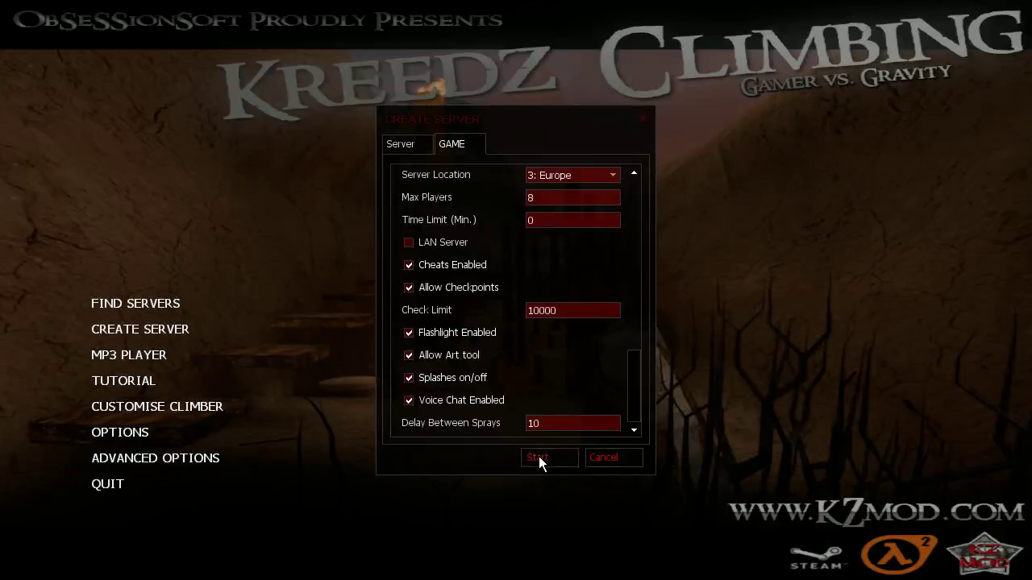
click(539, 457)
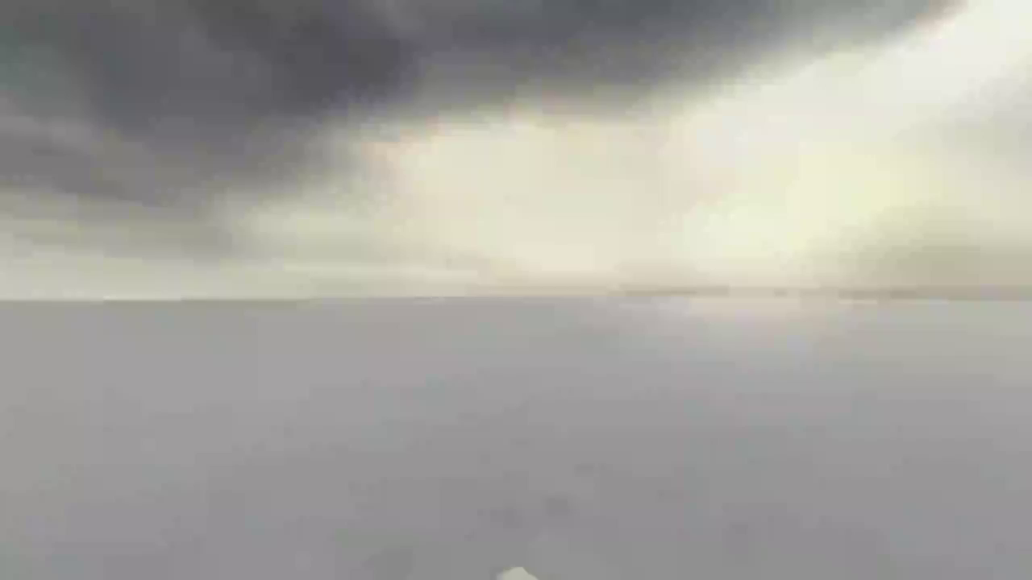
- Walk around the compiled room in game to inspect its walls, floor and sky
key(w)
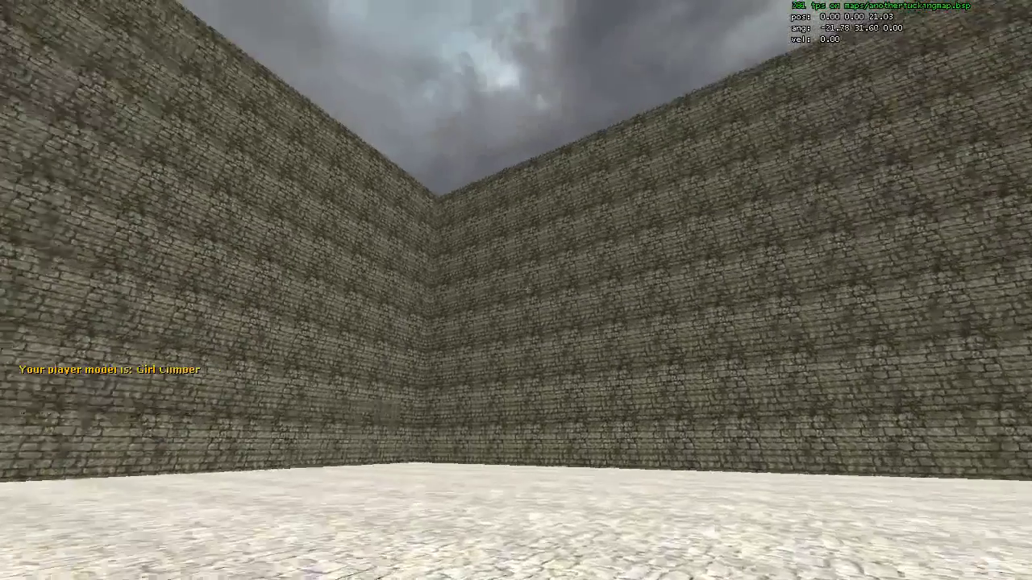
key(w)
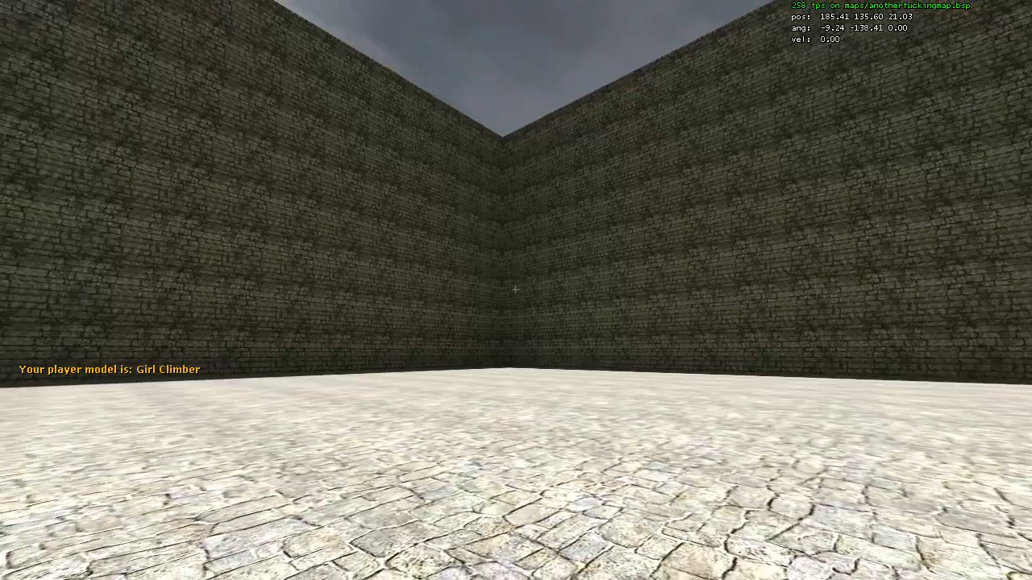
key(F11)
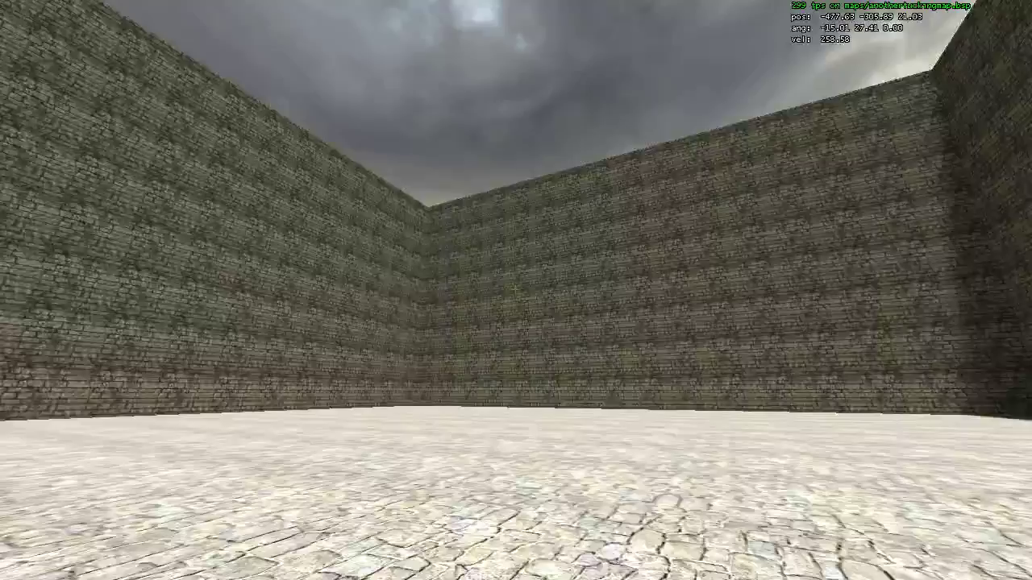
key(s)
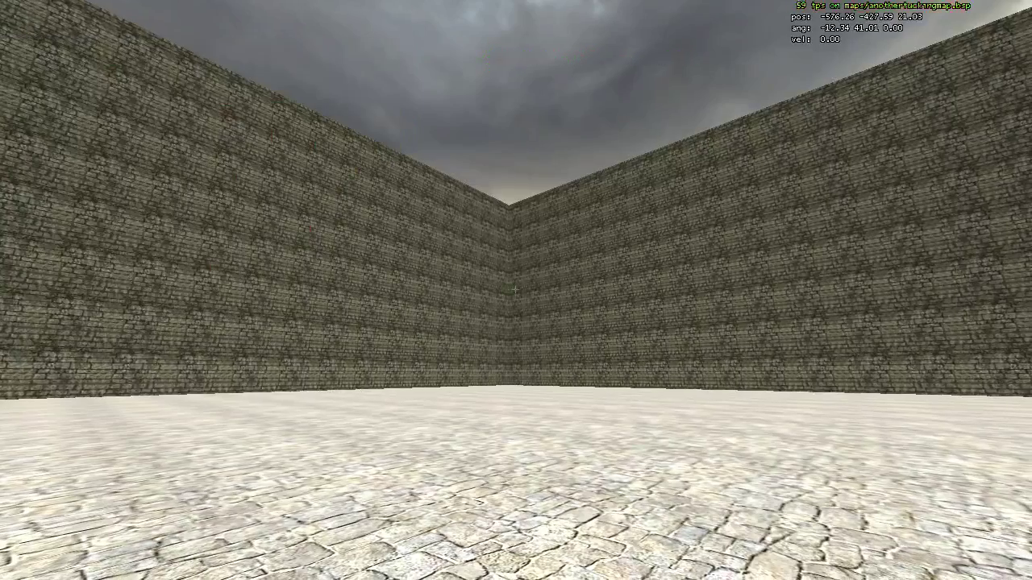
- Disconnect from the running game and start a new server on the anotherfuckingmap map
key(Escape)
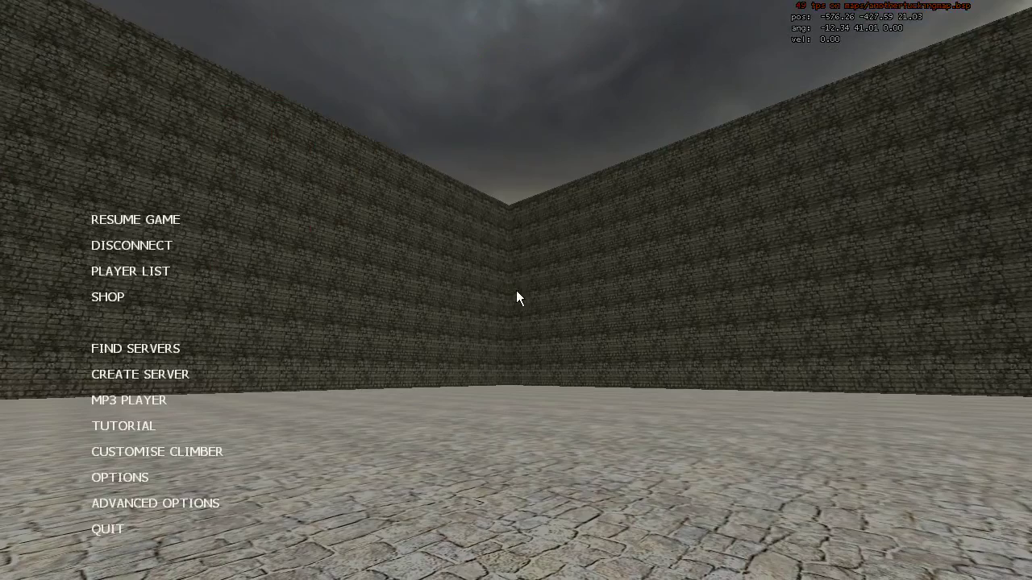
click(153, 246)
click(142, 326)
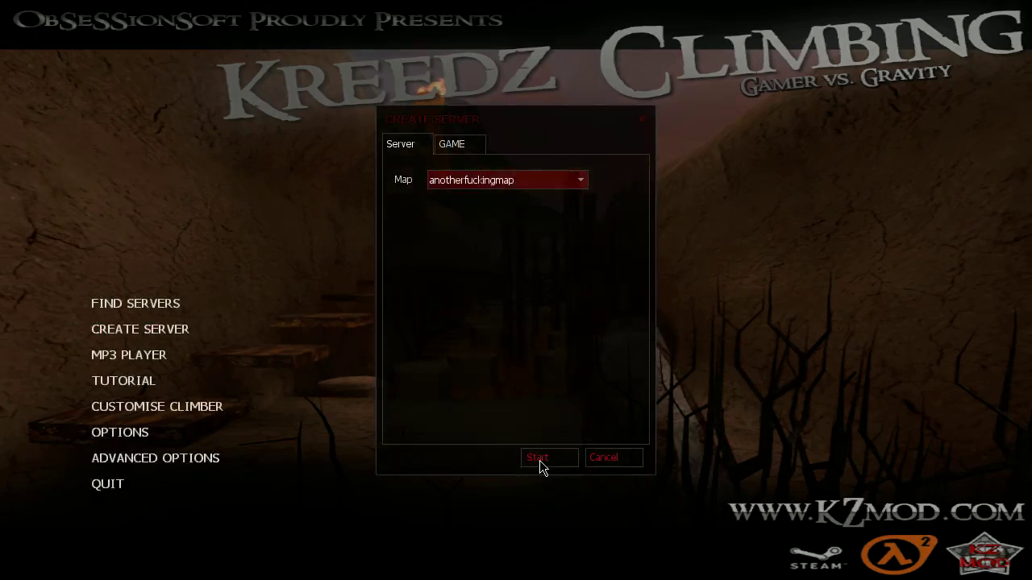
click(539, 462)
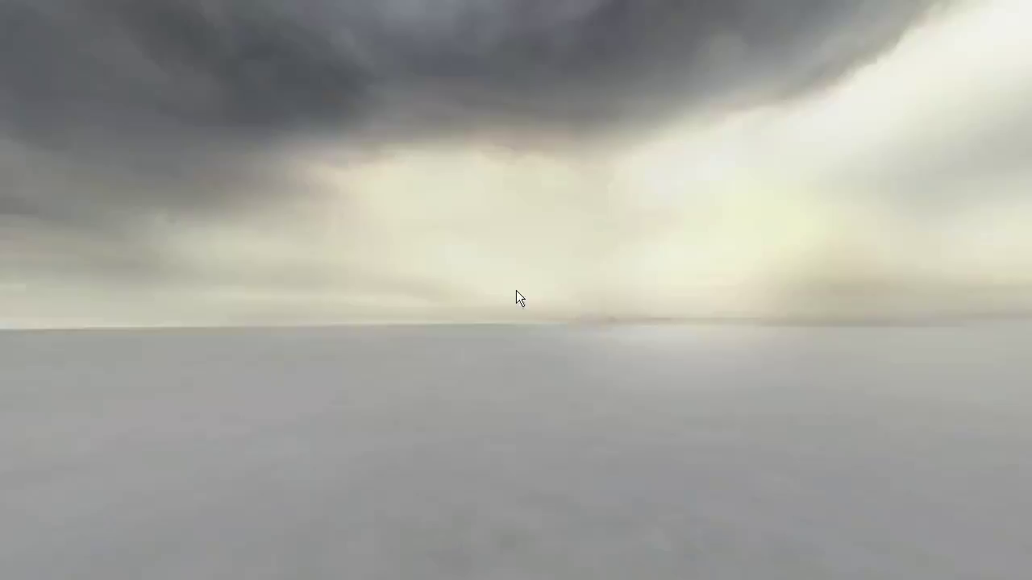
- Open the climber customisation during the game and disconnect from the server
key(Escape)
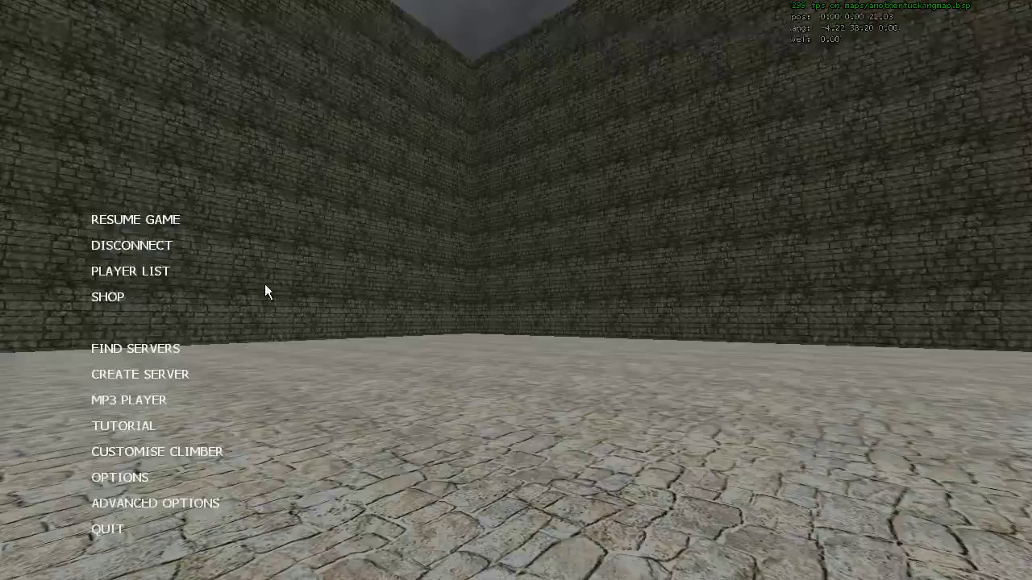
click(157, 452)
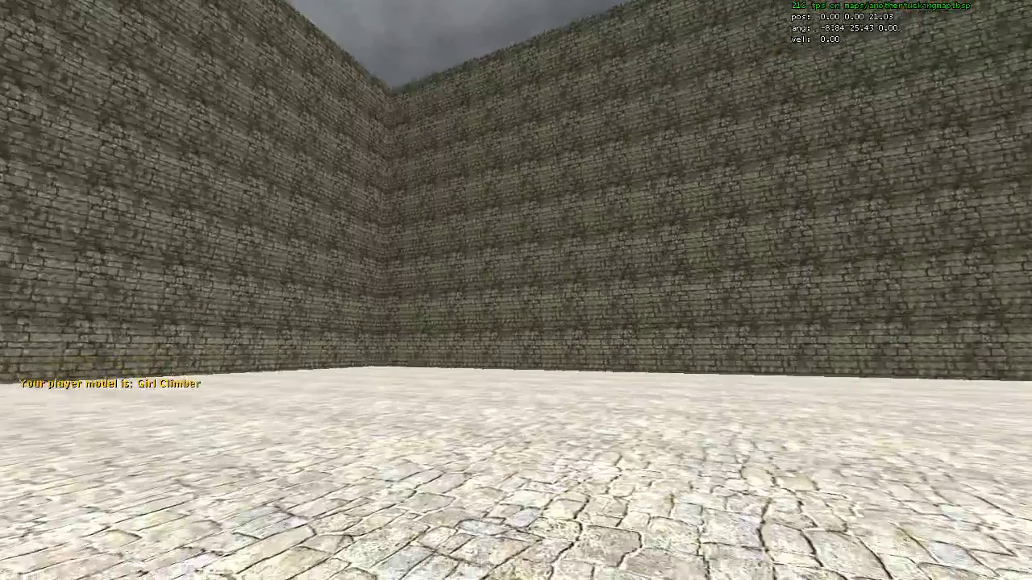
key(Escape)
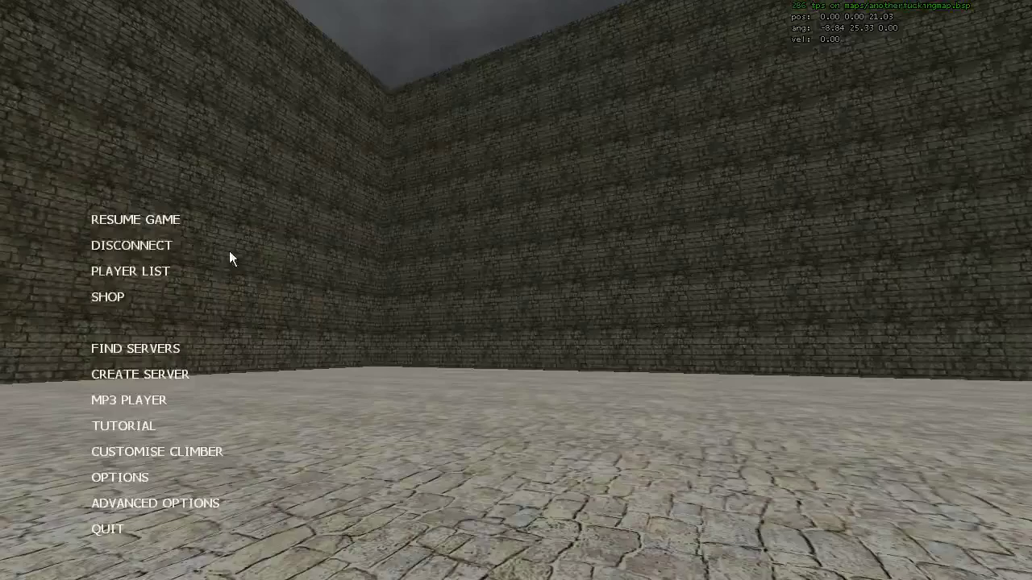
click(171, 245)
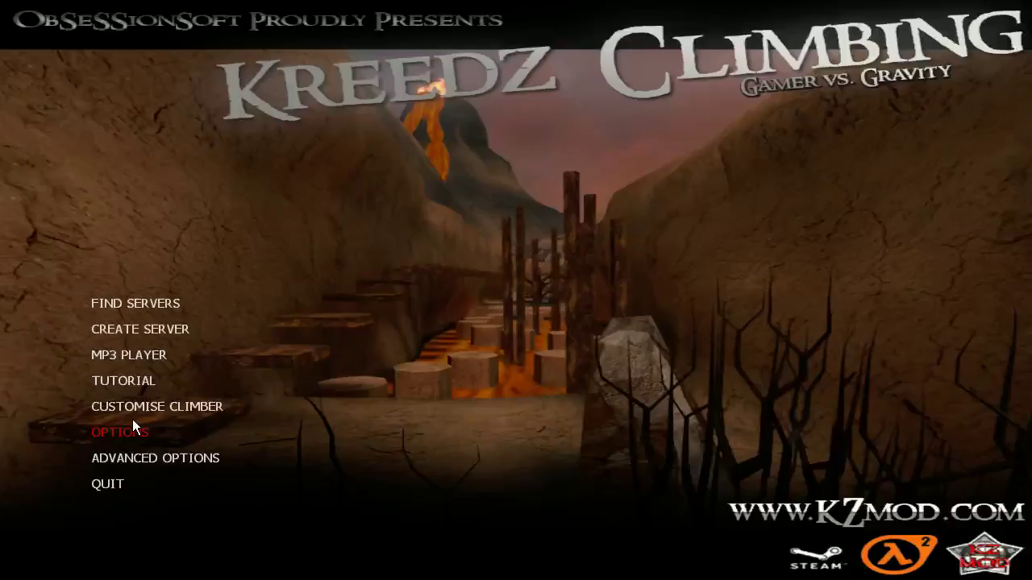
- Check which sound files the MP3 player offers and close the player
click(117, 382)
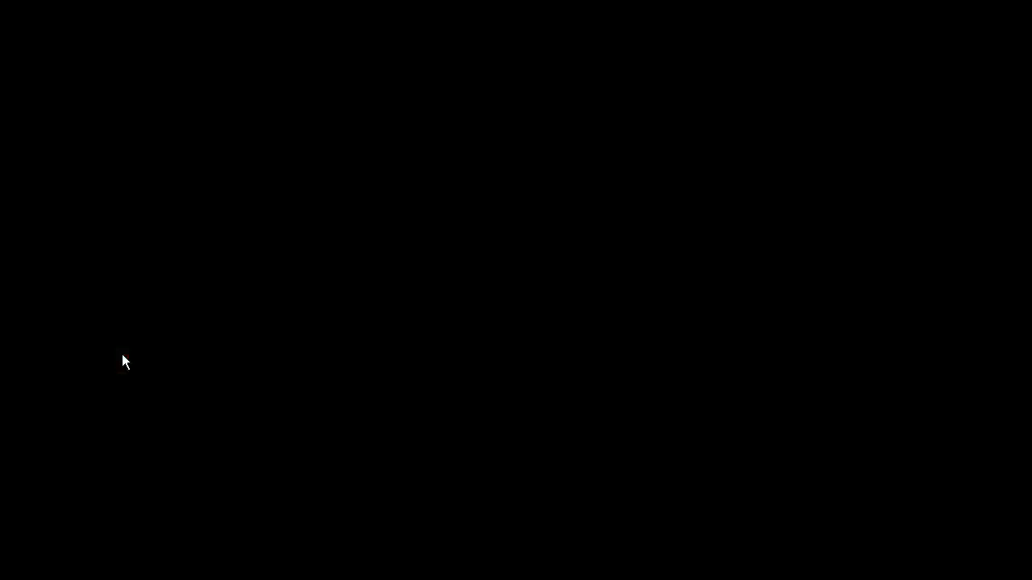
click(122, 355)
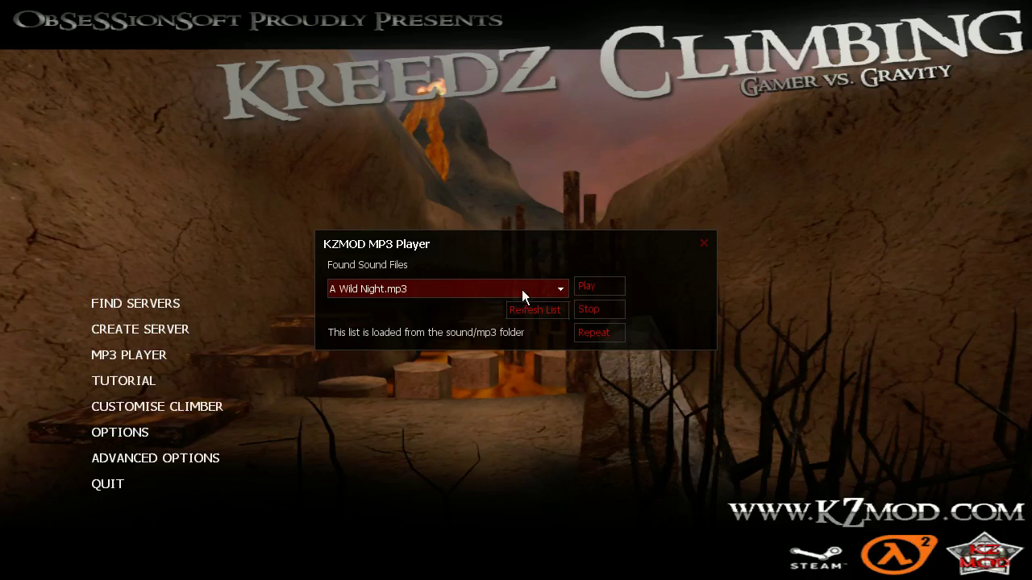
click(561, 290)
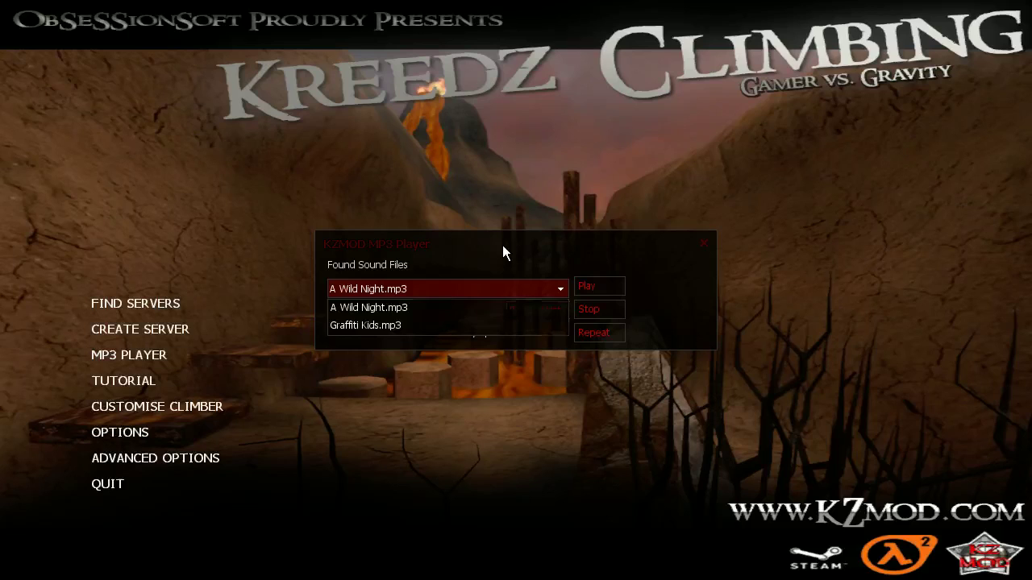
click(809, 246)
click(706, 242)
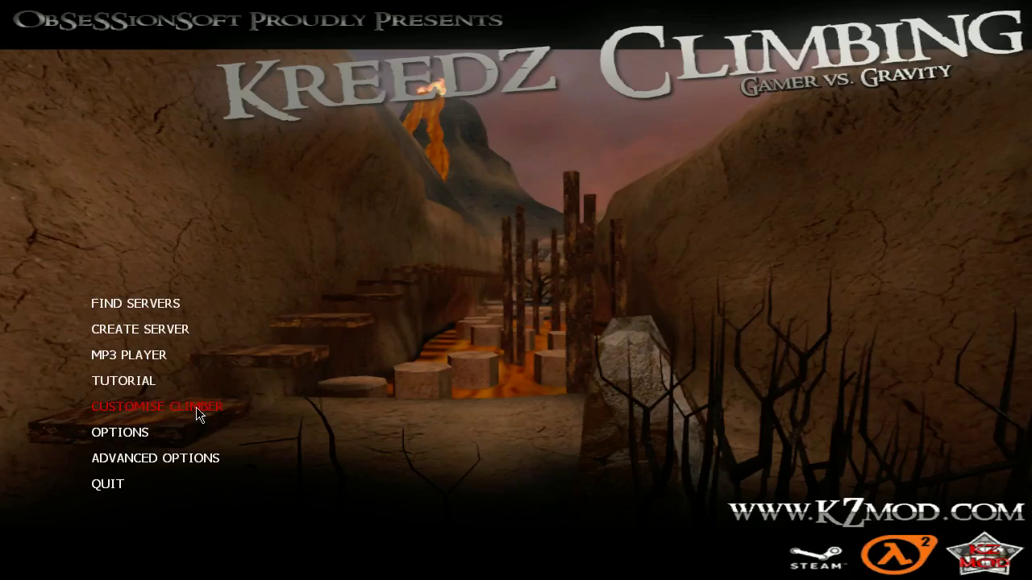
- Open the climber customisation and switch the player model to Evil Homer
click(196, 407)
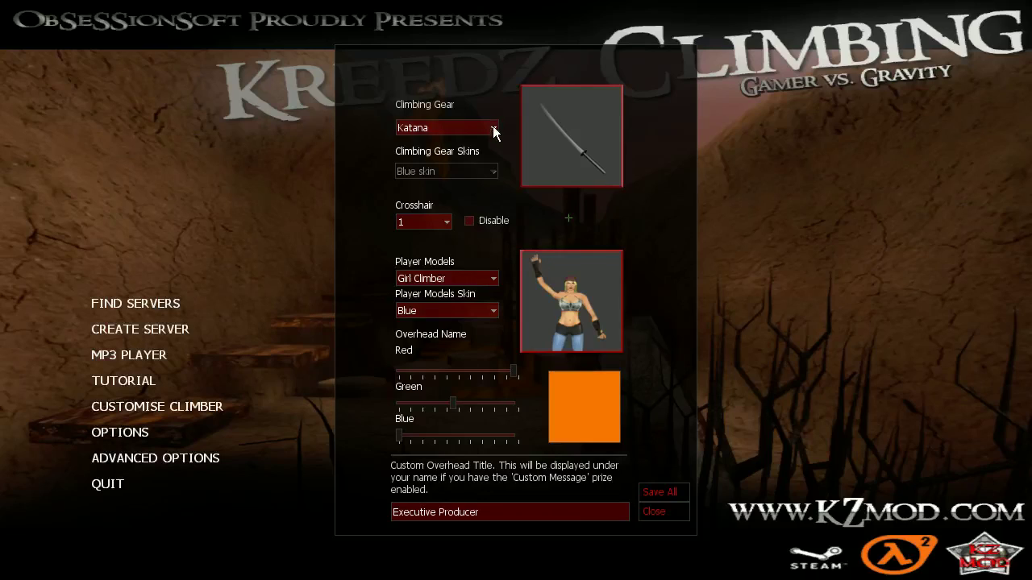
click(493, 280)
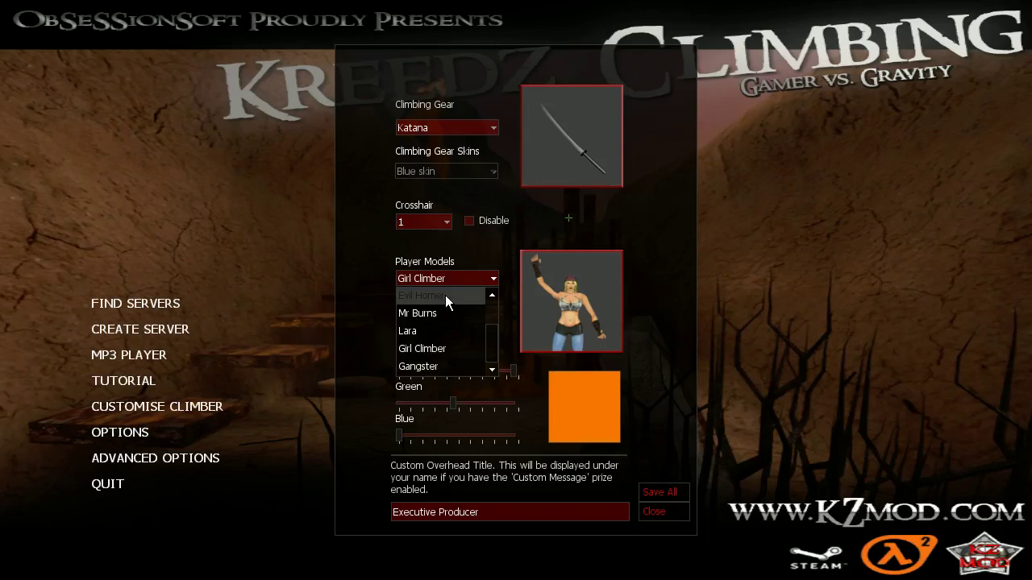
click(445, 295)
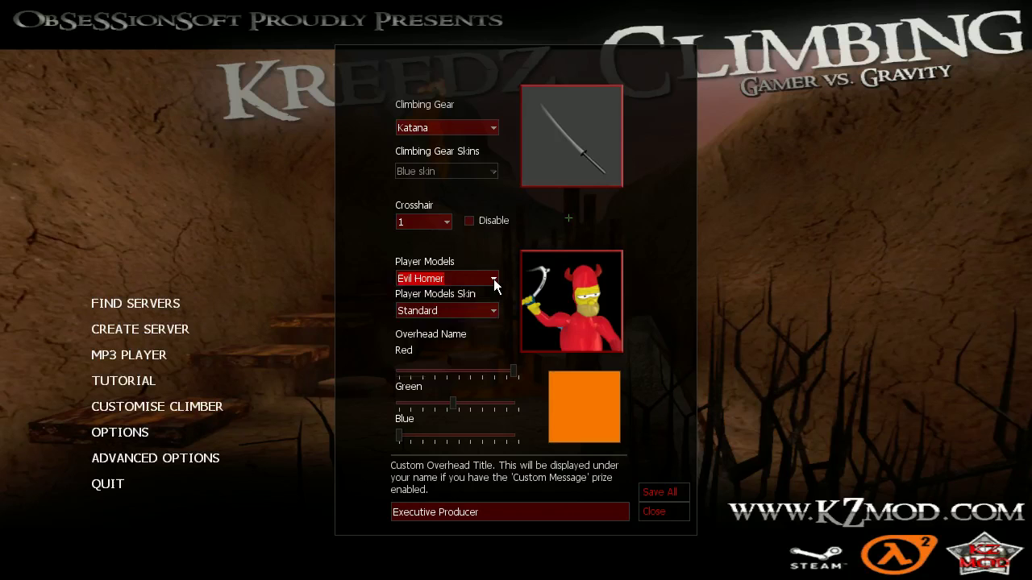
click(493, 279)
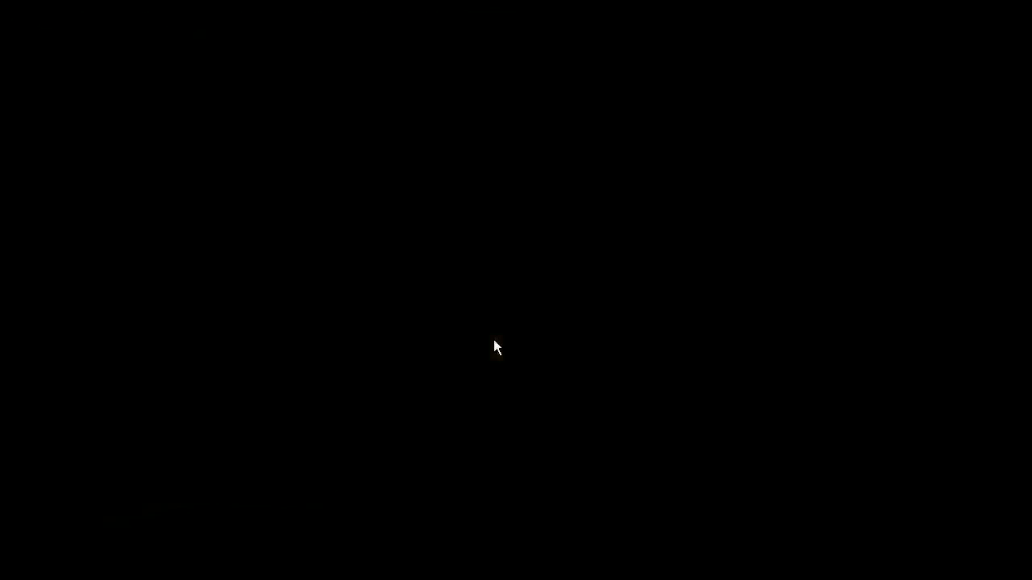
scroll(493, 339, up, 1)
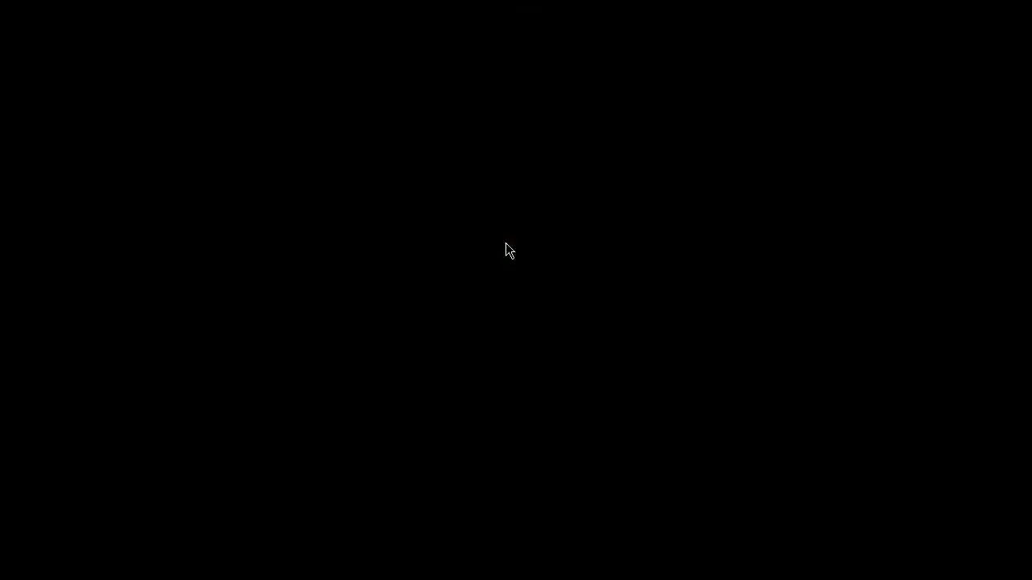
click(505, 242)
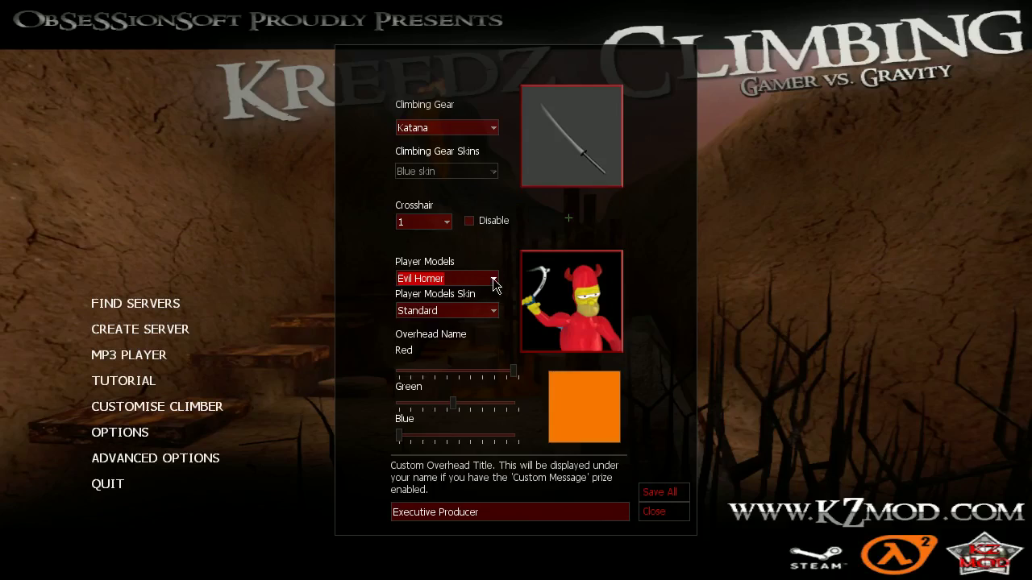
- Preview the Winter climber and Summer climber player models in turn
click(493, 278)
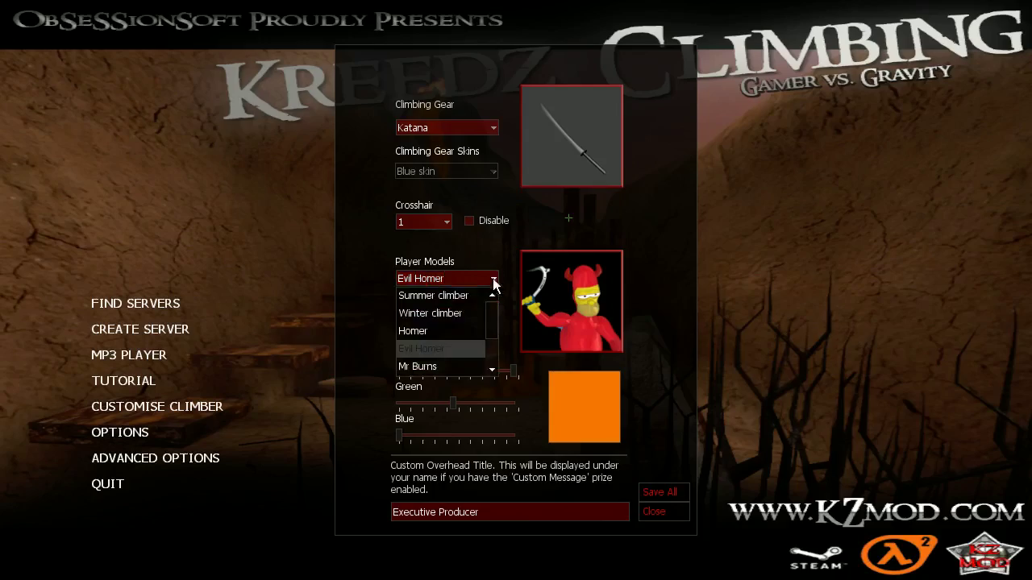
mouse_move(494, 317)
mouse_down()
mouse_move(495, 349)
mouse_move(494, 311)
mouse_up()
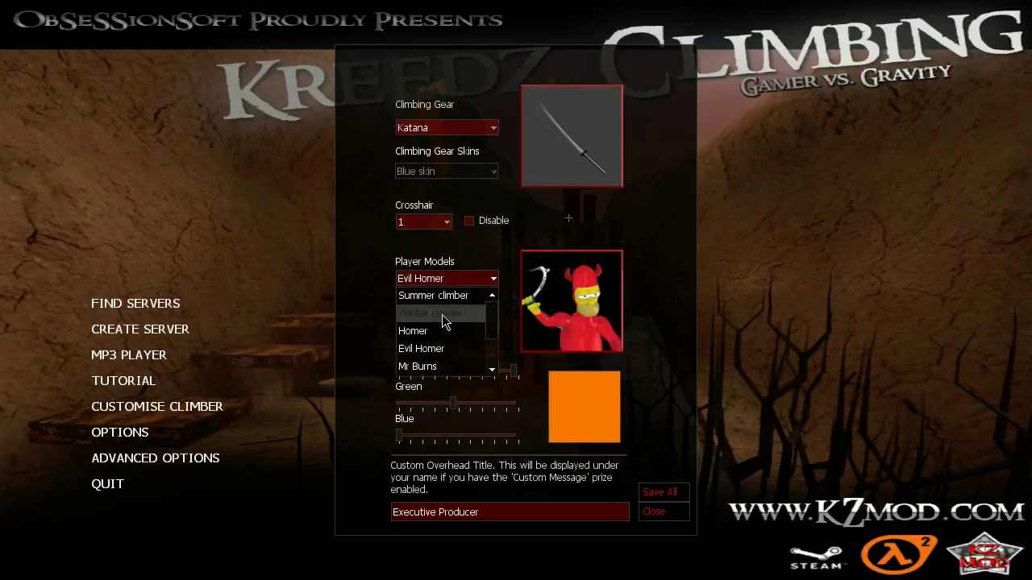
click(442, 314)
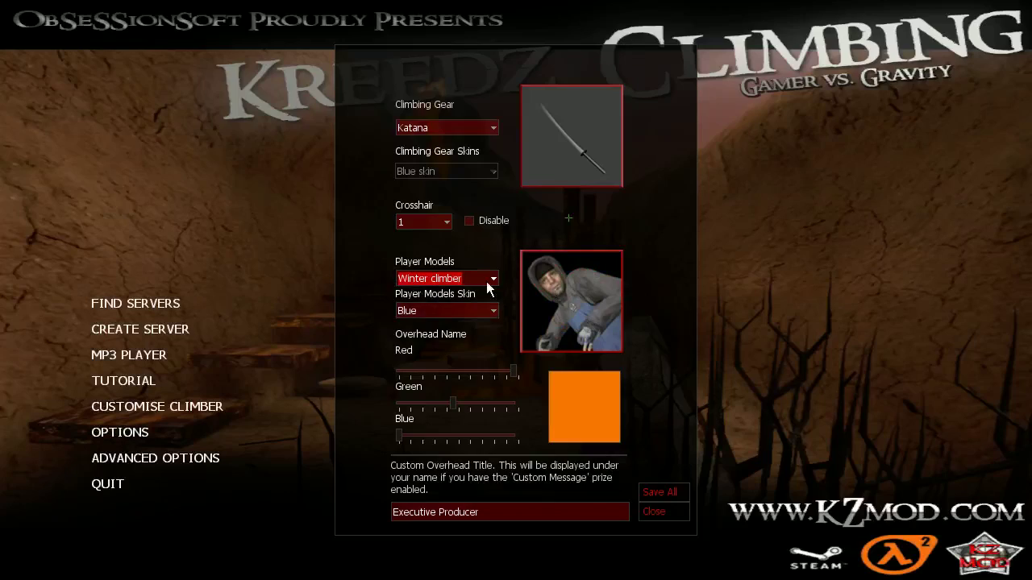
click(493, 279)
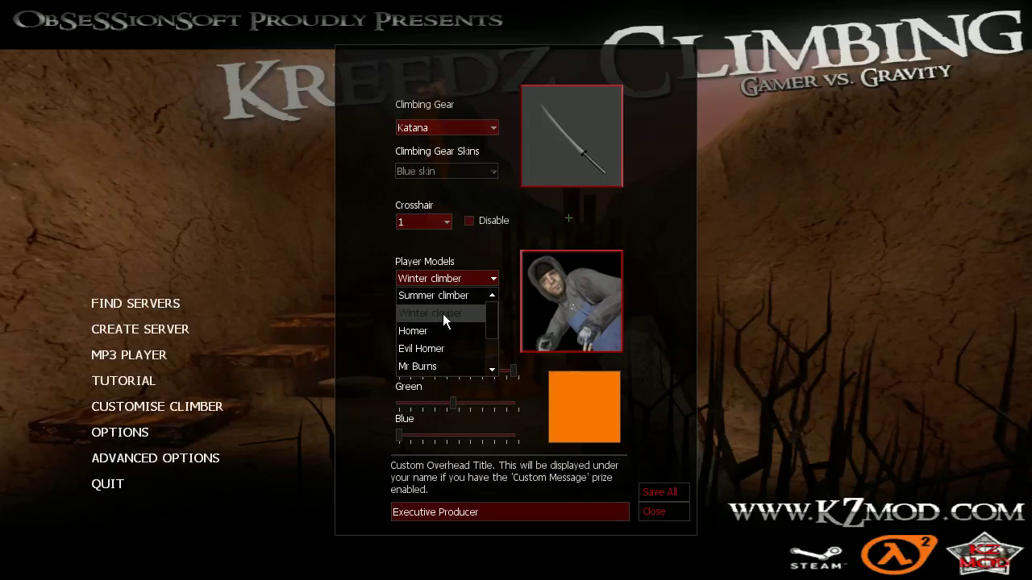
click(443, 313)
click(492, 279)
click(447, 295)
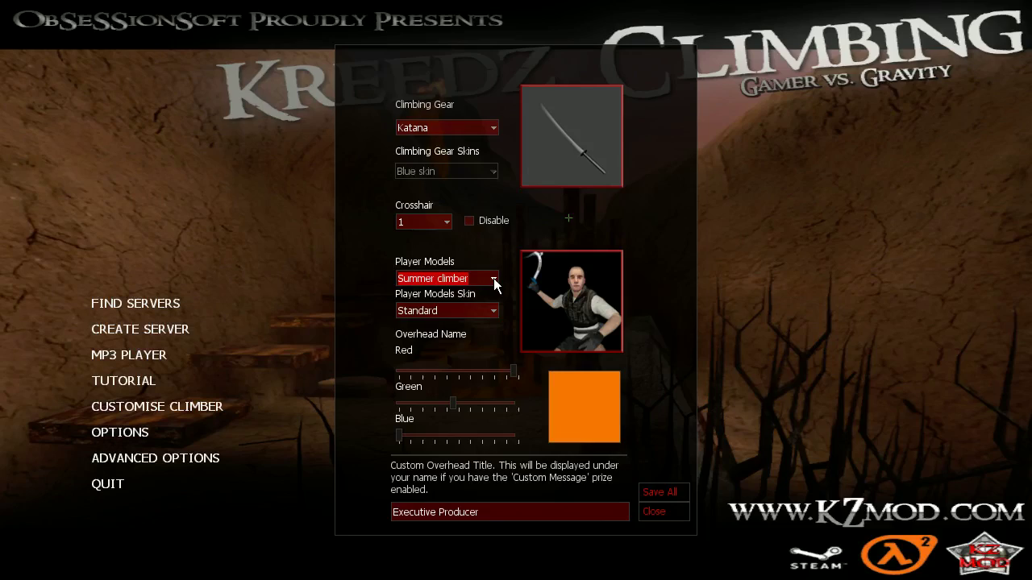
- Try the Homer player model, followed by the Mr Burns model
click(493, 279)
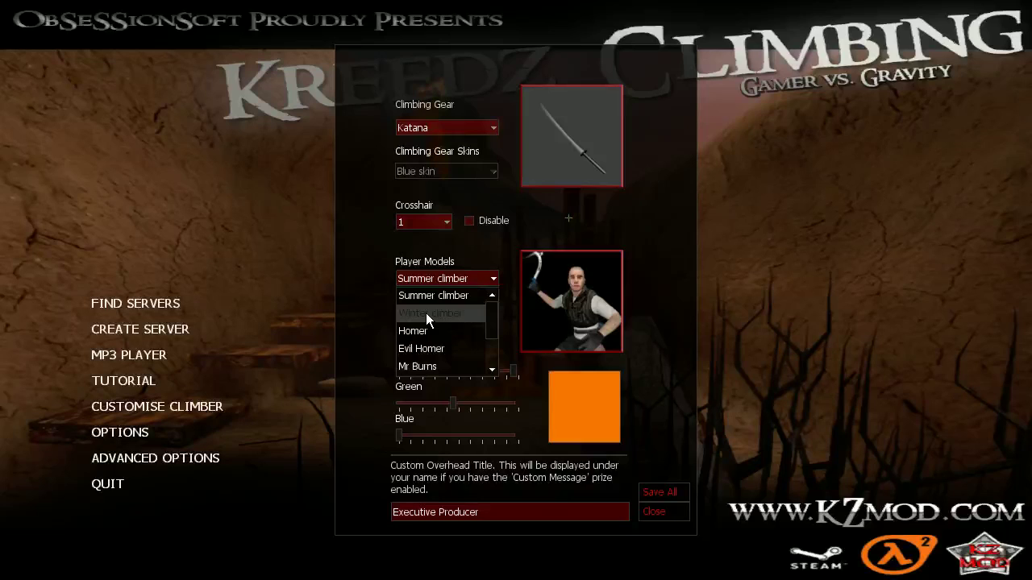
click(425, 312)
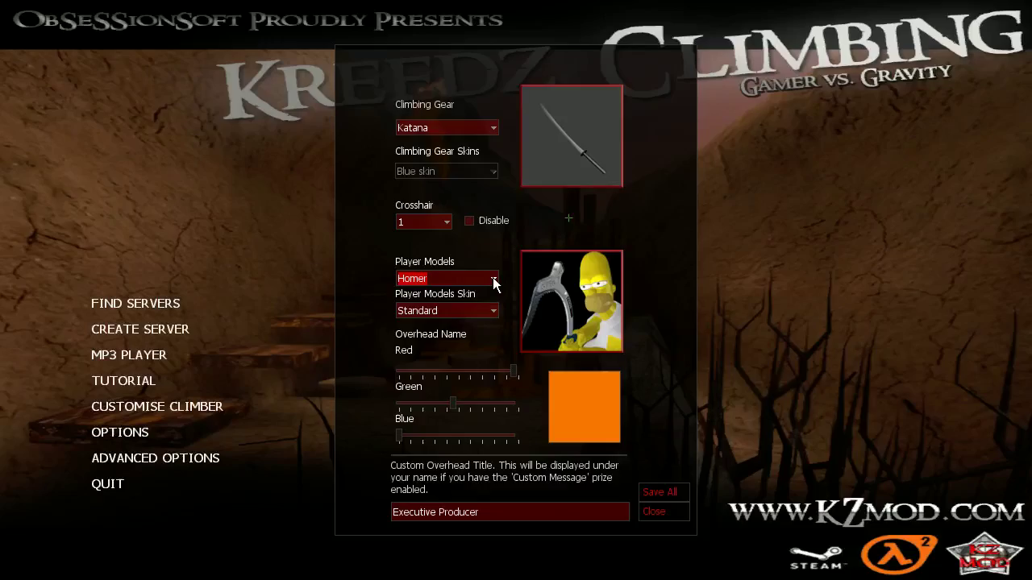
click(494, 279)
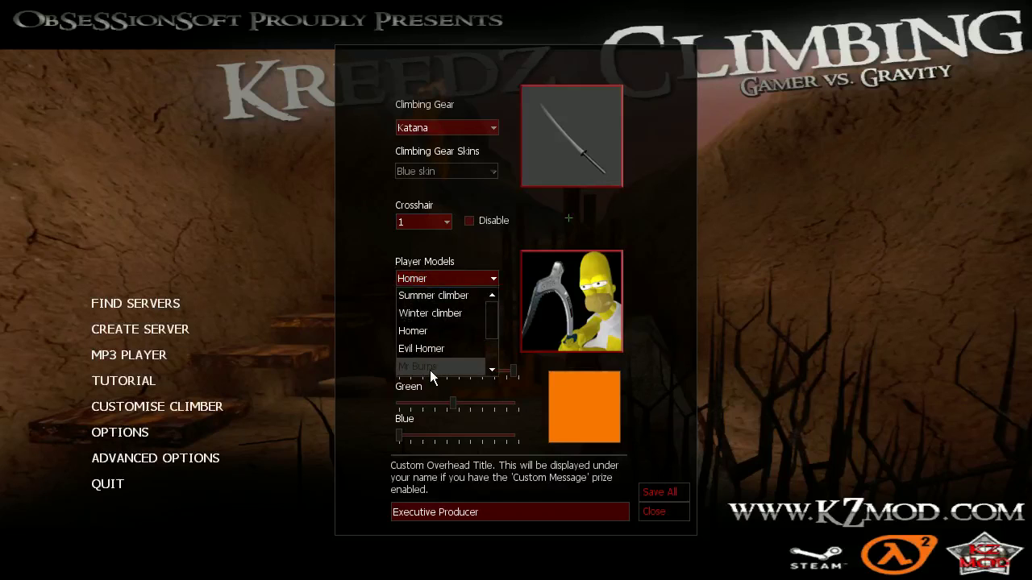
click(430, 367)
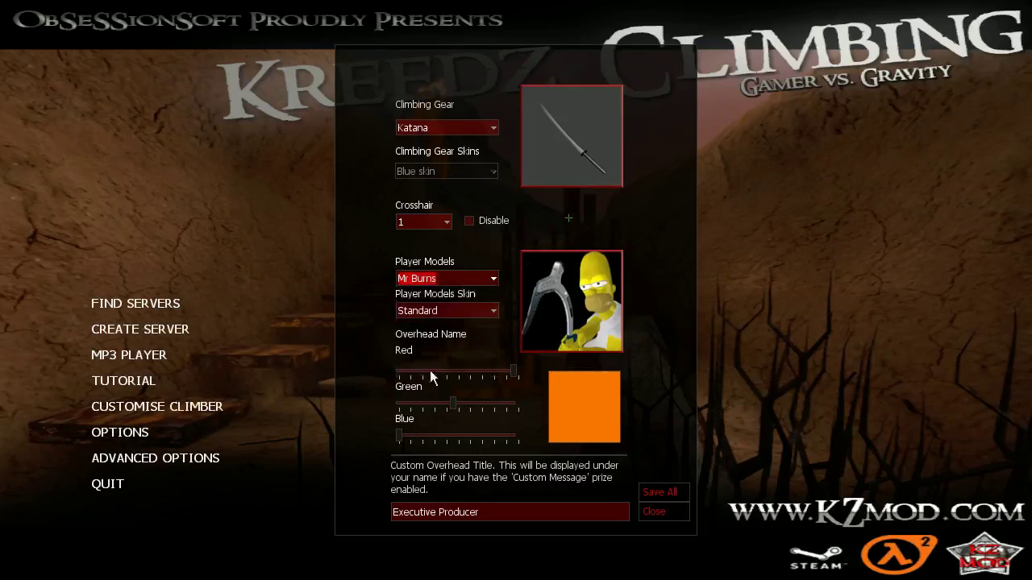
- Switch the player model to Lara and on to Girl Climber
click(492, 280)
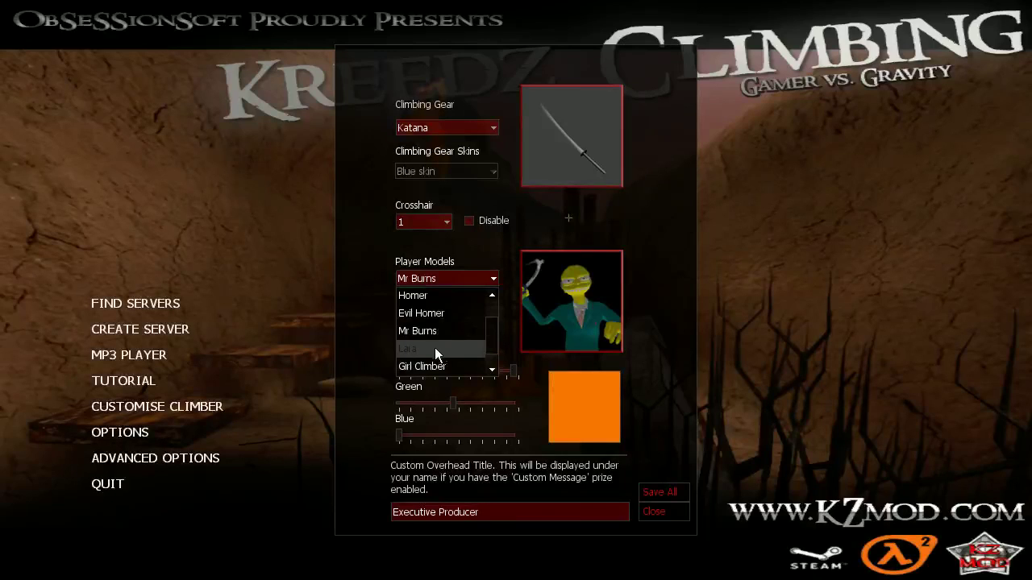
click(435, 347)
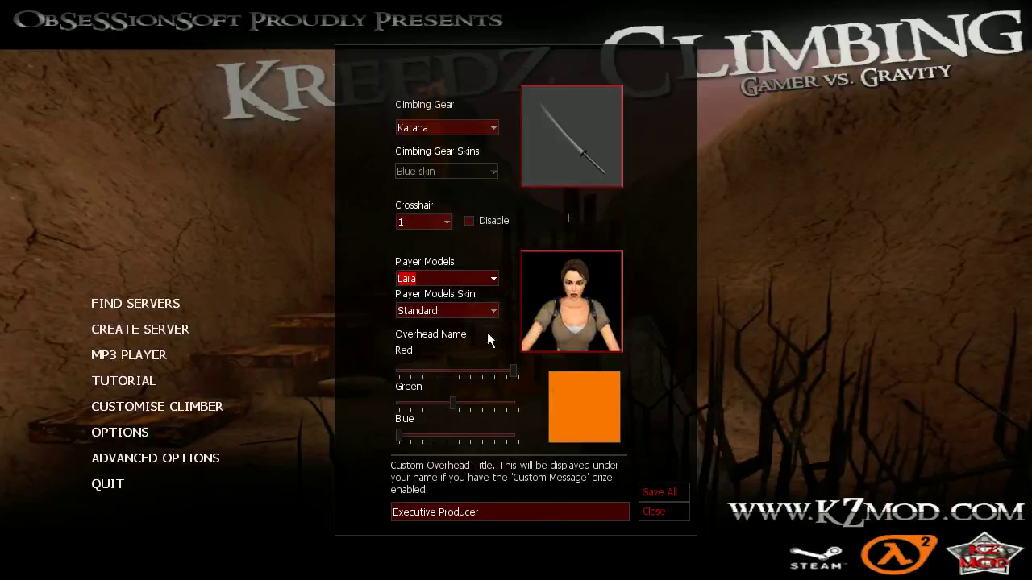
click(495, 280)
scroll(492, 341, down, 1)
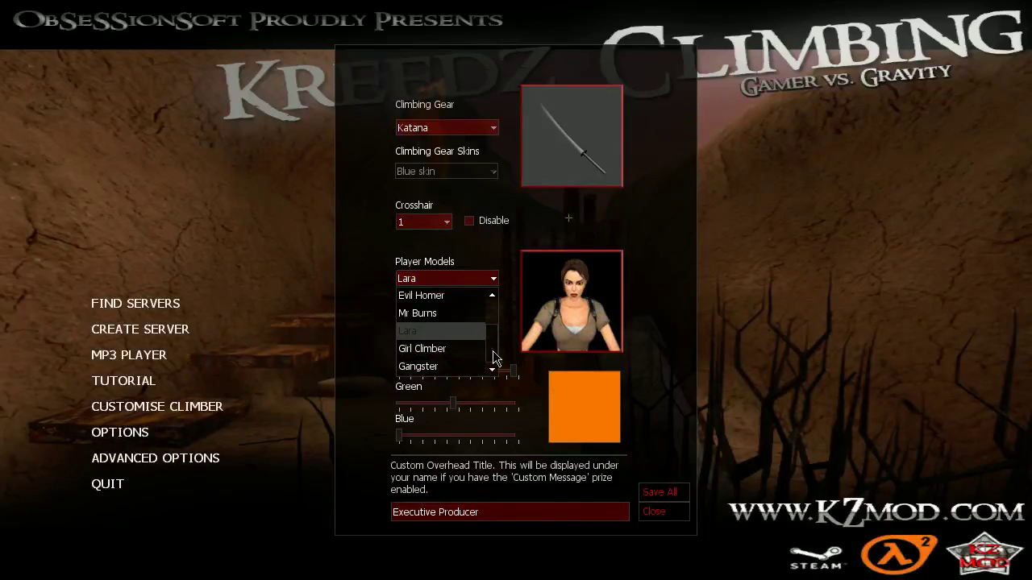
click(450, 347)
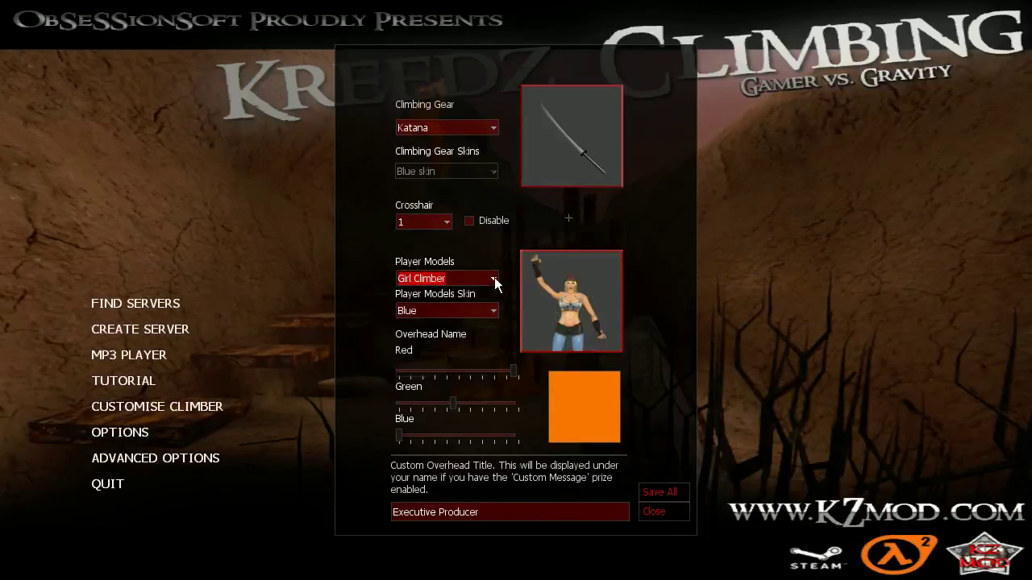
- Preview the Gangster player model with its Standard skin
click(493, 279)
click(451, 366)
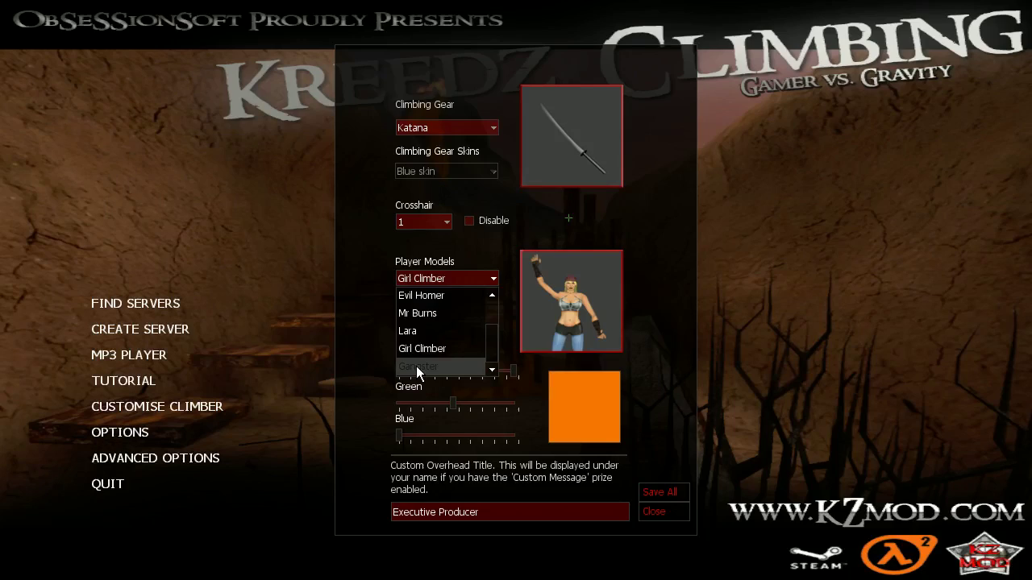
click(416, 366)
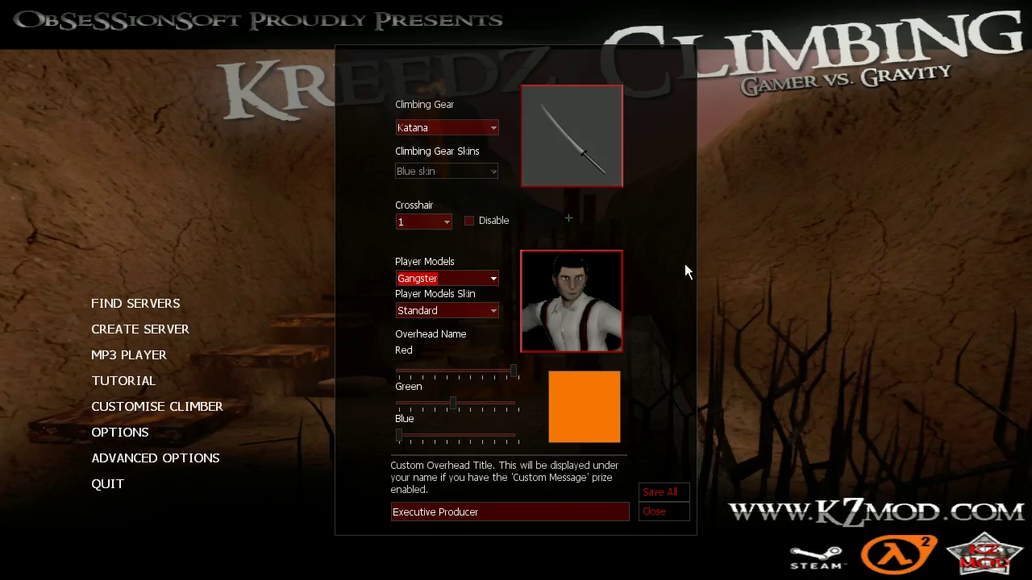
click(494, 311)
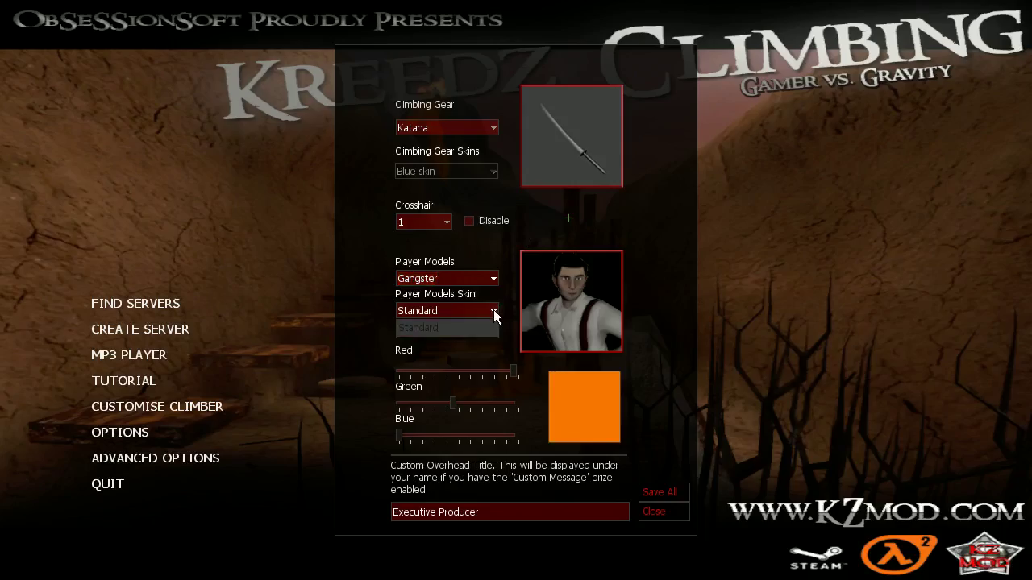
click(494, 327)
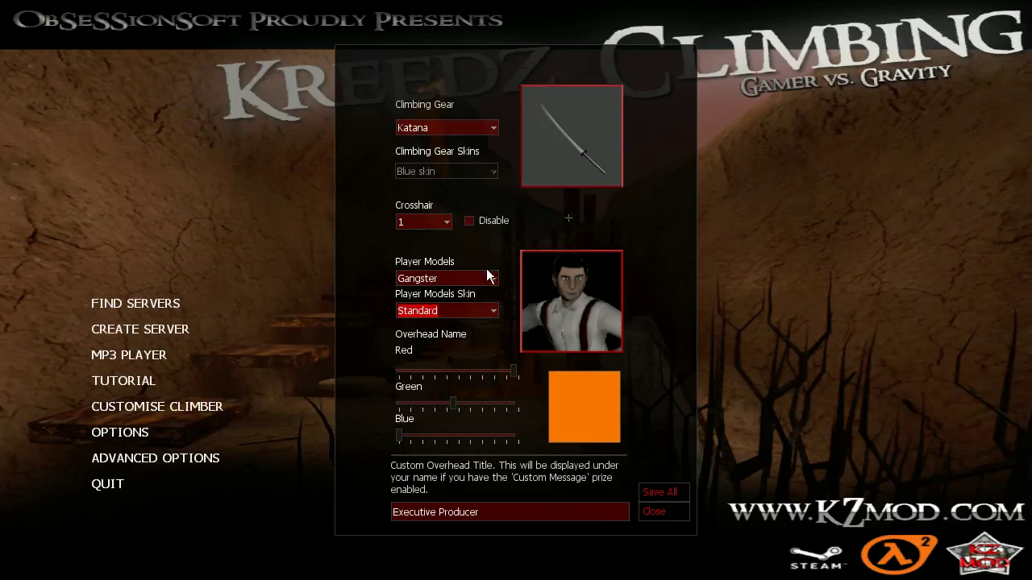
- Set the player model to Homer
click(493, 279)
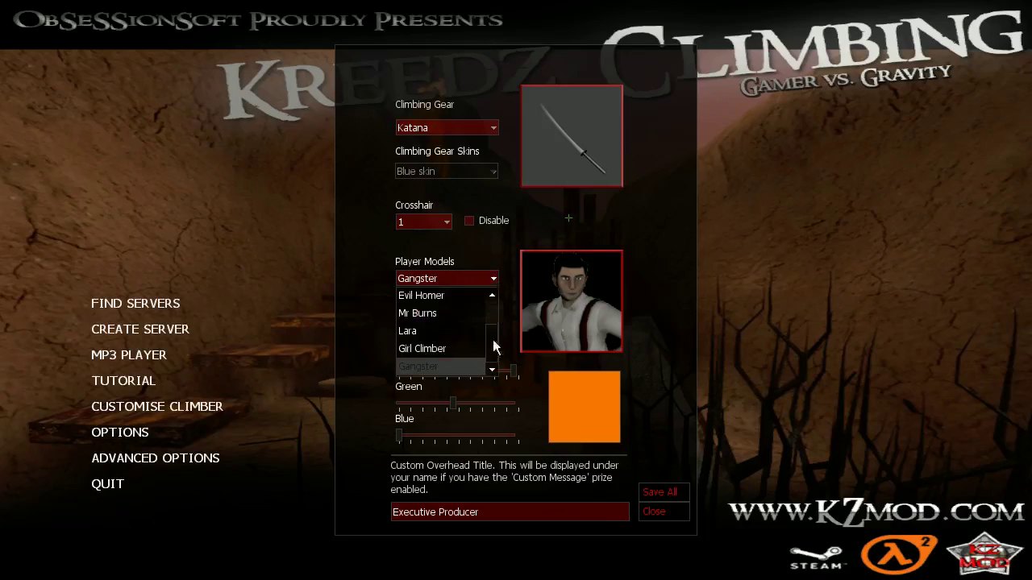
scroll(492, 339, up, 2)
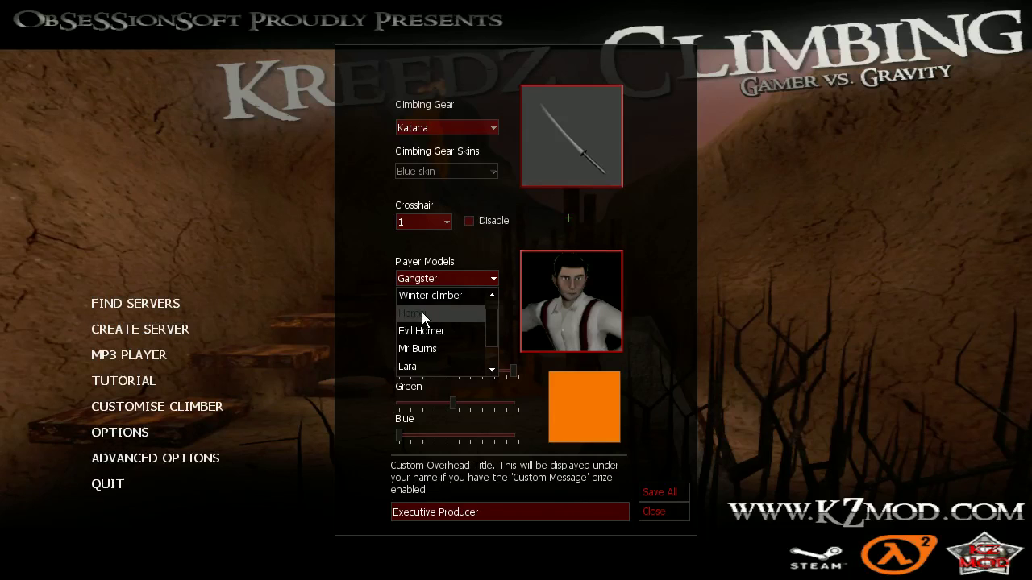
click(422, 314)
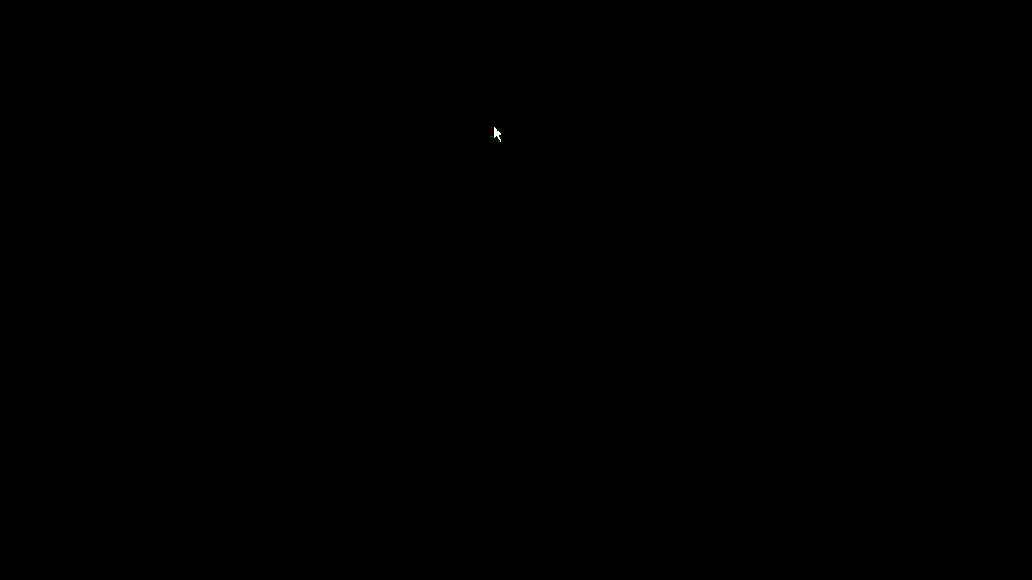
- Change the climbing gear to the Donut
click(494, 126)
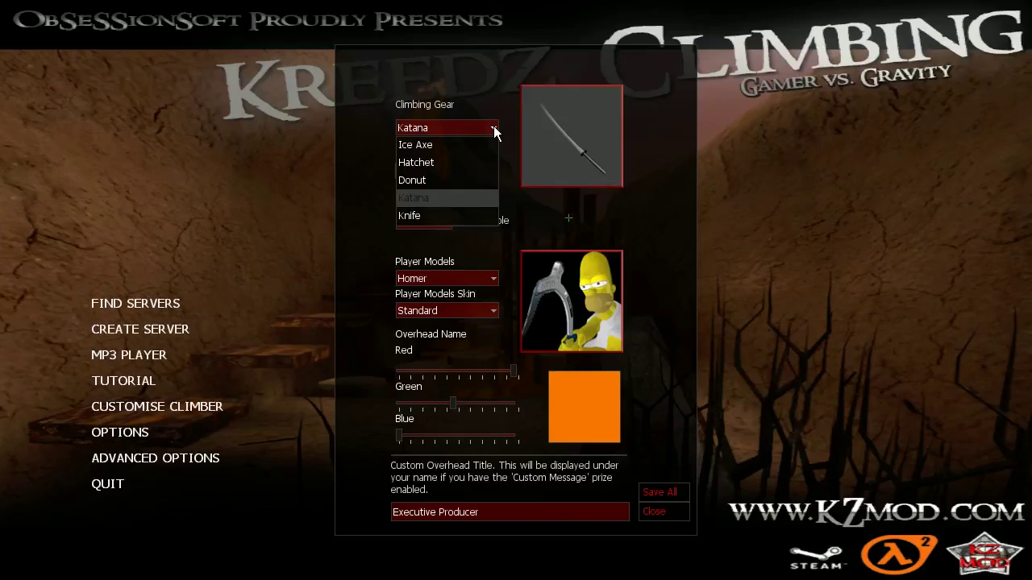
click(498, 97)
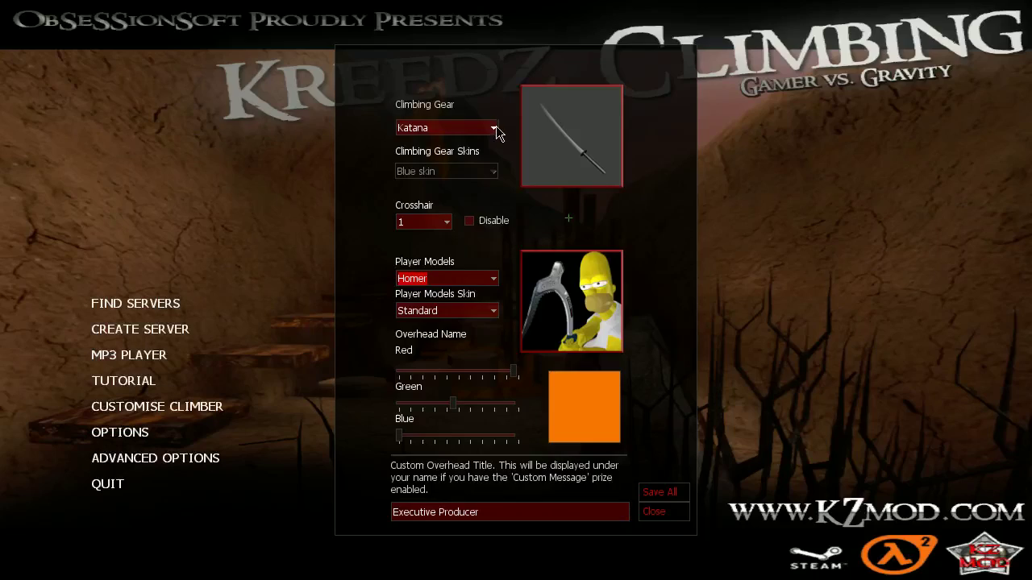
click(496, 128)
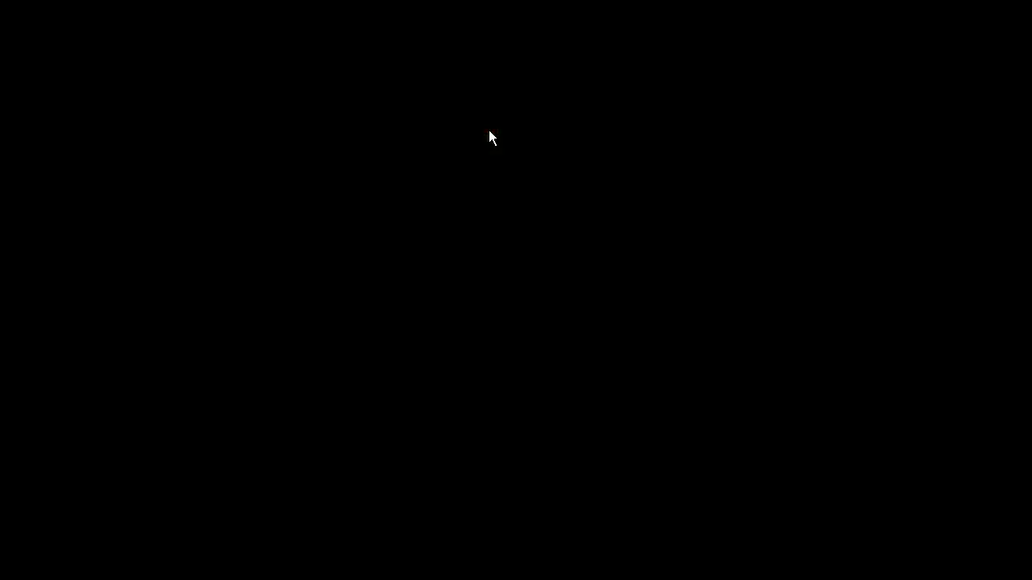
click(493, 129)
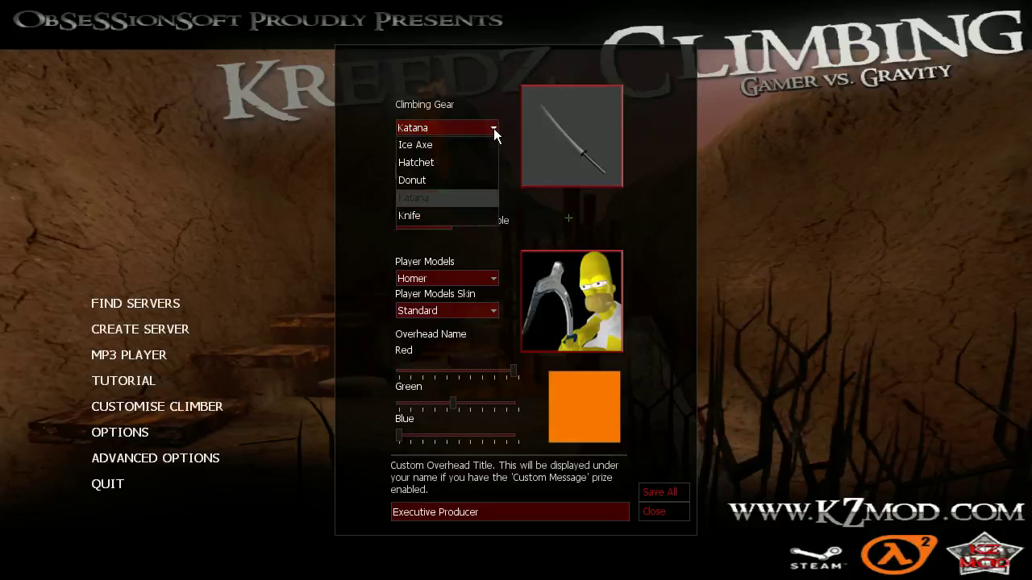
click(417, 184)
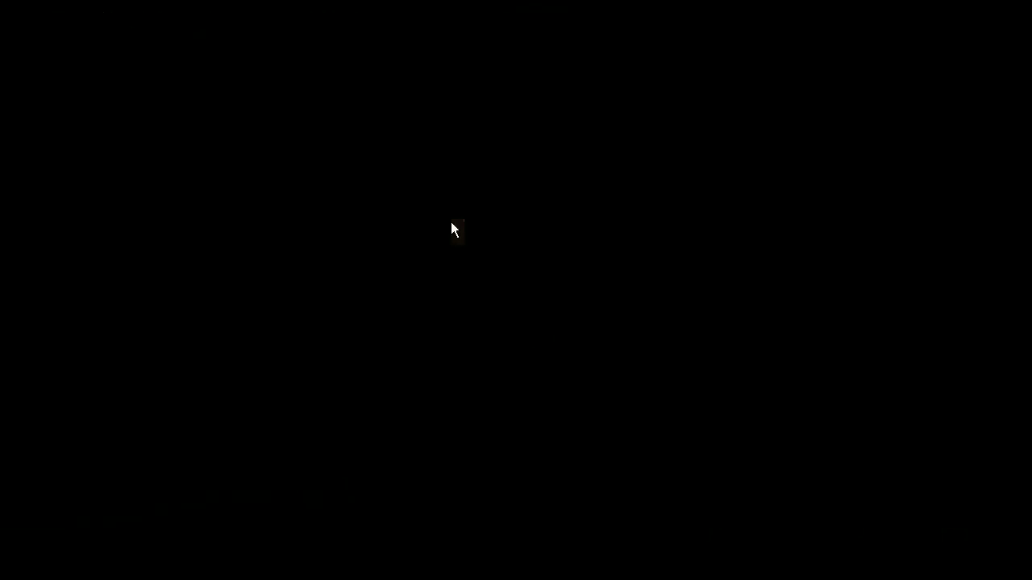
- Try out the Dynamic crosshair, followed by crosshairs 1, 2 and 3
click(449, 222)
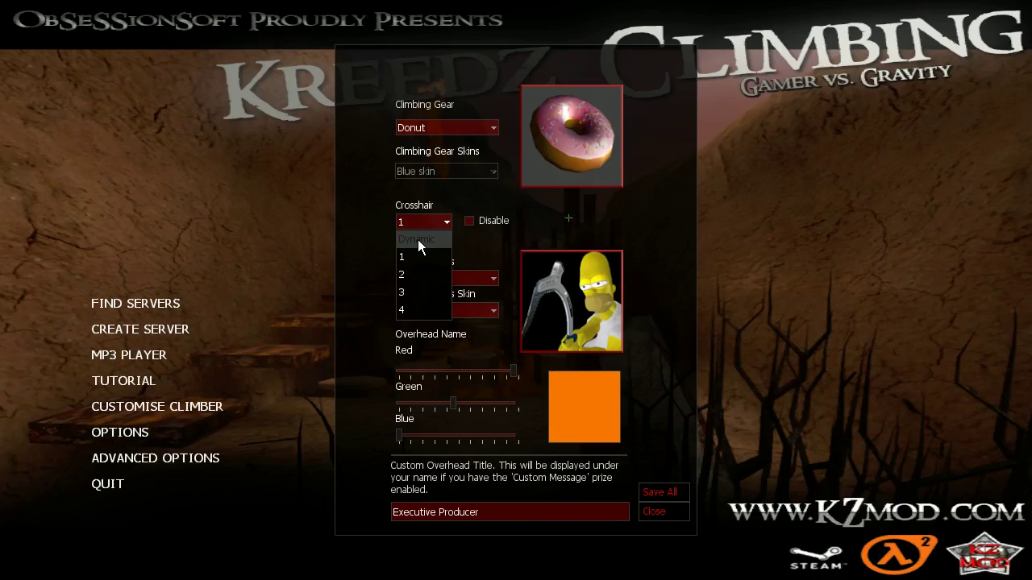
click(417, 240)
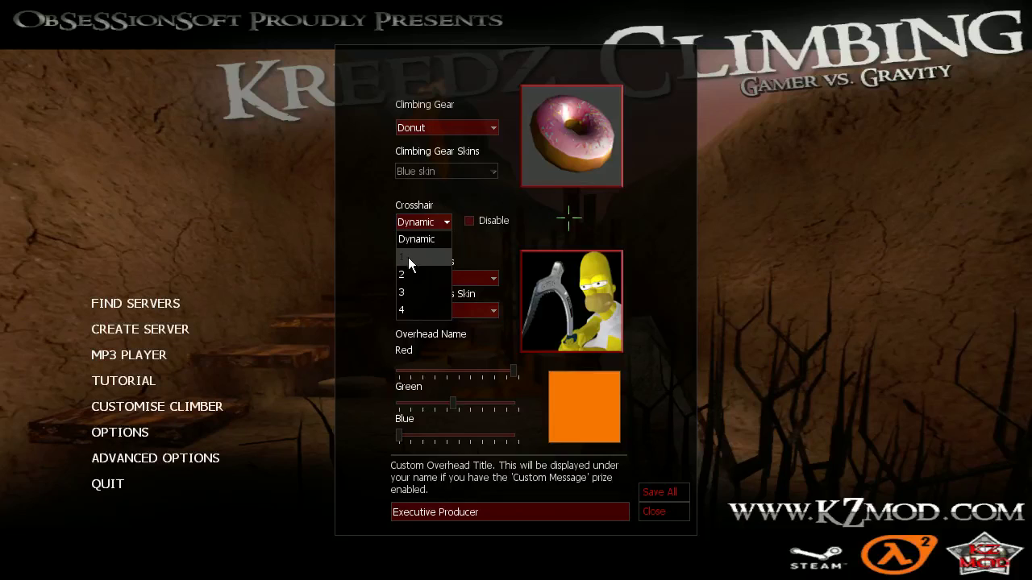
click(407, 257)
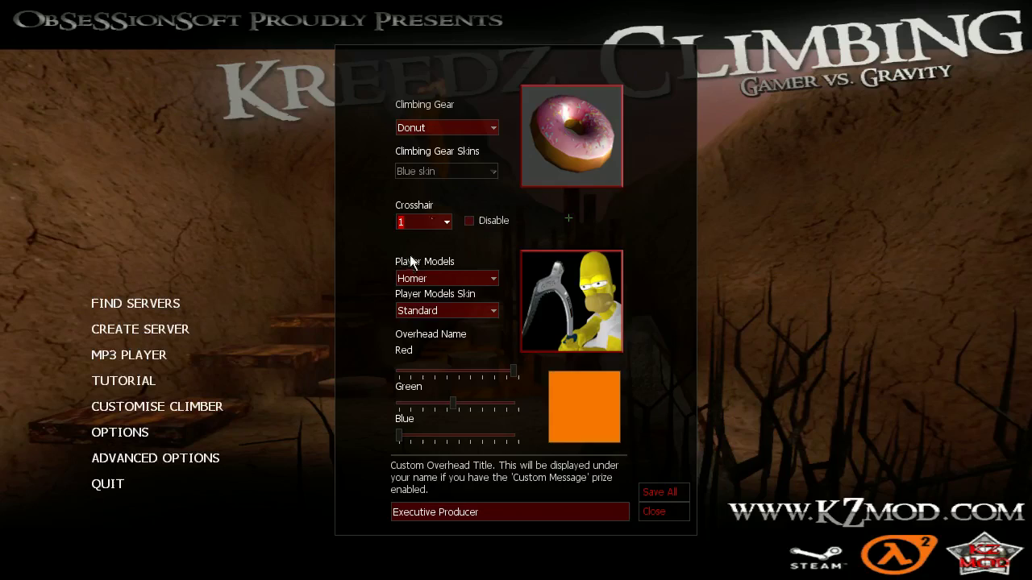
click(448, 219)
click(417, 275)
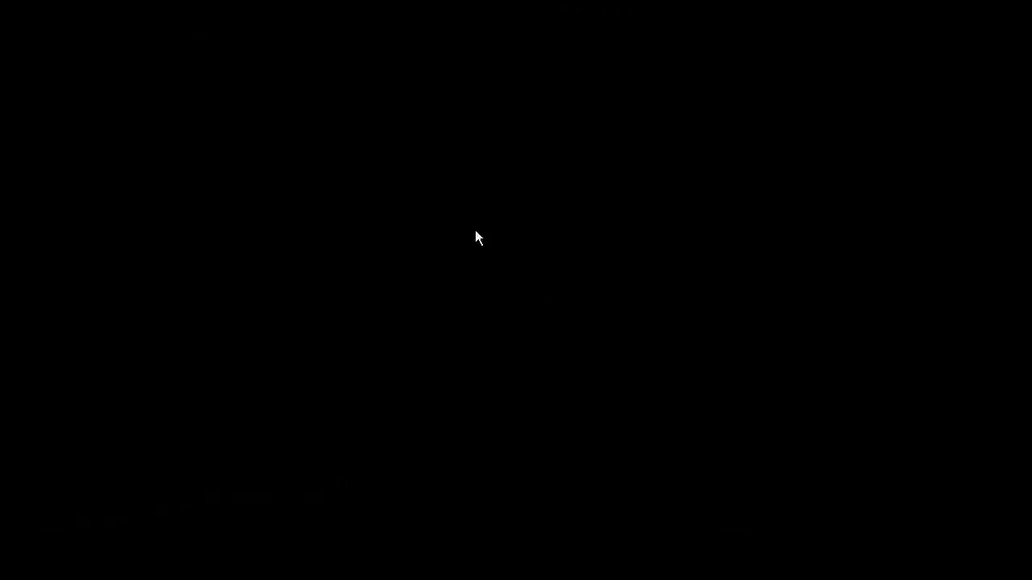
click(448, 223)
click(413, 297)
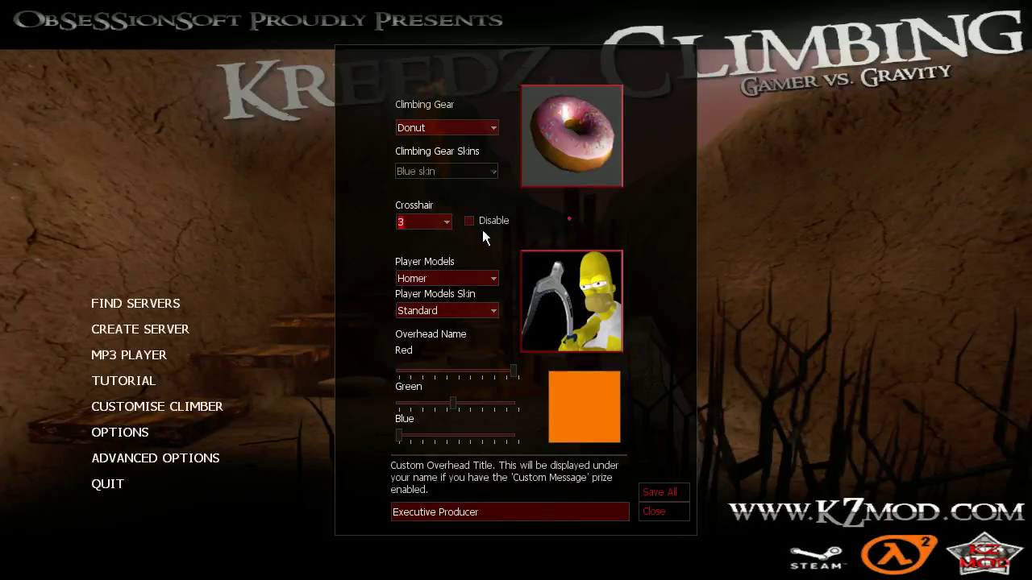
- Set the crosshair to Dynamic, slightly reduce the red in the overhead name colour and save the climber settings
click(449, 226)
click(434, 235)
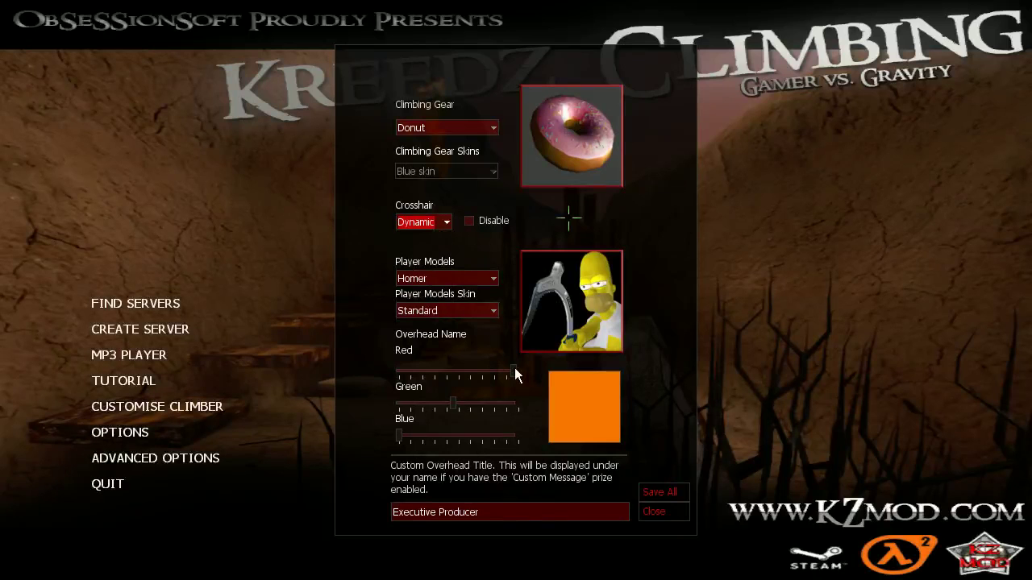
mouse_move(514, 369)
mouse_down()
mouse_move(378, 373)
mouse_move(534, 369)
mouse_move(403, 376)
mouse_move(508, 372)
mouse_up()
click(658, 490)
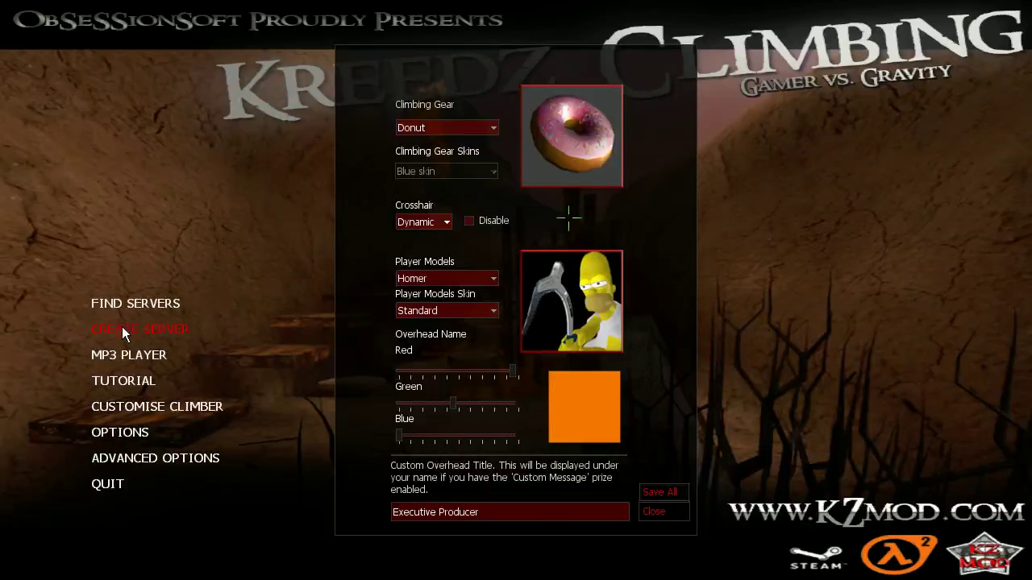
- Start a server on the anotherfuckingmap map and close the climber customisation window
click(125, 332)
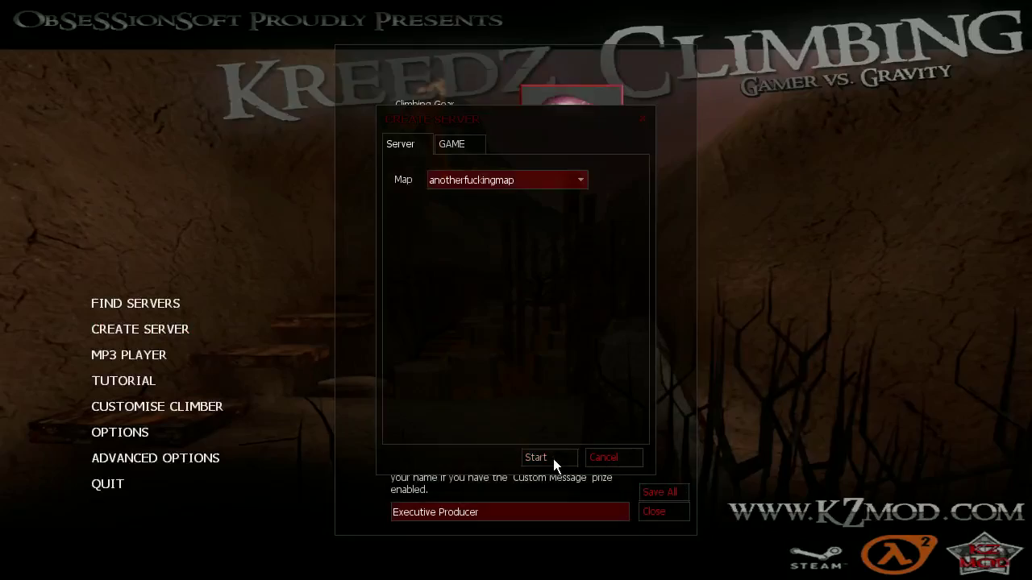
click(553, 458)
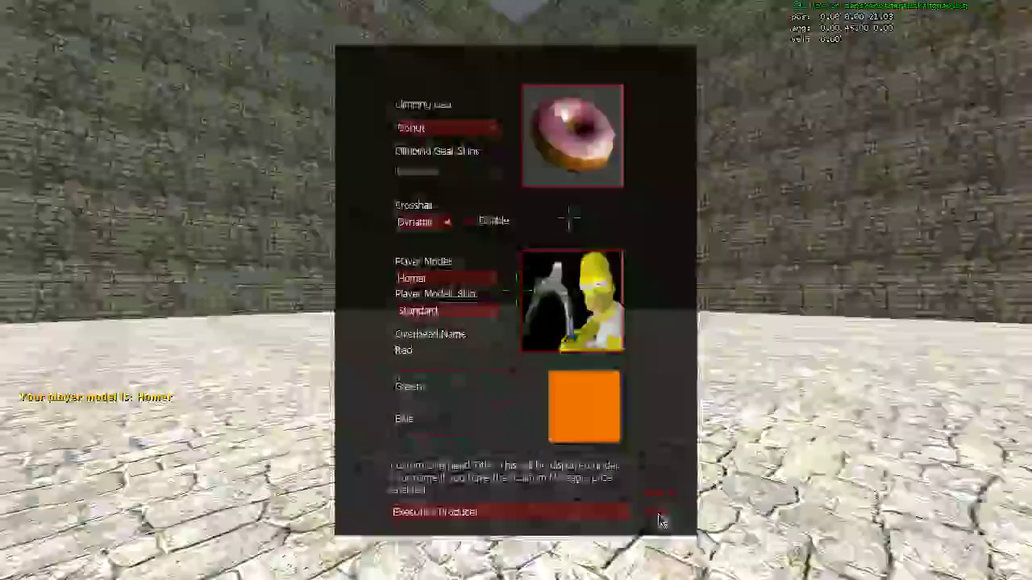
click(653, 511)
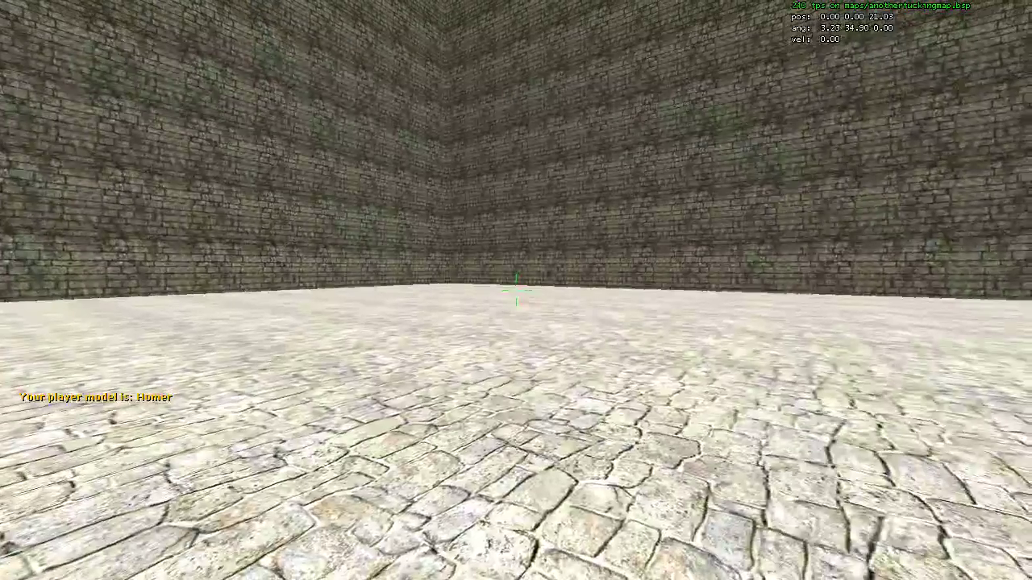
- Walk across the room and strike the stone floor several times with the donut to leave coloured marks
key(w)
key(a)
key(w)
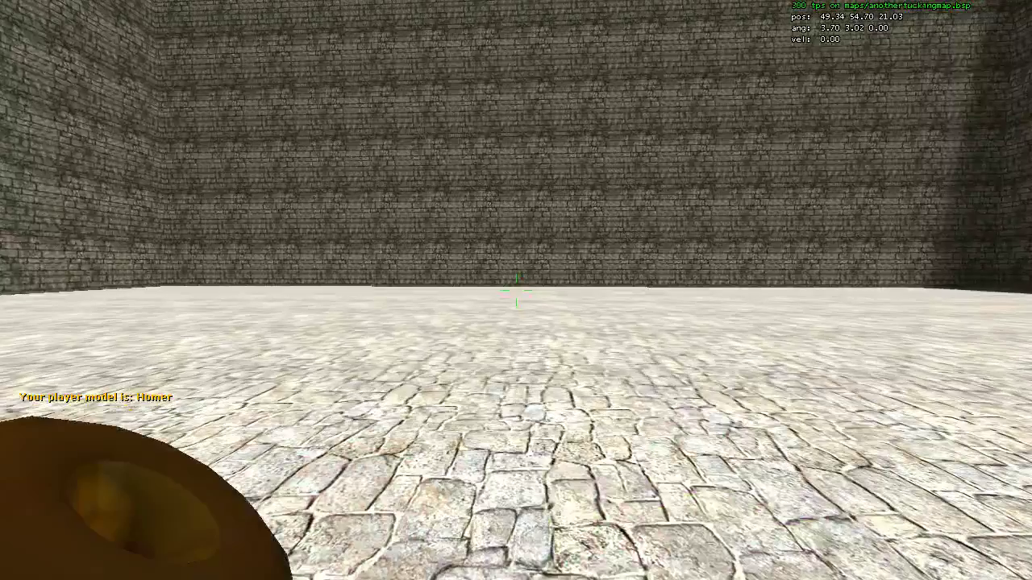
key(w)
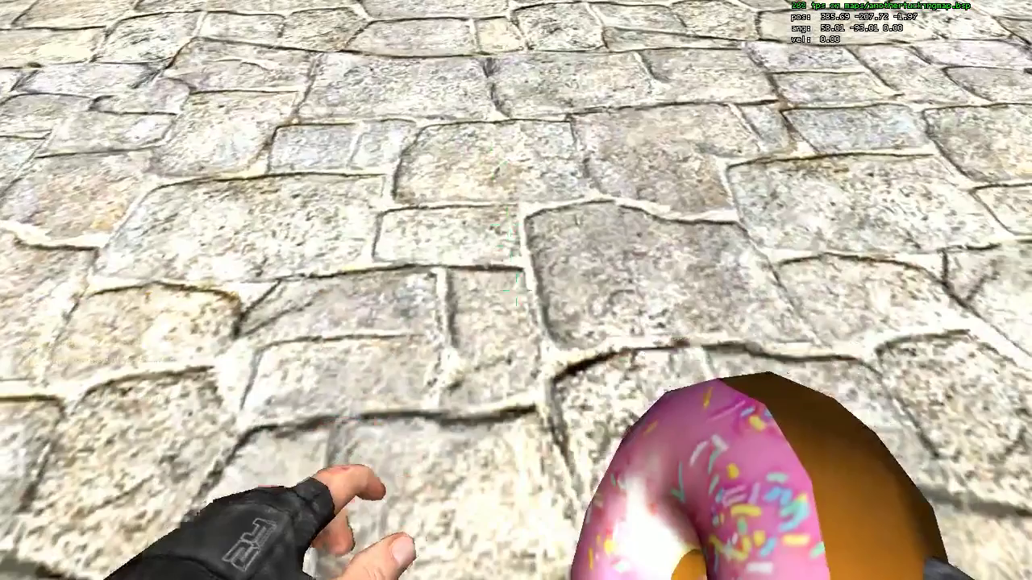
click(516, 284)
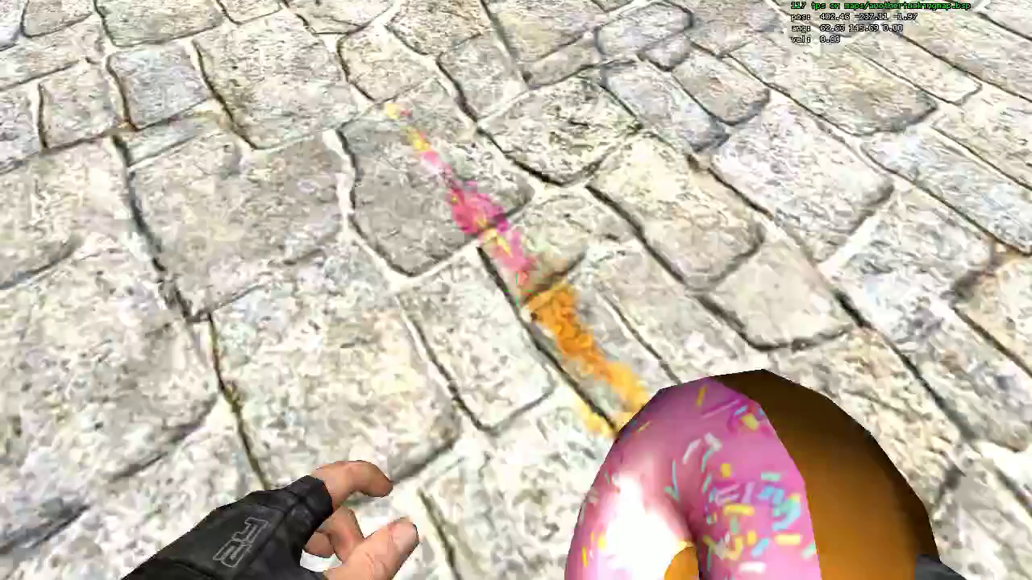
key(a)
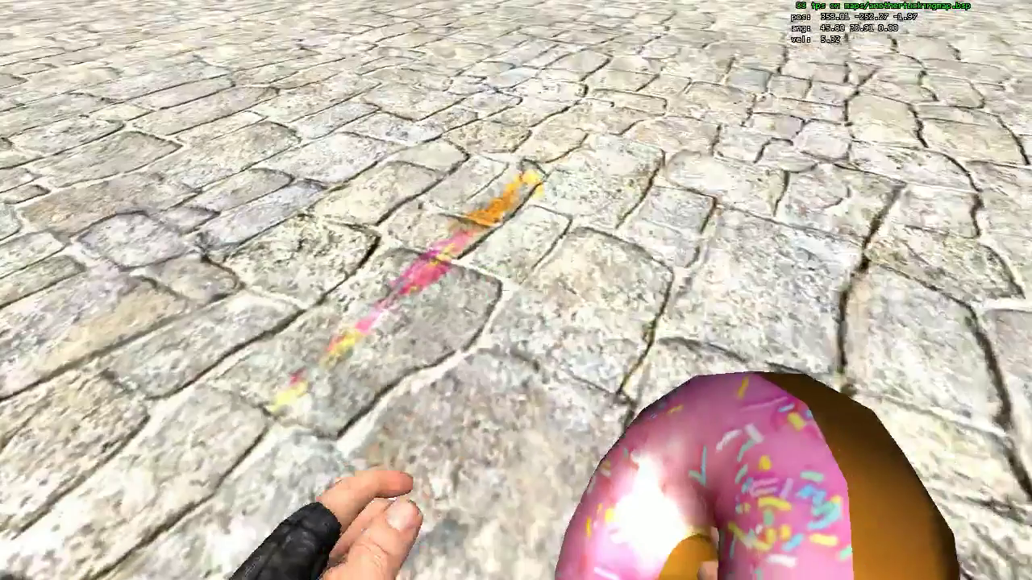
click(516, 284)
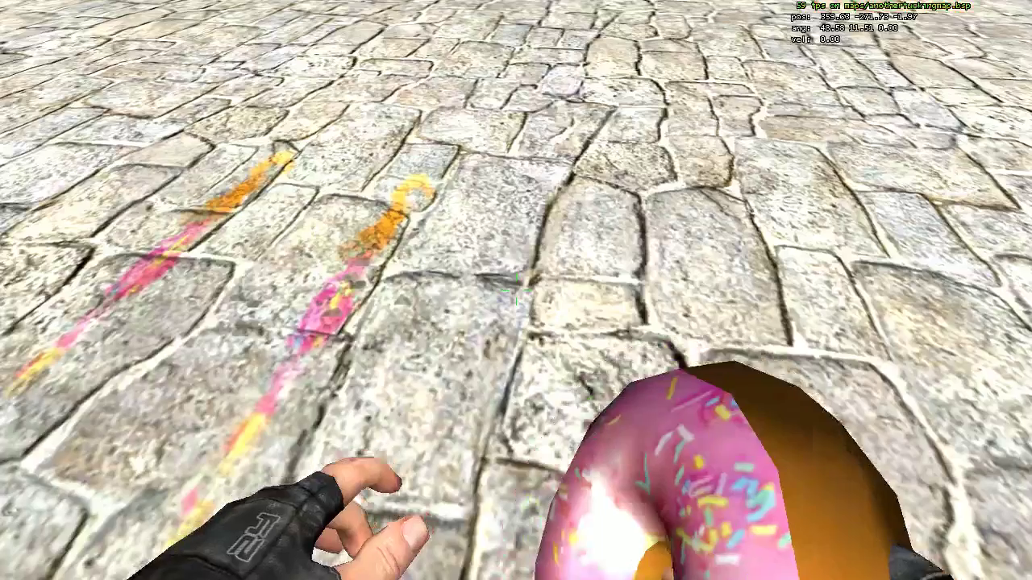
click(516, 290)
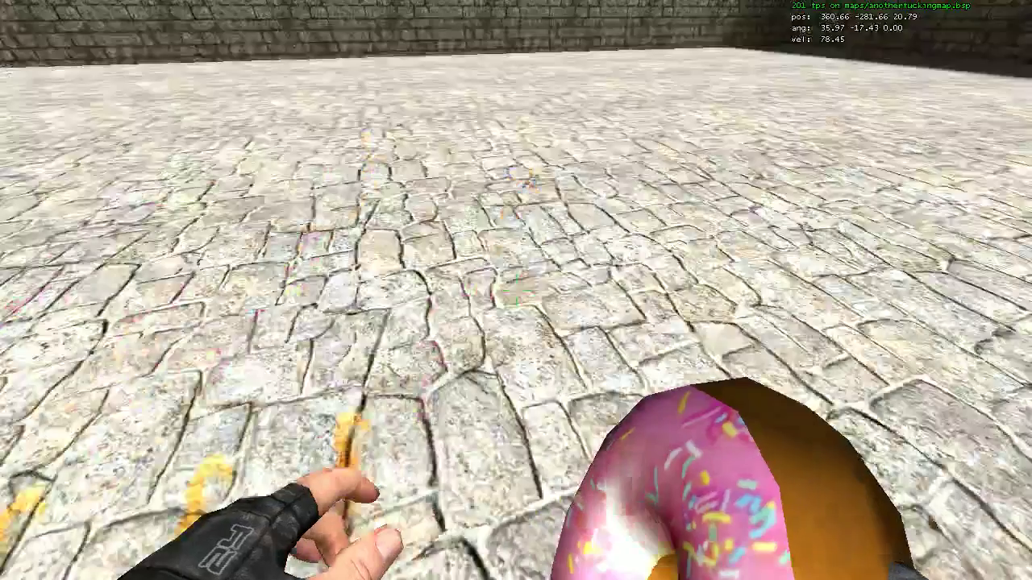
- Walk to the shaded brick wall, mark it with the donut, and crouch to strike the floor nearby
key(w)
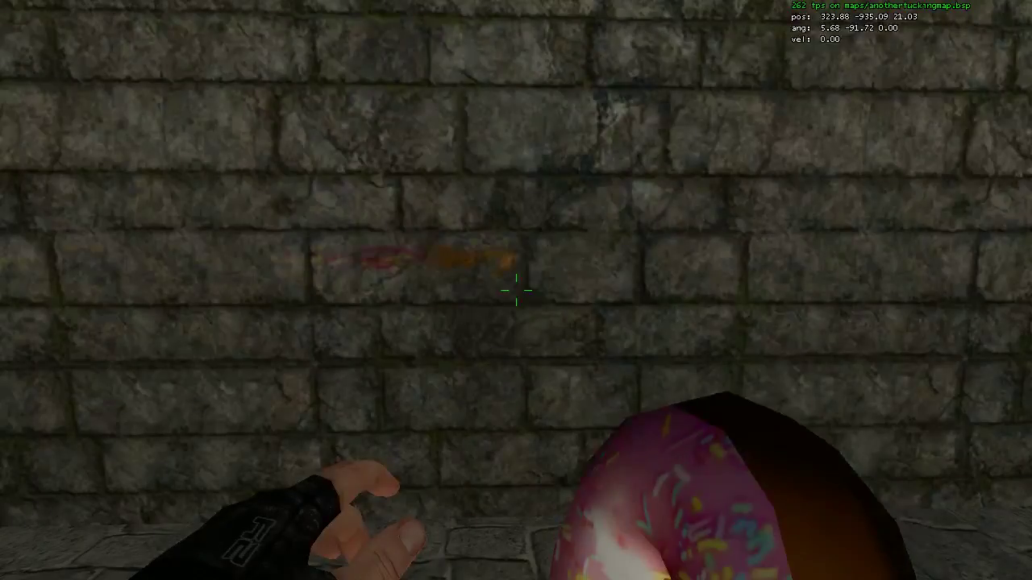
key(w)
key(ctrl)
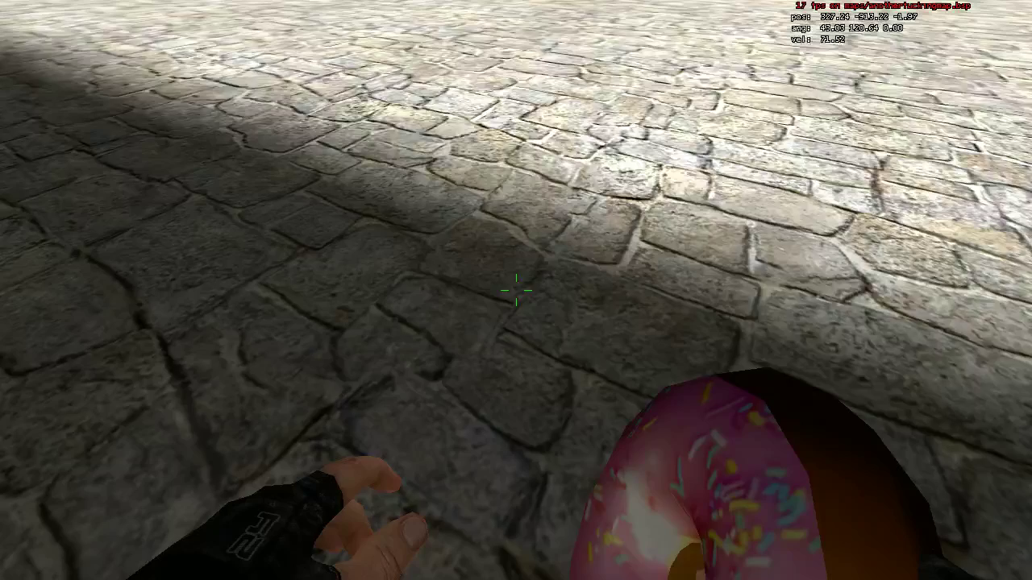
click(516, 290)
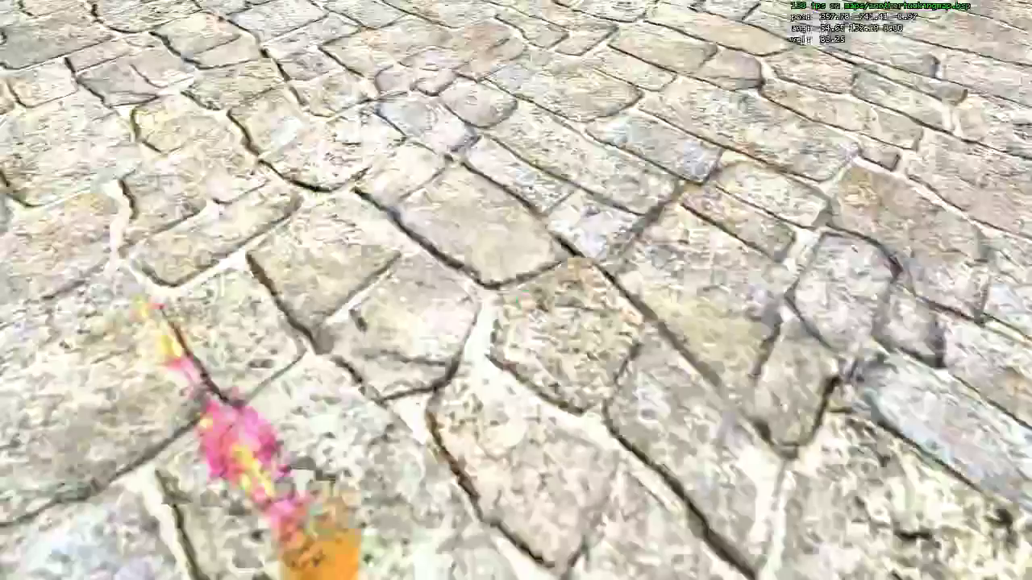
- Move back out across the lit floor towards the far corner, swinging the donut along the way
key(w)
key(d)
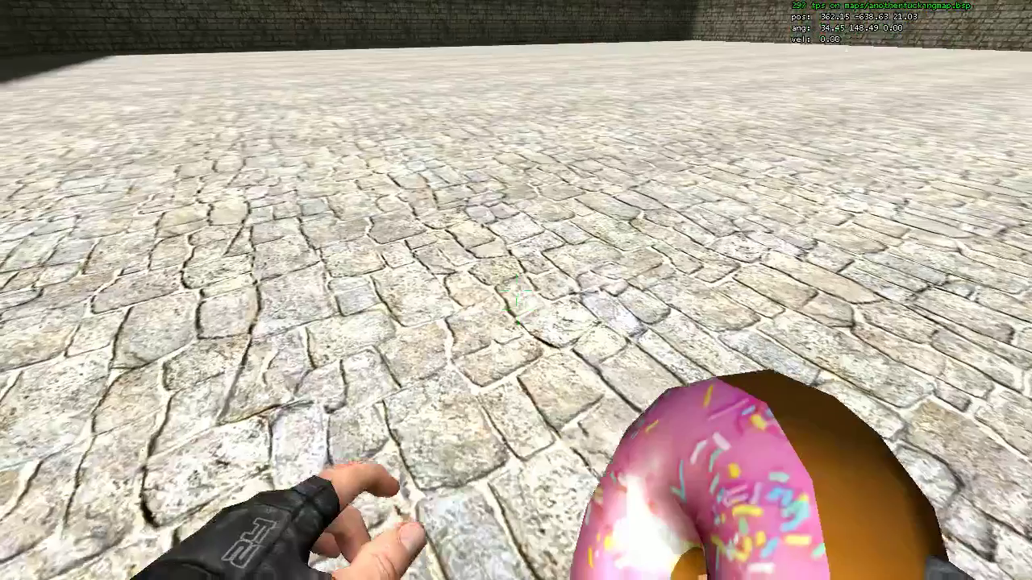
click(516, 291)
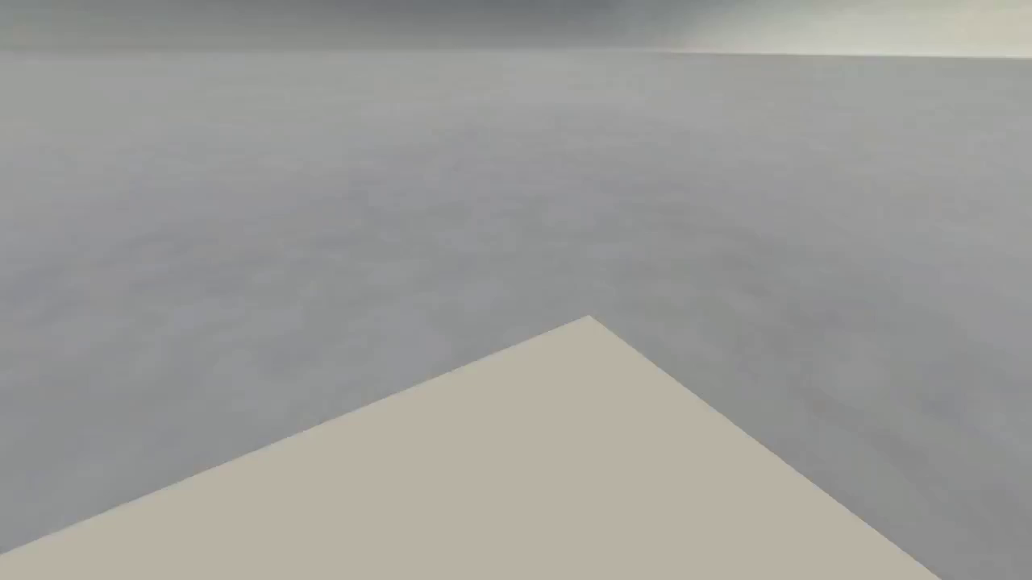
key(w)
key(w)
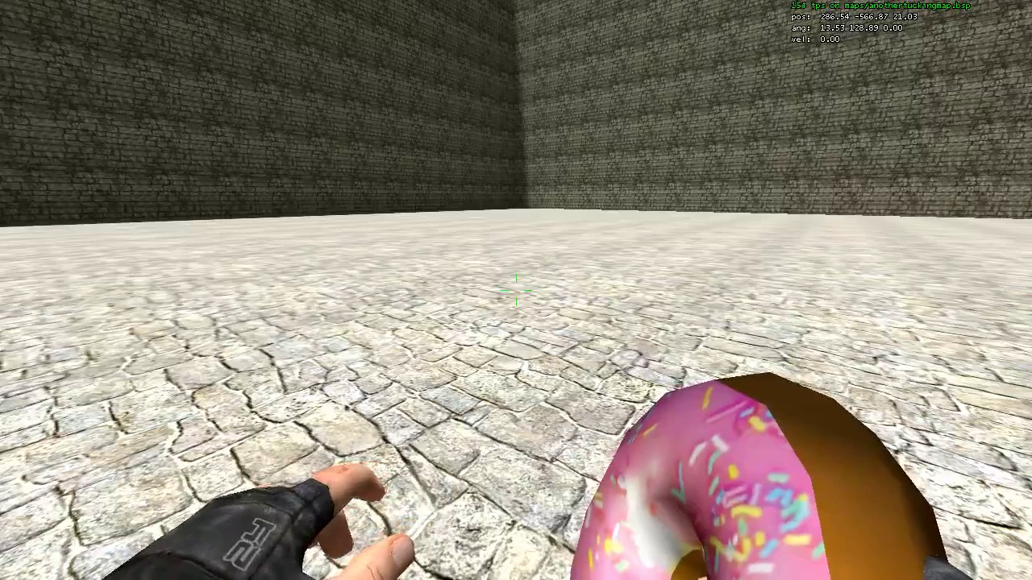
click(515, 290)
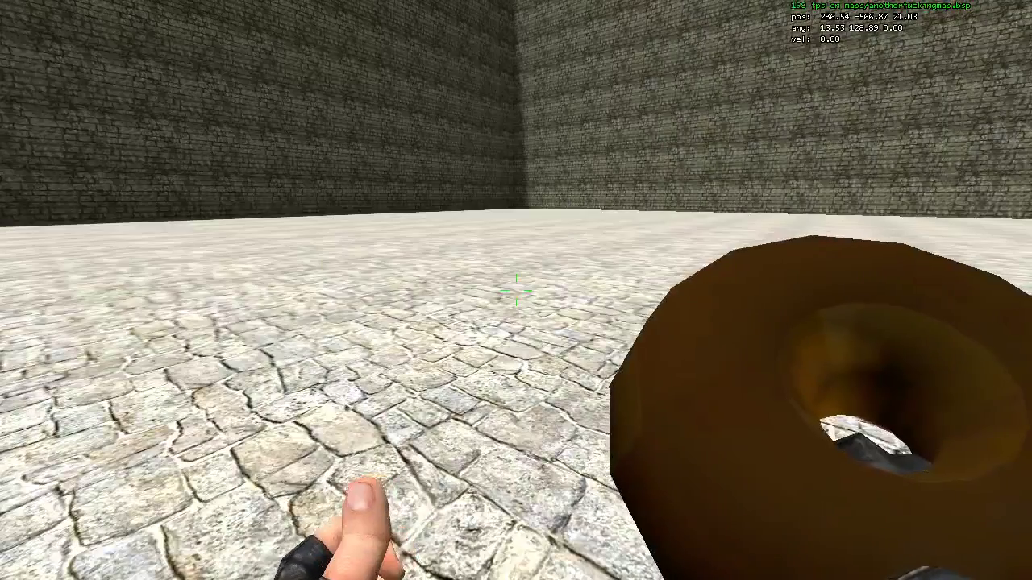
- Swing the donut at the lit stone floor and sidestep a short distance
click(516, 290)
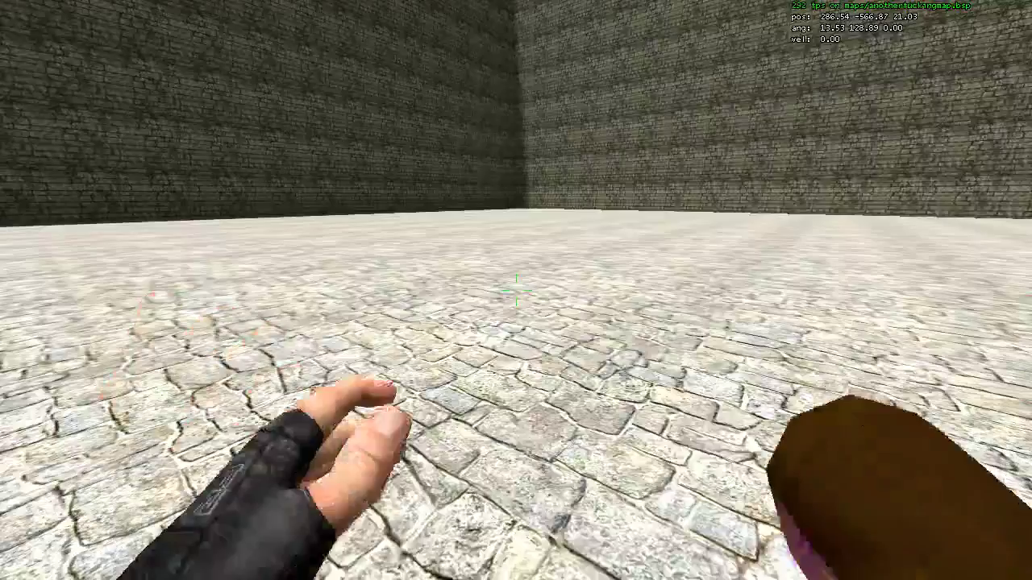
click(516, 290)
key(a)
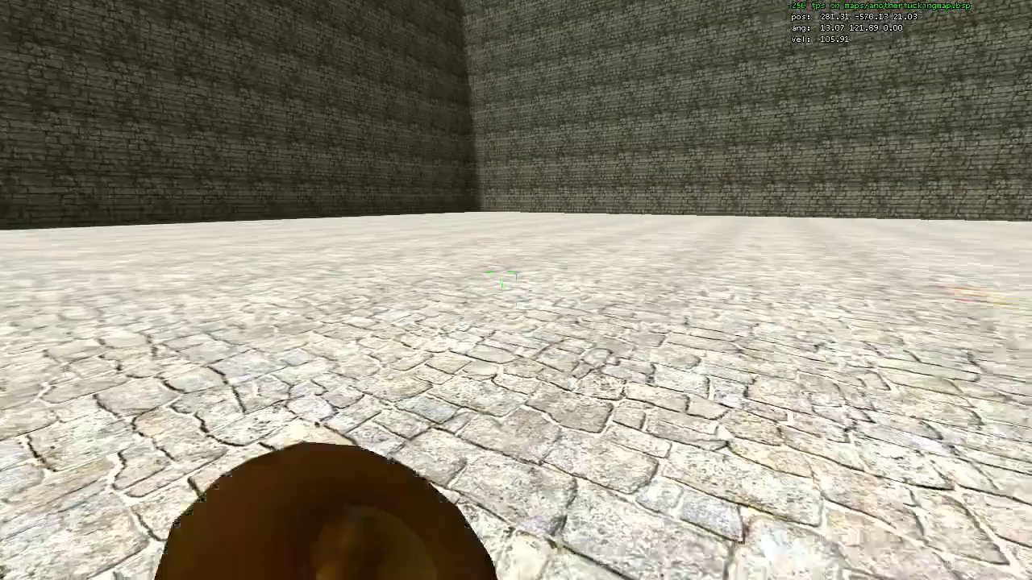
- Open the climber customisation, preview the Katana and Knife, and set the climbing gear to Ice Axe
key(grave)
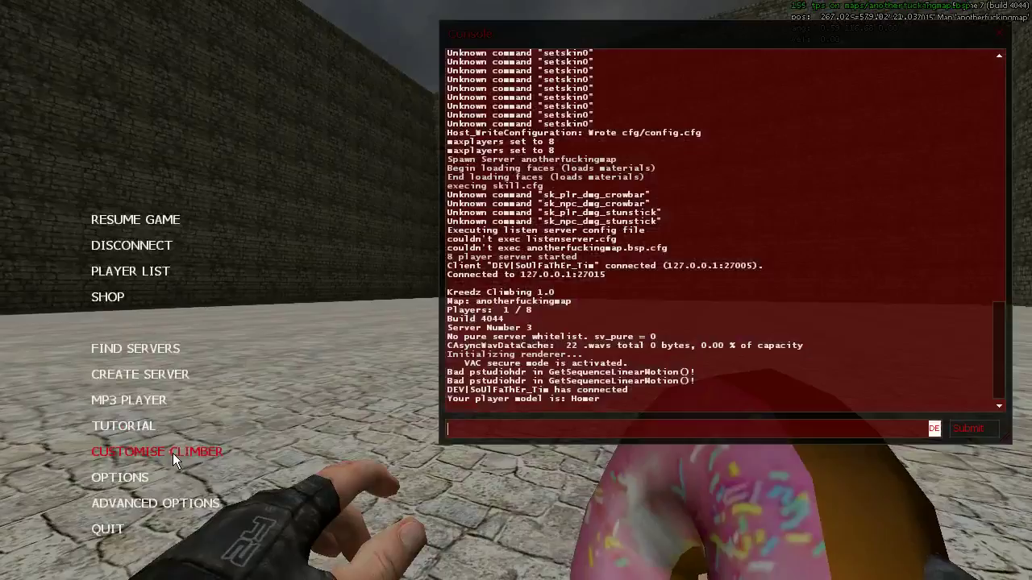
click(173, 453)
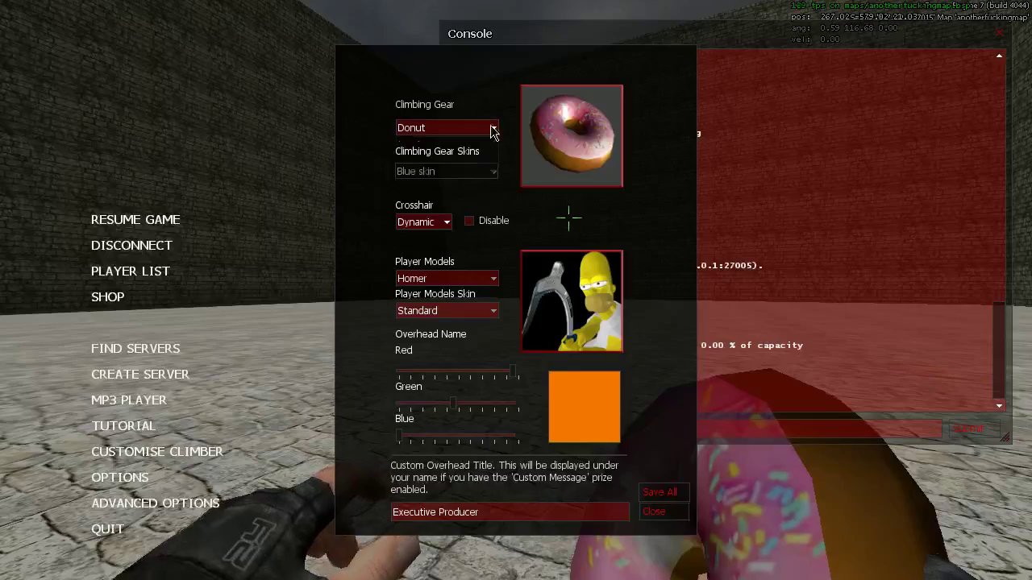
click(489, 129)
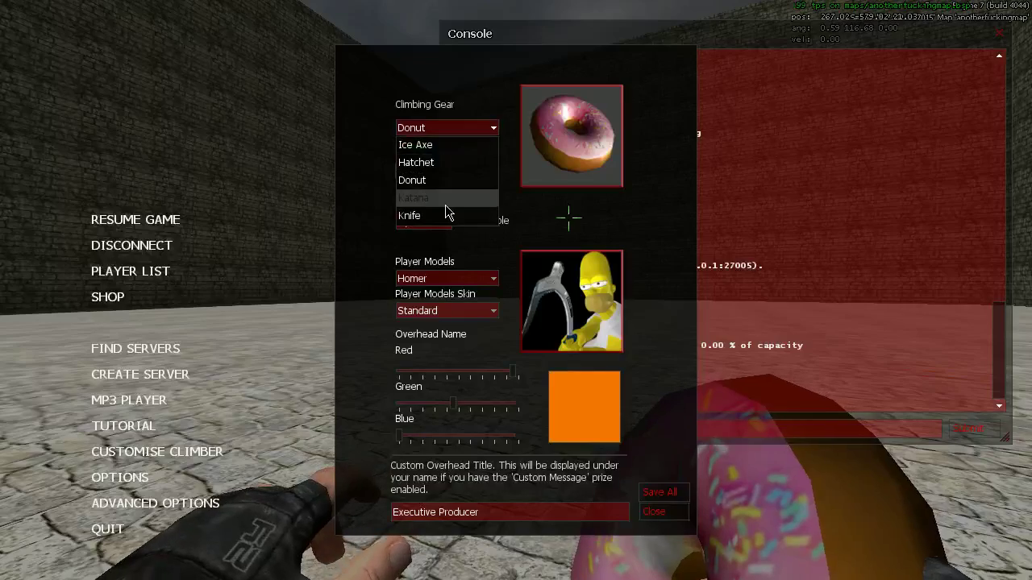
click(445, 199)
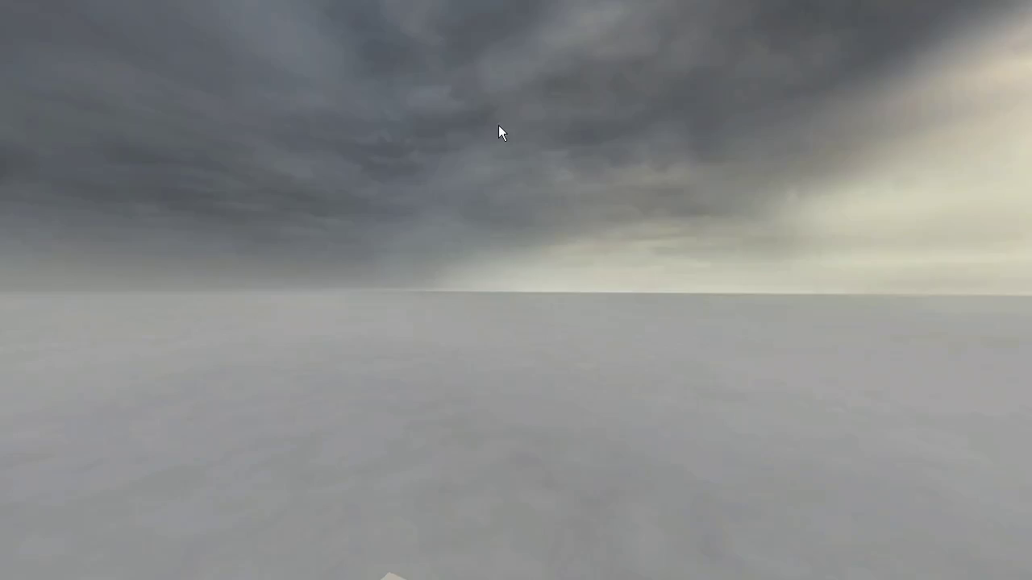
click(498, 129)
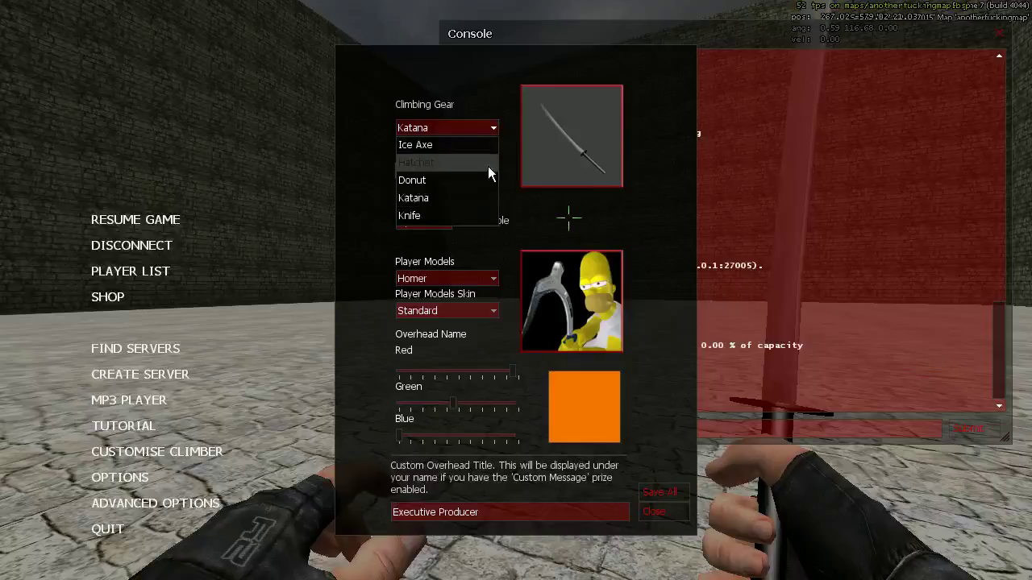
click(466, 215)
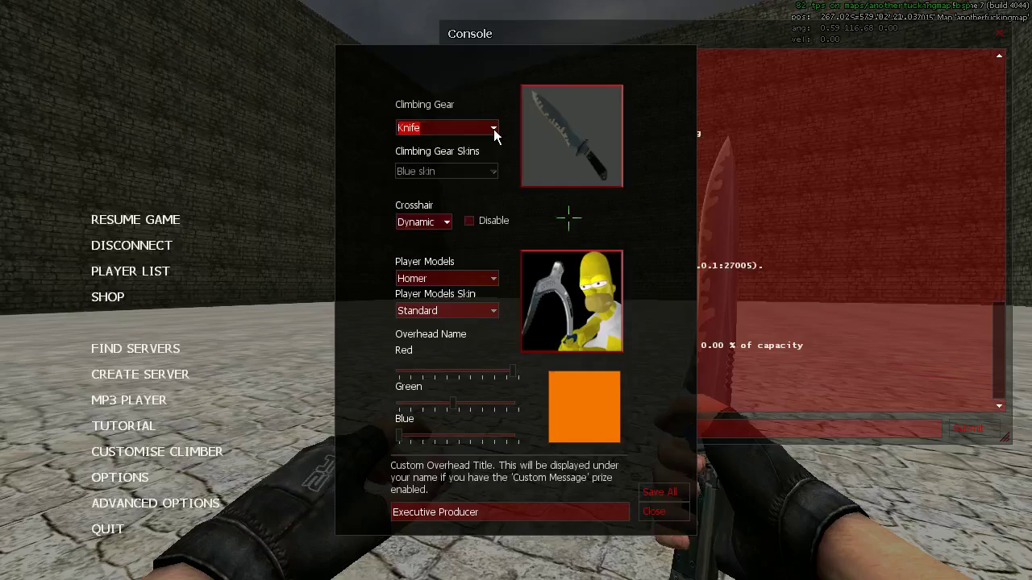
click(491, 129)
click(472, 145)
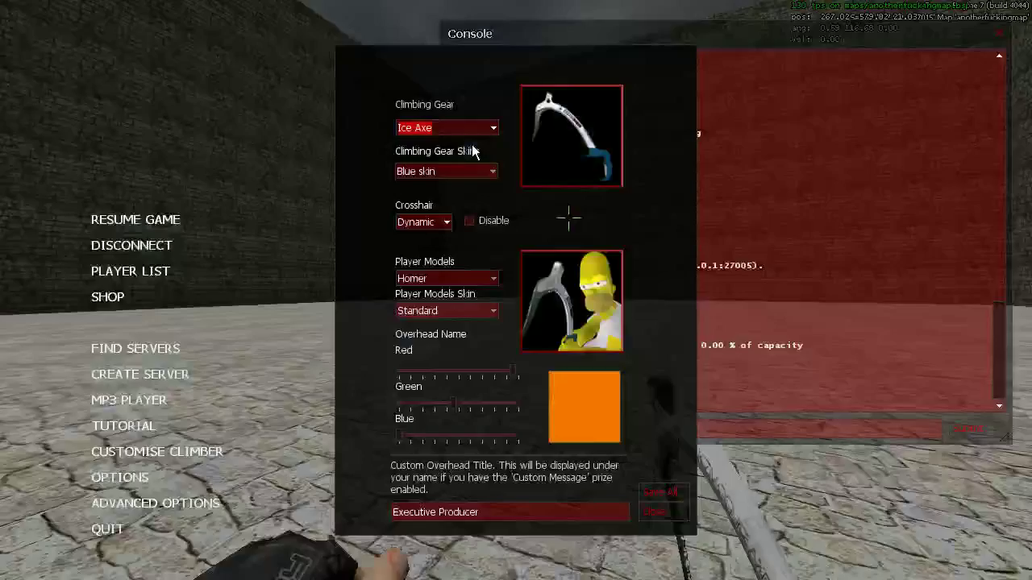
- Preview the Red skin on the ice axe and set its climbing gear skin to Tan skin
click(493, 171)
click(456, 205)
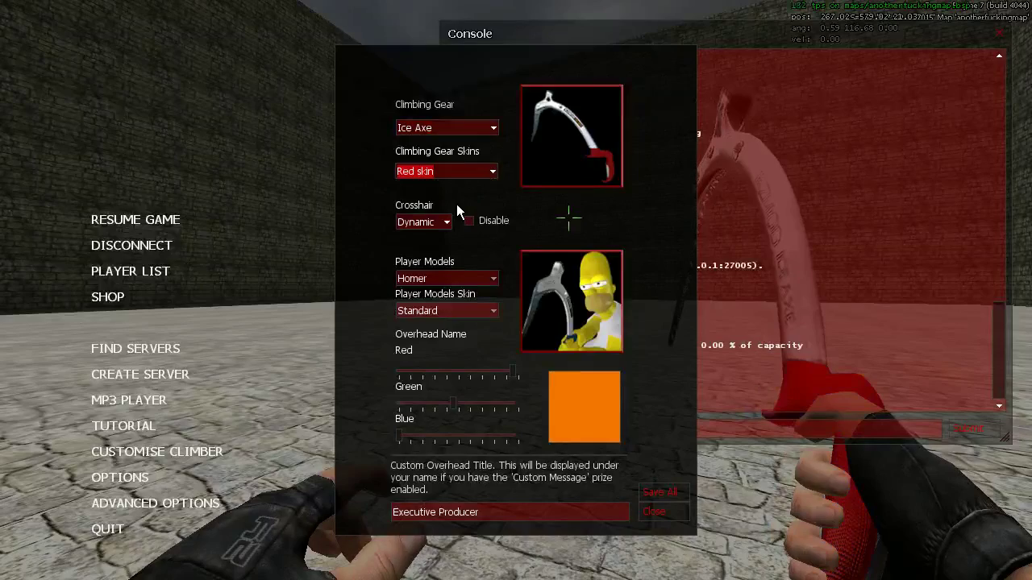
click(493, 171)
click(465, 224)
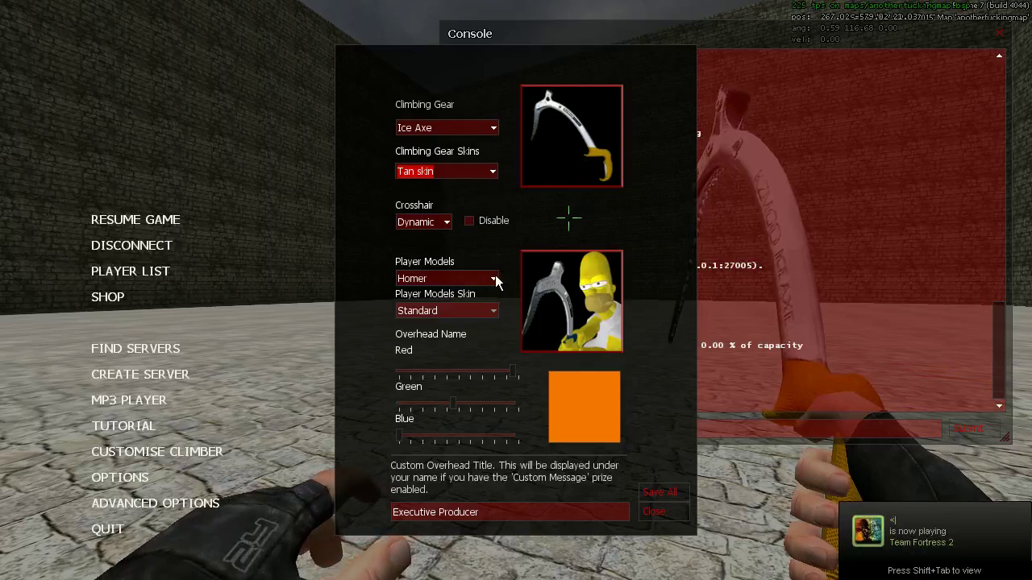
- Change the player model to Winter climber, preview the Red skin, and set the model's skin to Tan
click(494, 279)
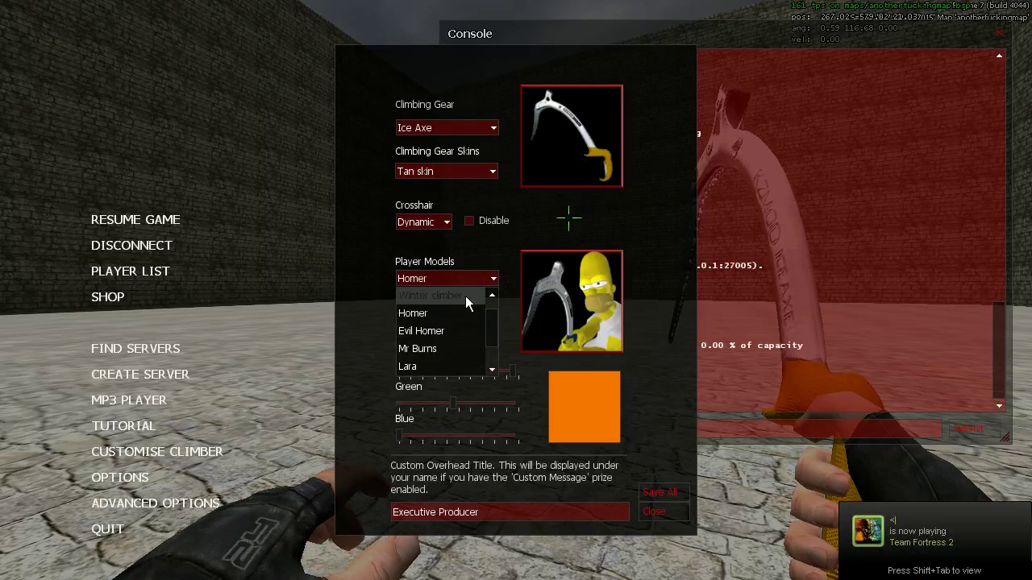
click(465, 296)
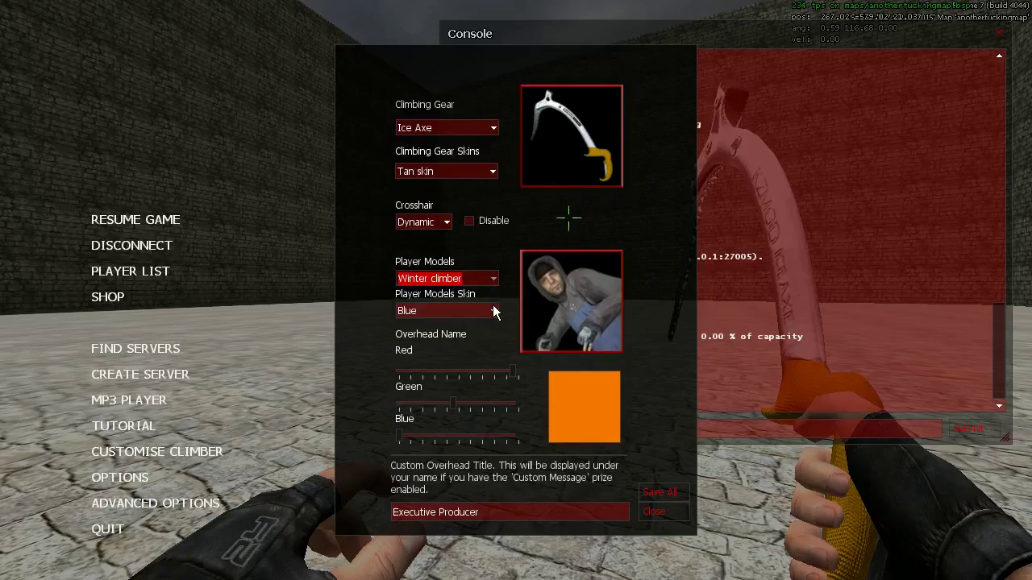
click(492, 309)
click(419, 346)
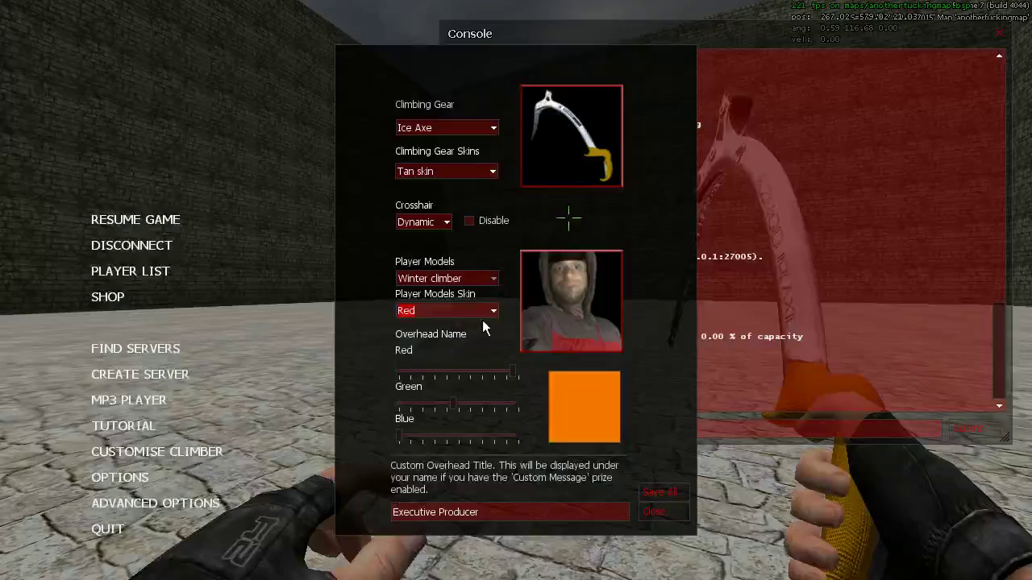
click(492, 311)
click(431, 364)
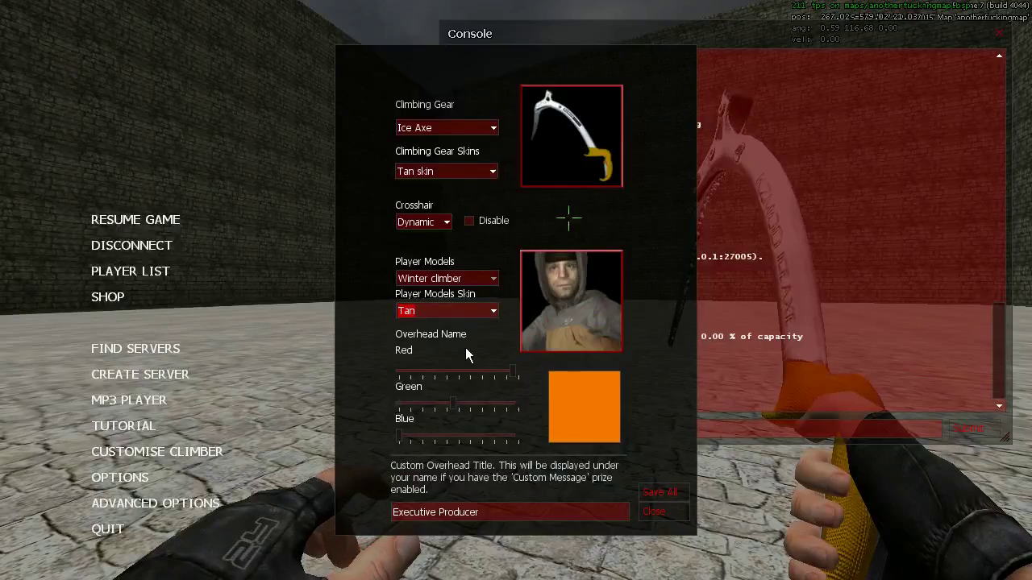
- Save all the climber settings, close the customisation window and resume the game
click(660, 491)
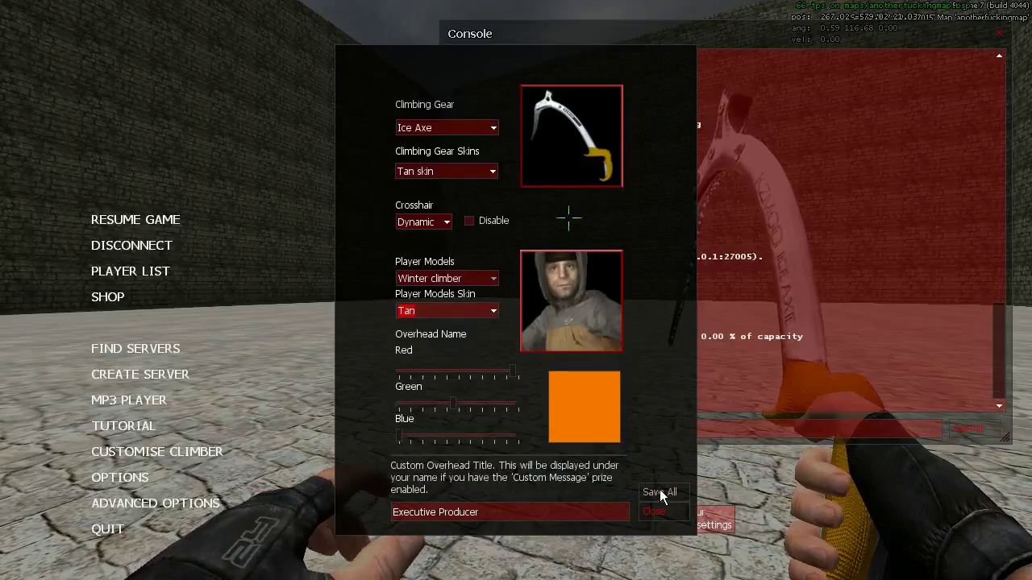
click(652, 512)
click(171, 218)
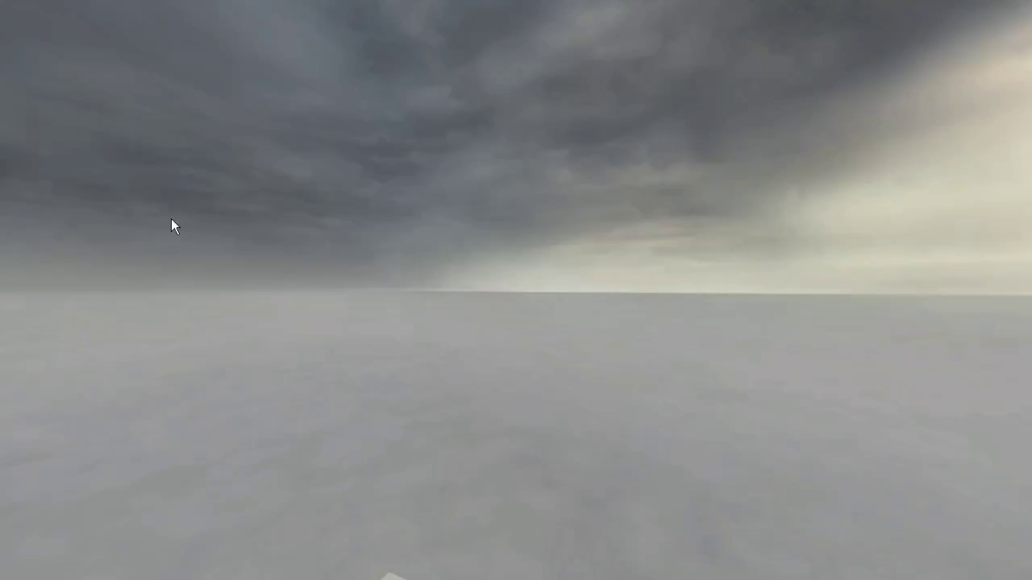
- Walk across the lit floor to the coloured marks, swinging the ice axe along the way
key(w)
click(516, 290)
key(w)
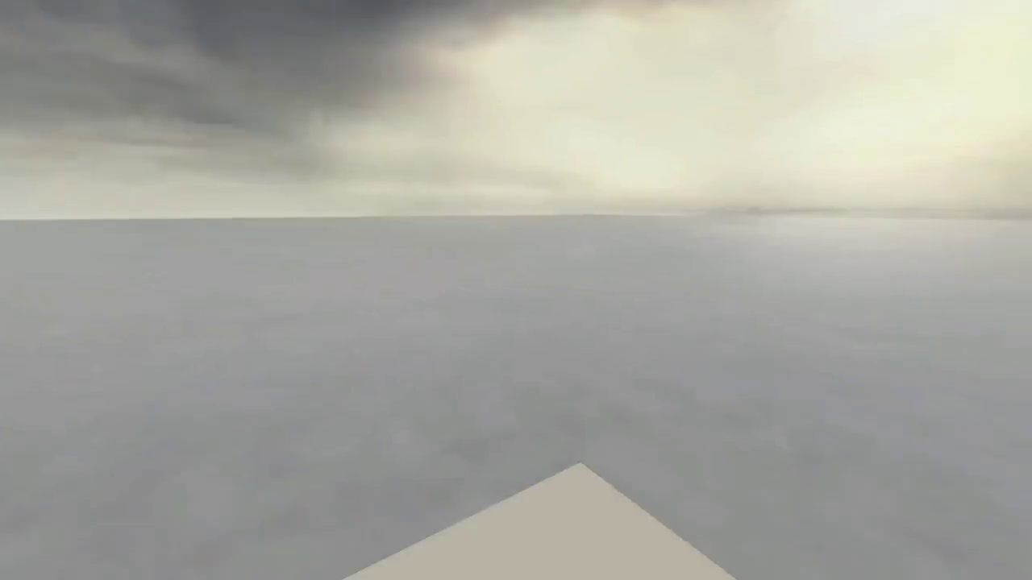
click(516, 290)
key(w)
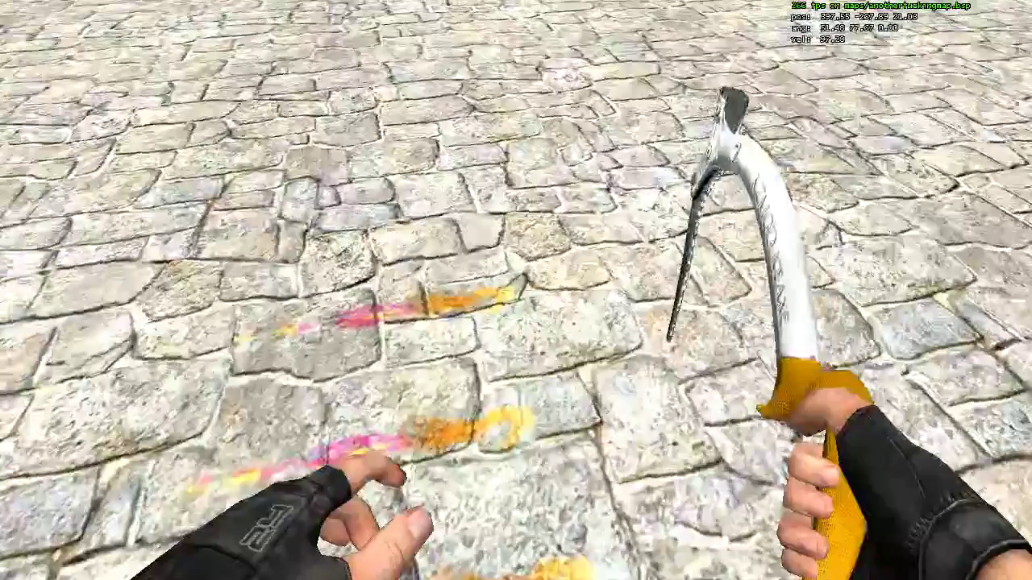
- Move around the marked floor area and look over the room's walls and sky with the ice axe in hand
key(s)
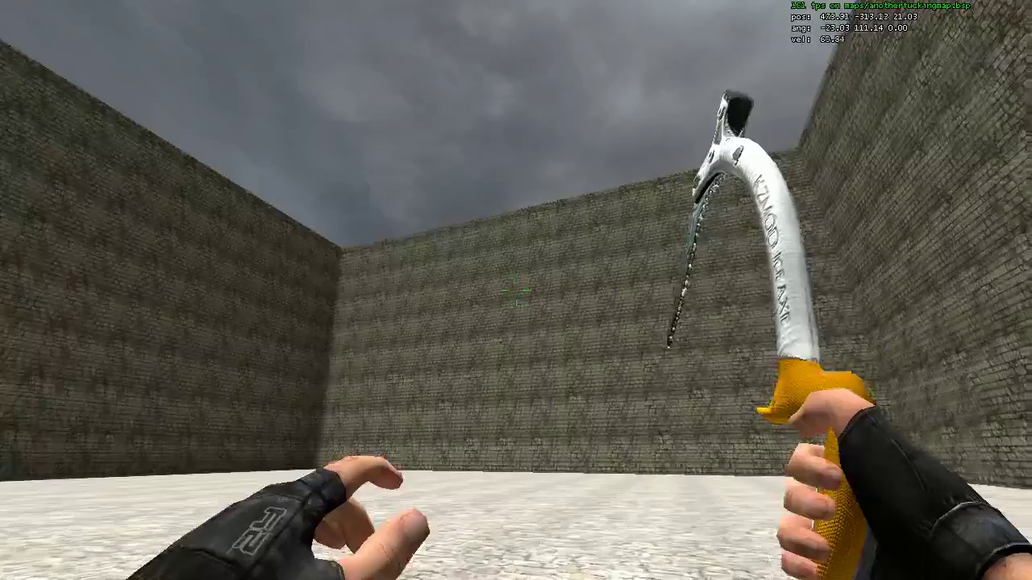
key(w)
key(w)
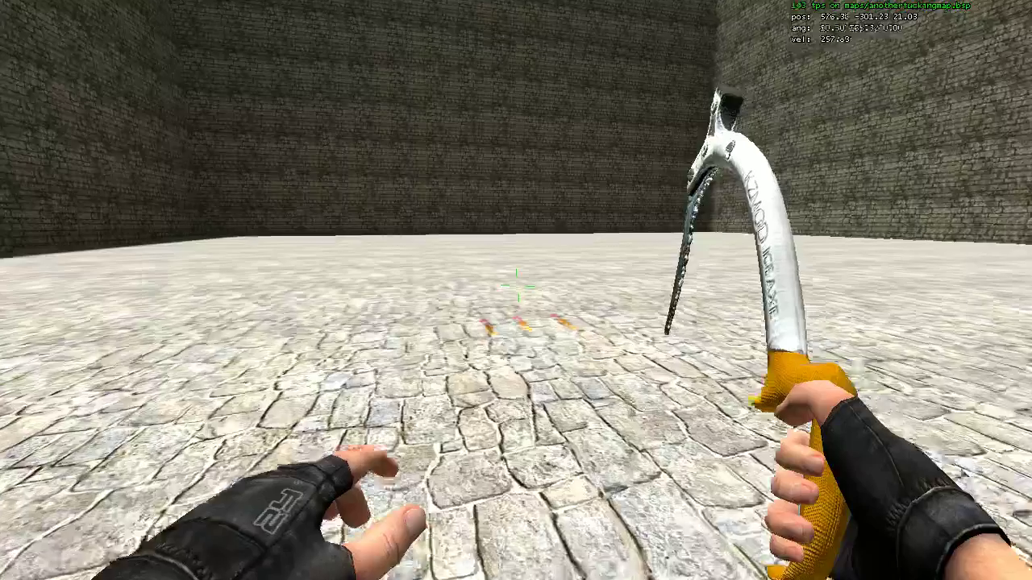
key(w)
key(s)
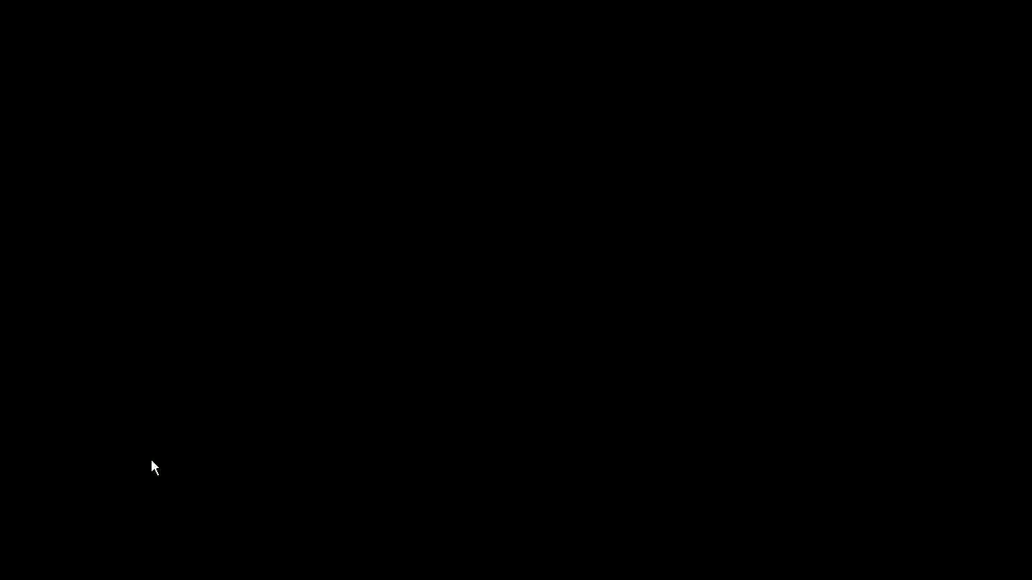
- Quit the game to the desktop, bring up the Steam library window and close it
click(118, 489)
click(475, 315)
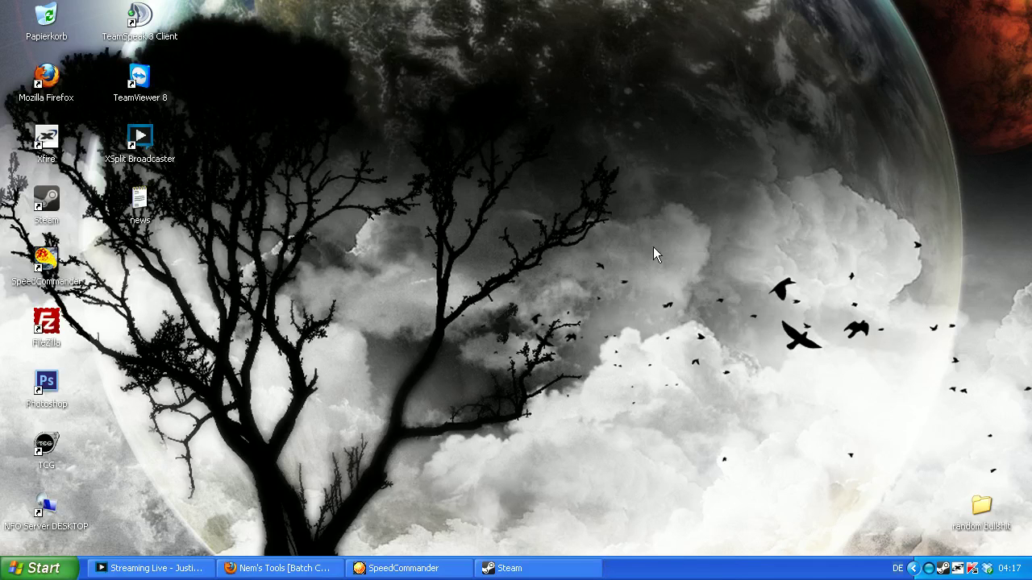
click(546, 570)
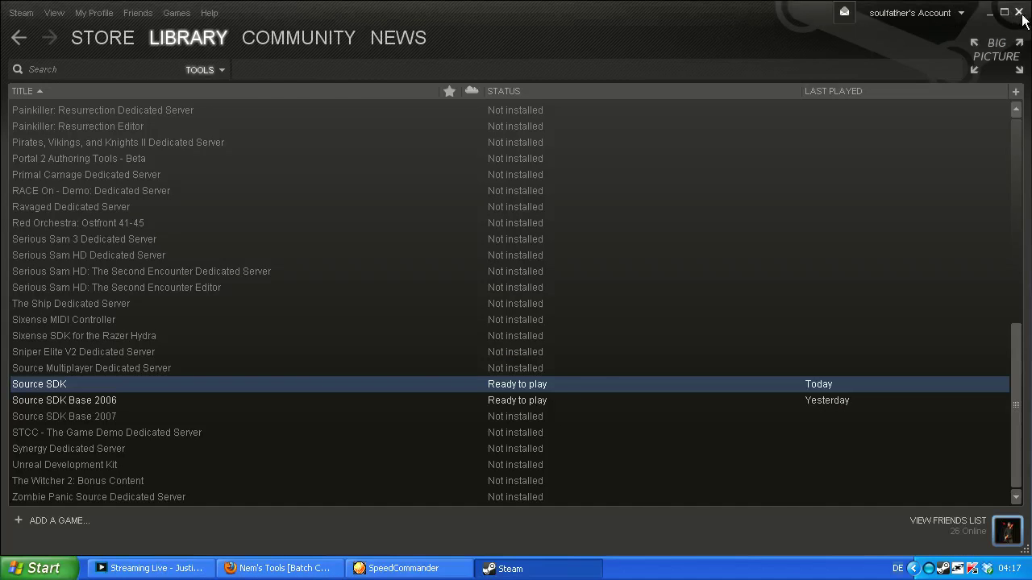
click(1020, 13)
- Switch to Firefox, read the chat on the KreedzClimbing Twitch page, and minimise the browser
click(277, 566)
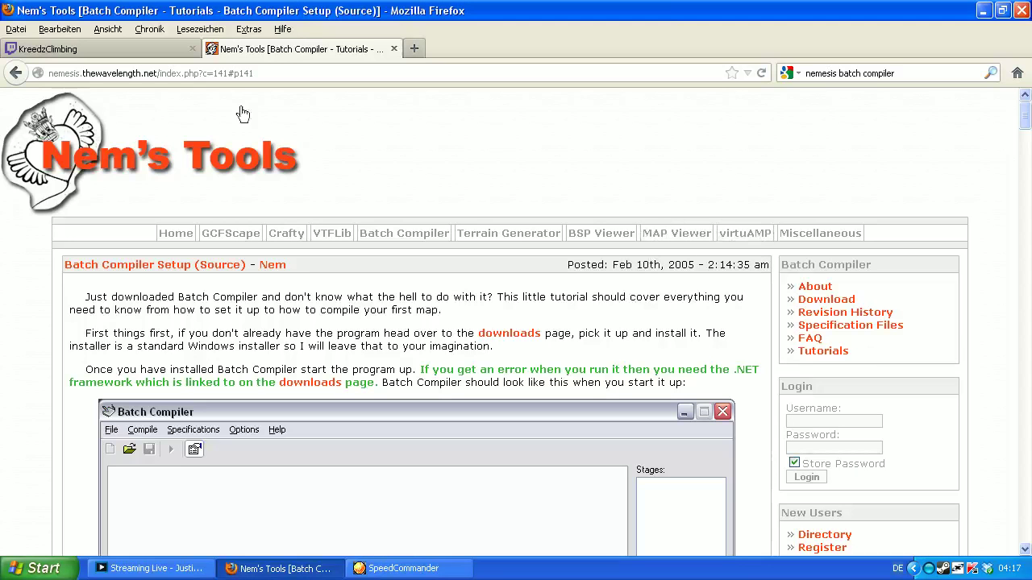
click(118, 50)
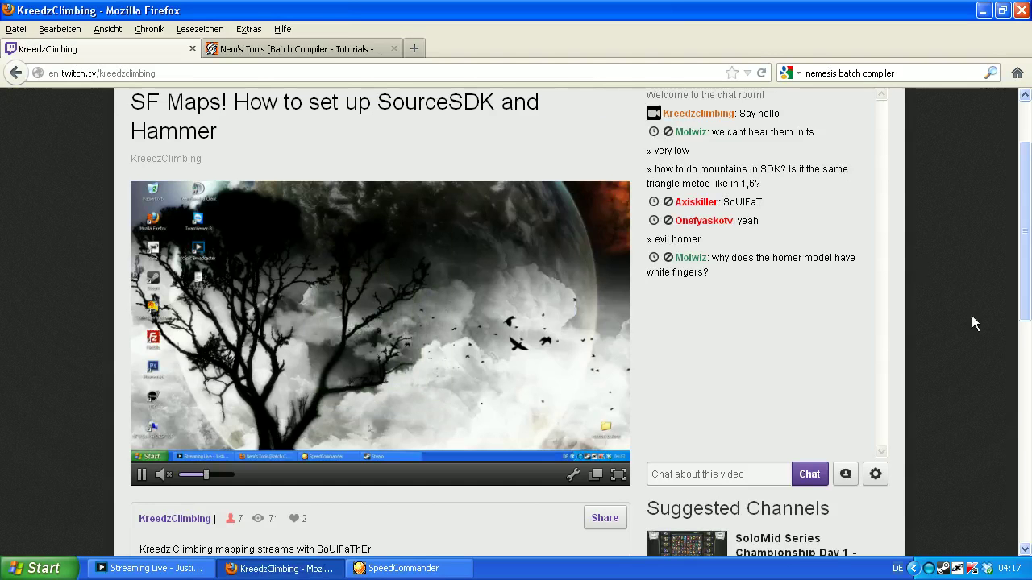
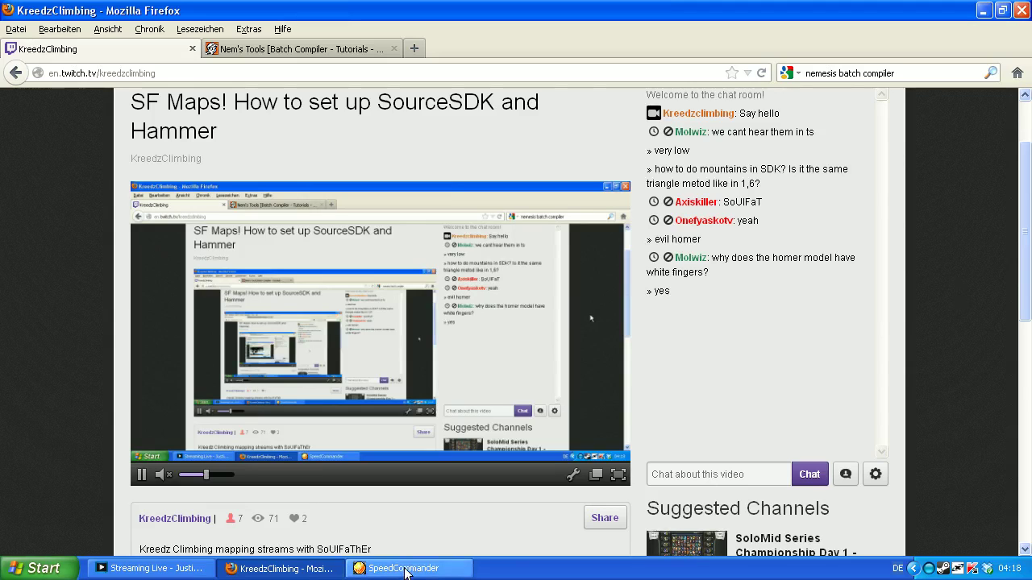
click(985, 11)
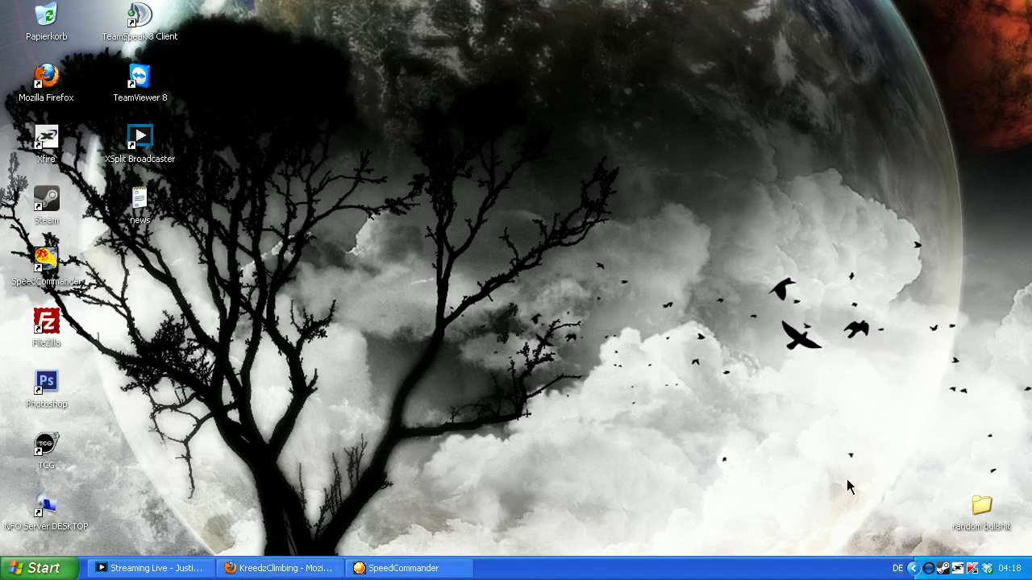
- Launch Source SDK through Steam and start the Hammer editor
right_click(945, 569)
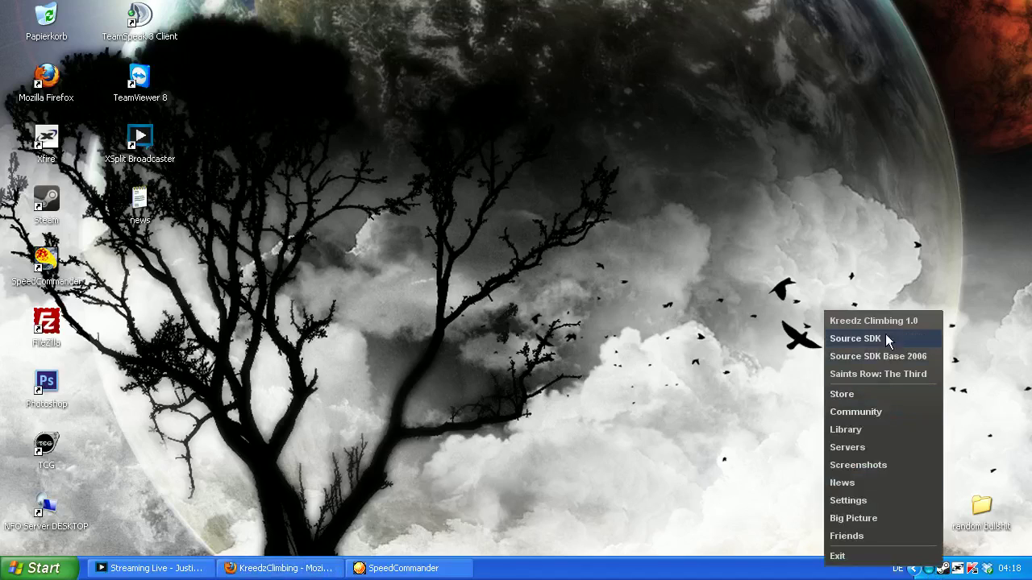
click(737, 484)
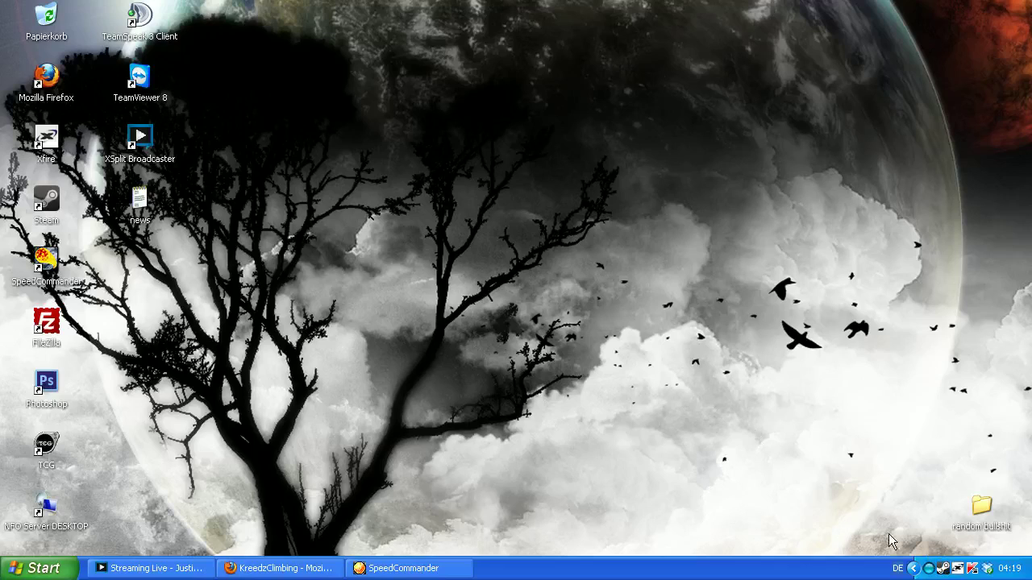
right_click(942, 569)
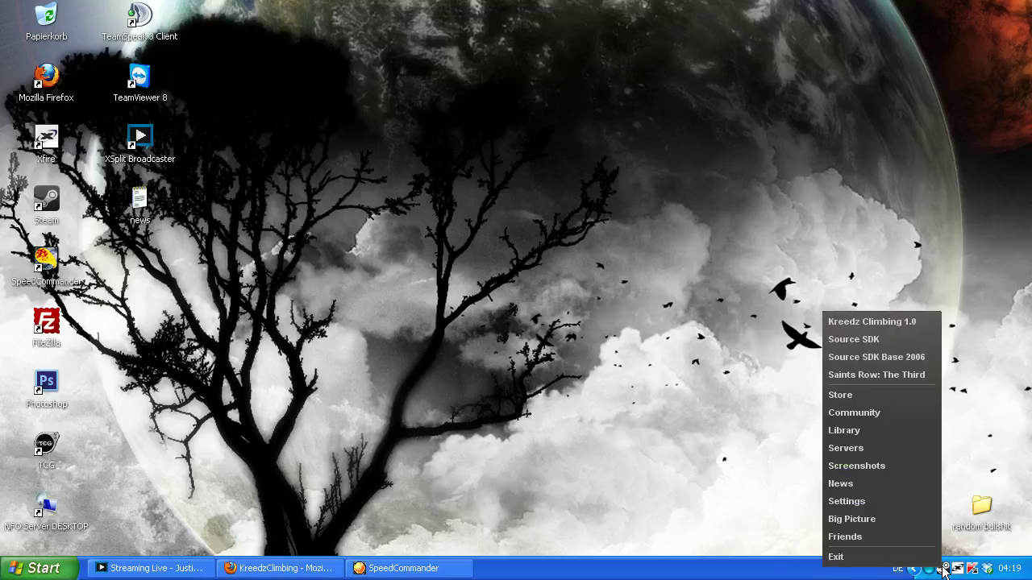
click(855, 338)
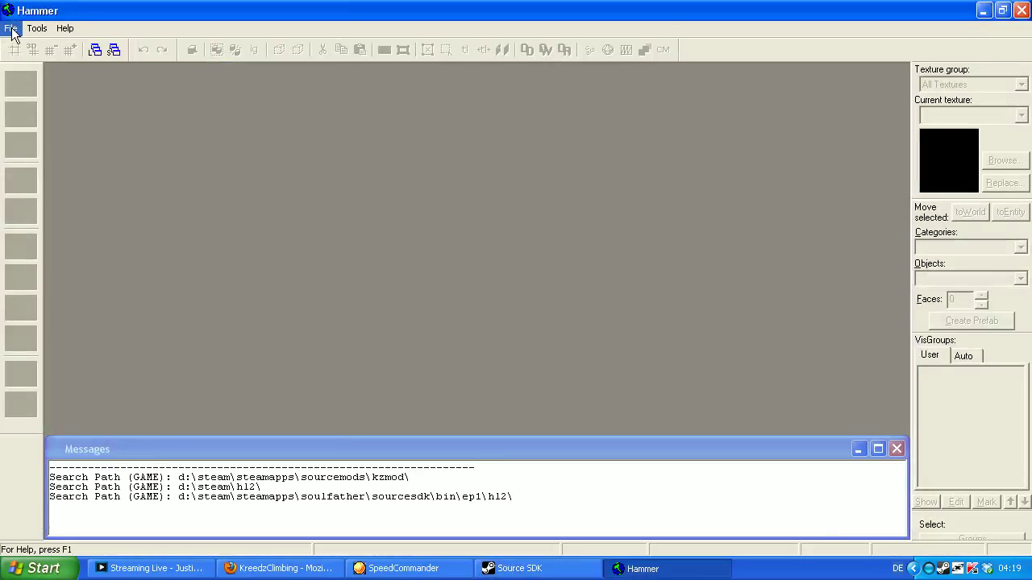
- Open the recent map anotherfuckingmap.vmf in Hammer and enable mouse-look in the 3D camera view
click(11, 29)
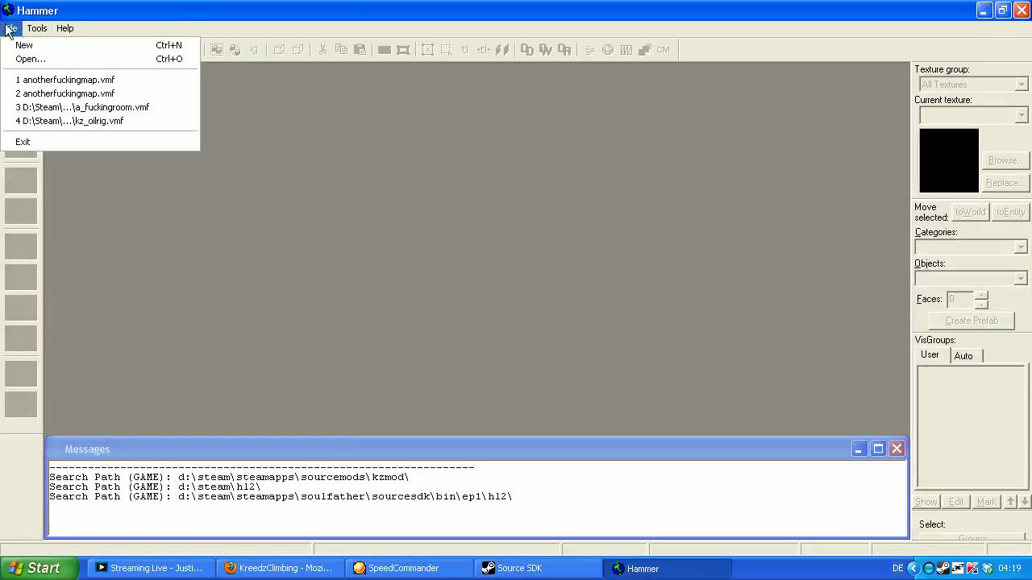
click(48, 80)
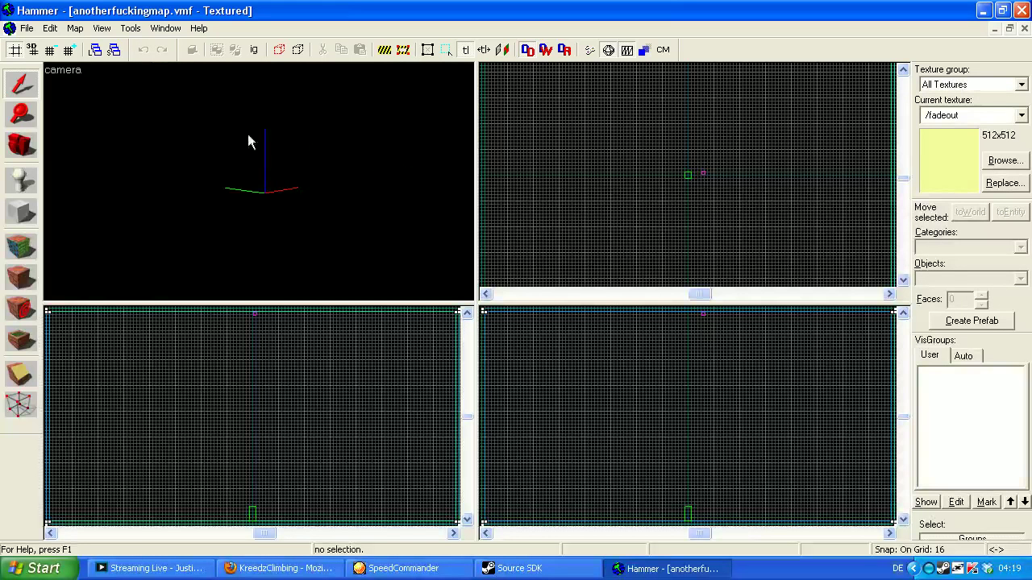
key(z)
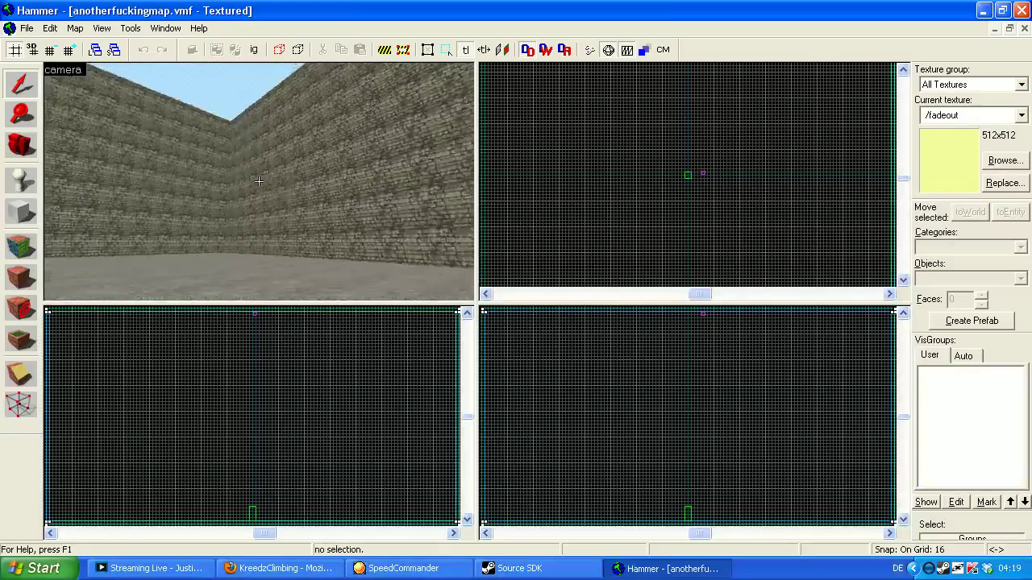
- Duplicate the long stone side wall in the top view and place the copy just inside the original
key(w)
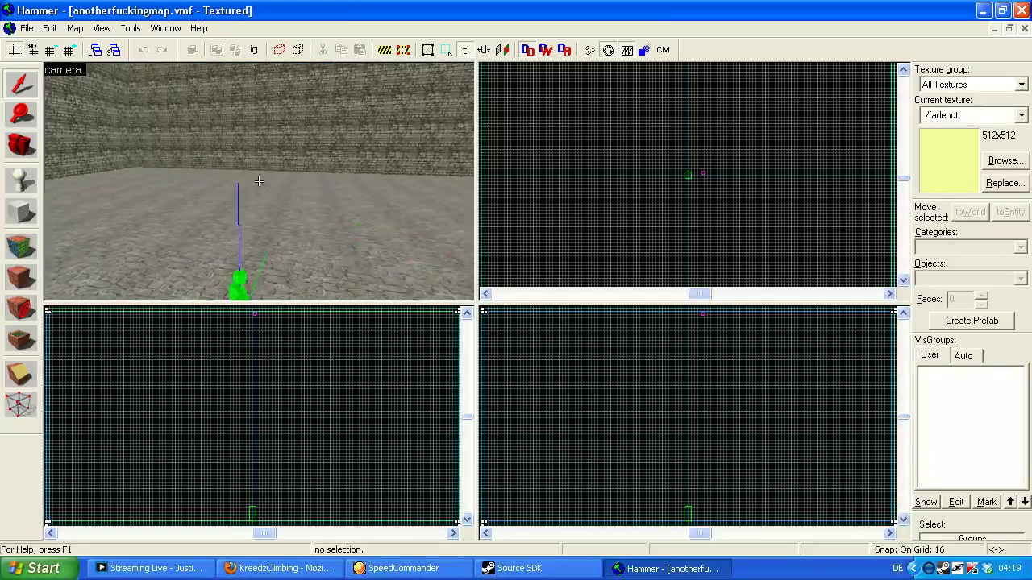
key(z)
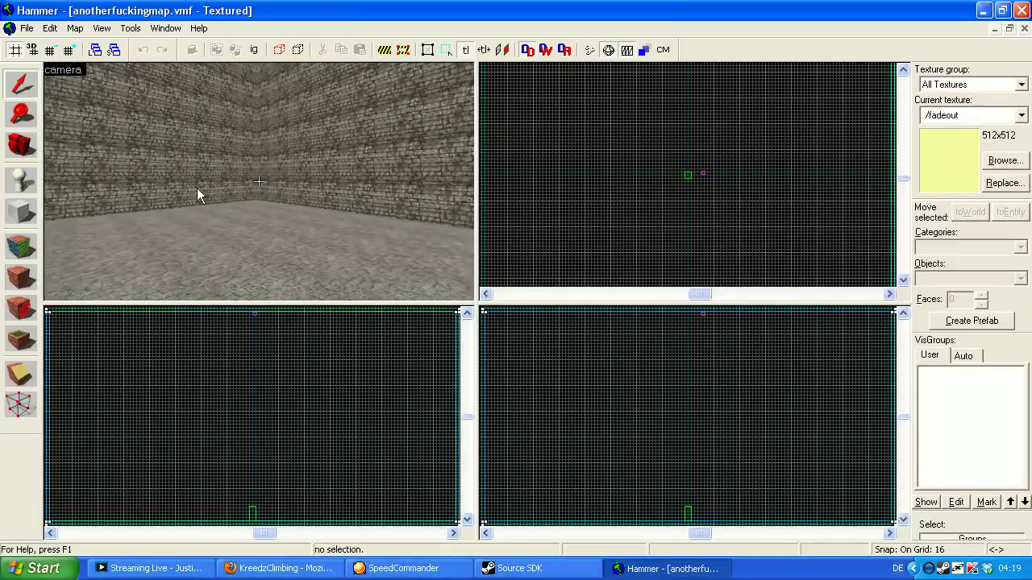
click(356, 145)
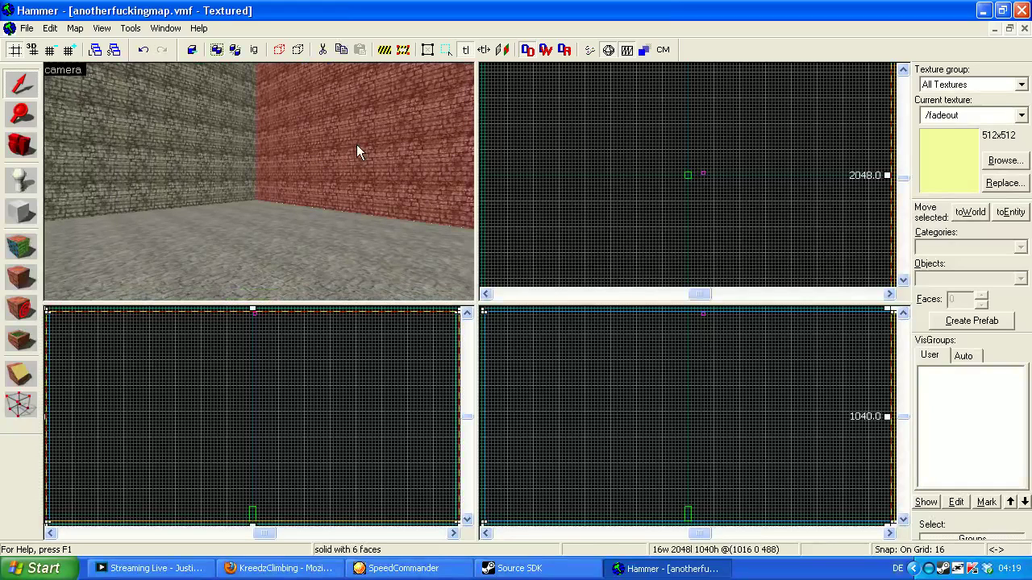
scroll(687, 198, up, 5)
scroll(760, 124, up, 5)
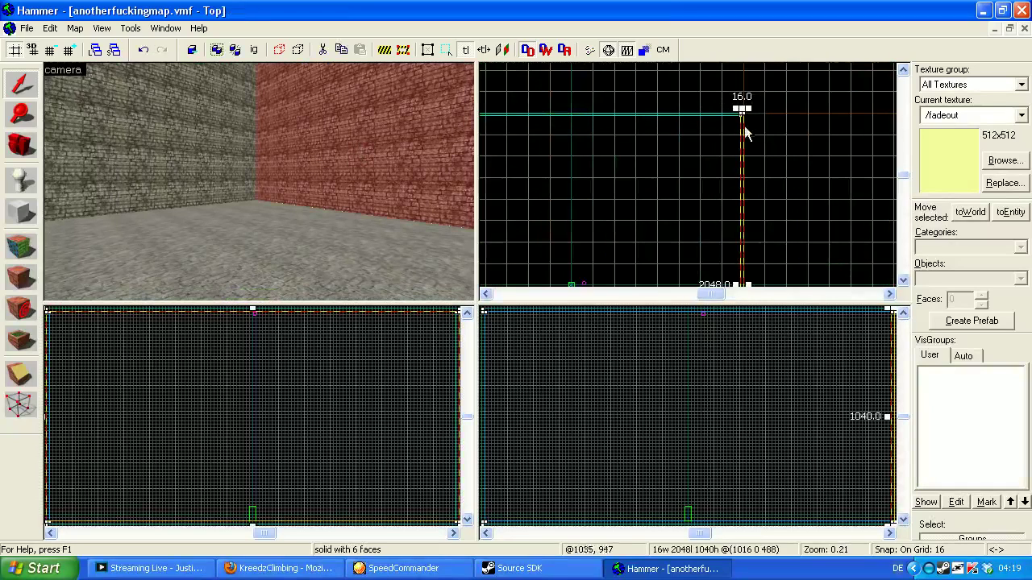
click(735, 128)
click(734, 127)
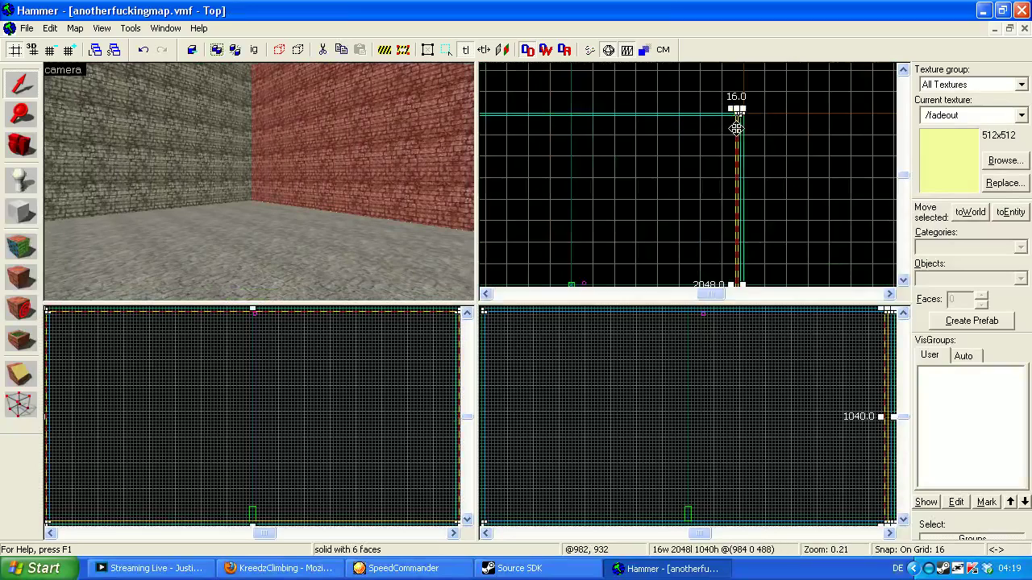
- Resize the copied wall into a block 240 units wide and 2016 units long, inside the surrounding walls
scroll(734, 126, up, 8)
drag(731, 96, 690, 98)
scroll(737, 105, down, 2)
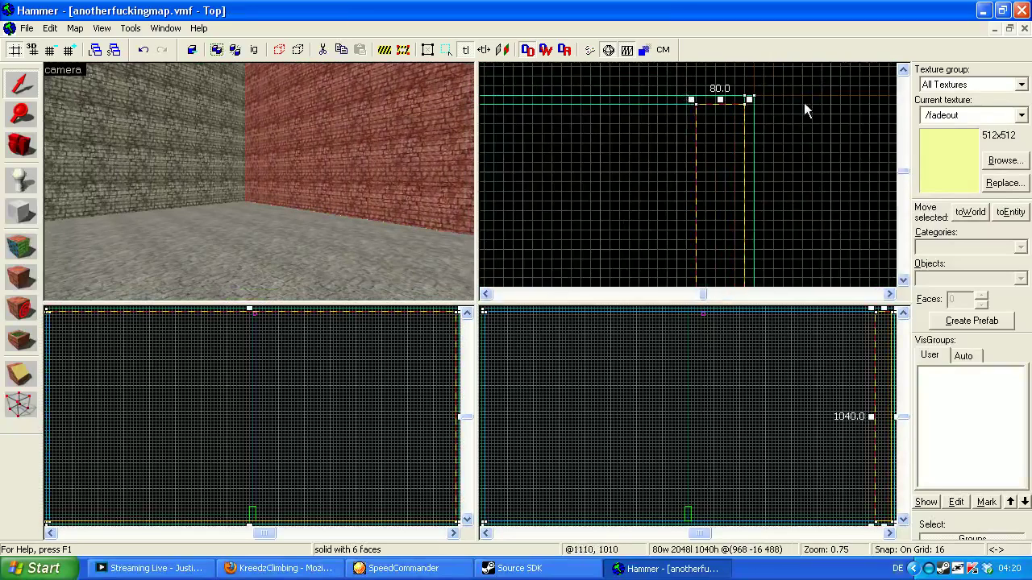
scroll(804, 102, down, 12)
scroll(786, 216, up, 4)
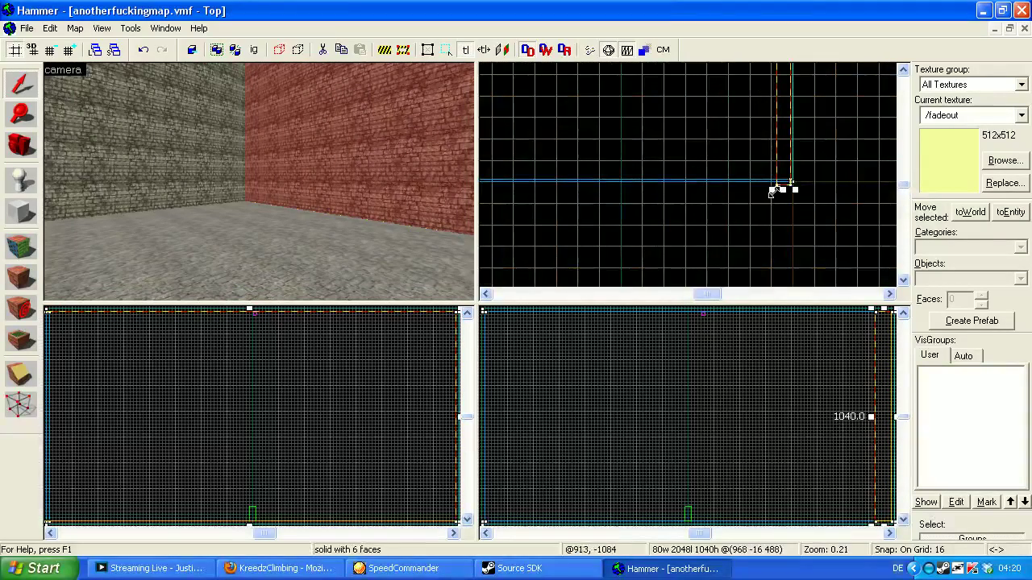
drag(771, 190, 744, 185)
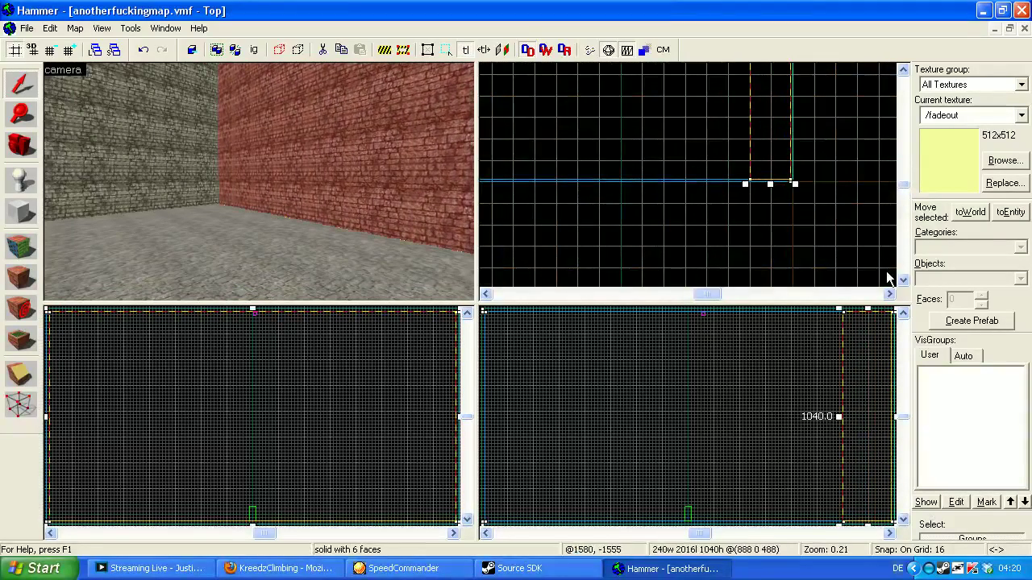
- Lower the block's top edge in the side view to make it 544 units high
scroll(839, 403, down, 3)
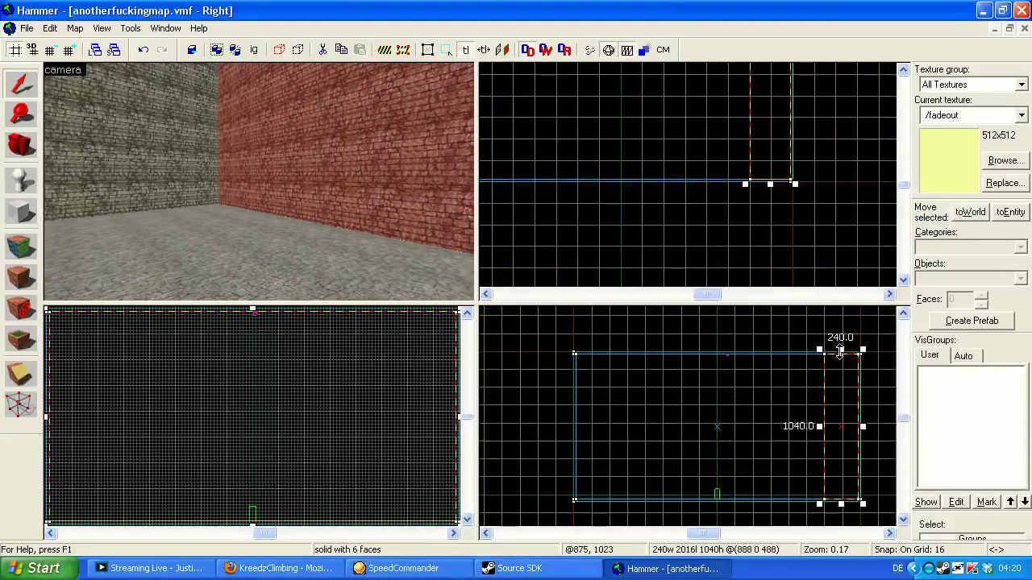
click(840, 352)
click(413, 176)
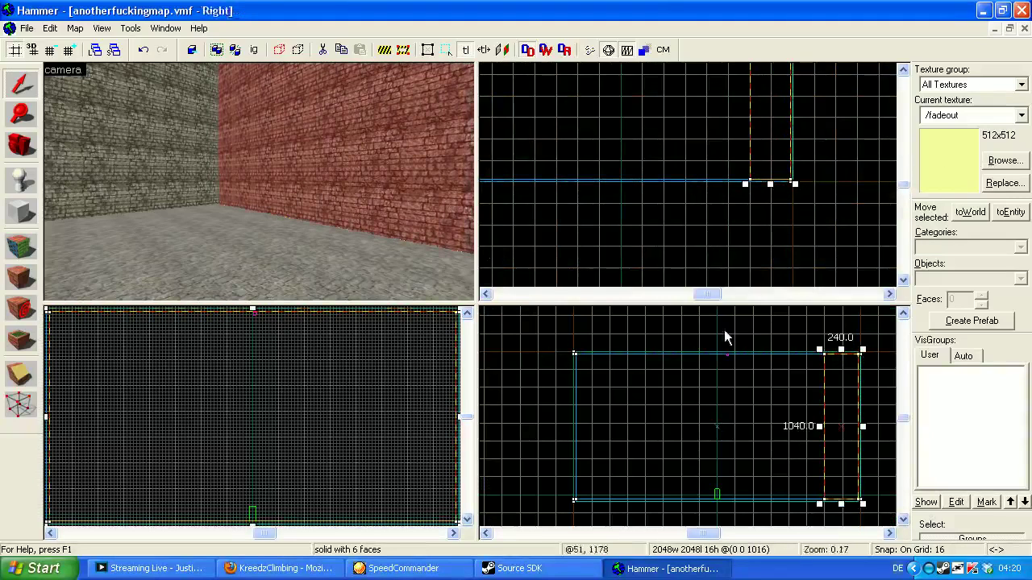
drag(841, 349, 842, 419)
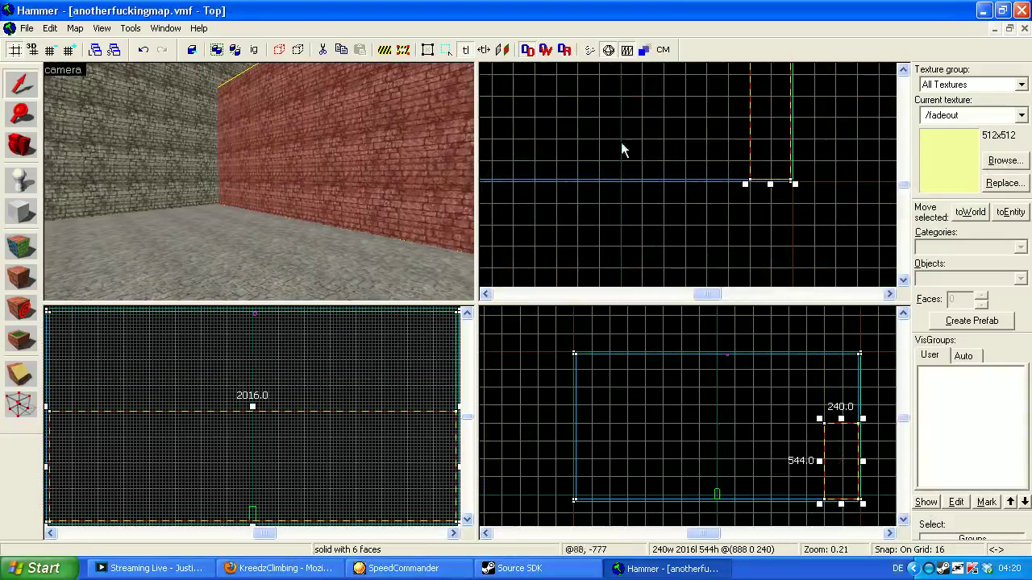
key(z)
key(z)
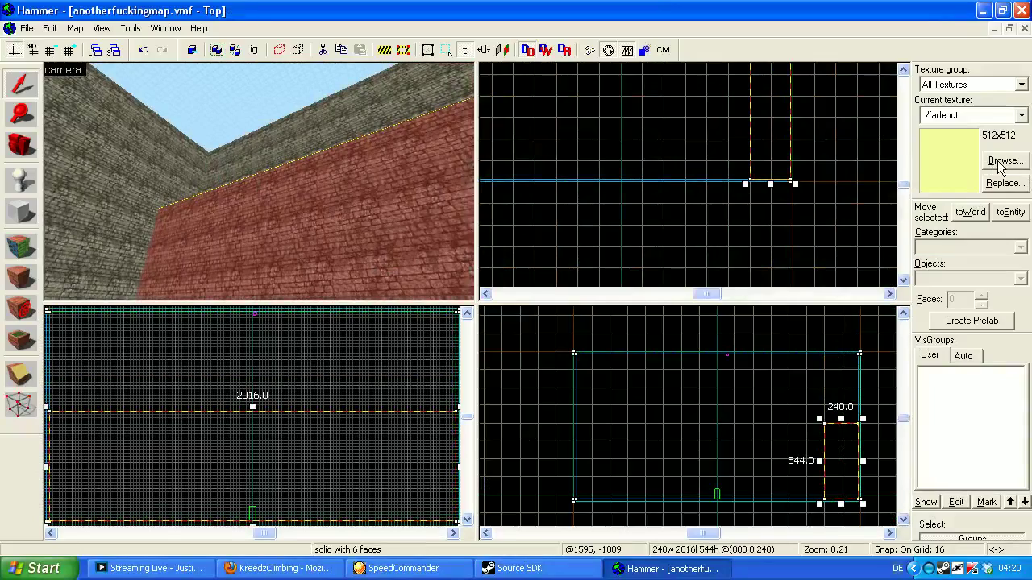
- Choose the /grassrockblend texture and apply it to the selected block
click(1003, 162)
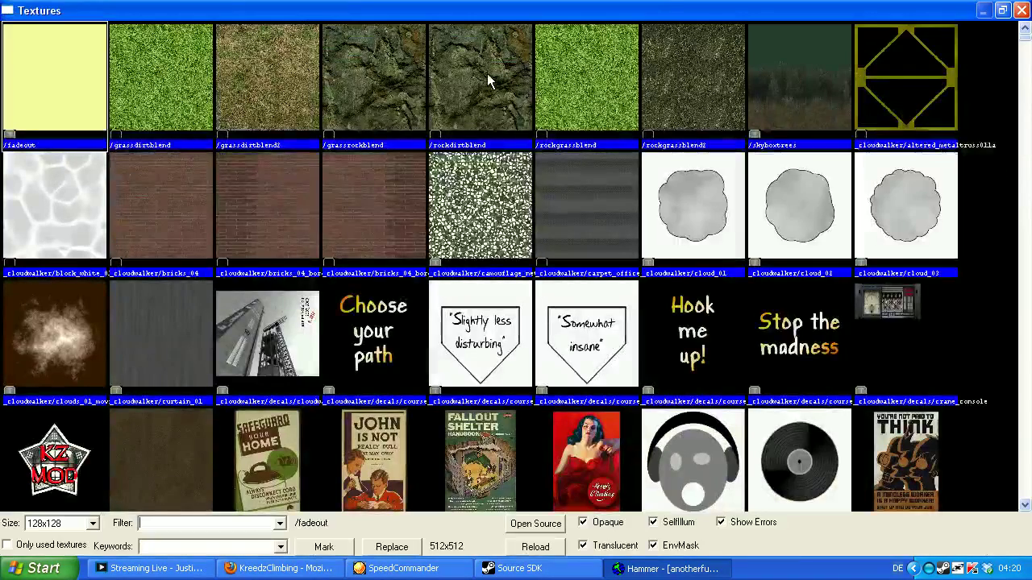
double_click(368, 81)
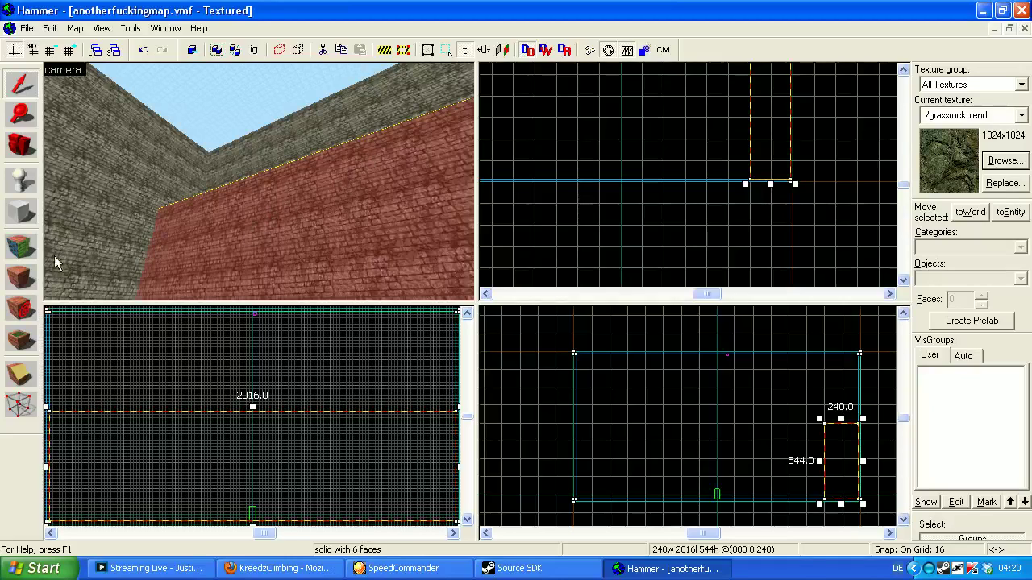
click(20, 284)
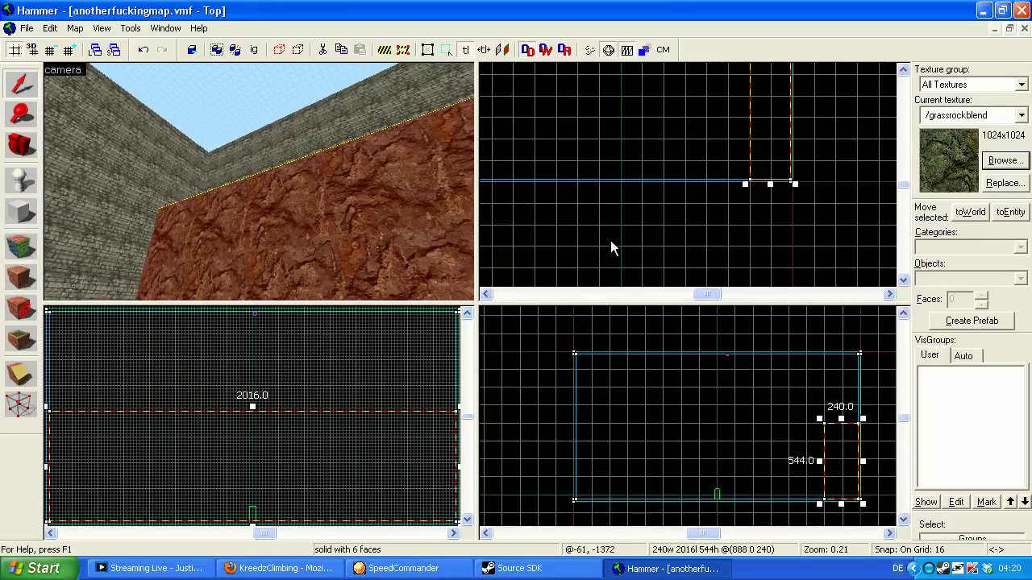
- Examine the rock block's top, inner side and outer edges in the 3D view
key(z)
key(w)
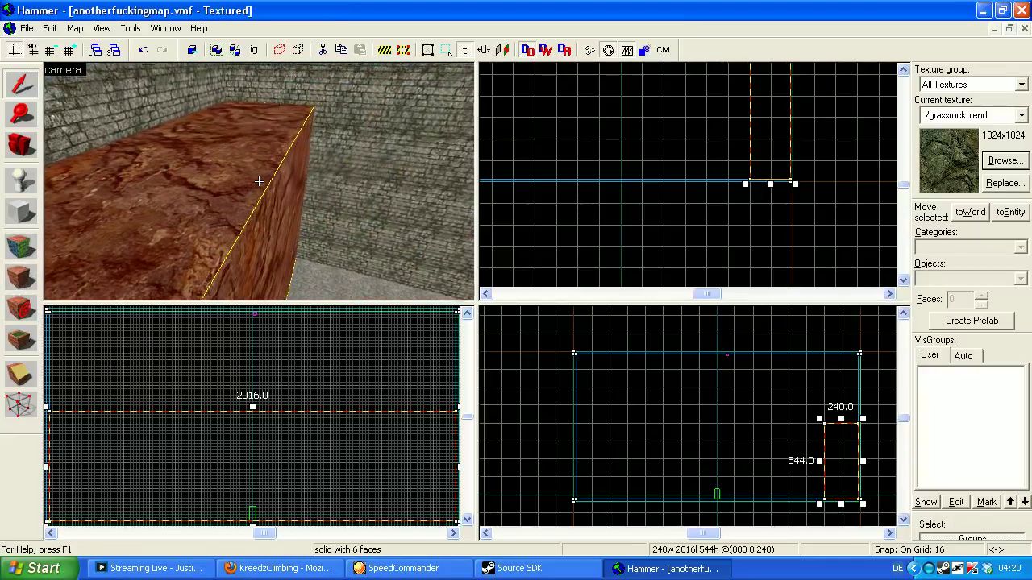
key(z)
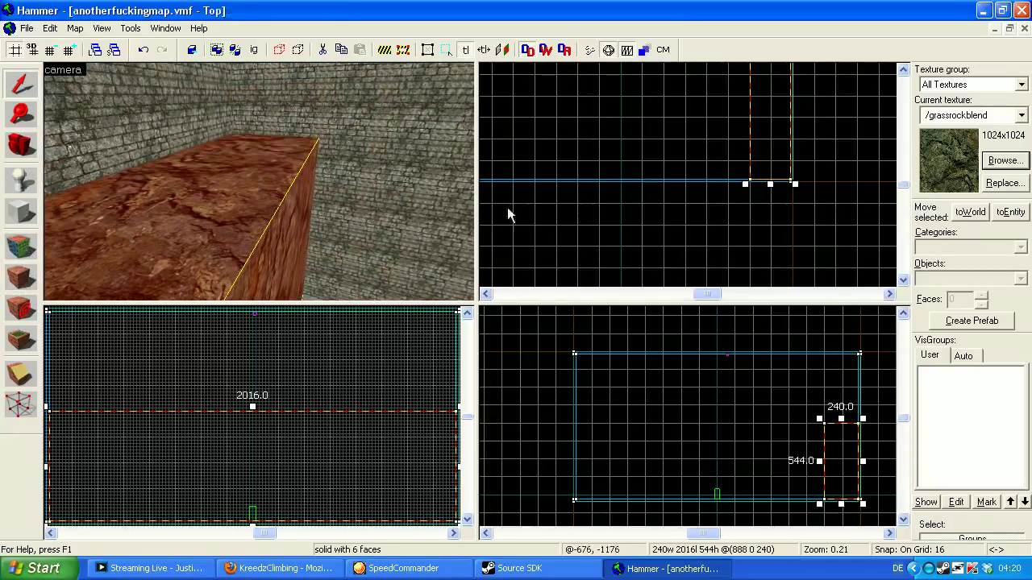
key(z)
key(w)
key(w)
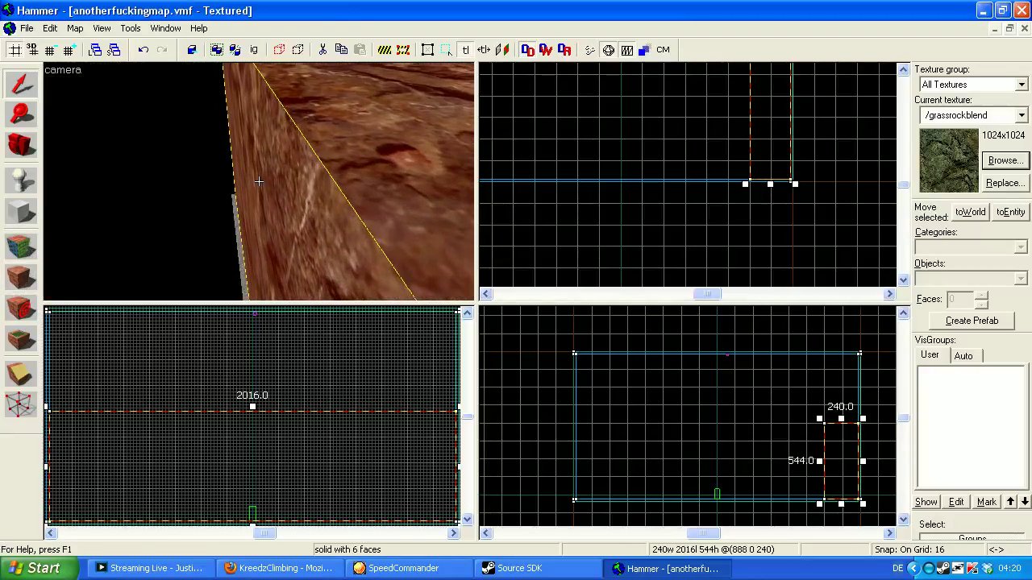
key(z)
click(1006, 161)
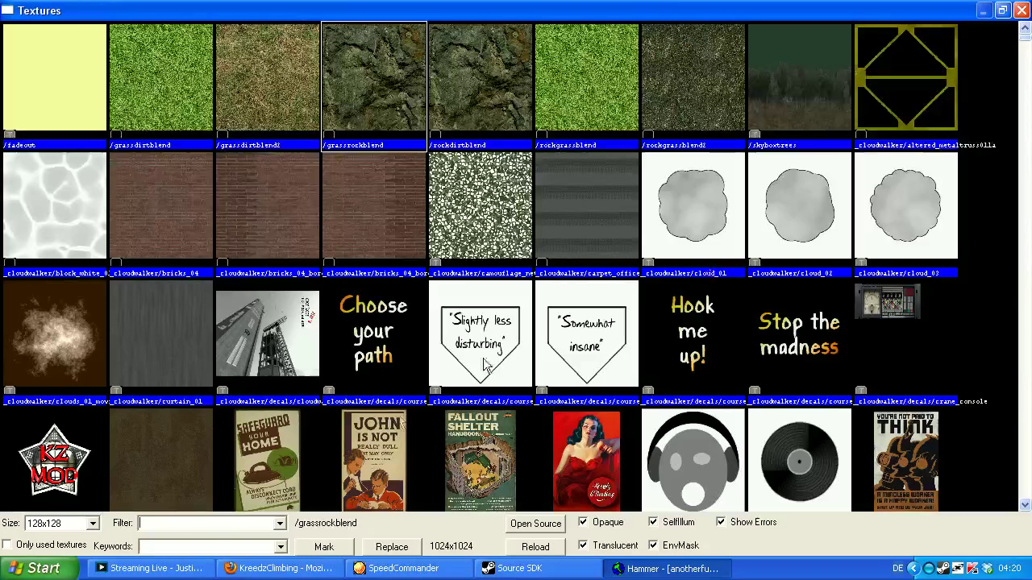
text(tools)
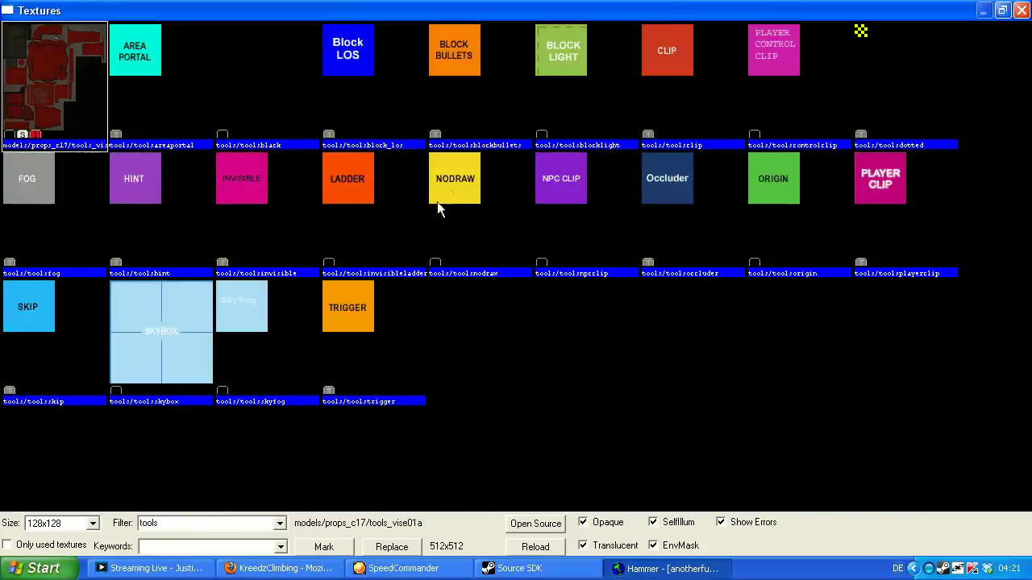
click(452, 179)
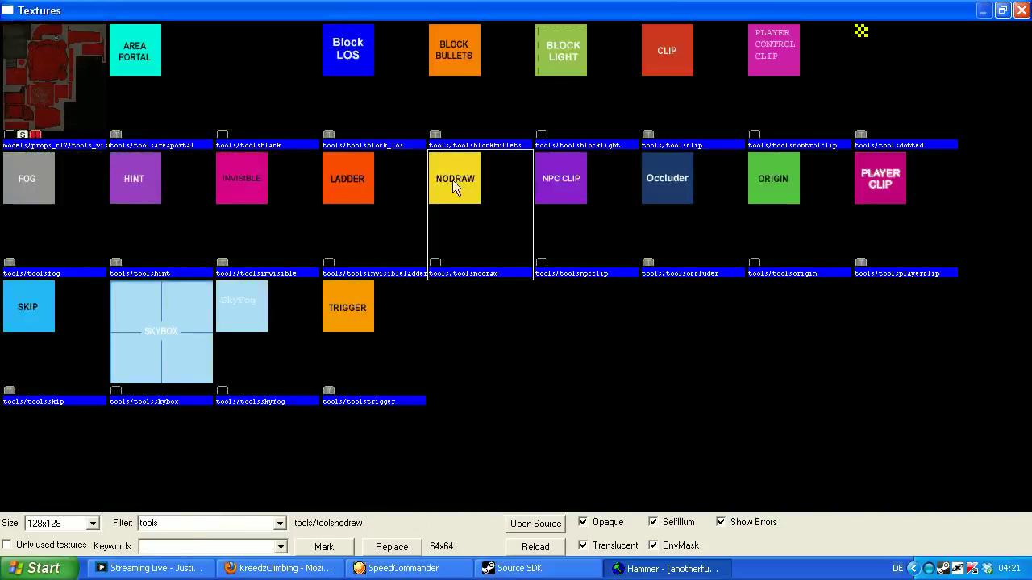
click(1022, 10)
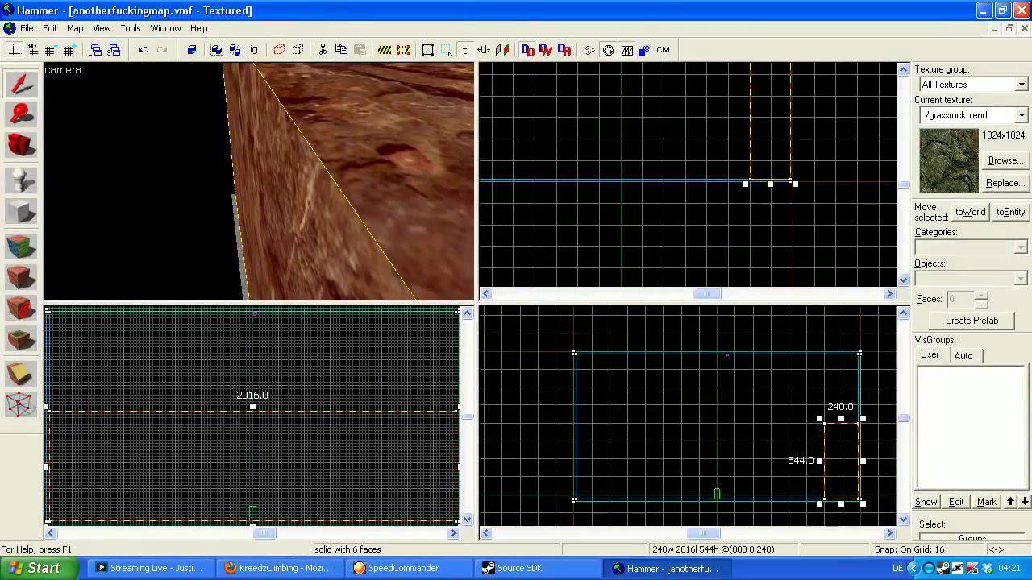
- Deselect the rock block and select its inner side face and top face with the Face Edit tool
key(z)
key(z)
click(620, 228)
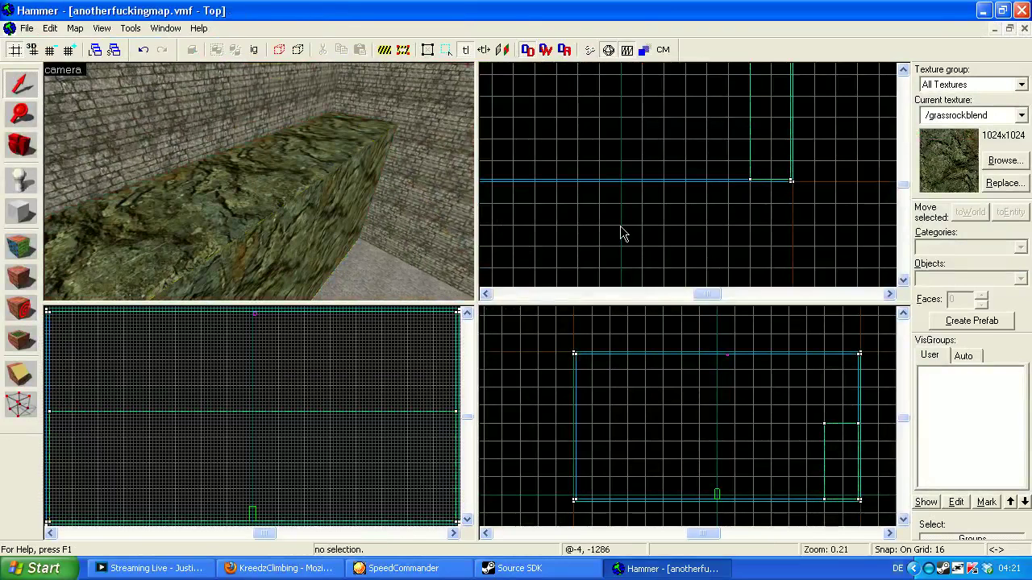
click(18, 248)
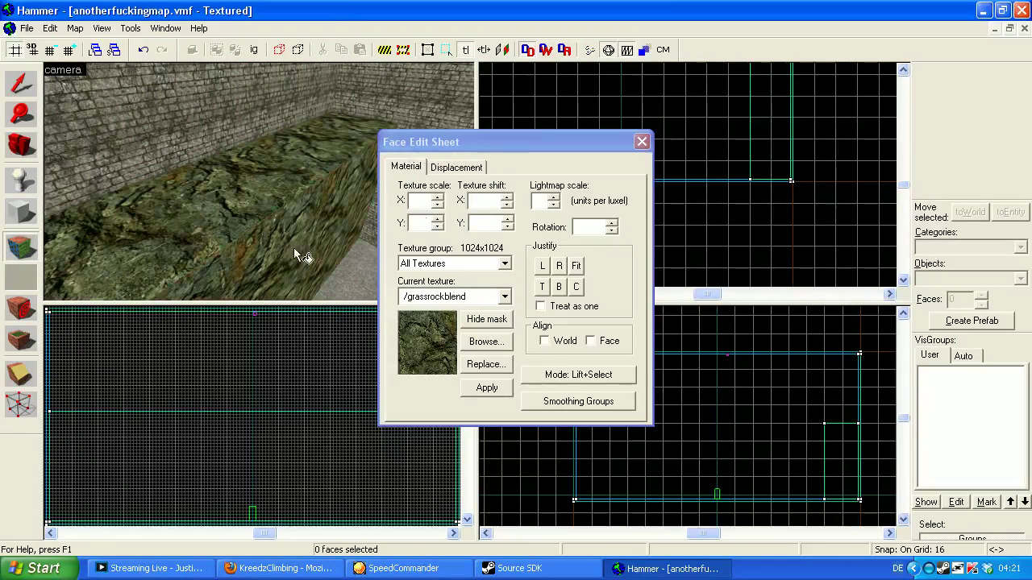
click(317, 221)
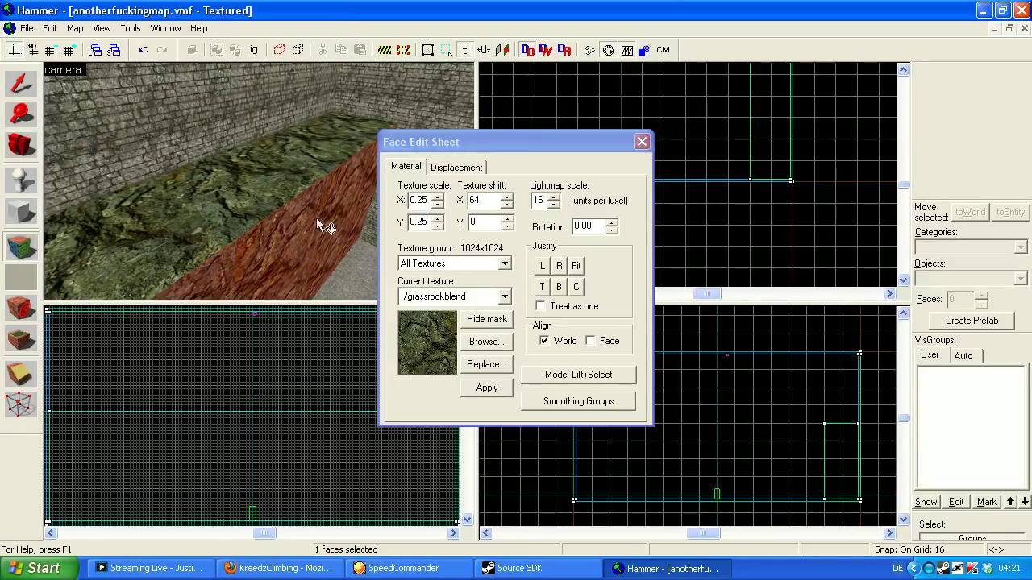
ctrl+click(306, 168)
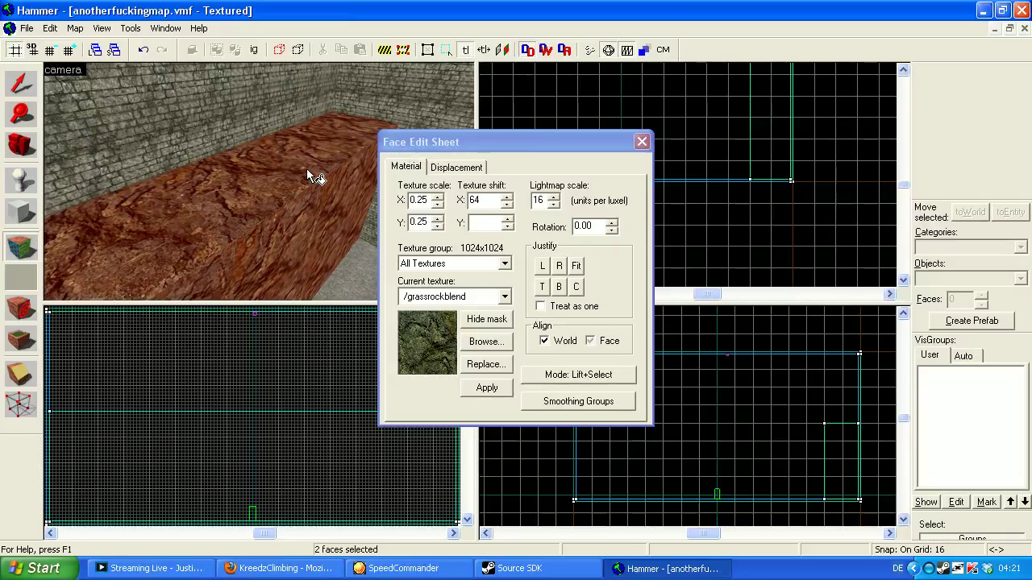
key(z)
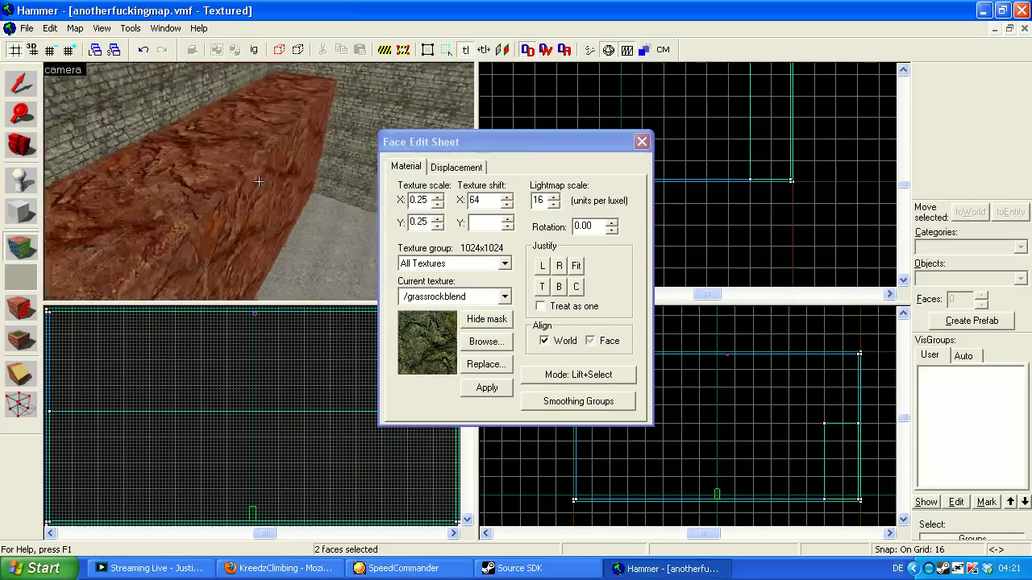
key(w)
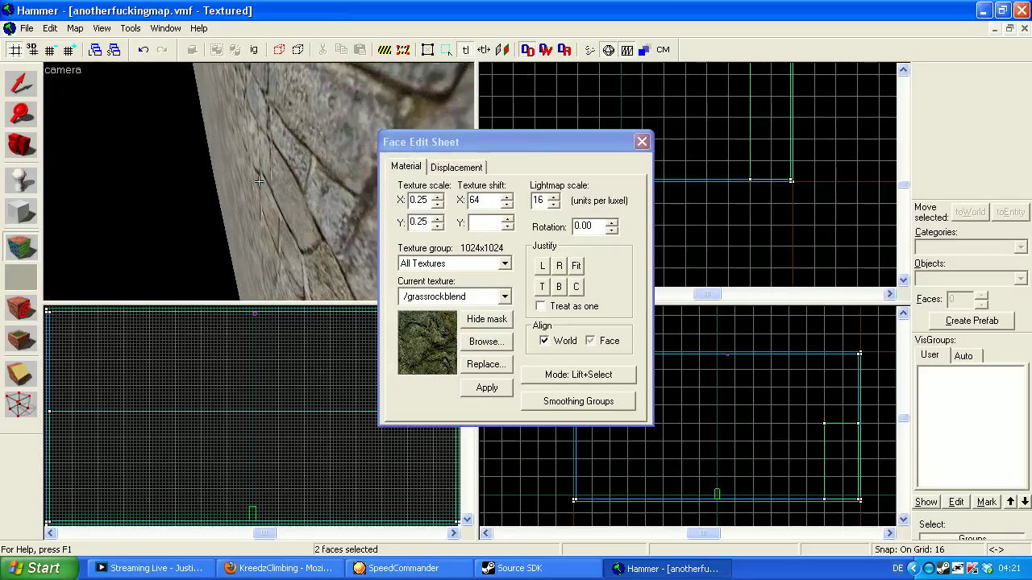
key(s)
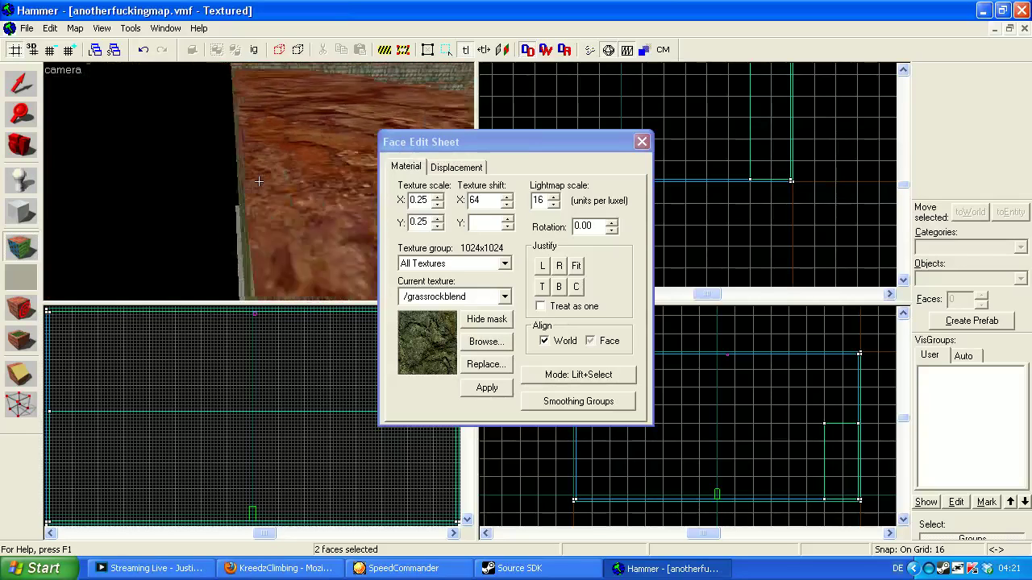
key(z)
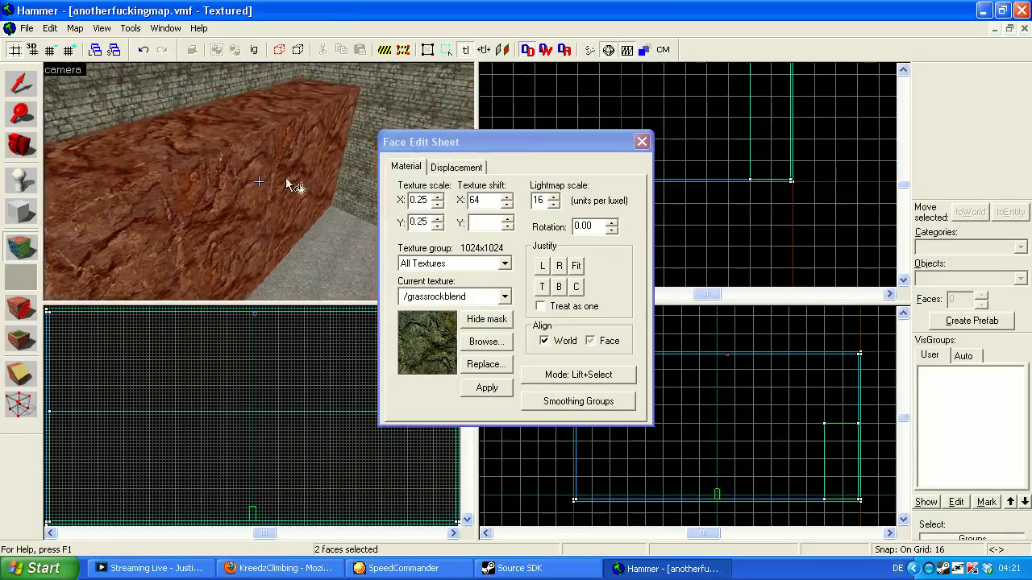
- Create displacements with power 4 on the two selected faces of the rock block
click(456, 168)
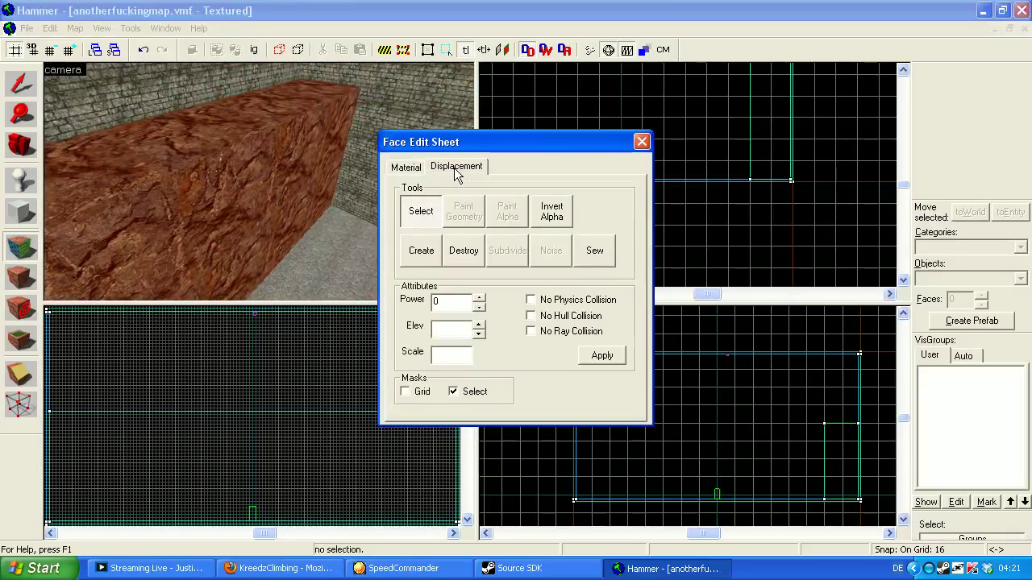
click(422, 252)
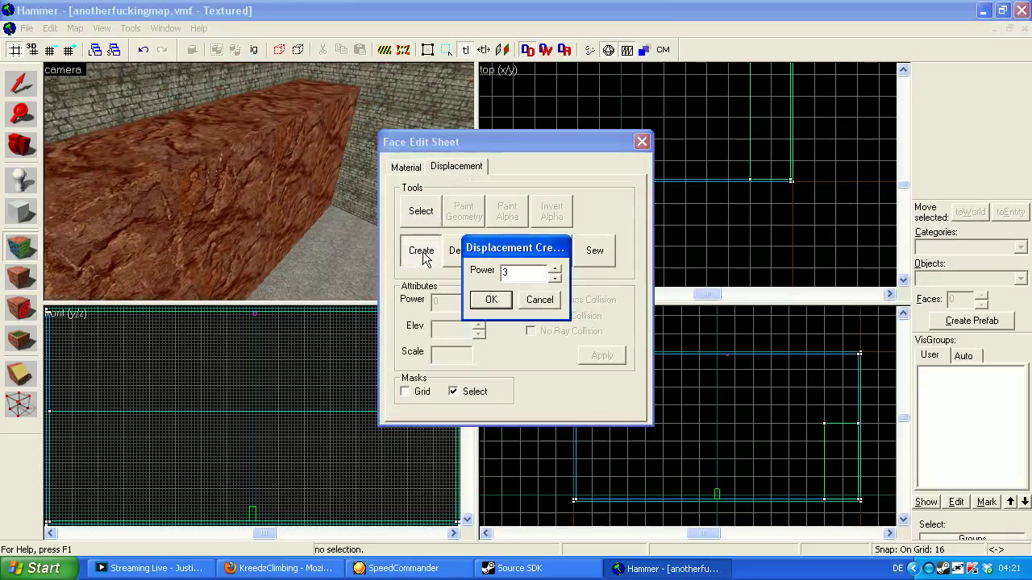
click(556, 268)
click(555, 269)
click(491, 299)
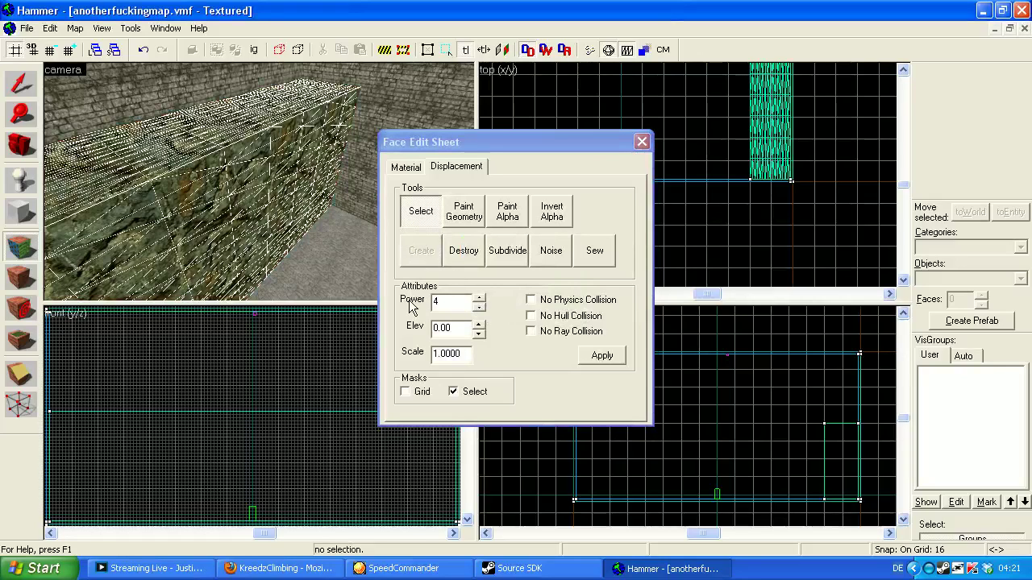
- Reduce the power of the rock block's two displacements to 3 and finally to 2, applying each value
click(479, 307)
click(591, 359)
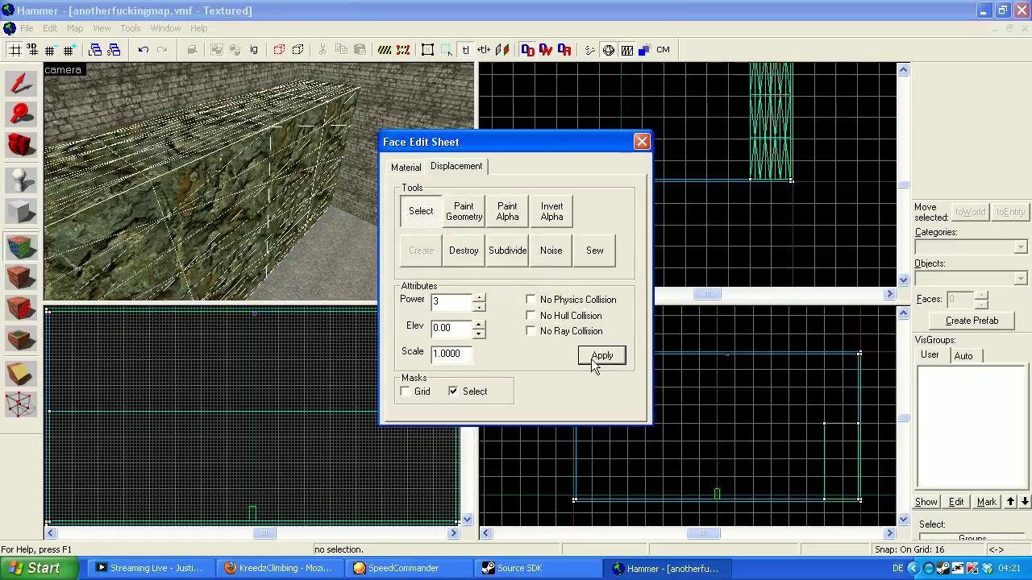
click(479, 310)
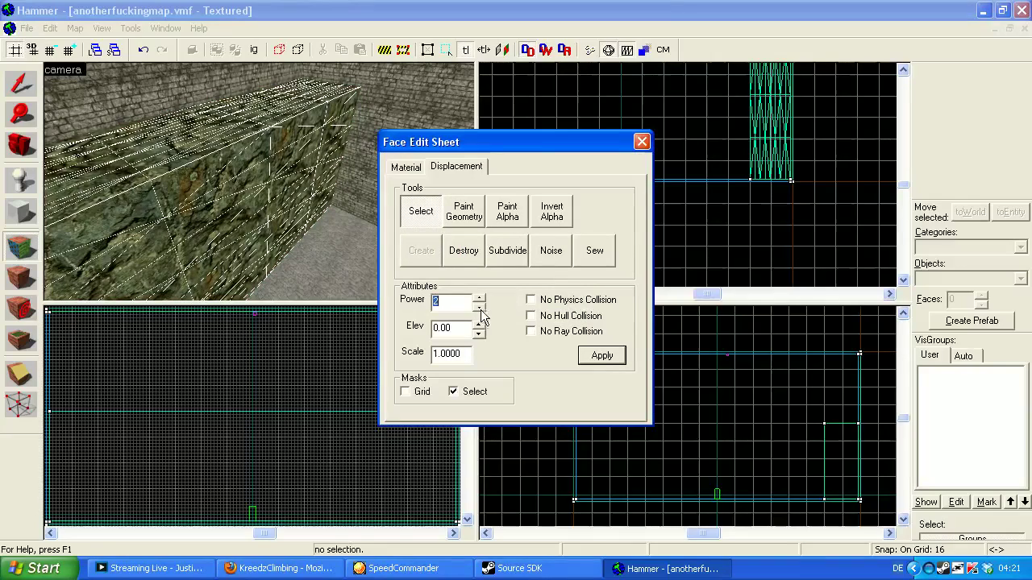
click(598, 360)
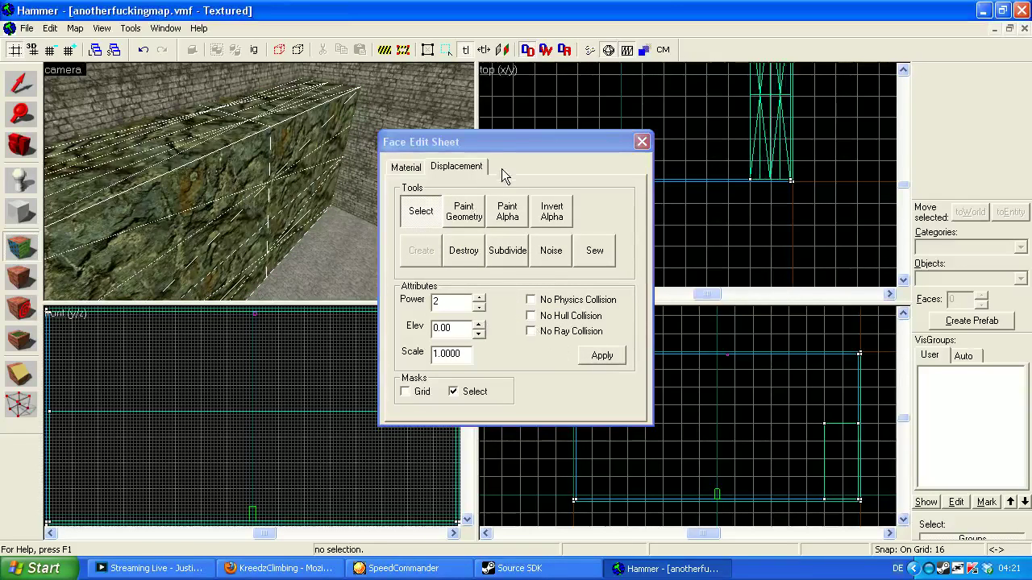
- Examine the rock block's coarser displacement grid and the brick walls at the room's corners in the 3D view
key(z)
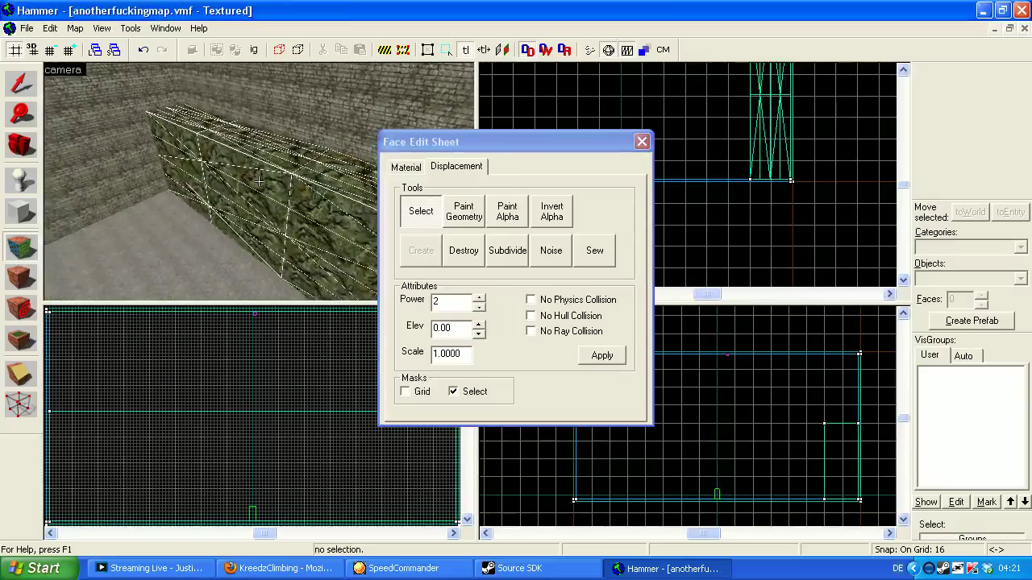
key(w)
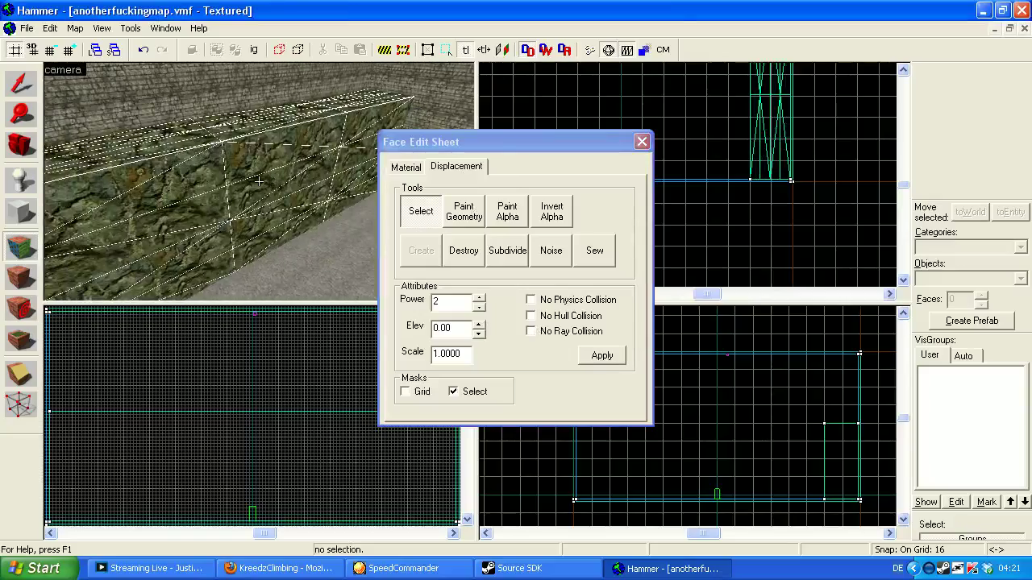
key(s)
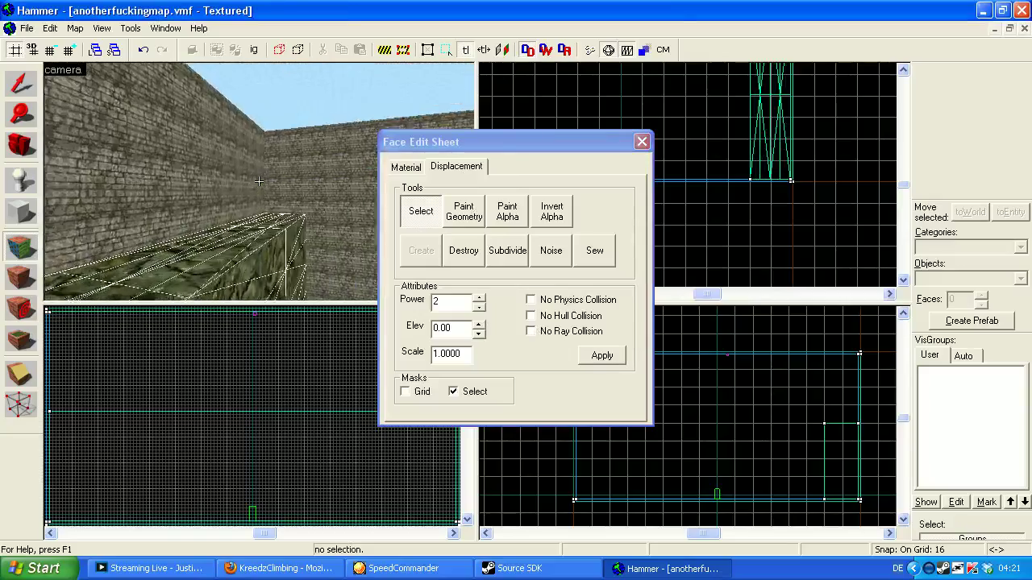
key(w)
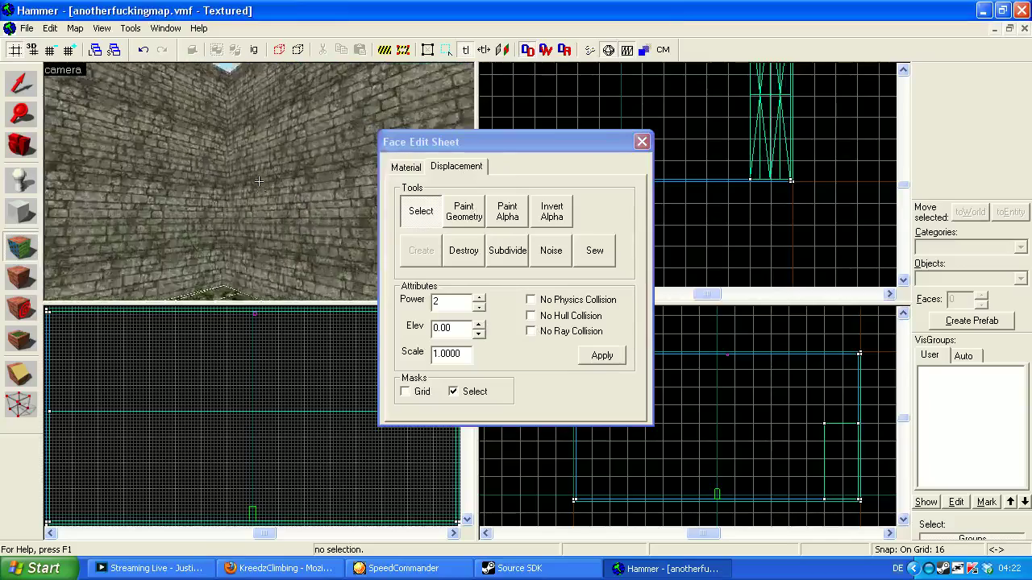
key(w)
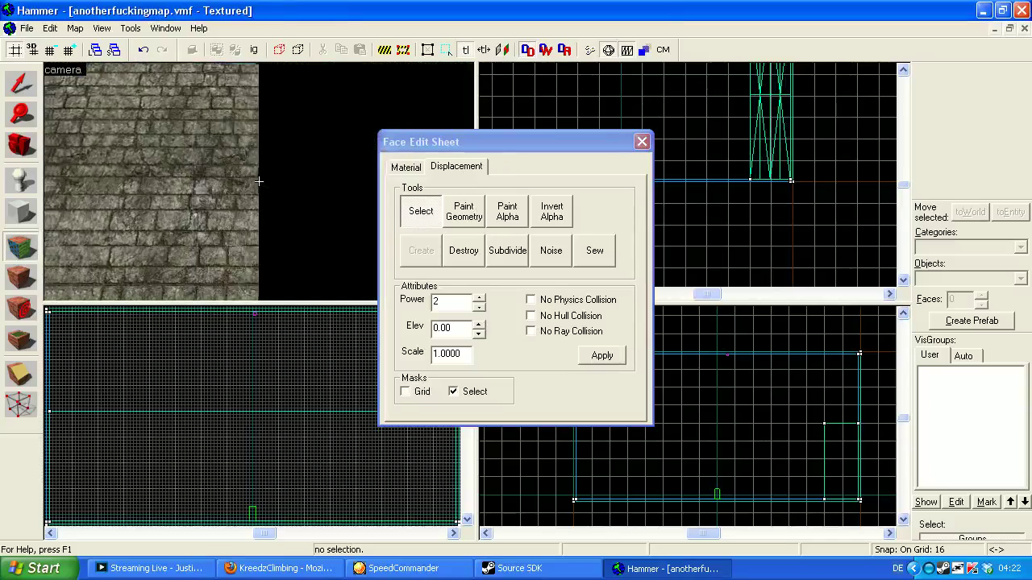
key(w)
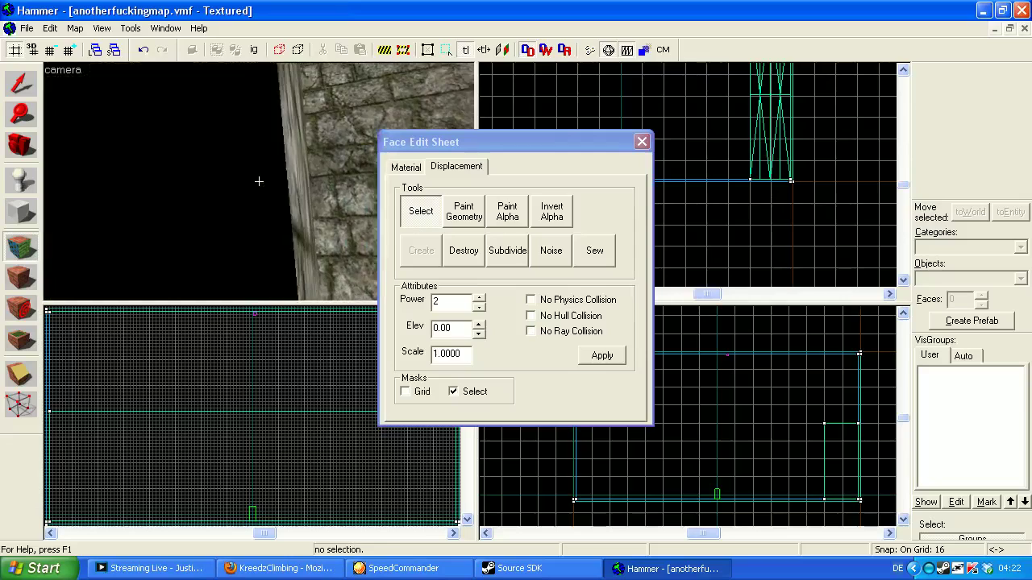
key(w)
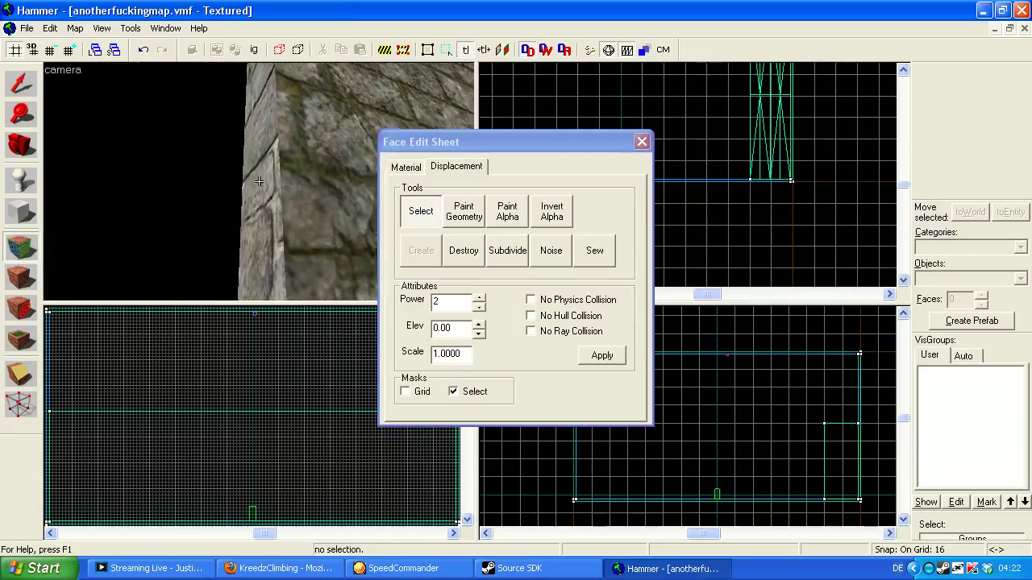
key(w)
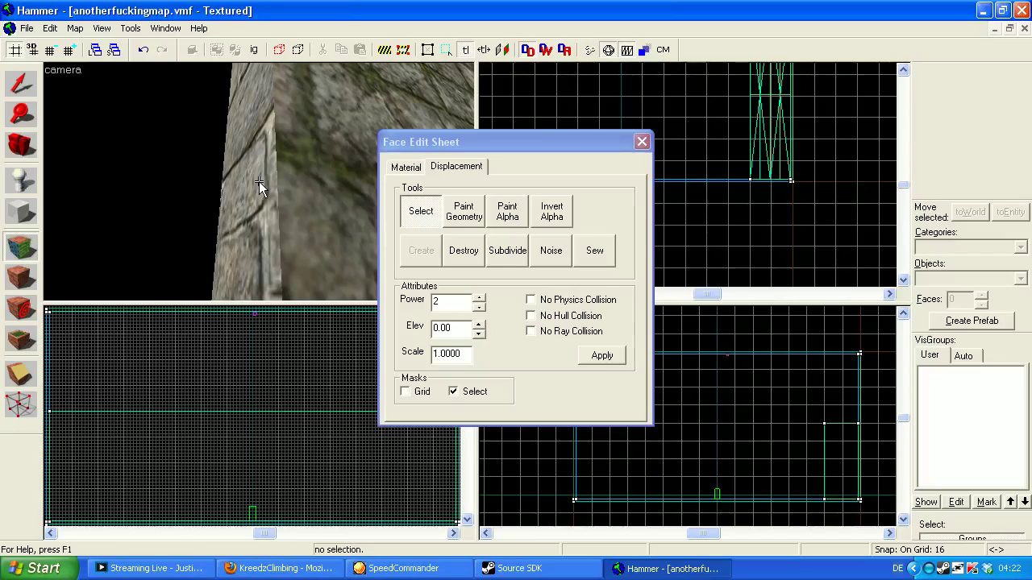
key(z)
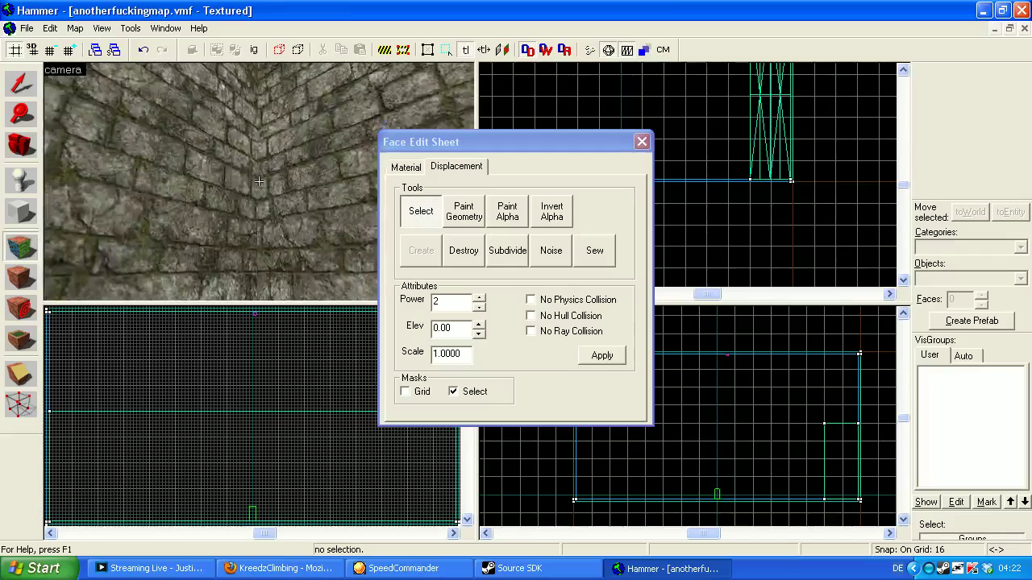
key(s)
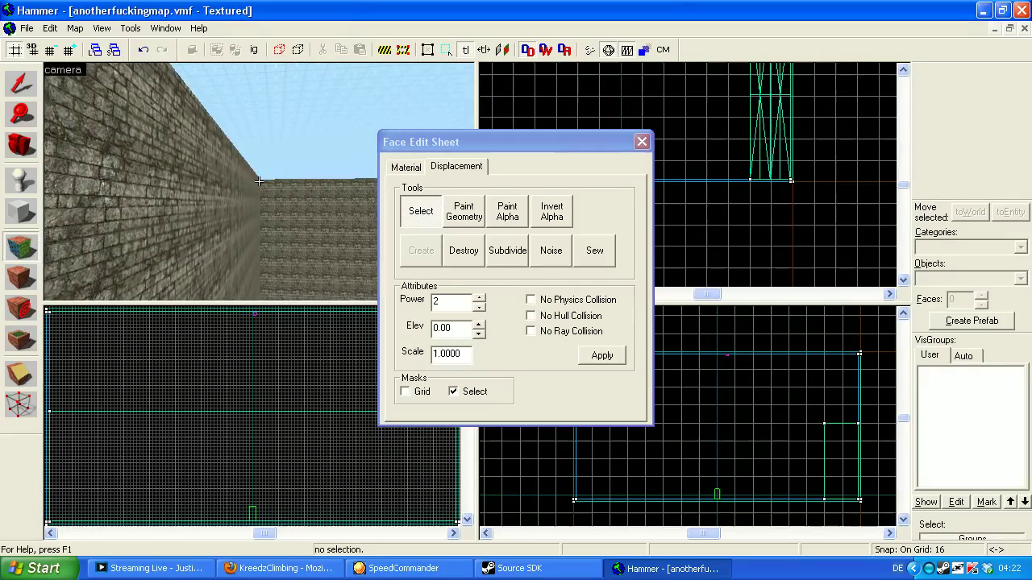
key(w)
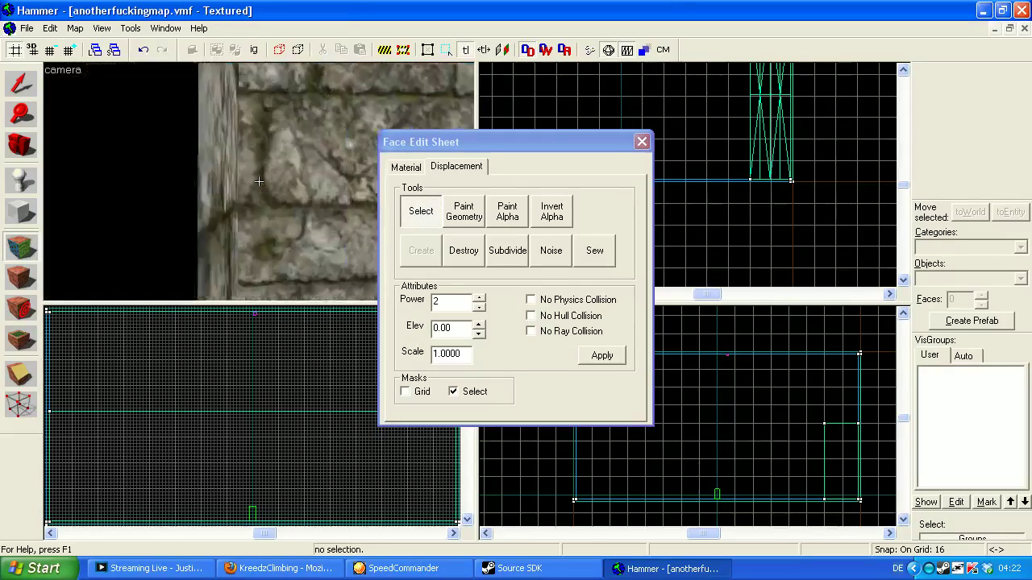
key(s)
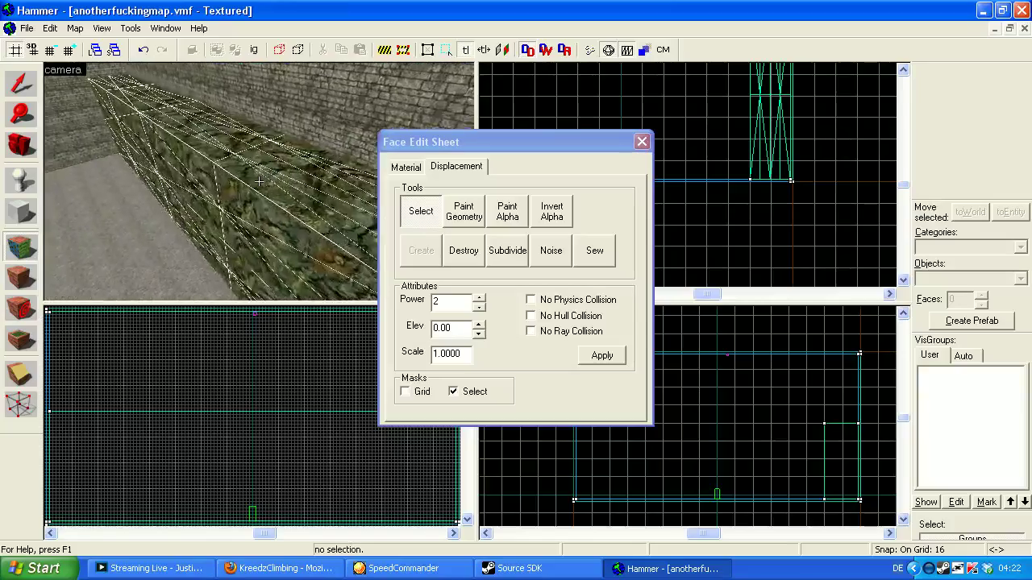
key(a)
key(z)
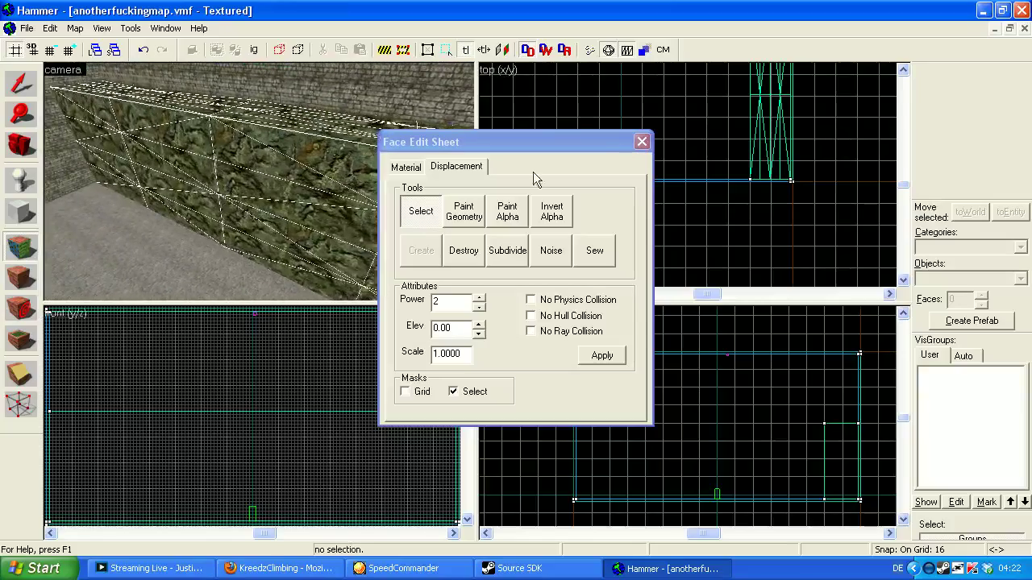
- Move the Face Edit Sheet clear of the 3D view and start the displacement Paint Geometry tool
drag(573, 141, 786, 131)
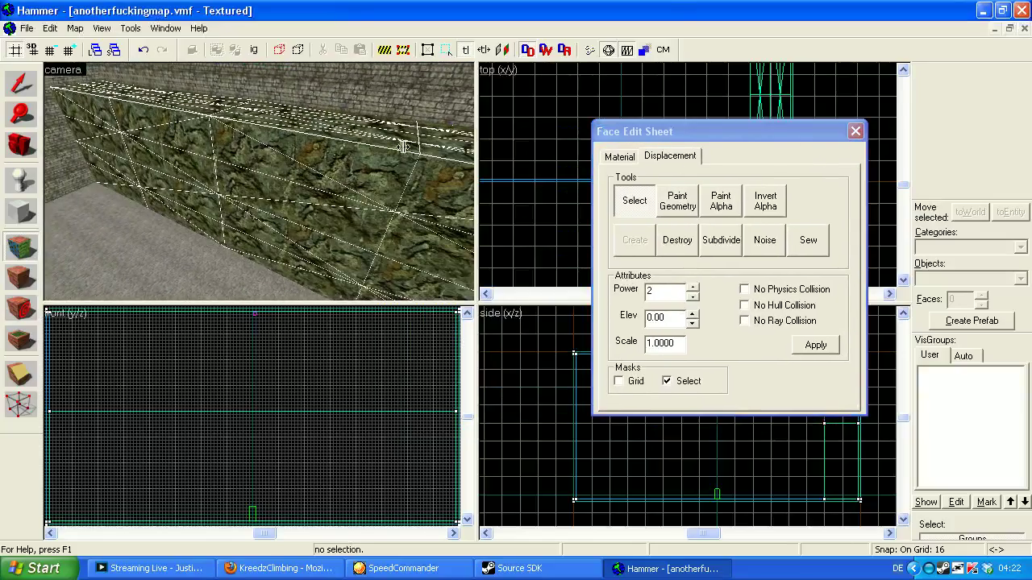
key(z)
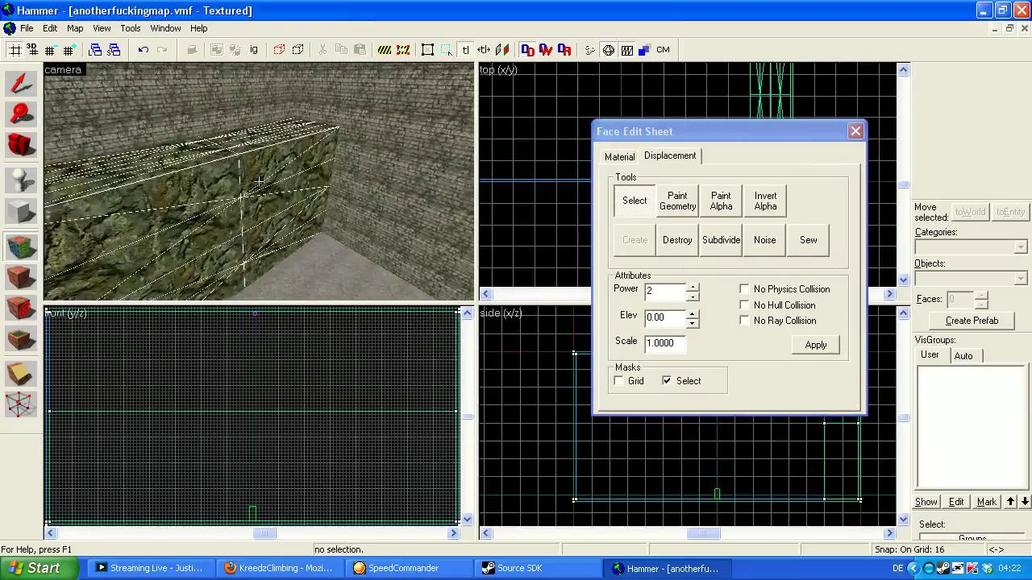
key(w)
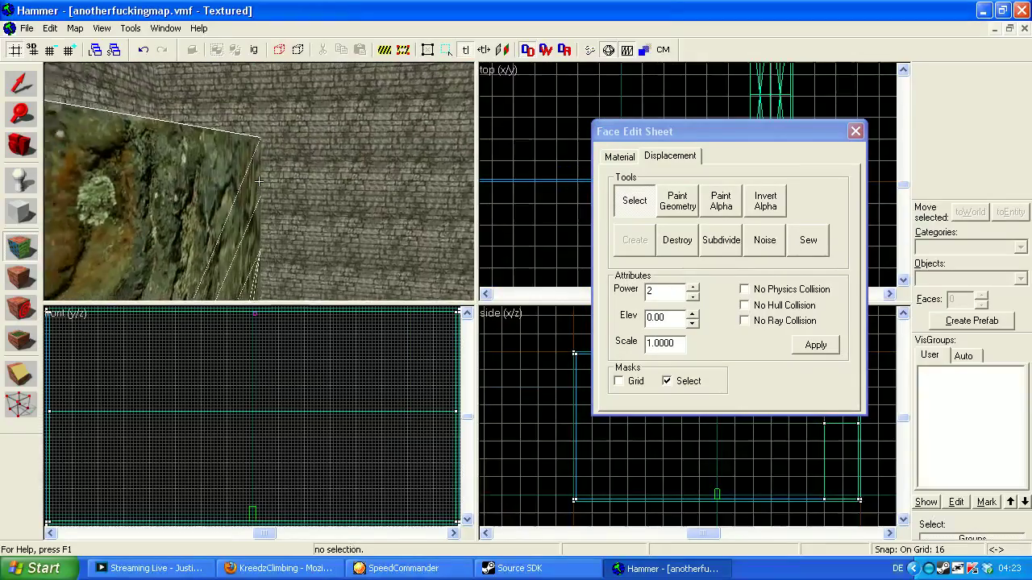
key(z)
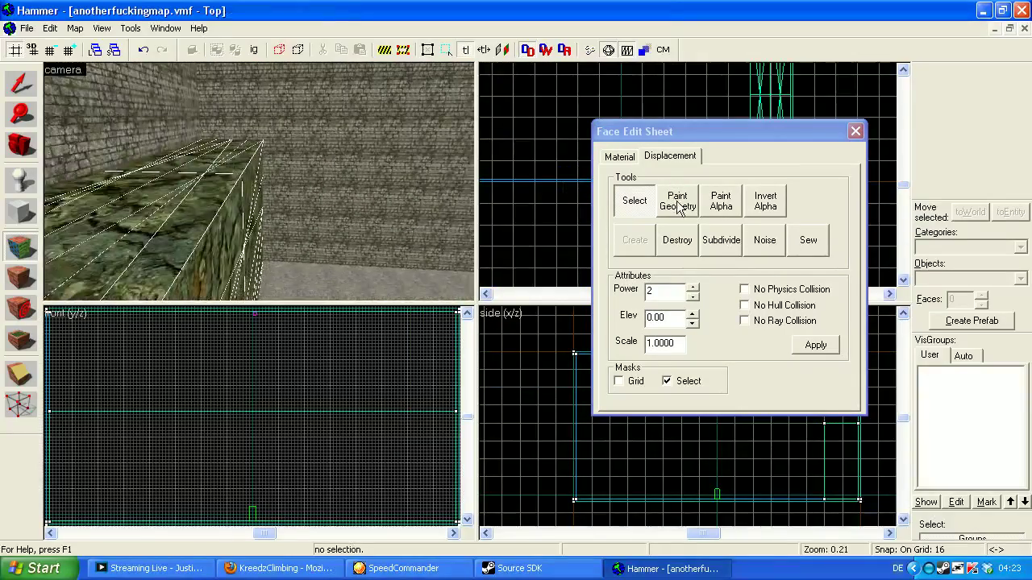
click(680, 208)
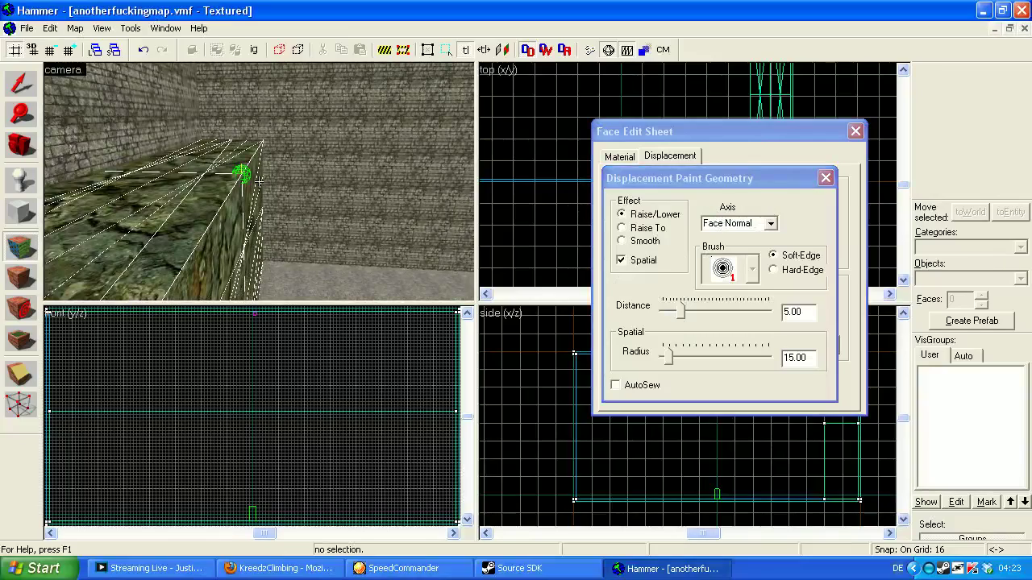
- Set the geometry painting axis to X-Axis for the vertices on the block's top inner edge
key(w)
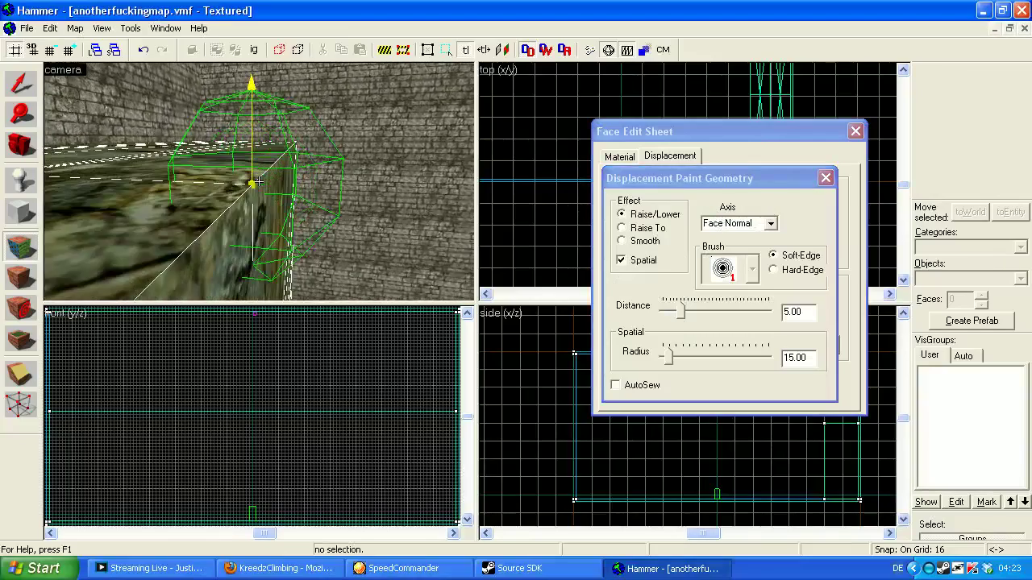
key(w)
key(s)
key(z)
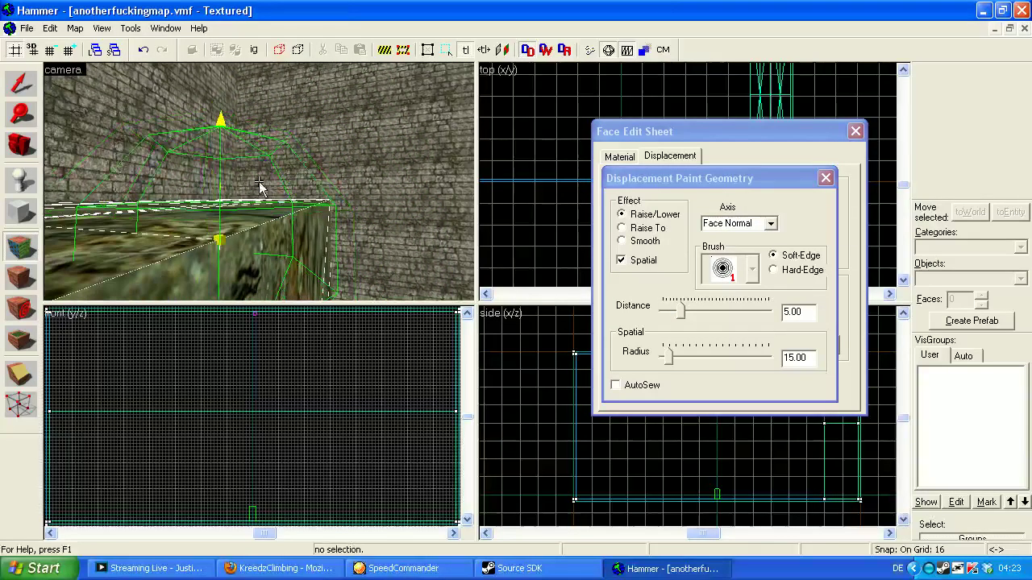
click(772, 224)
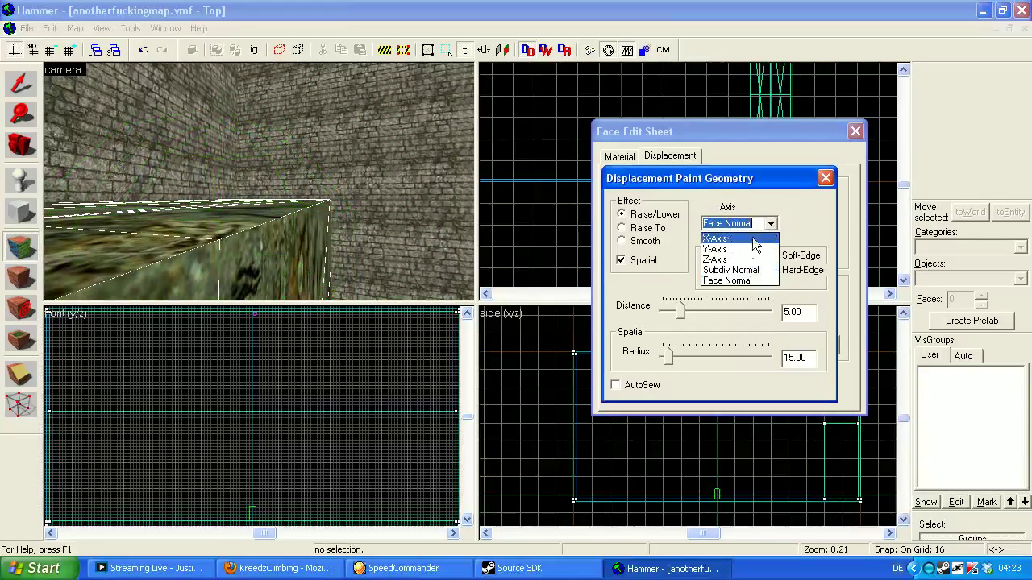
click(715, 237)
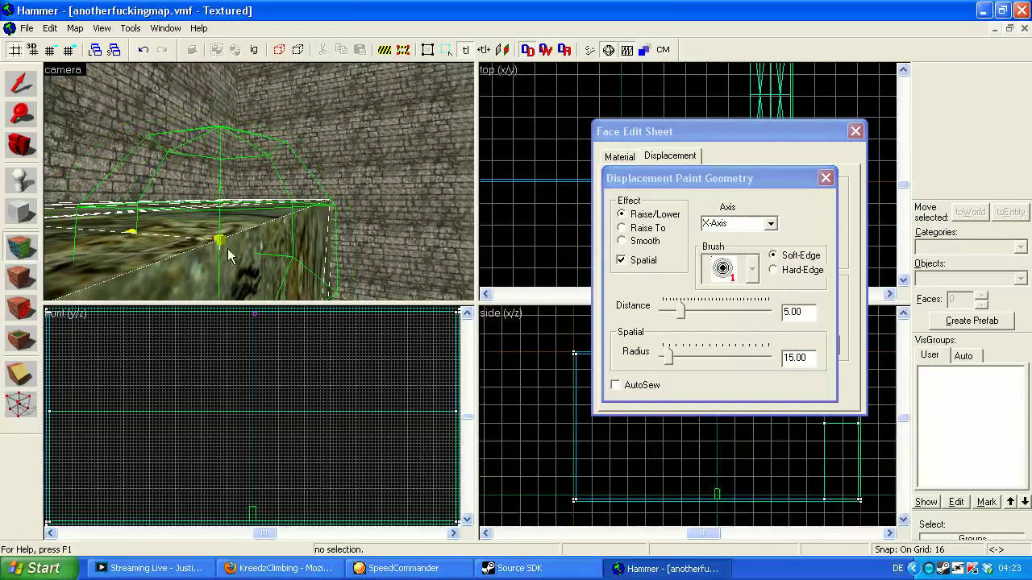
- Examine the paint brush and its X-axis direction from several angles at the block's top inner edge
key(z)
key(a)
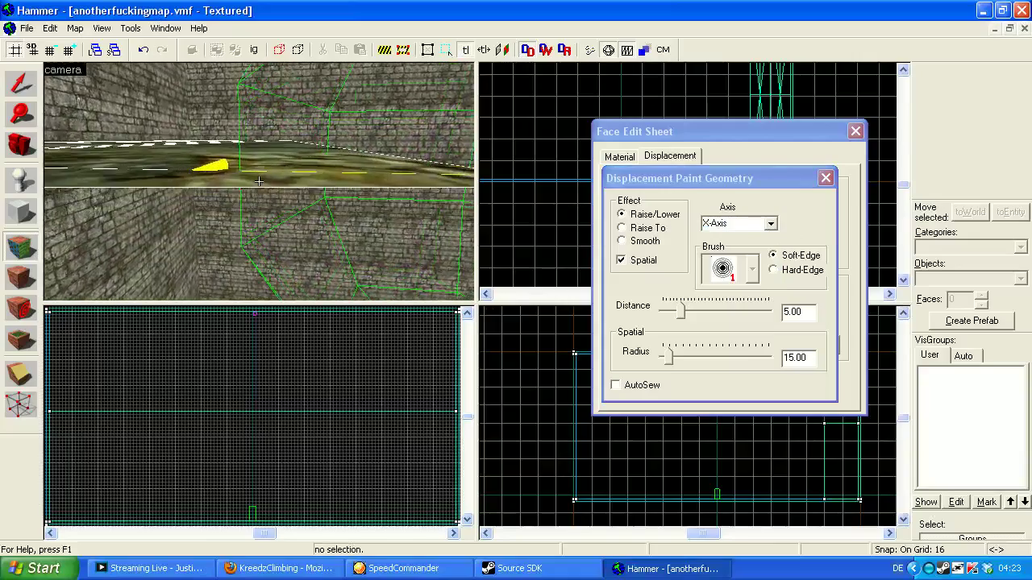
key(d)
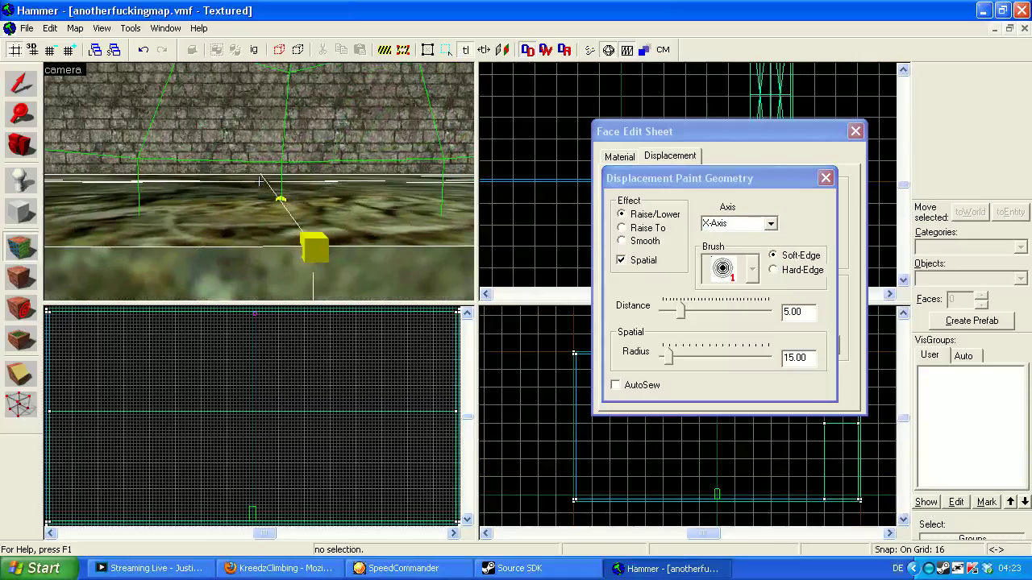
key(s)
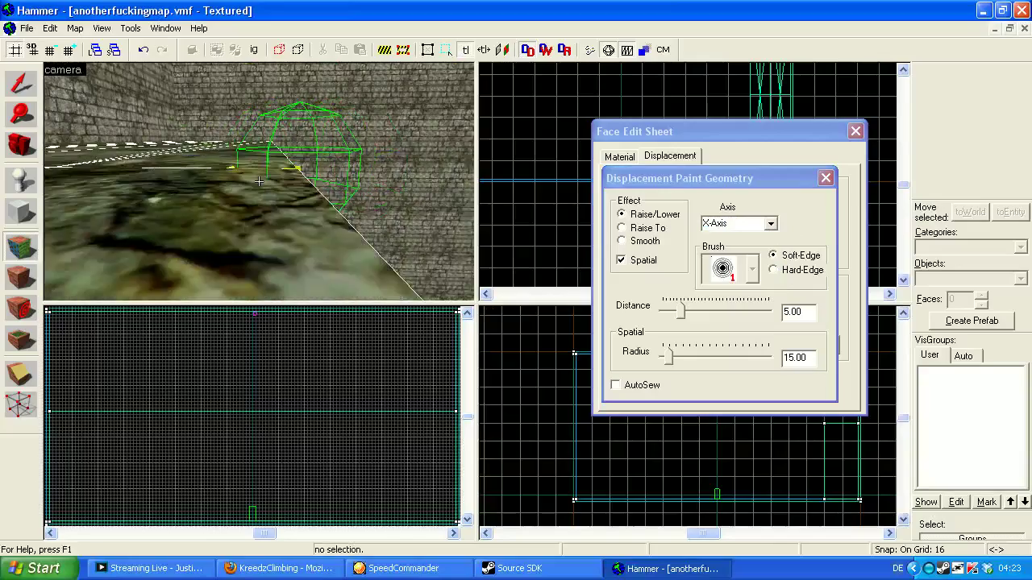
key(d)
key(d)
key(a)
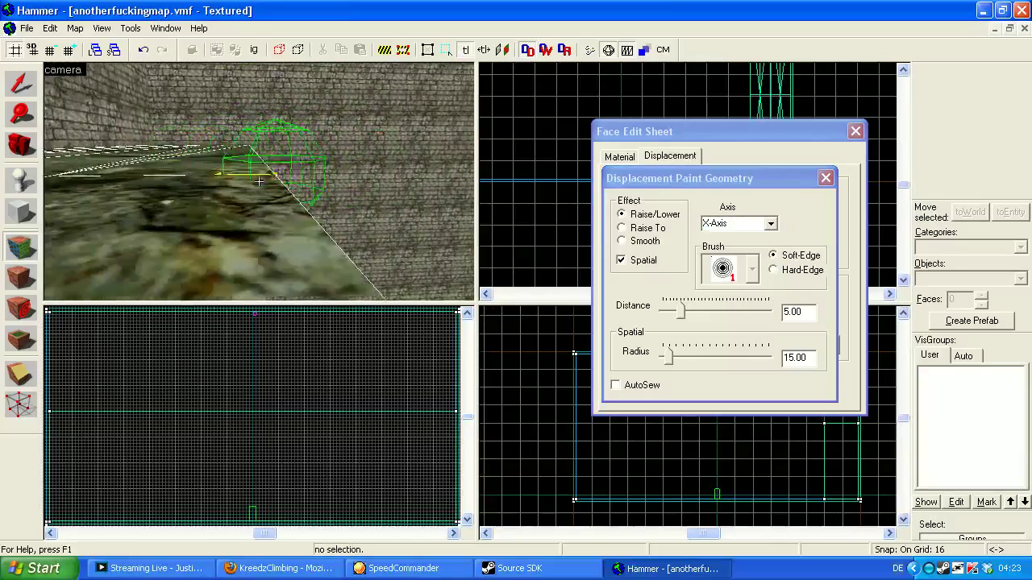
key(d)
key(a)
key(d)
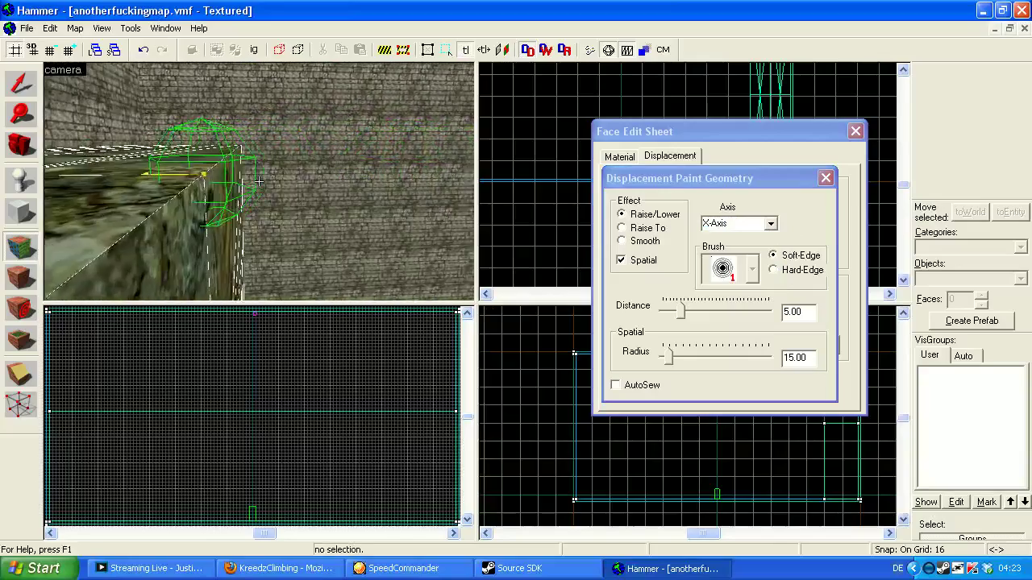
key(a)
key(z)
- Lower the vertex on the block's top inner edge along the X axis so it bulges out into the room
right_click(244, 206)
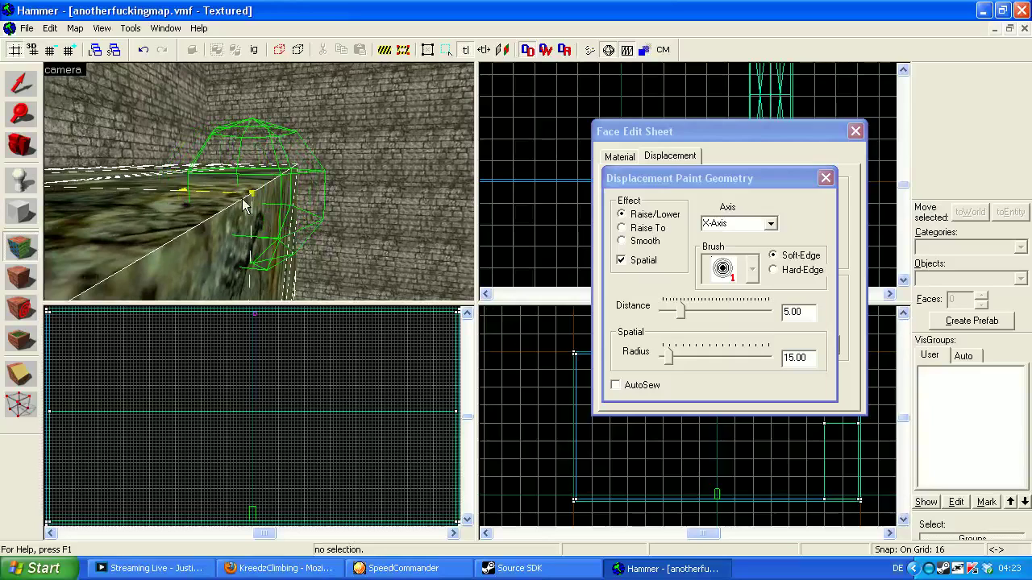
right_click(244, 205)
right_click(269, 213)
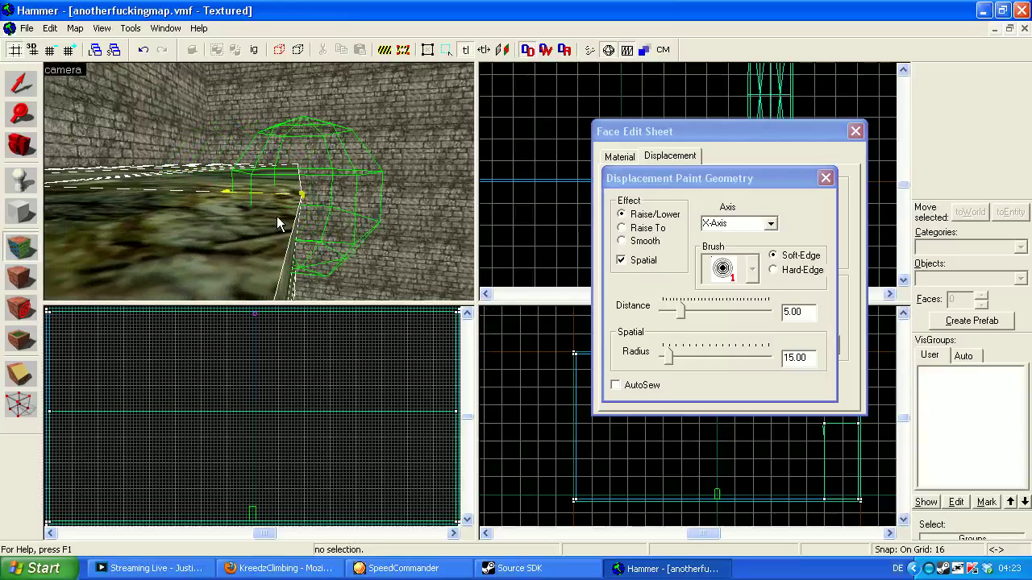
- Raise the bulging edge vertex along the X axis to bring it back in line with the block's top inner edge
key(z)
key(s)
key(z)
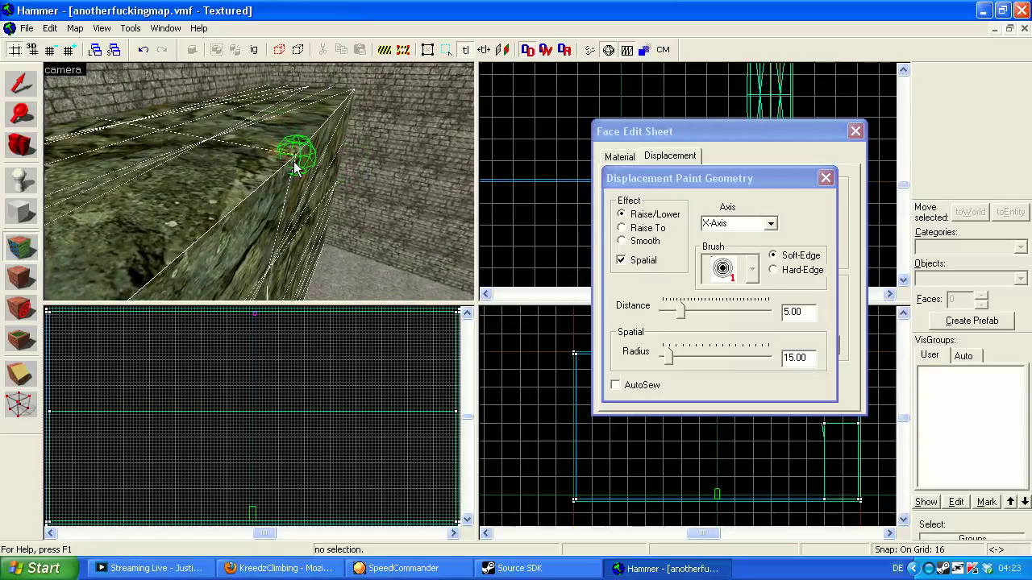
click(293, 161)
click(287, 158)
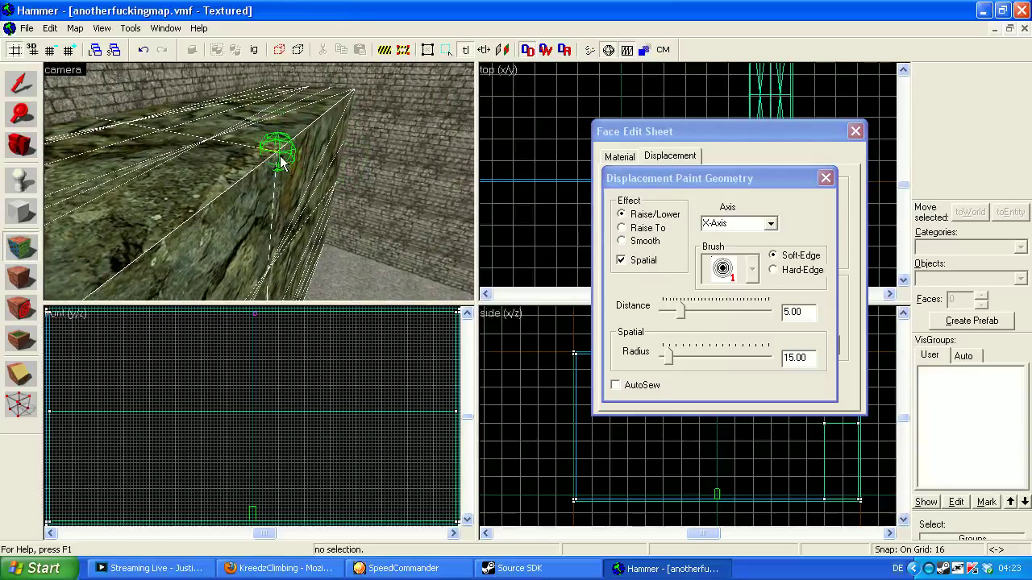
click(279, 156)
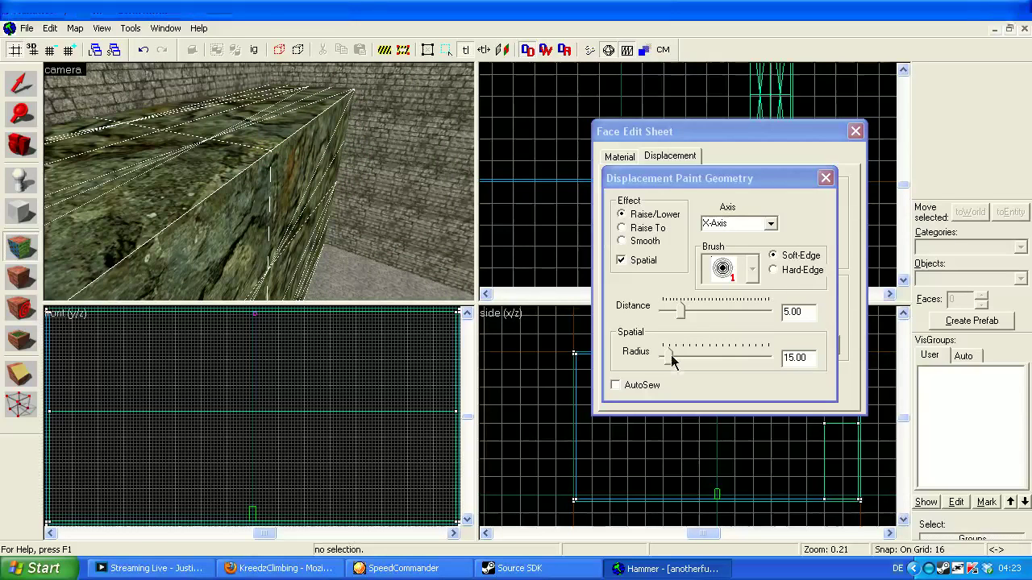
- Set the spatial brush radius to 256 and push the block's top inner edge along the X axis to bulge into the room
drag(669, 356, 775, 355)
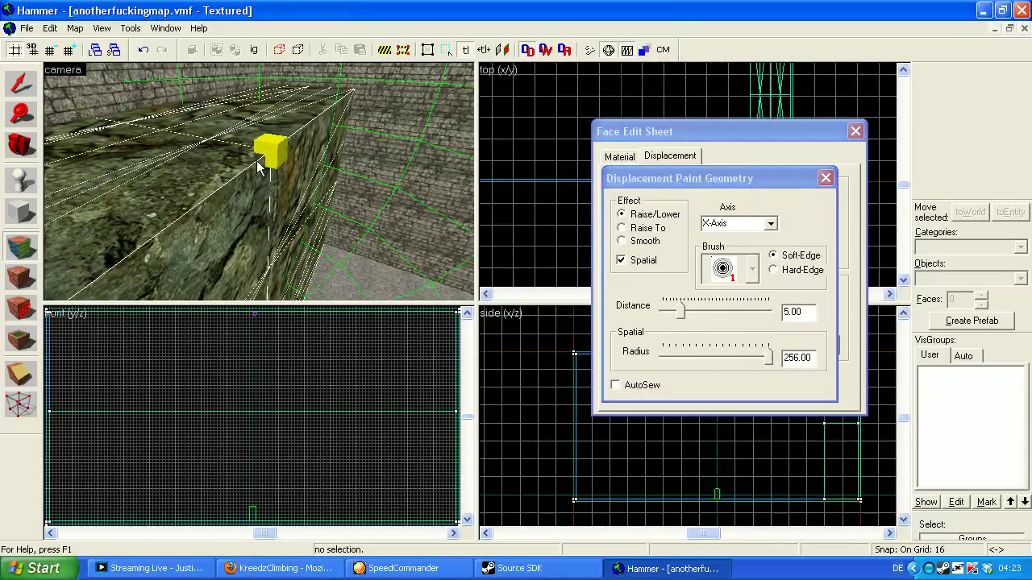
key(z)
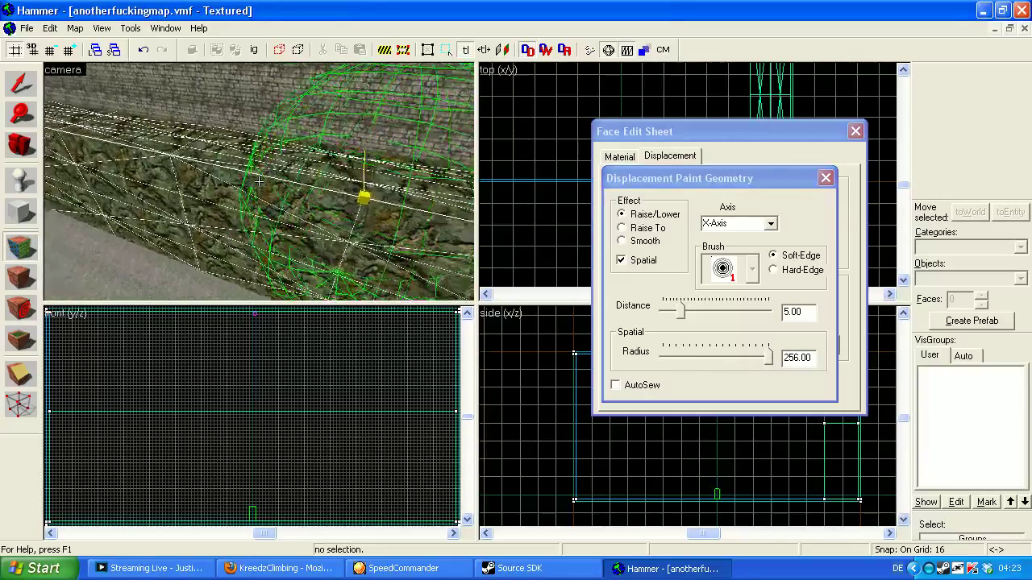
key(z)
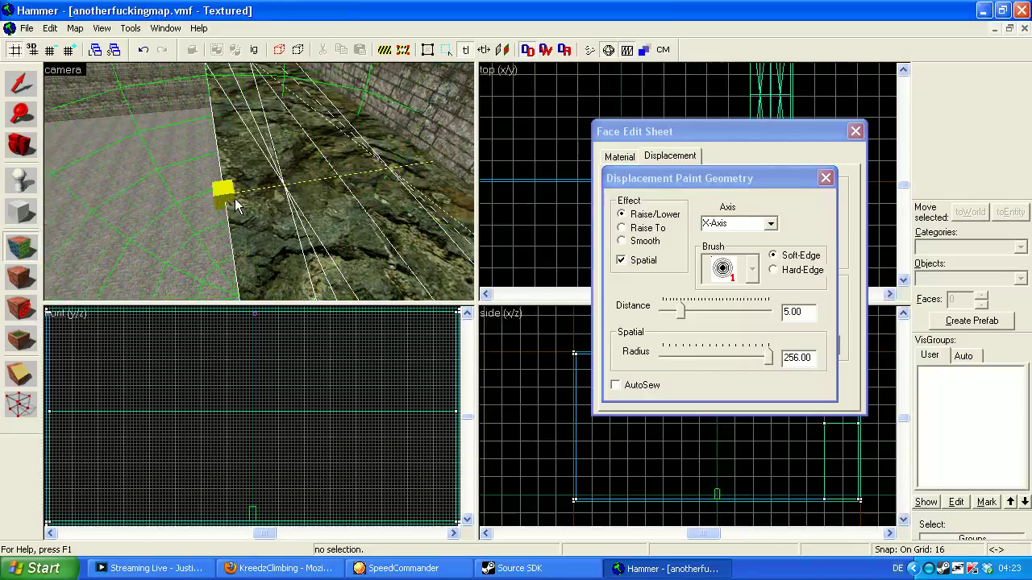
click(232, 199)
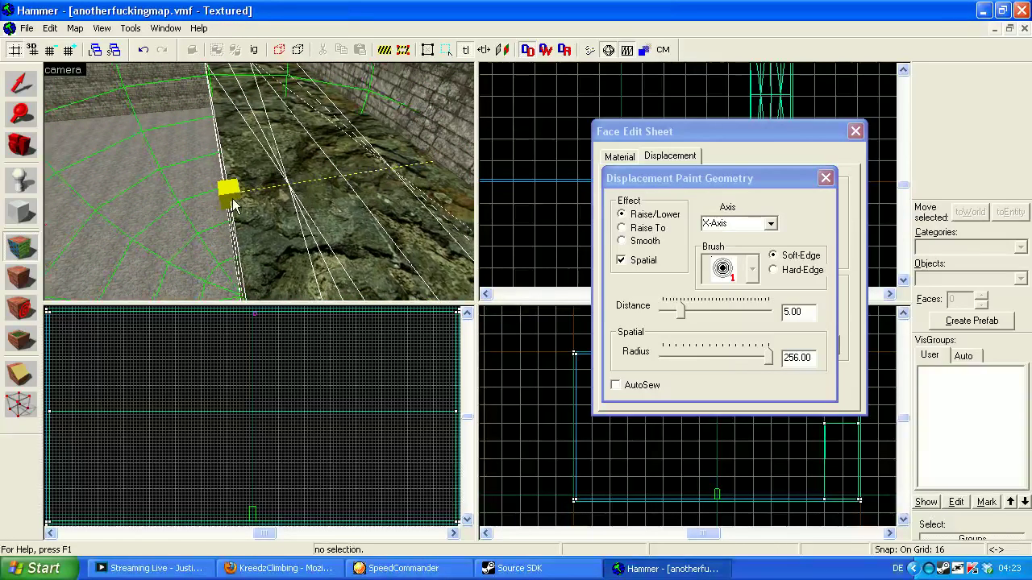
drag(232, 202, 233, 202)
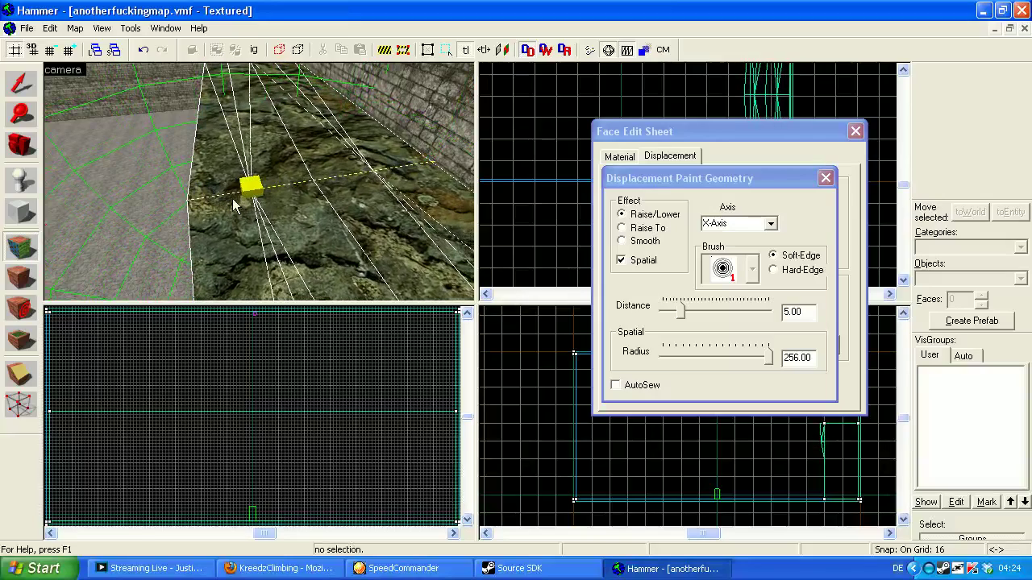
- Reduce the spatial brush radius to 19 and raise the vertex on the block's wall-side top edge along the X axis
key(z)
key(w)
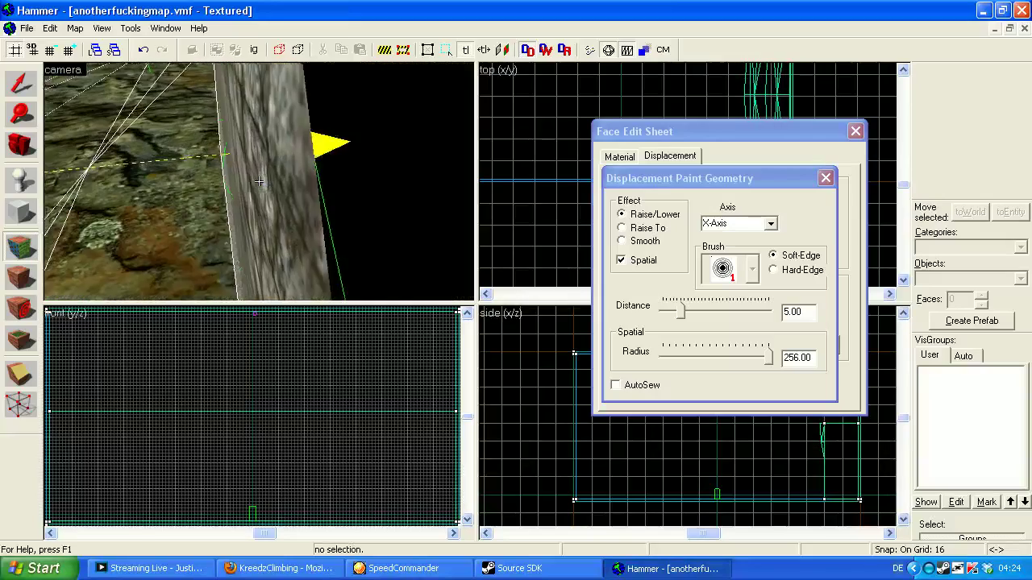
key(w)
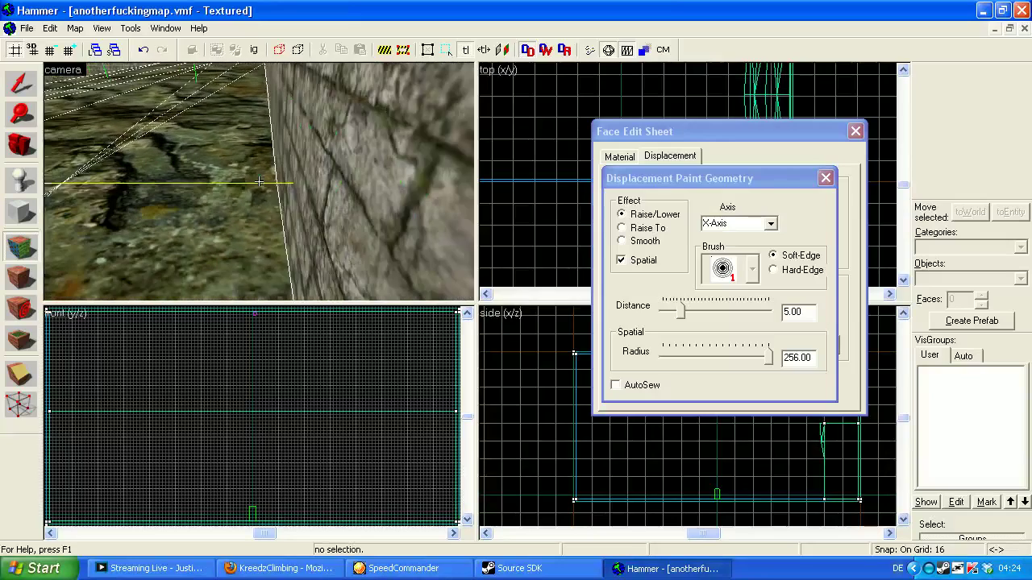
key(z)
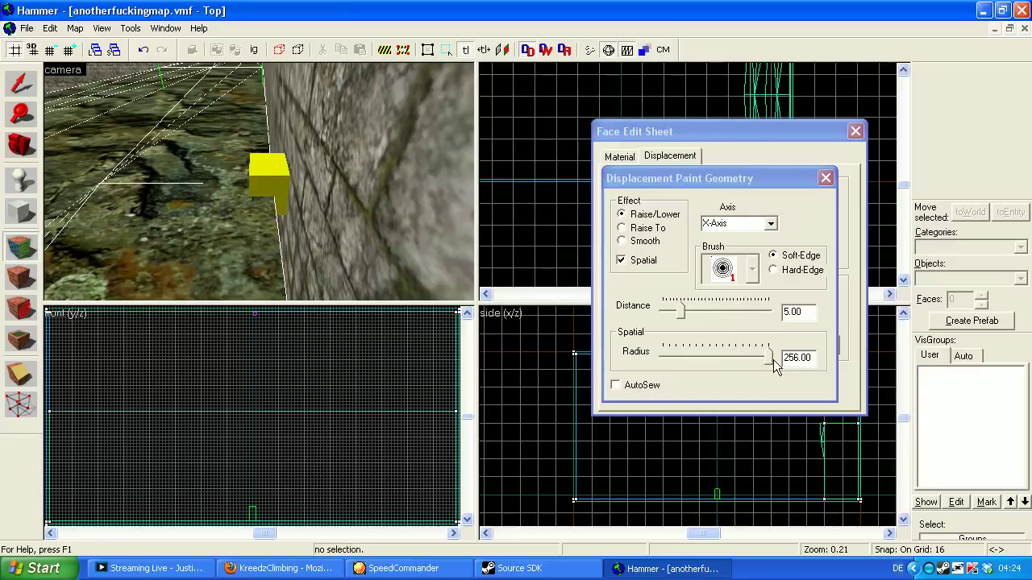
drag(762, 357, 669, 357)
click(274, 183)
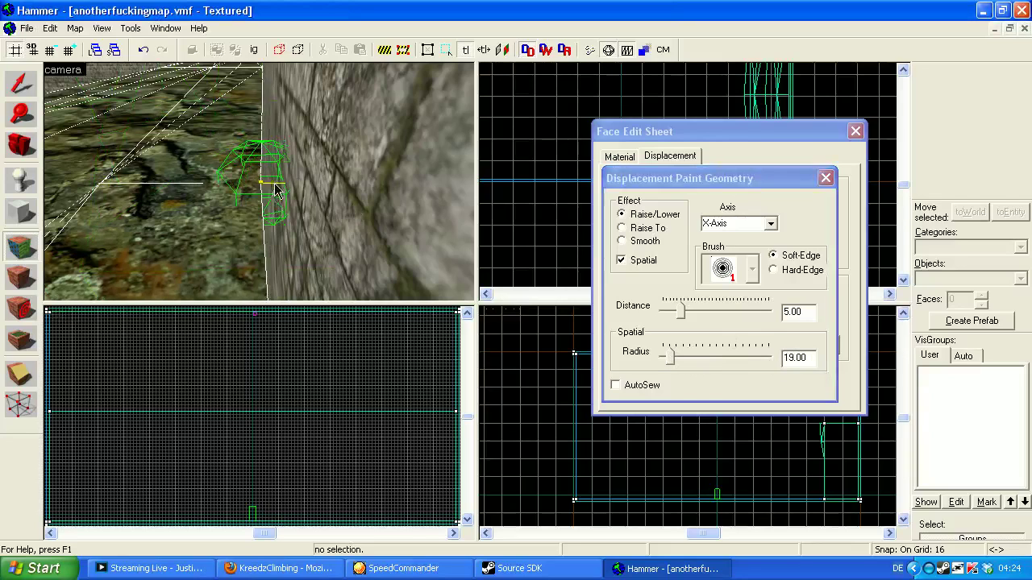
click(272, 182)
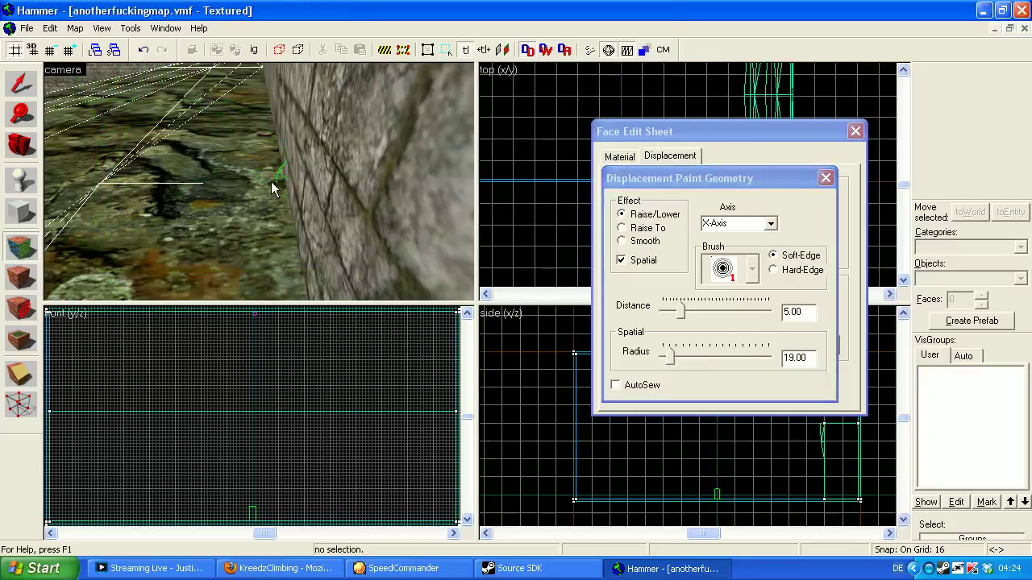
- Shift the wall-side edge vertex back and forth along the X axis at distance 5 to align it with the room wall
key(d)
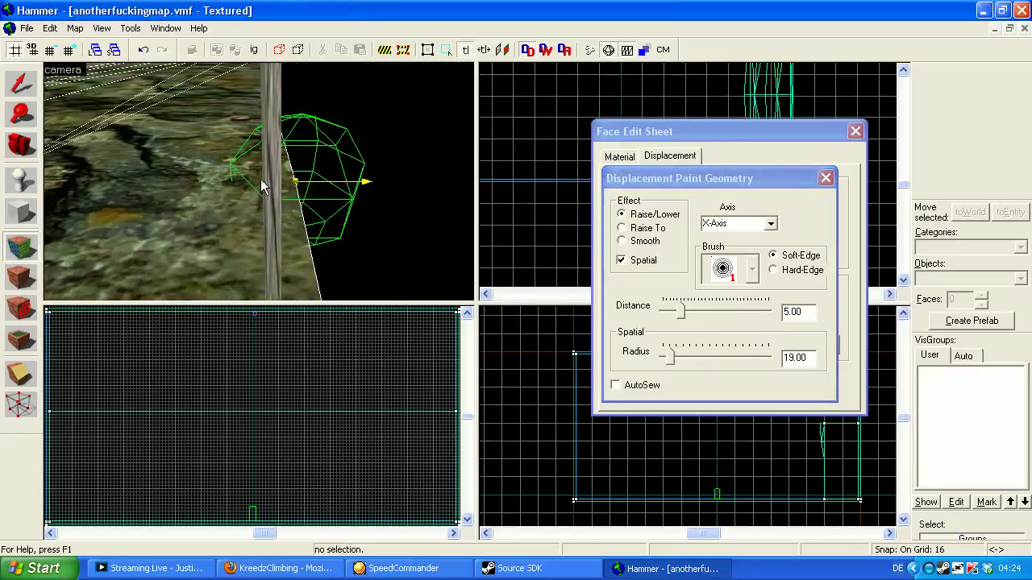
right_click(261, 180)
right_click(260, 179)
key(a)
key(a)
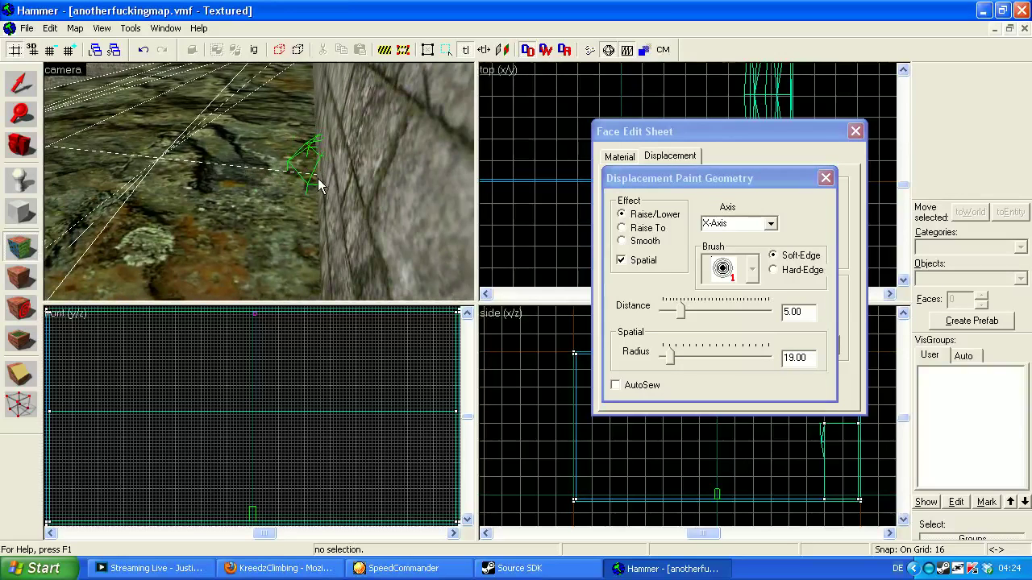
drag(318, 178, 347, 171)
key(d)
right_drag(281, 177, 274, 182)
key(z)
key(d)
key(a)
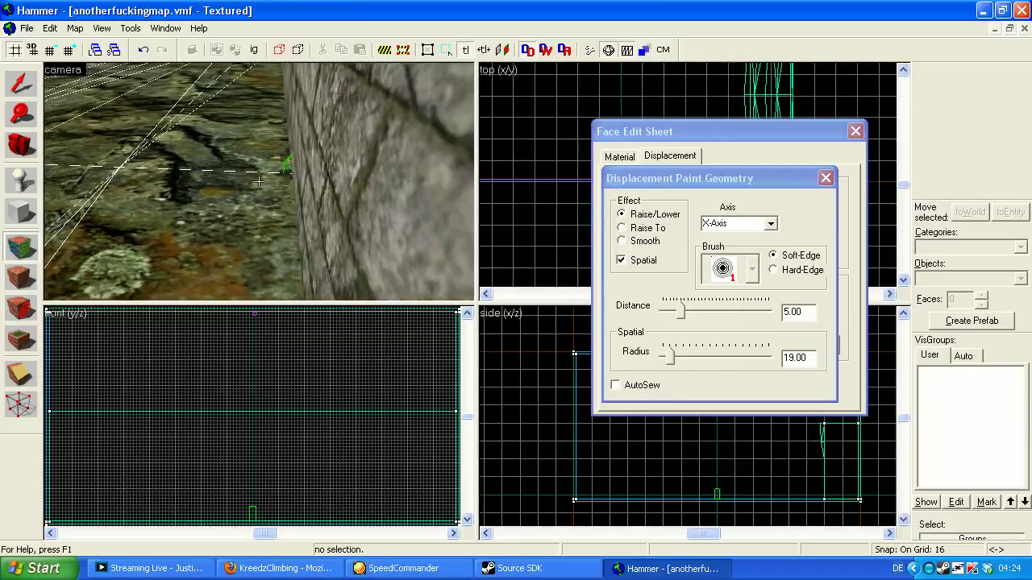
key(d)
key(z)
right_click(286, 178)
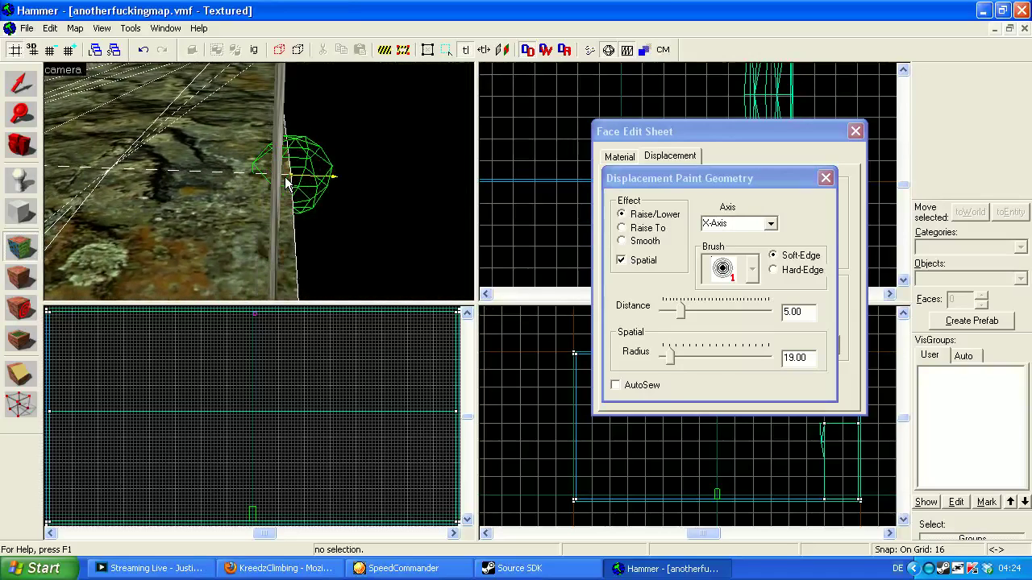
- Set the paint distance to 1 and fine-tune the wall-side edge vertex along the X axis until it sits flush with the wall
drag(681, 311, 666, 316)
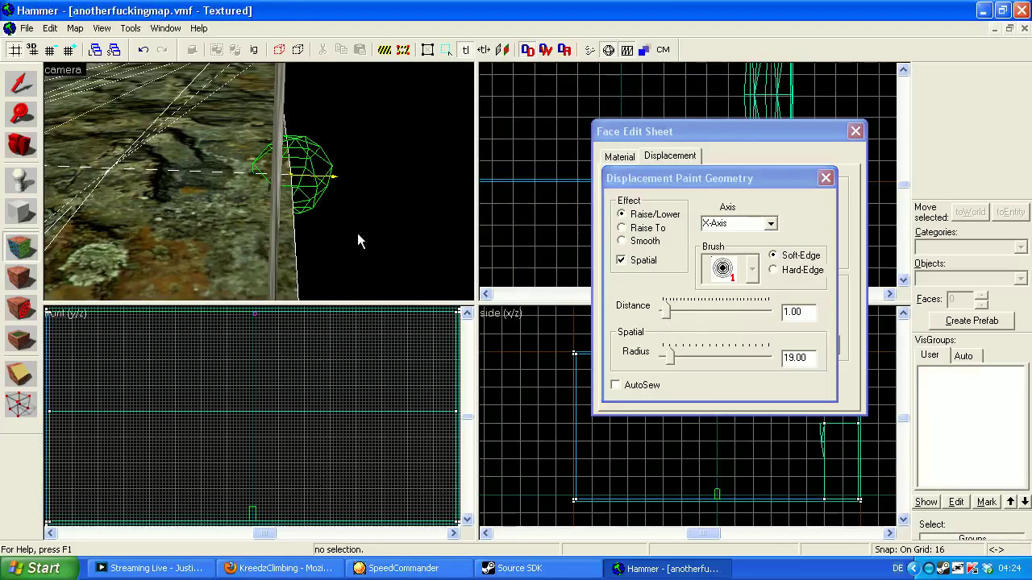
right_click(299, 186)
right_click(298, 185)
right_click(296, 183)
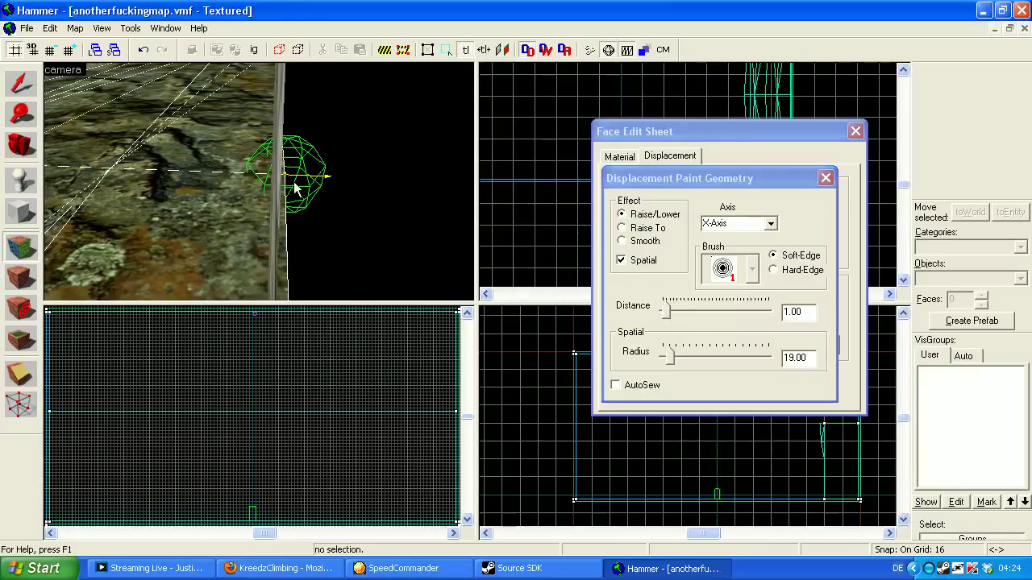
right_click(294, 182)
right_click(294, 182)
right_click(294, 184)
right_click(293, 185)
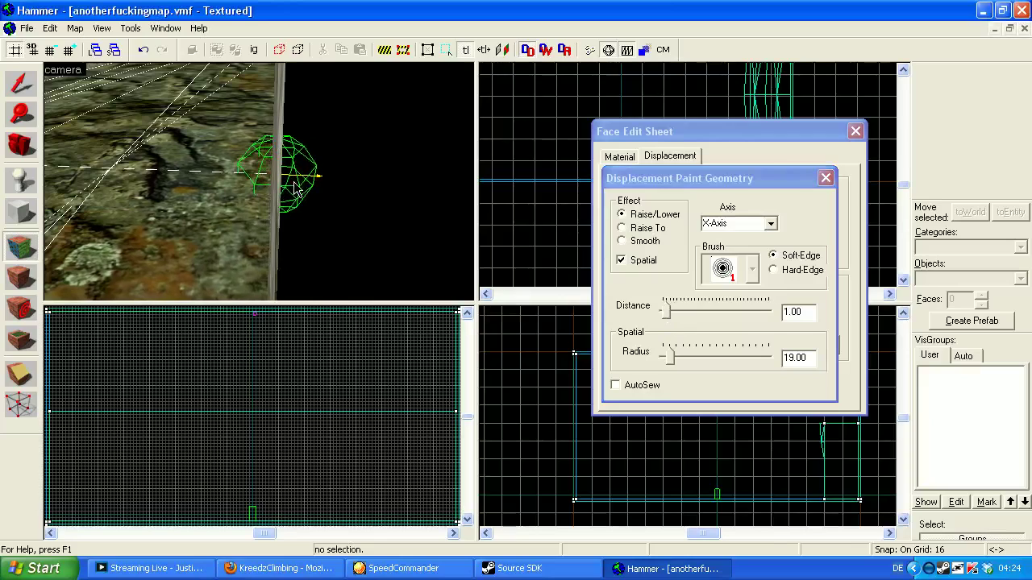
click(295, 183)
click(294, 183)
click(294, 183)
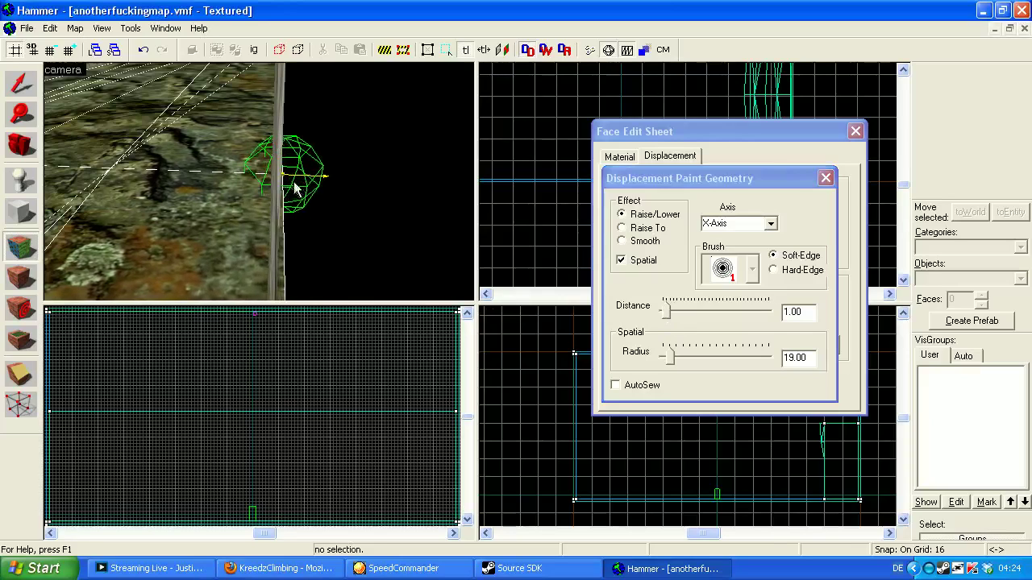
click(295, 183)
right_click(295, 184)
right_click(294, 184)
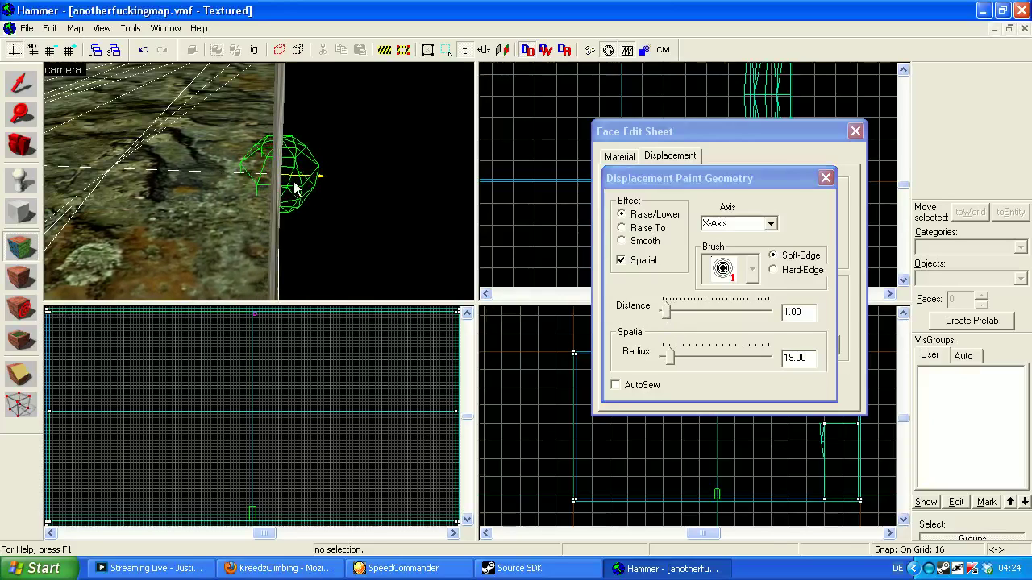
key(z)
key(s)
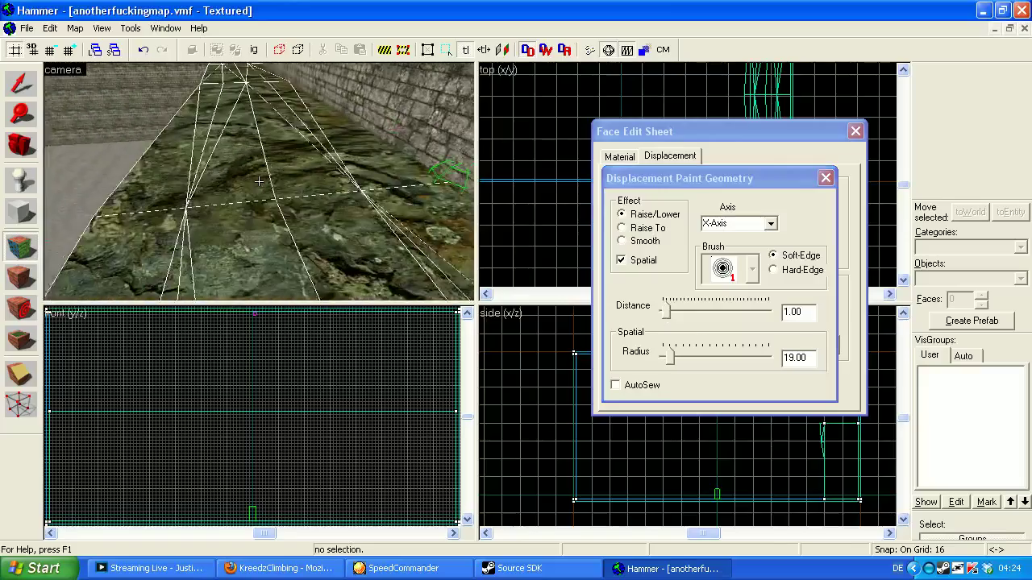